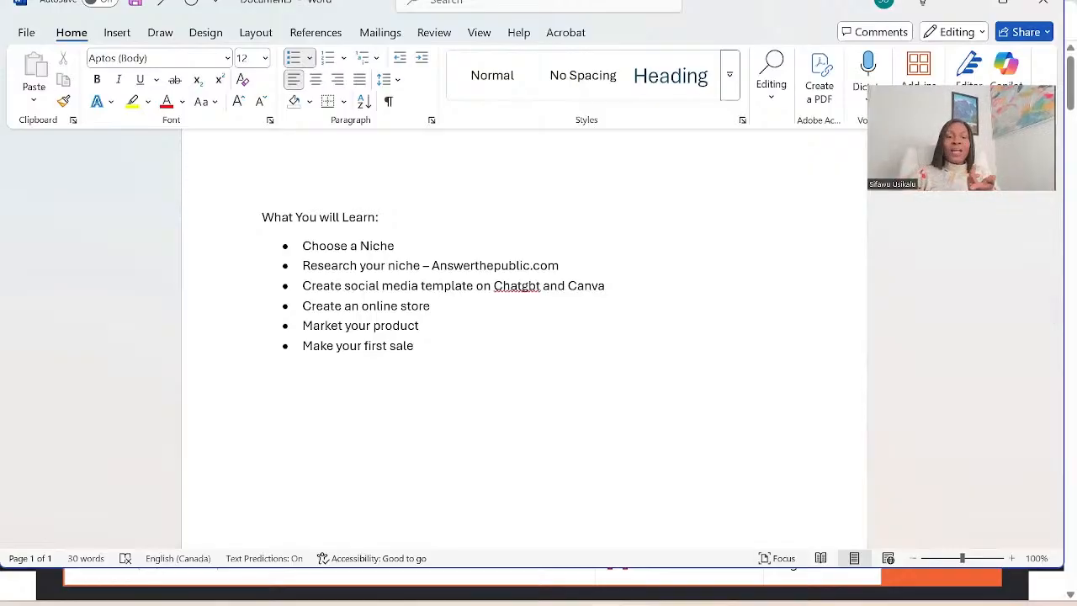
Switch to the AnswerThePublic site in Chrome, search for "dividend investing", and view the questions wheel in the report.
mouse_move(379, 603)
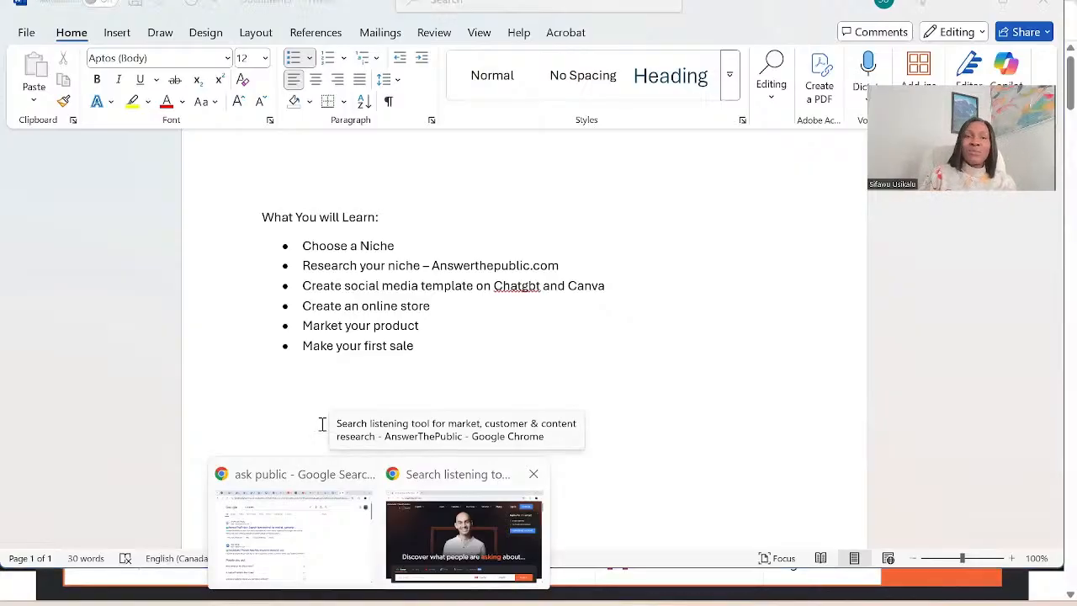
click(465, 535)
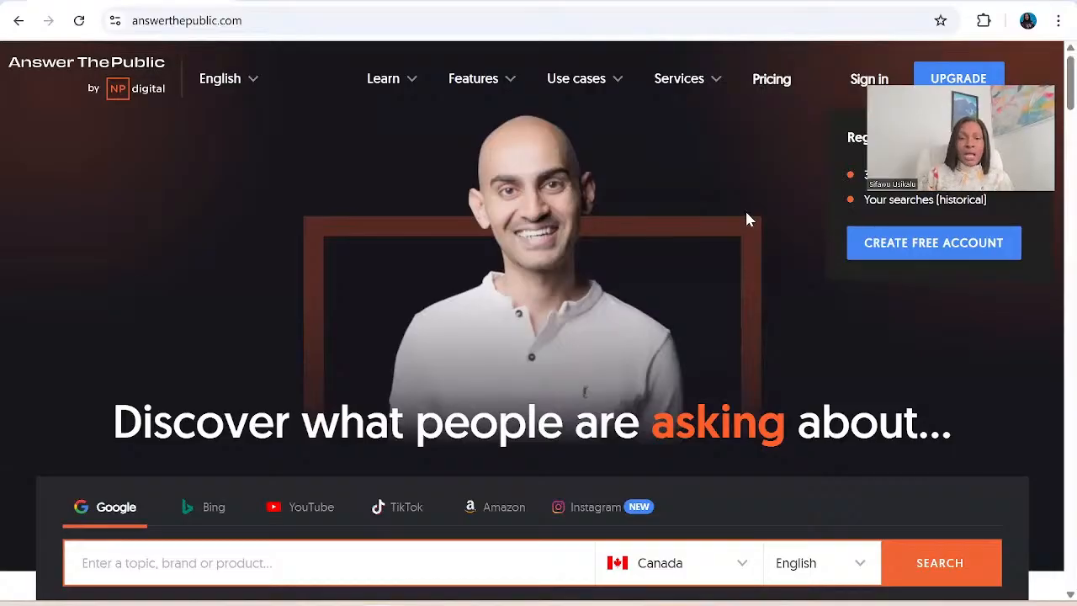
click(118, 560)
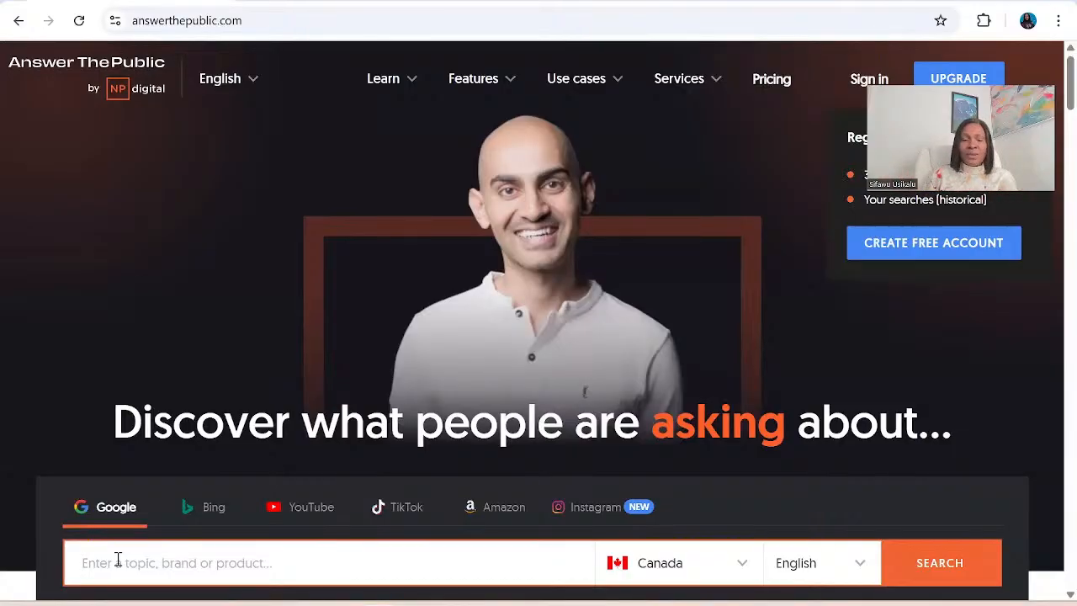
text(inve)
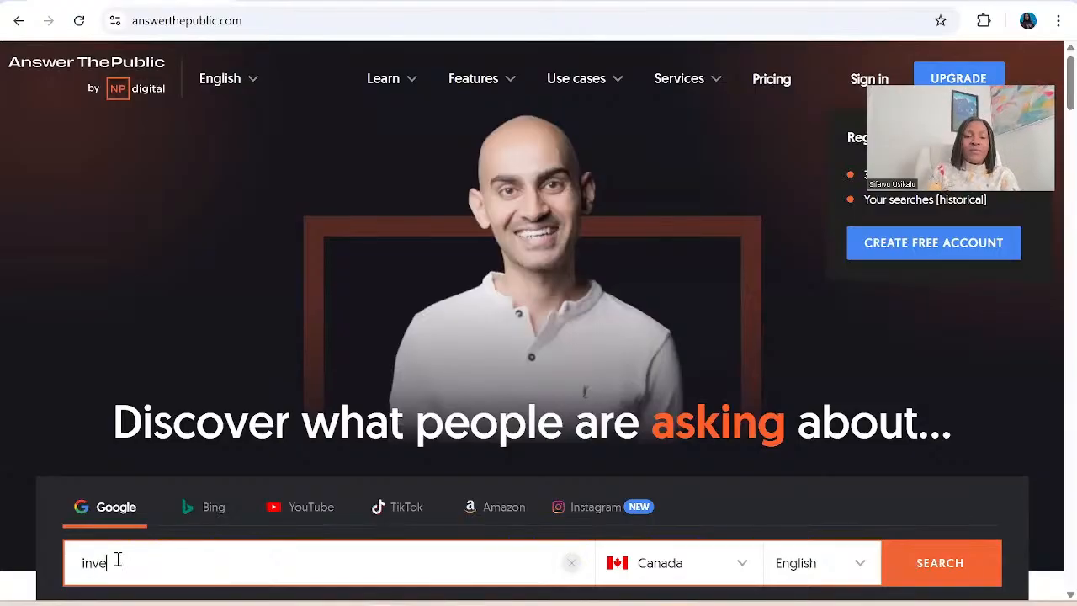
text(sting)
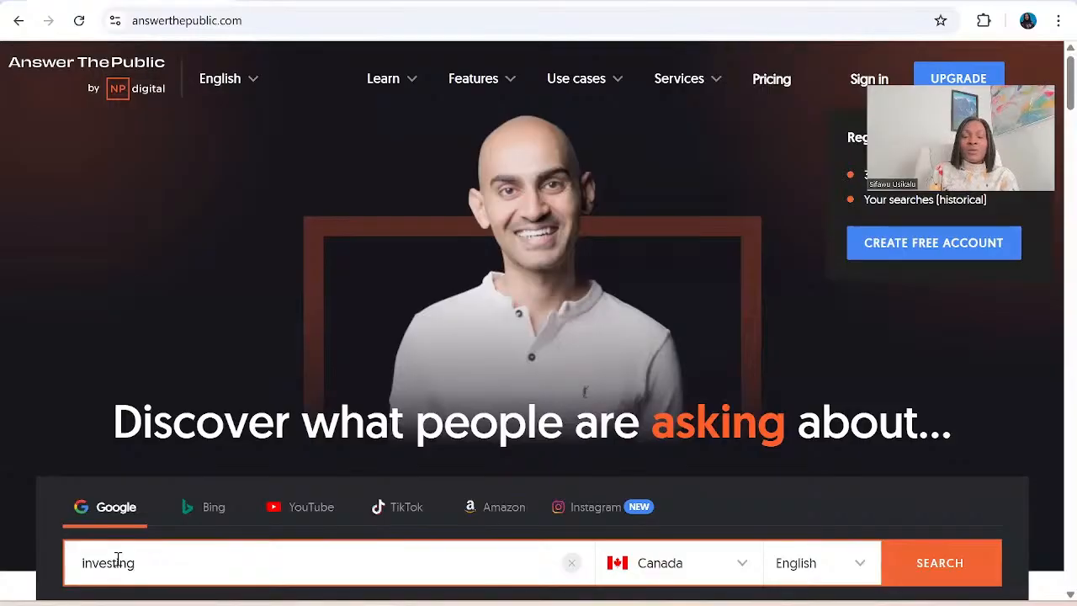
key(Home)
text(div)
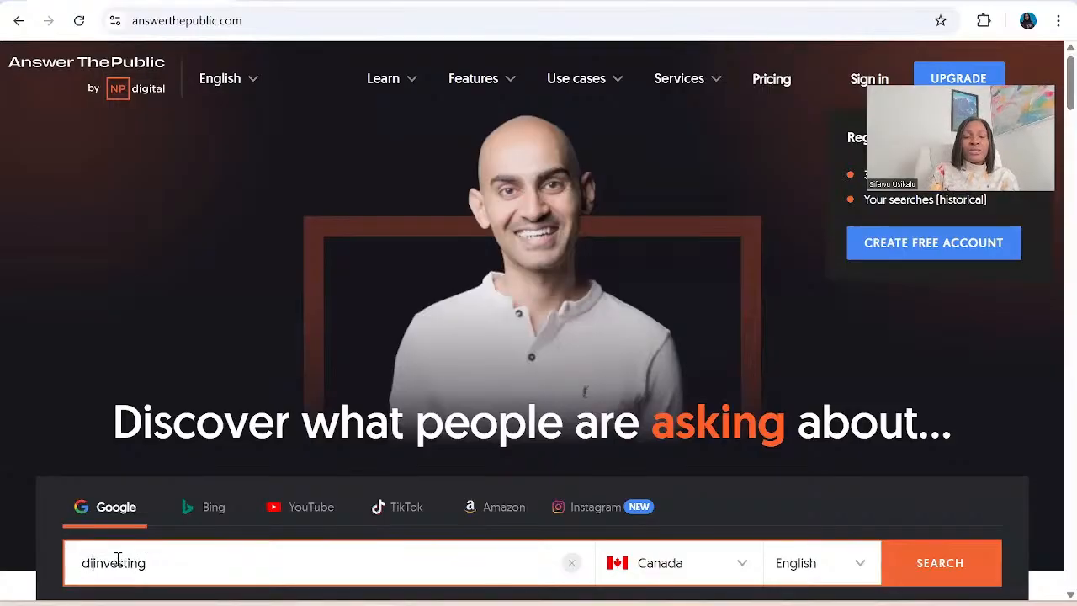
text(idend)
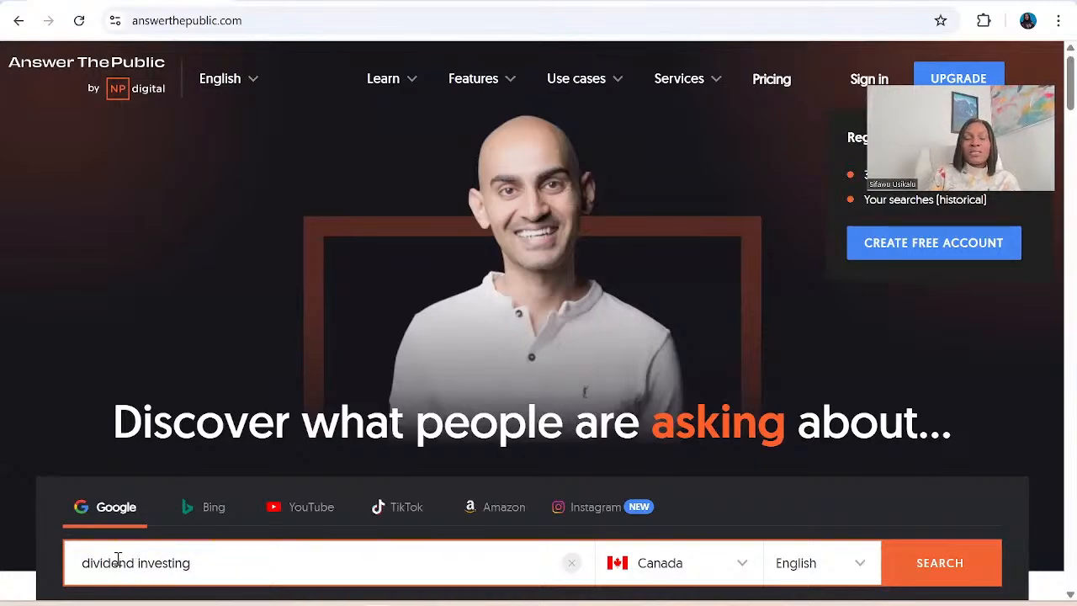
key(Return)
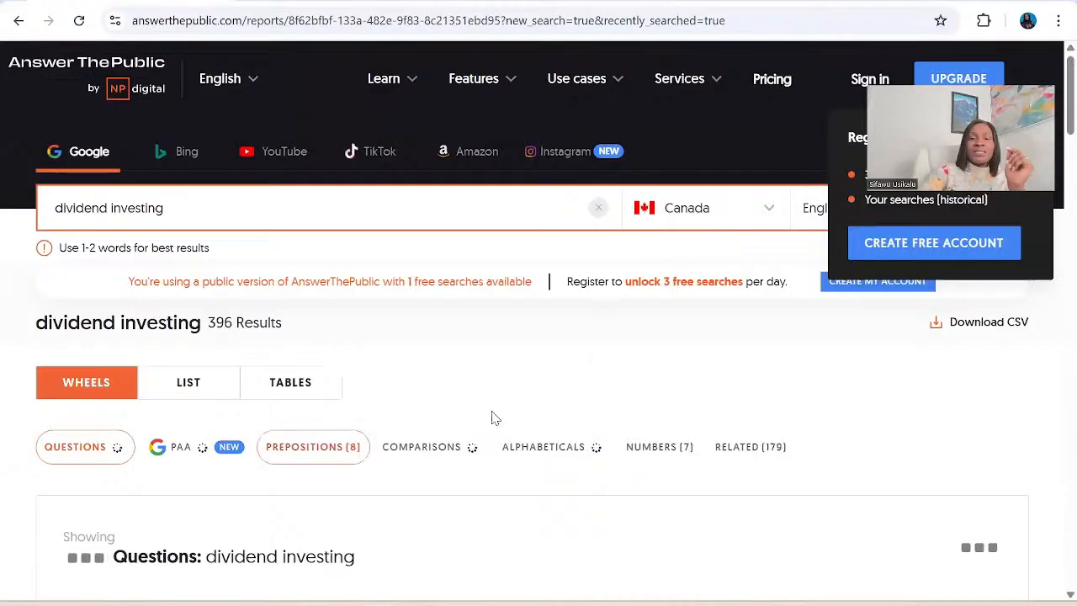
scroll(495, 418, down, 4)
scroll(494, 418, down, 2)
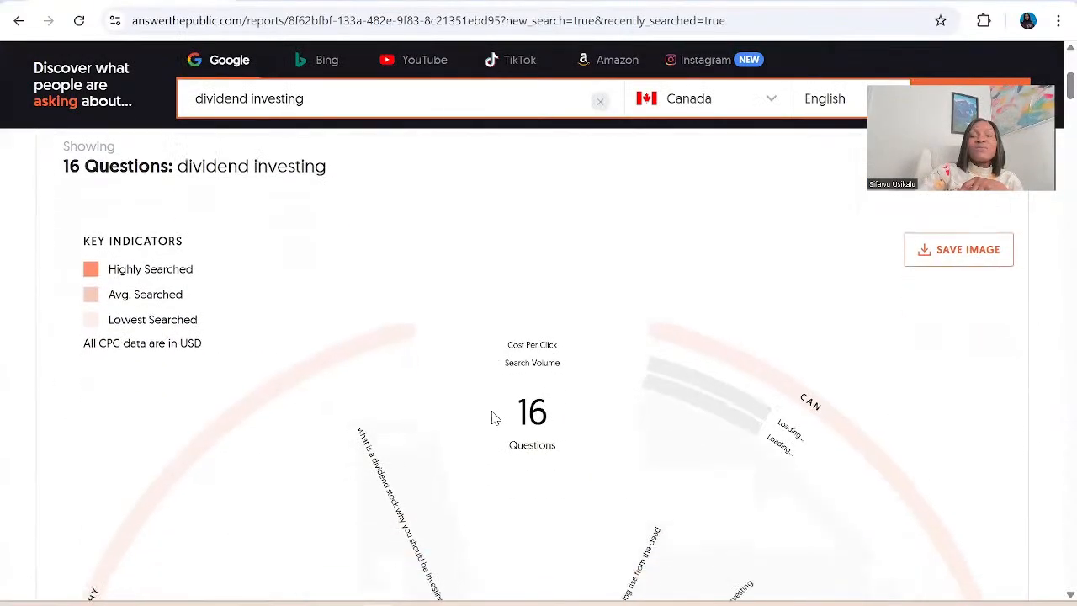
scroll(495, 418, down, 3)
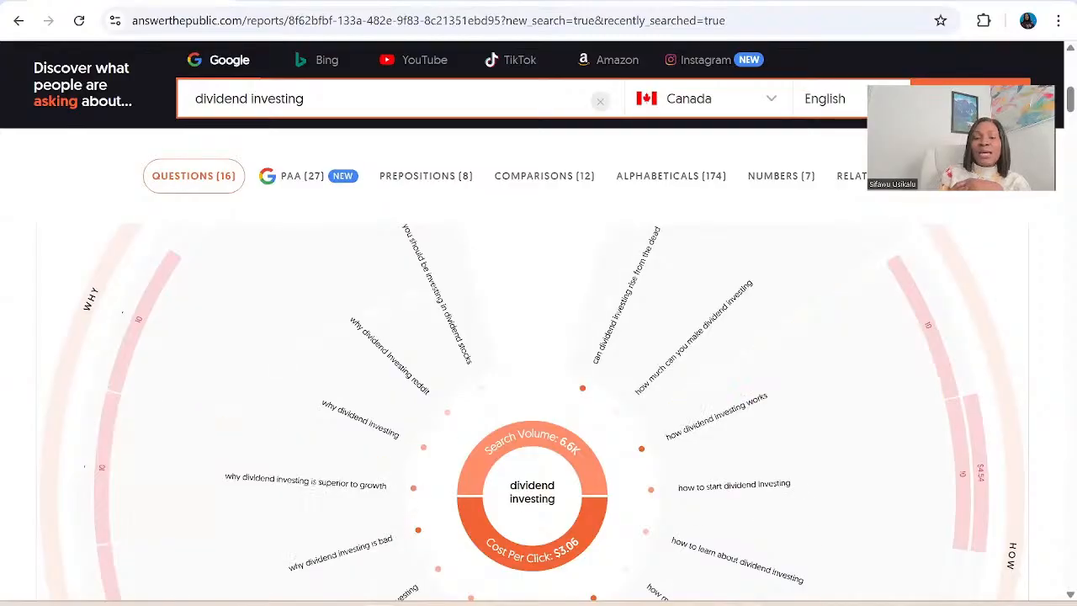
Open ChatGPT in a new browser tab.
mouse_move(749, 604)
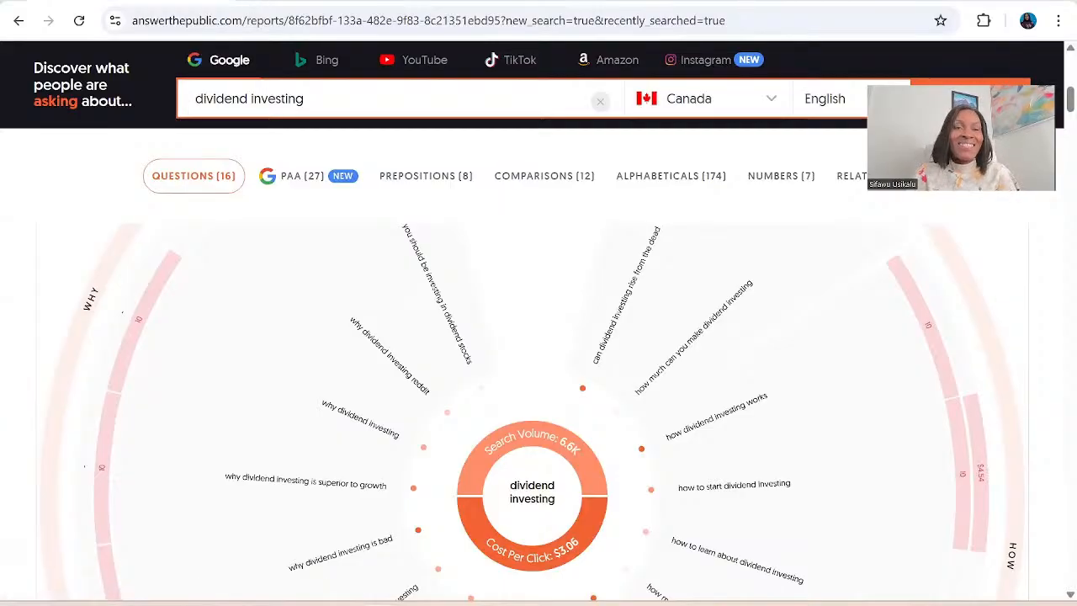
key(ctrl+t)
text(c)
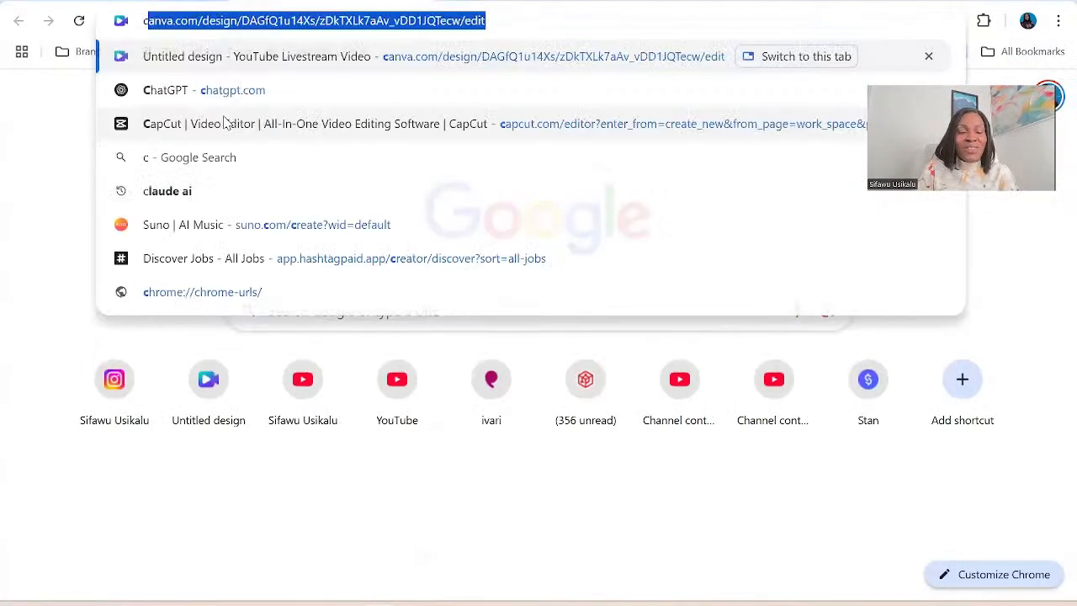
text(ha)
key(Return)
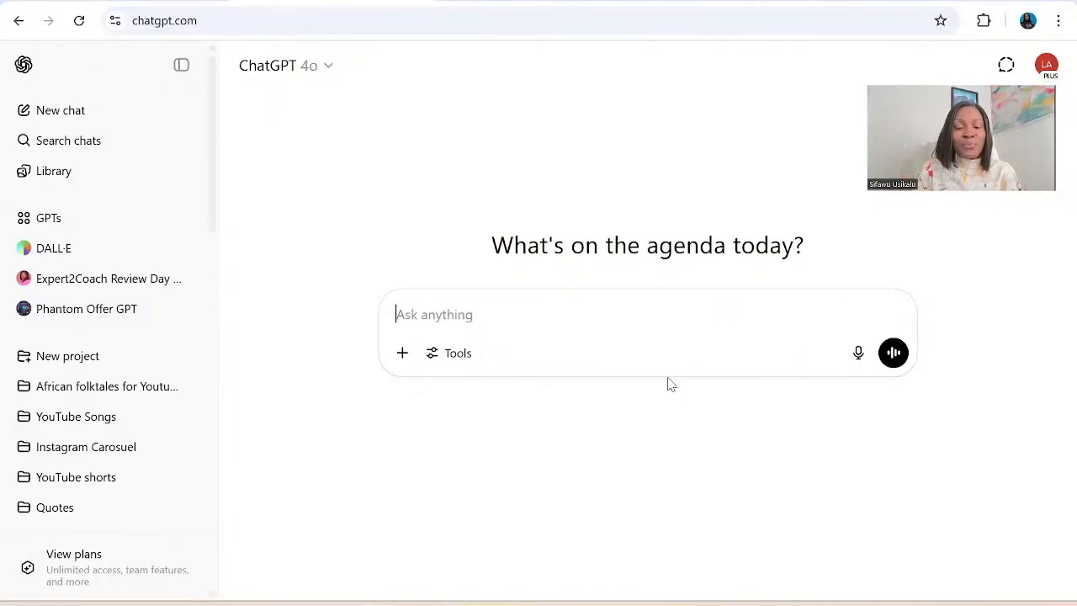
Begin a prompt with "I do content on wealth. can you give me 50 quotes I can use for my instagram page".
text(I do )
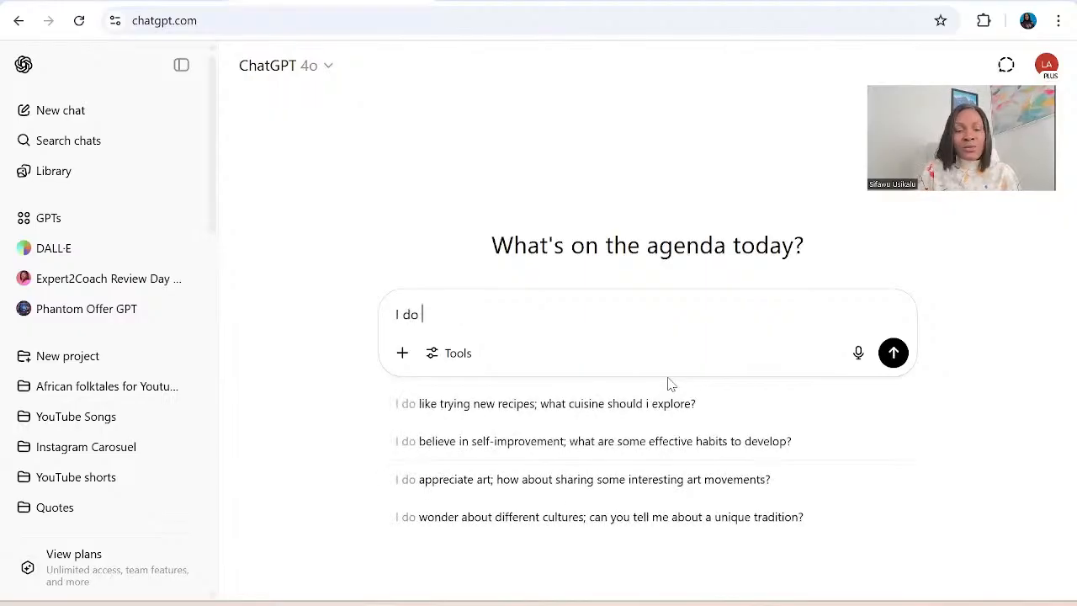
text(content )
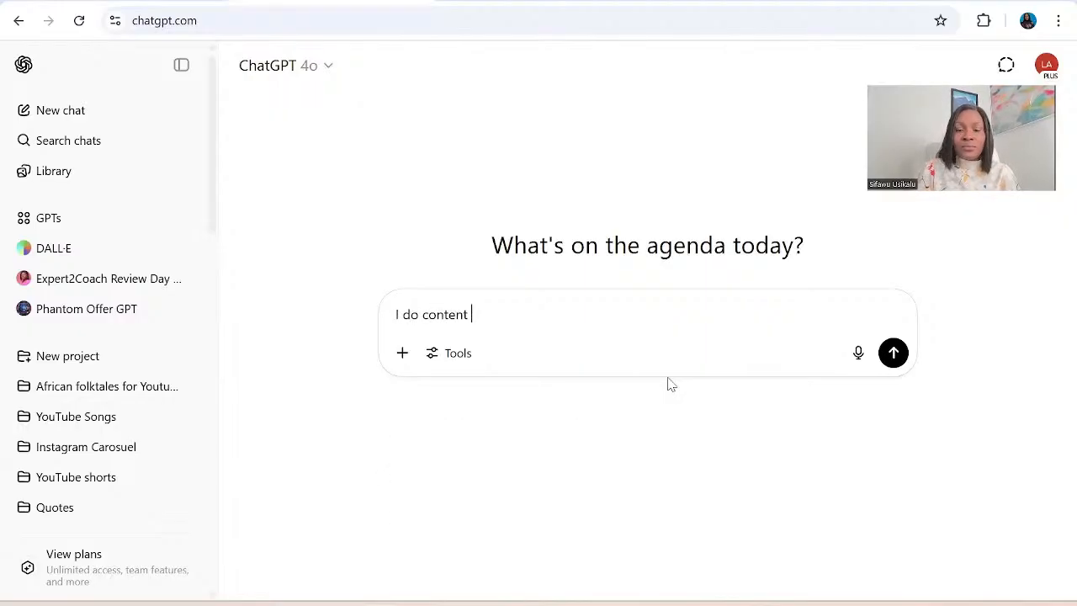
text(on wealth)
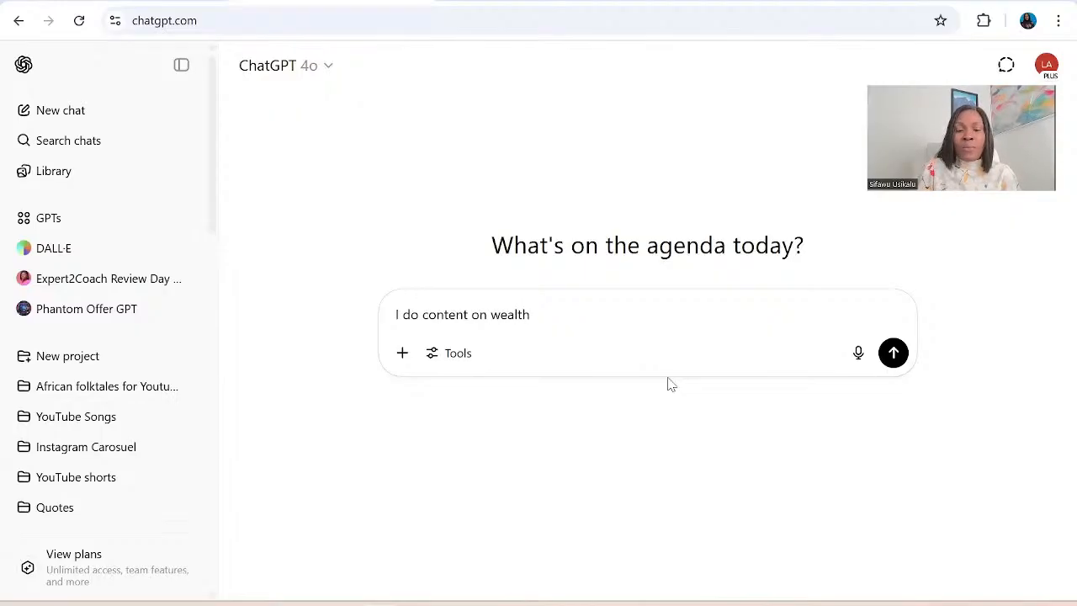
text(. can)
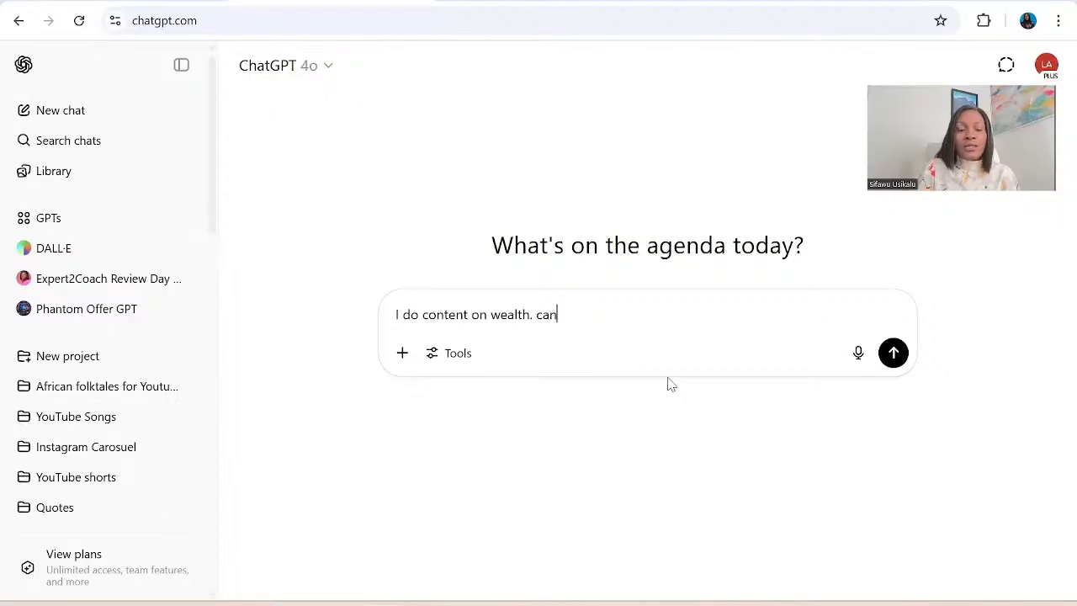
text( you give me )
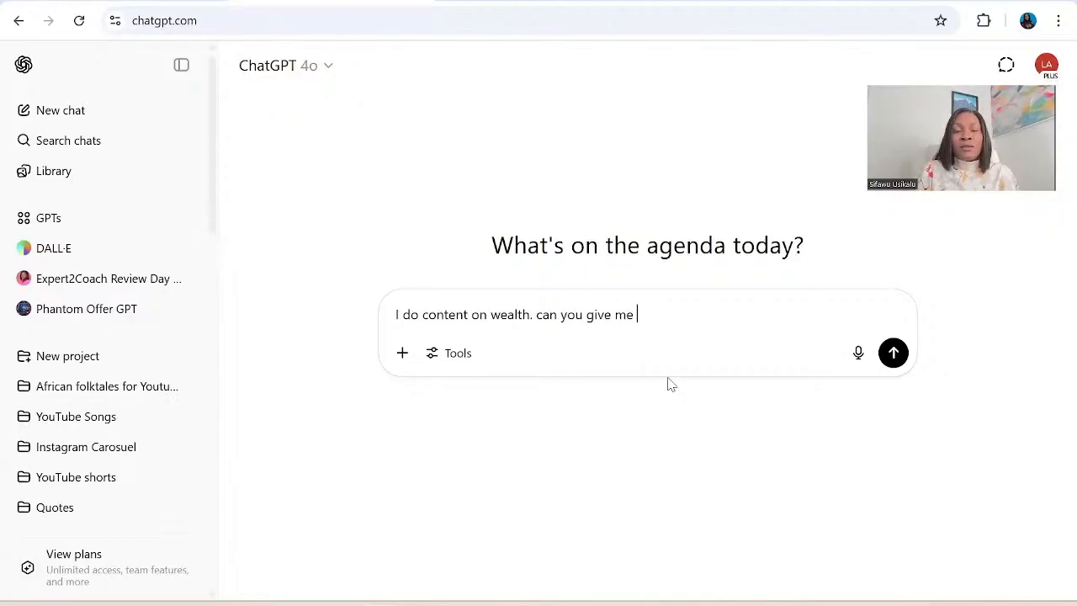
text(50 q)
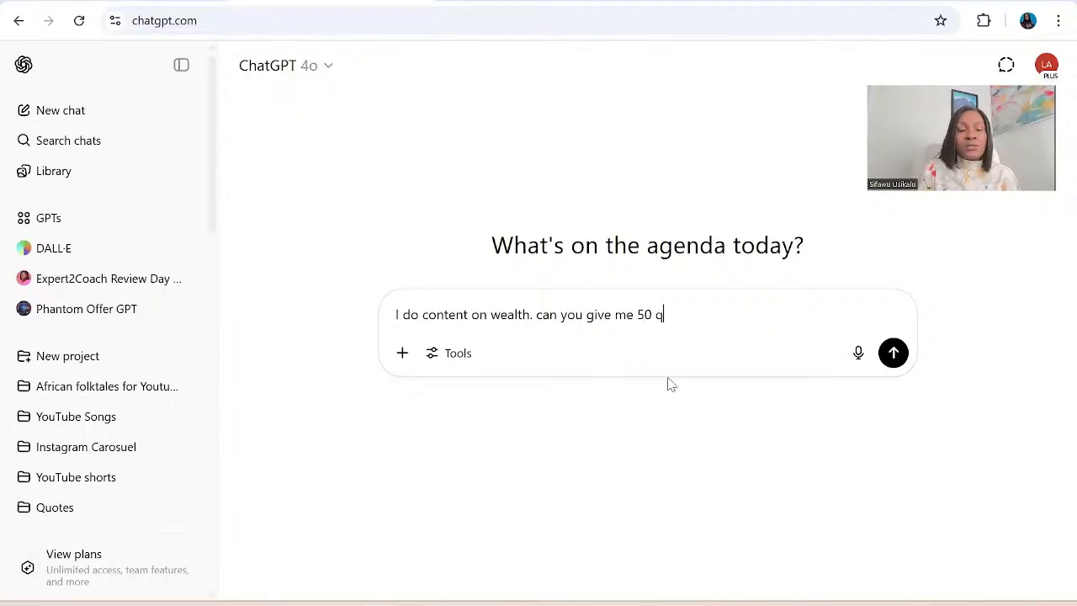
text(uotes I )
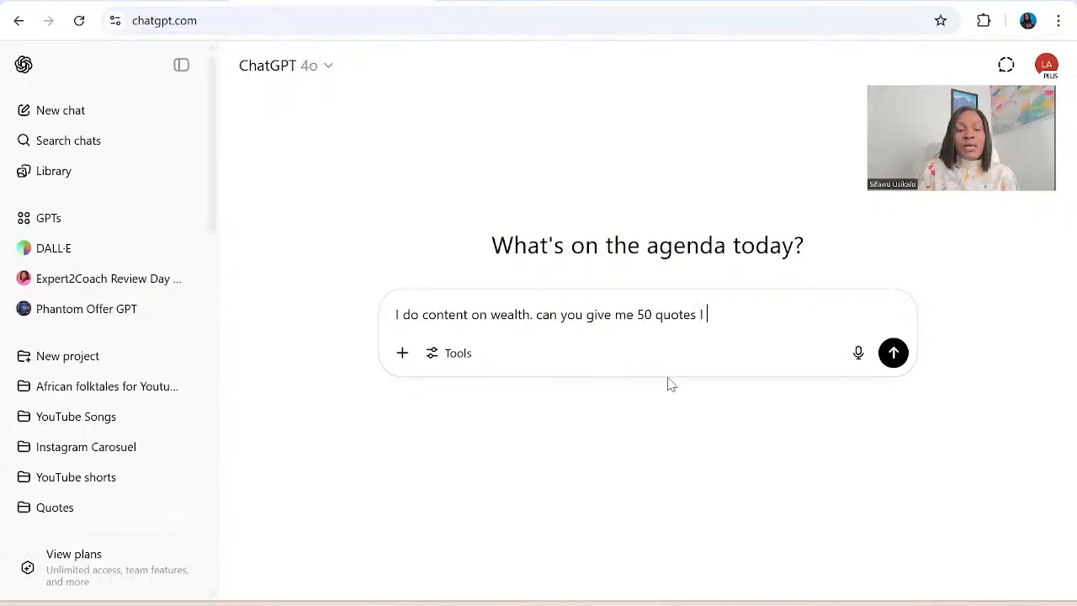
text(can use )
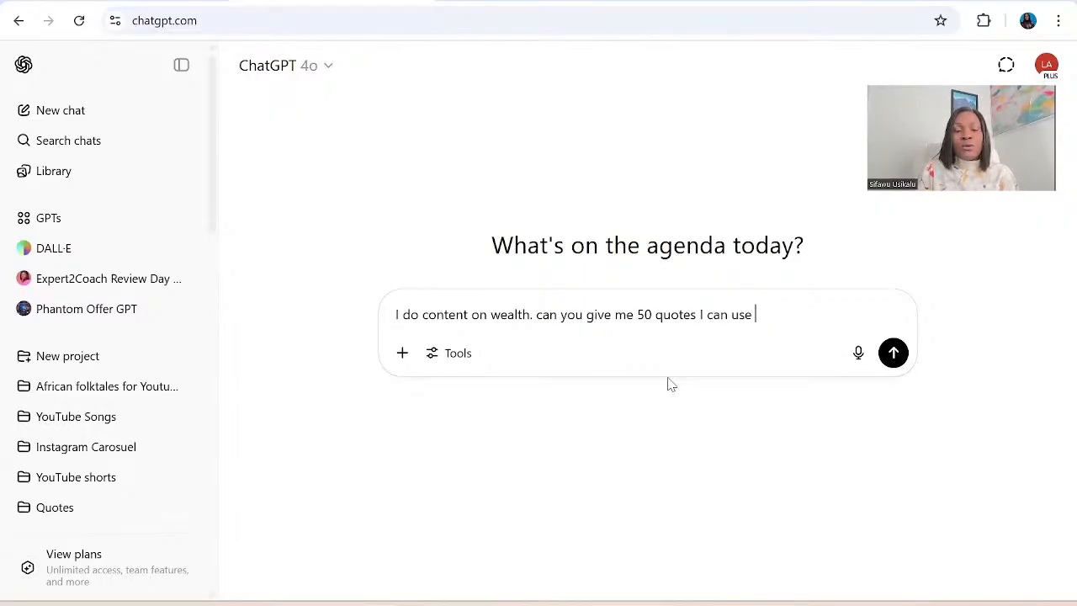
text(for my inst)
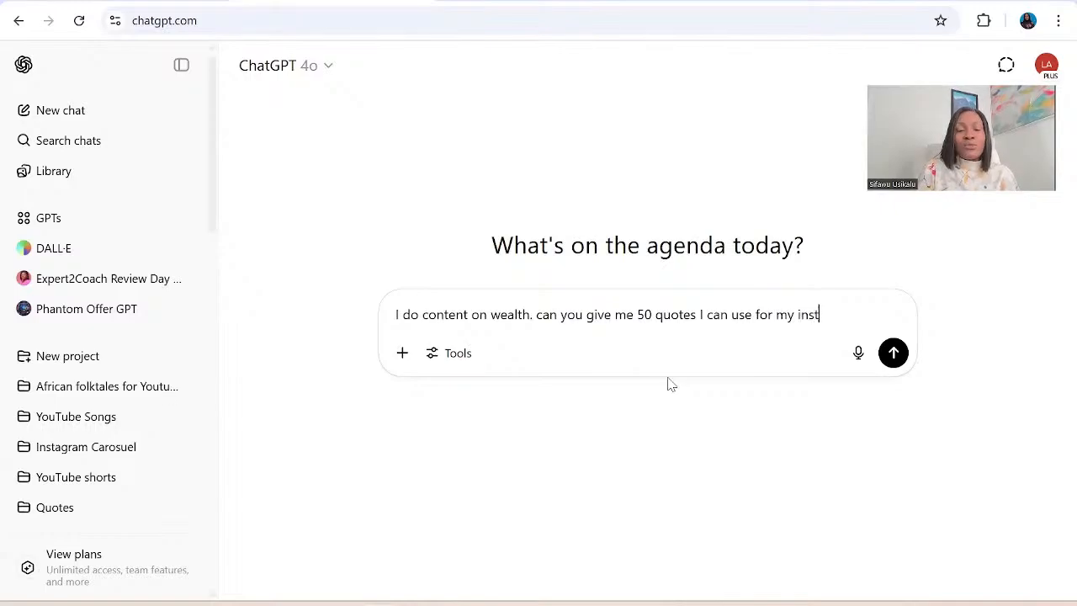
text(agram )
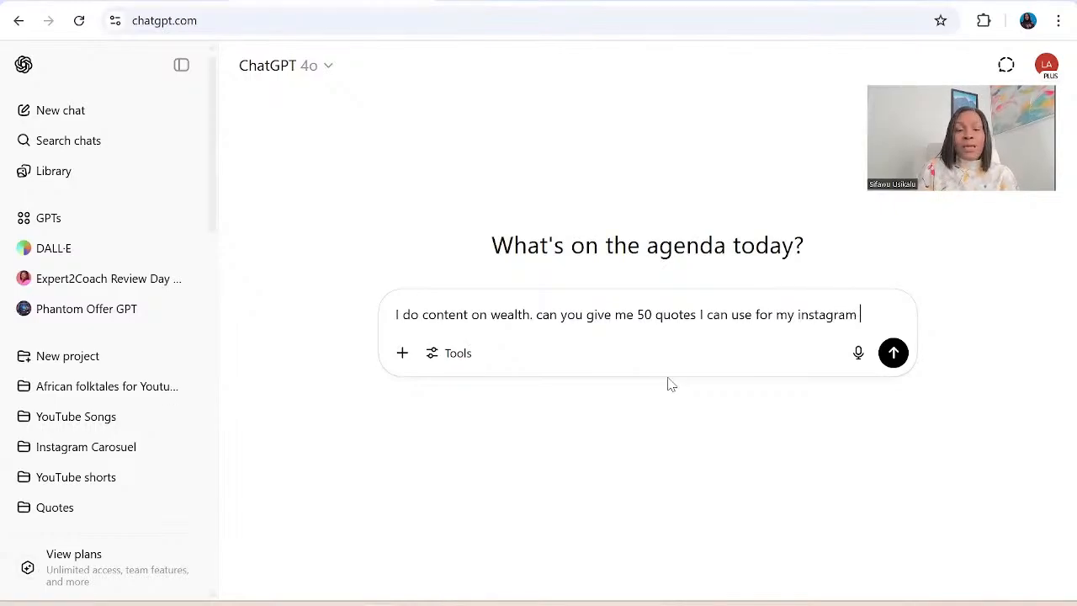
text(page )
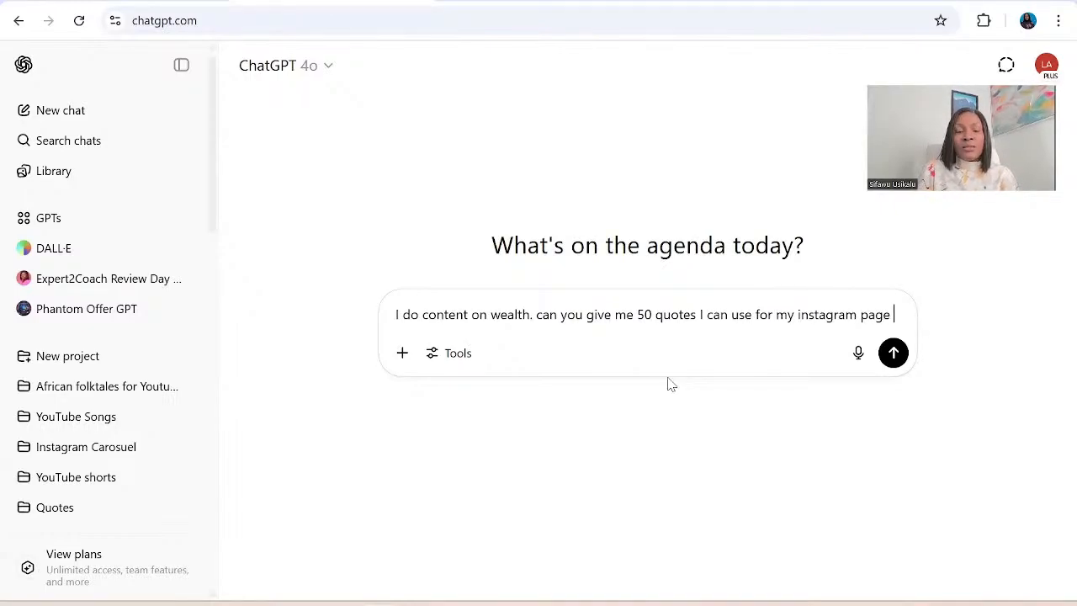
text(that rela)
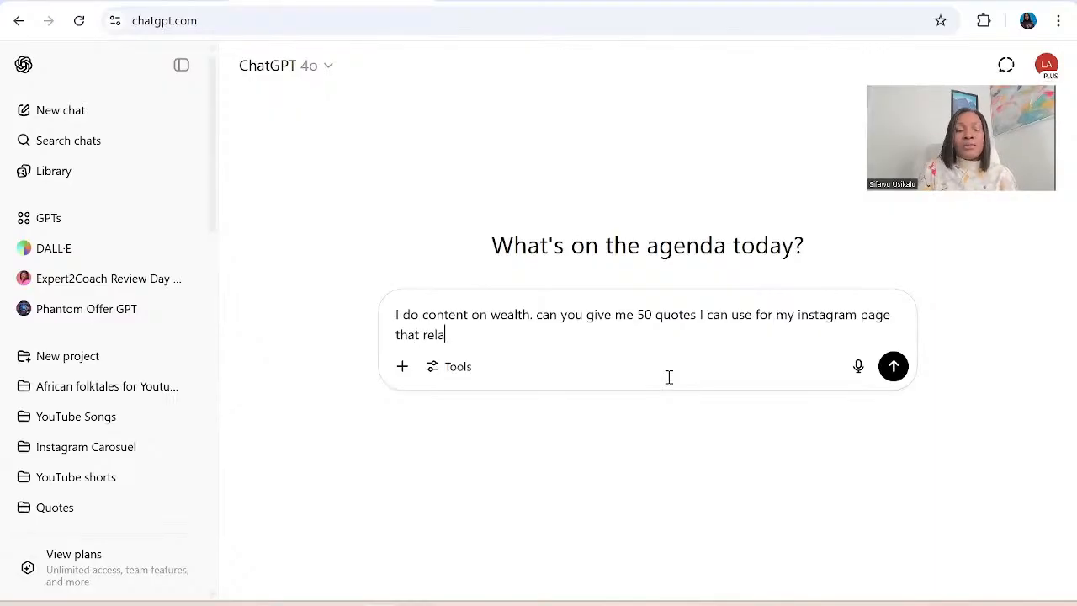
text(tes to)
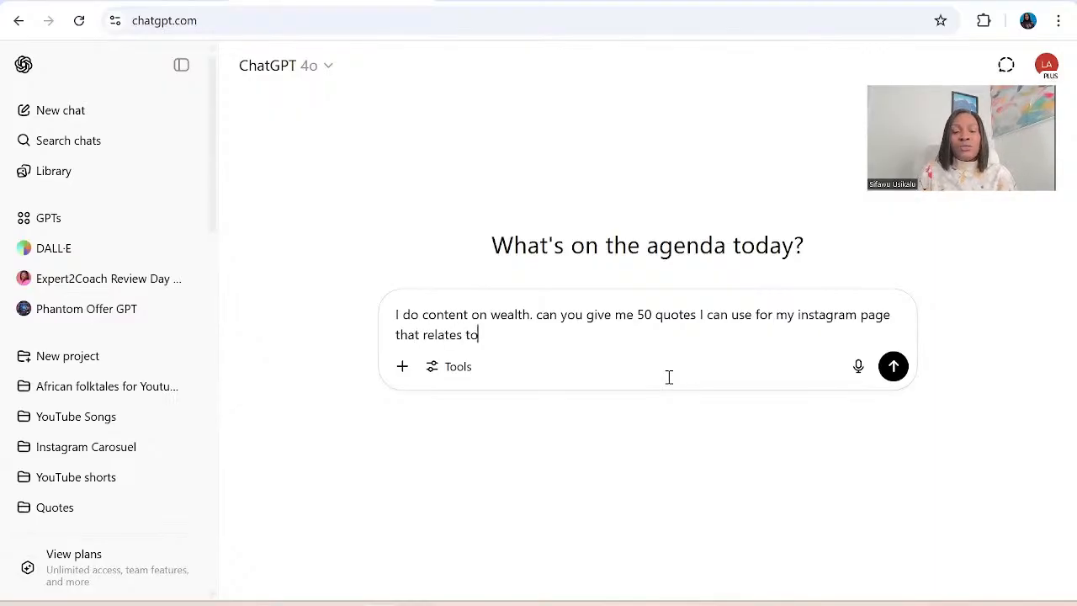
text( make)
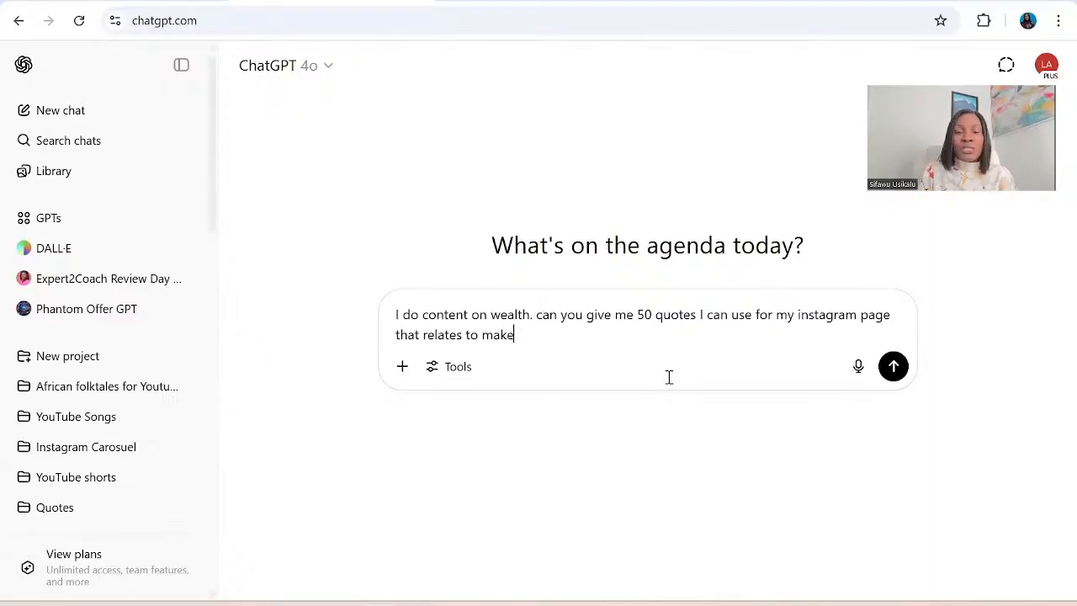
text( money)
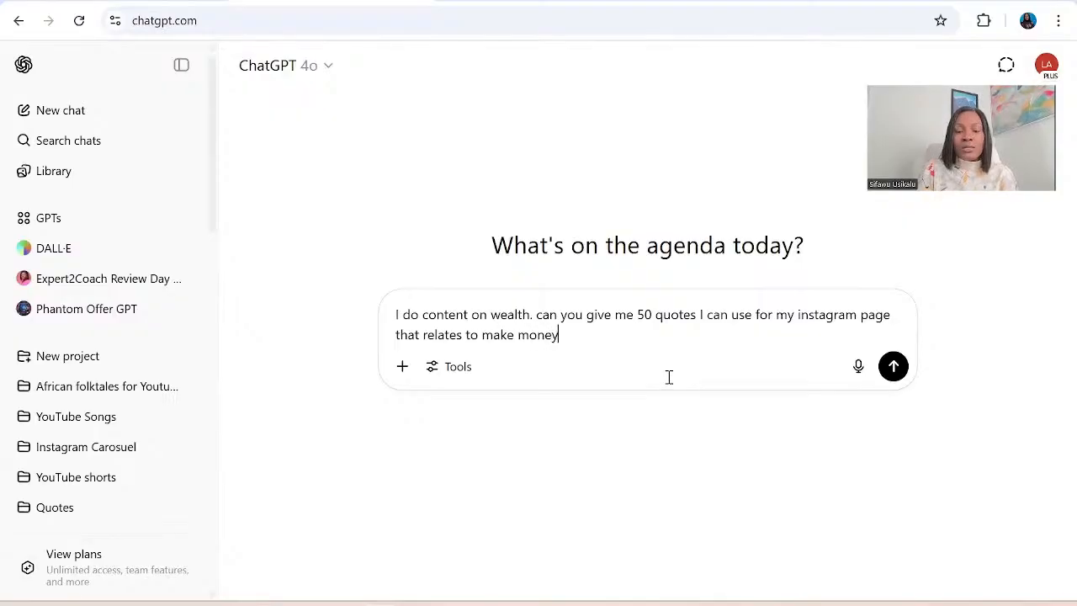
text(, m)
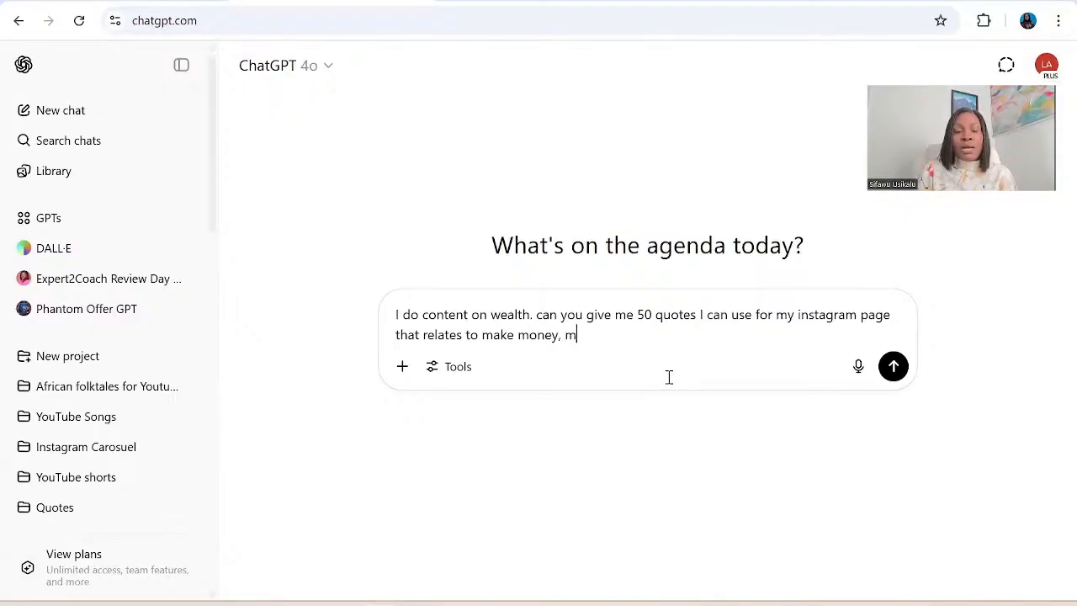
text(anage mo)
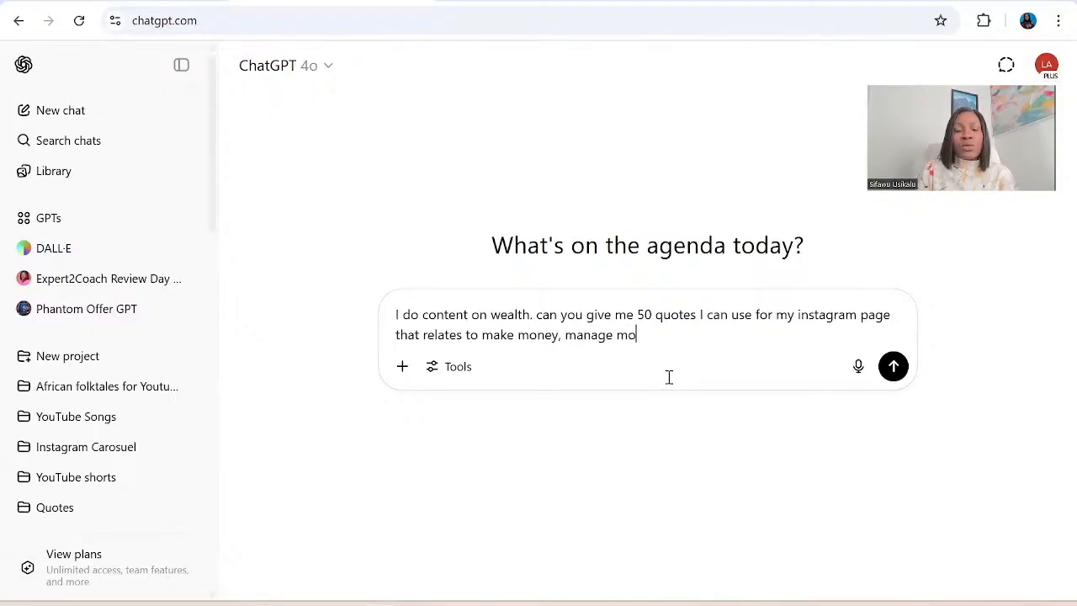
text(ney and )
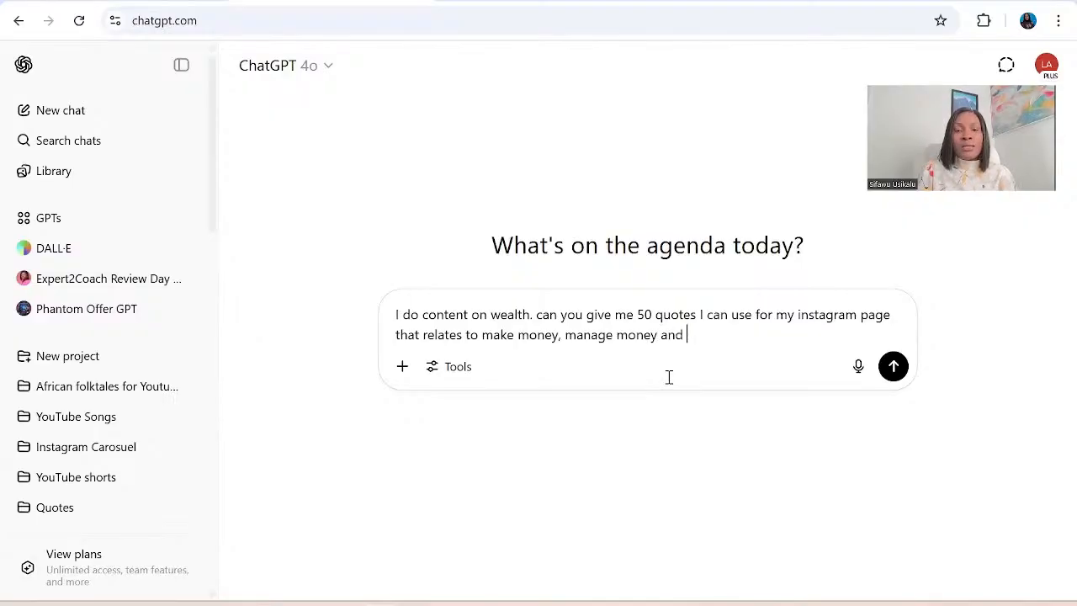
text(mul)
Continue the prompt with "that relates to make money, manage money and multiple money".
text(t)
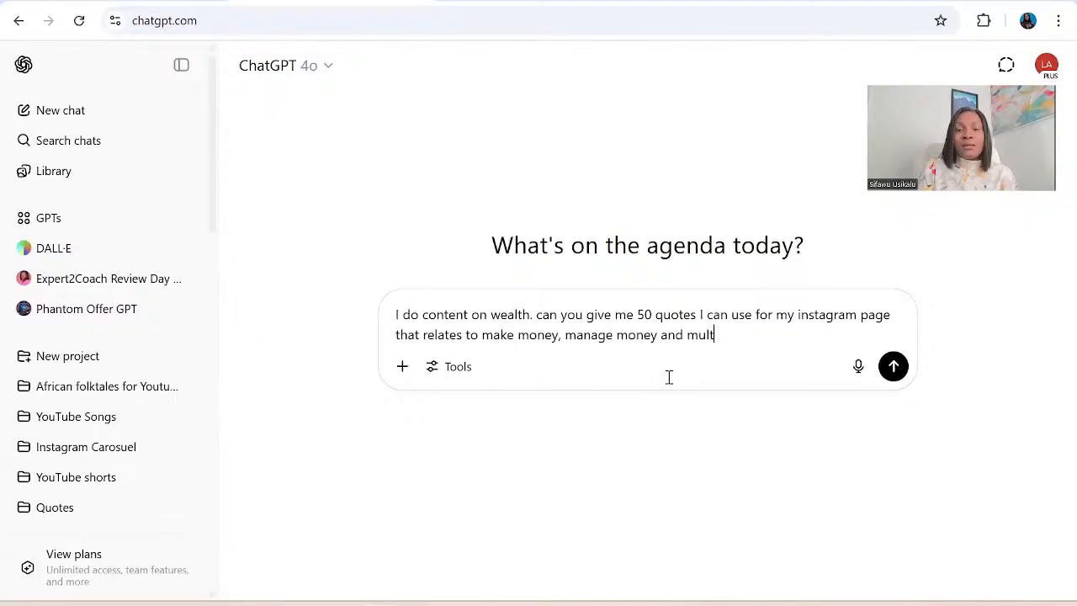
key(BackSpace)
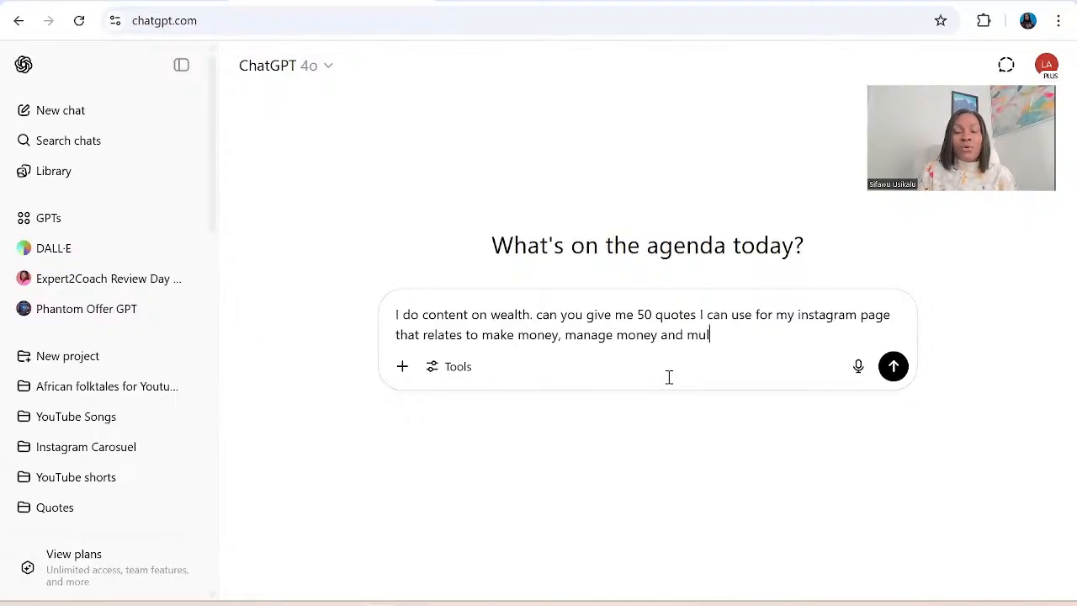
text(tipl)
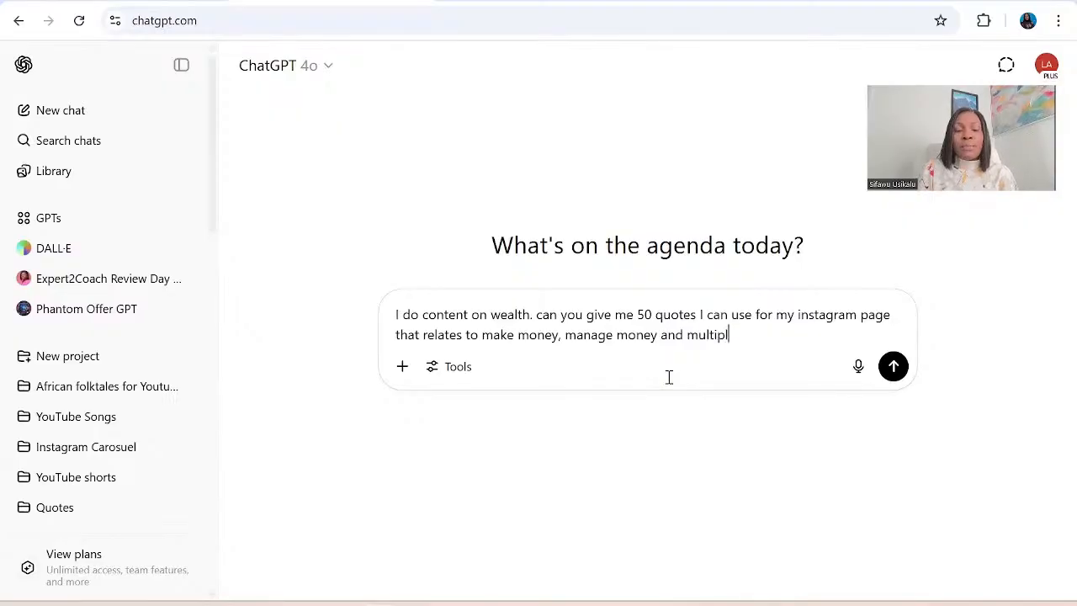
text(e money)
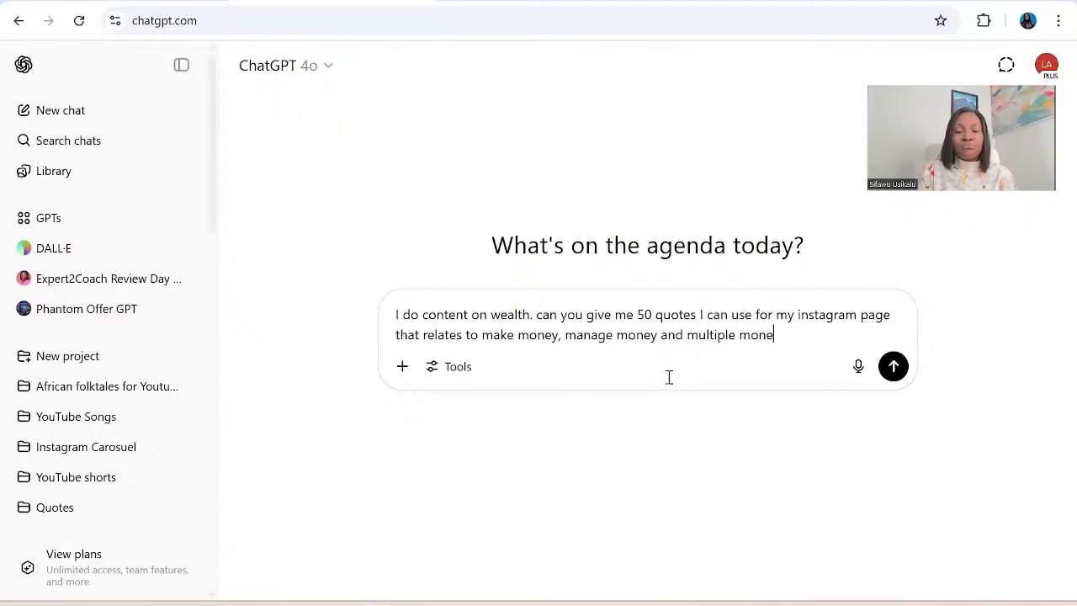
text(. ma)
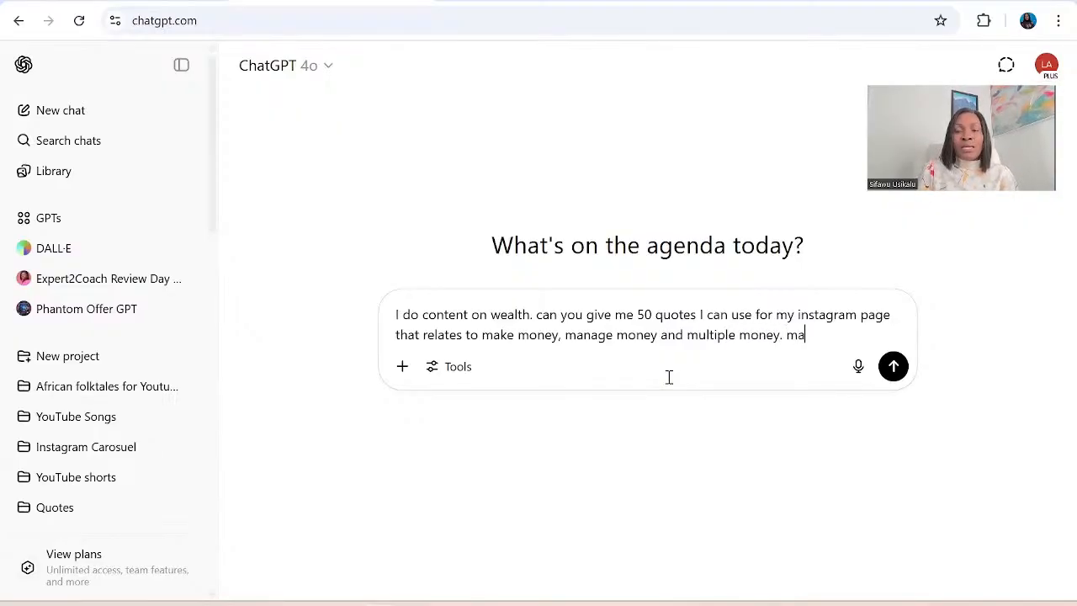
text(ke o)
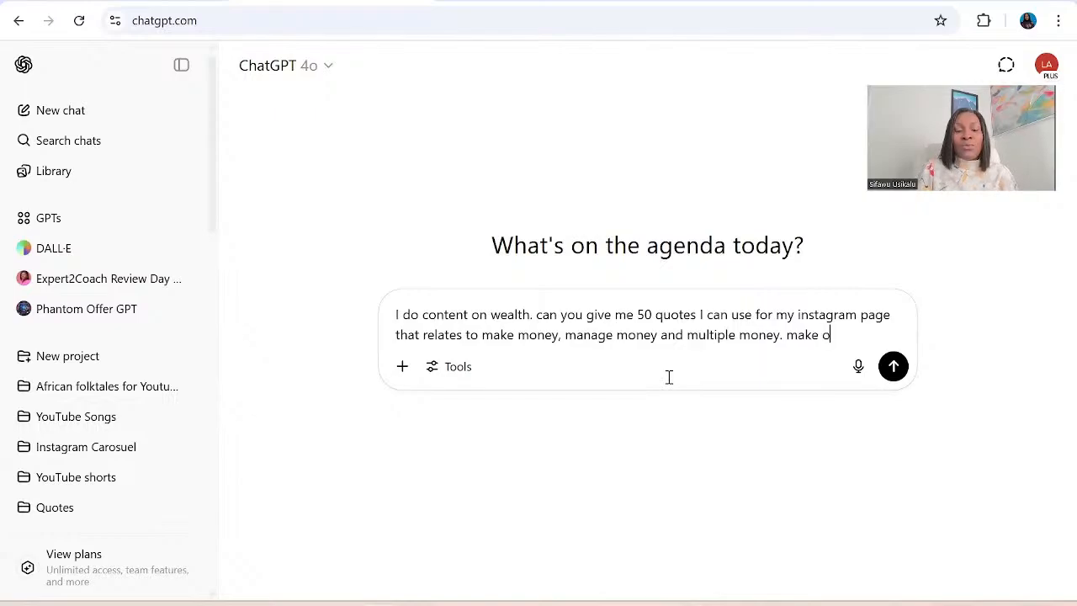
text(ne sentence)
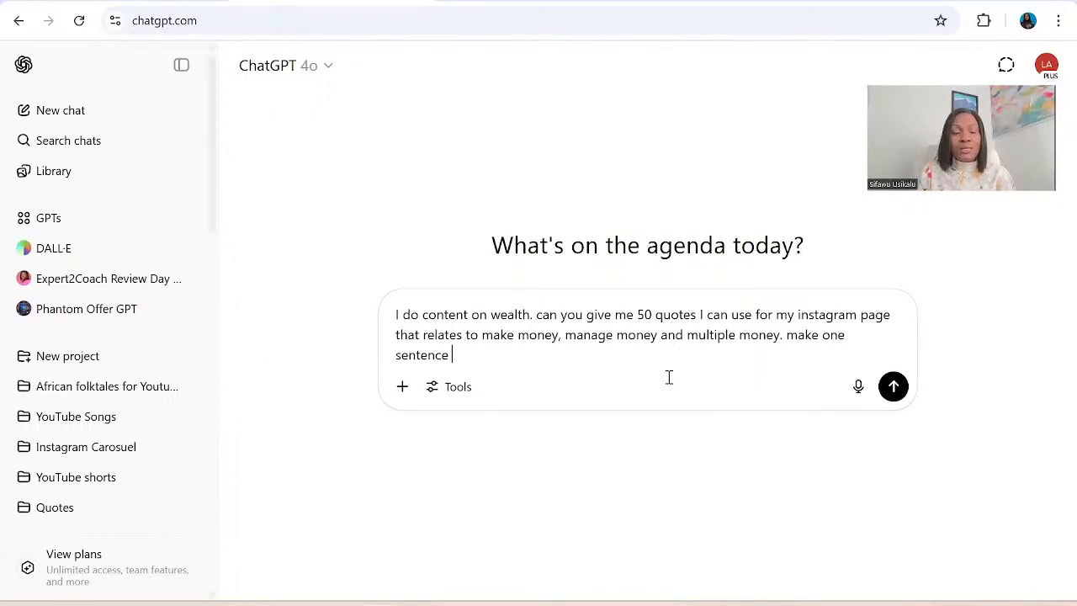
text( eac)
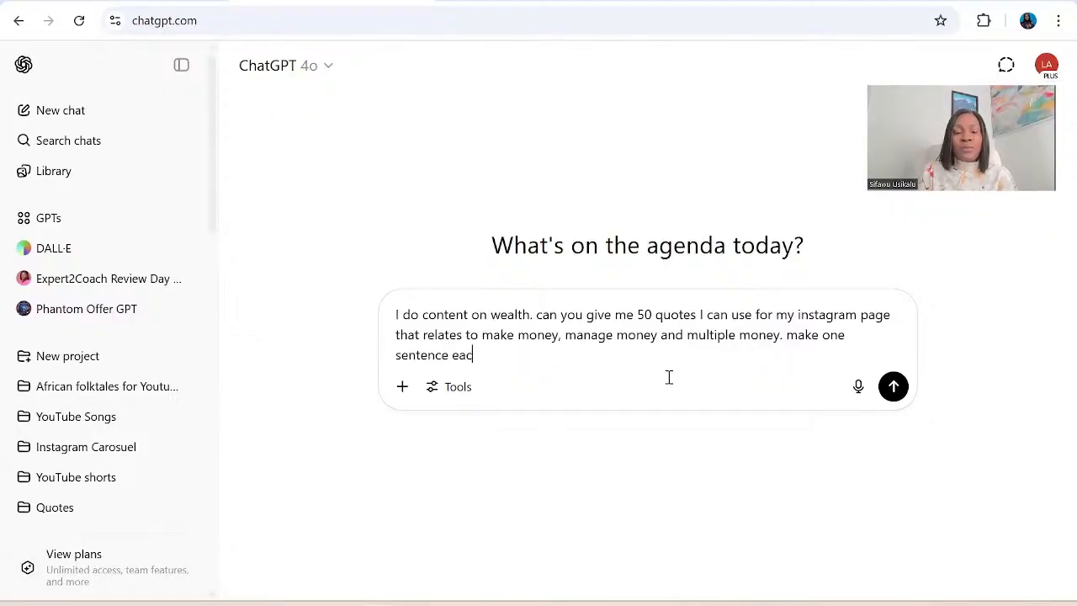
text(h, use )
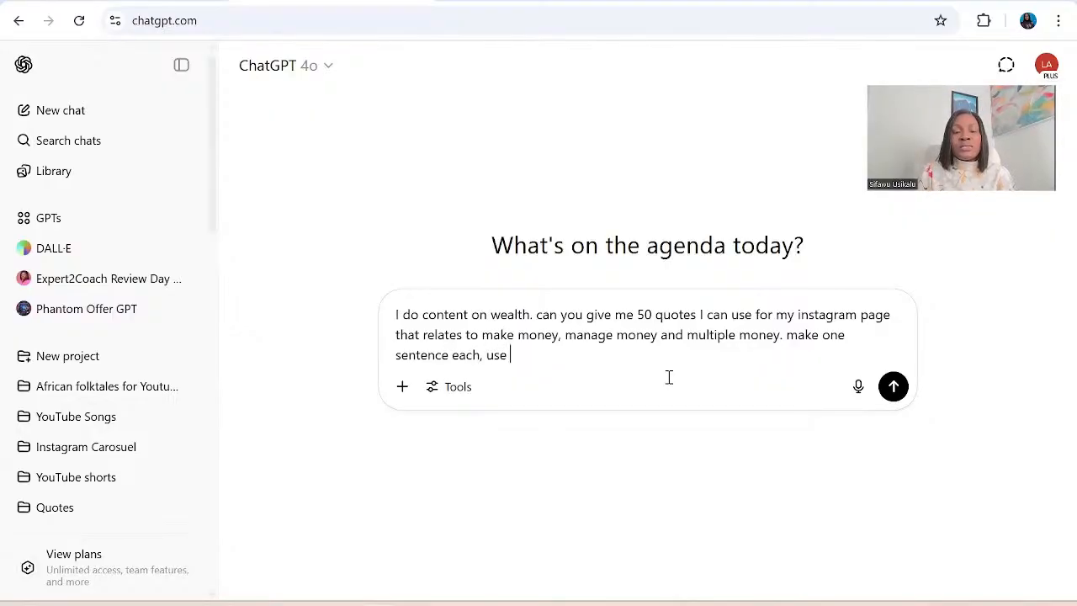
text(simple en)
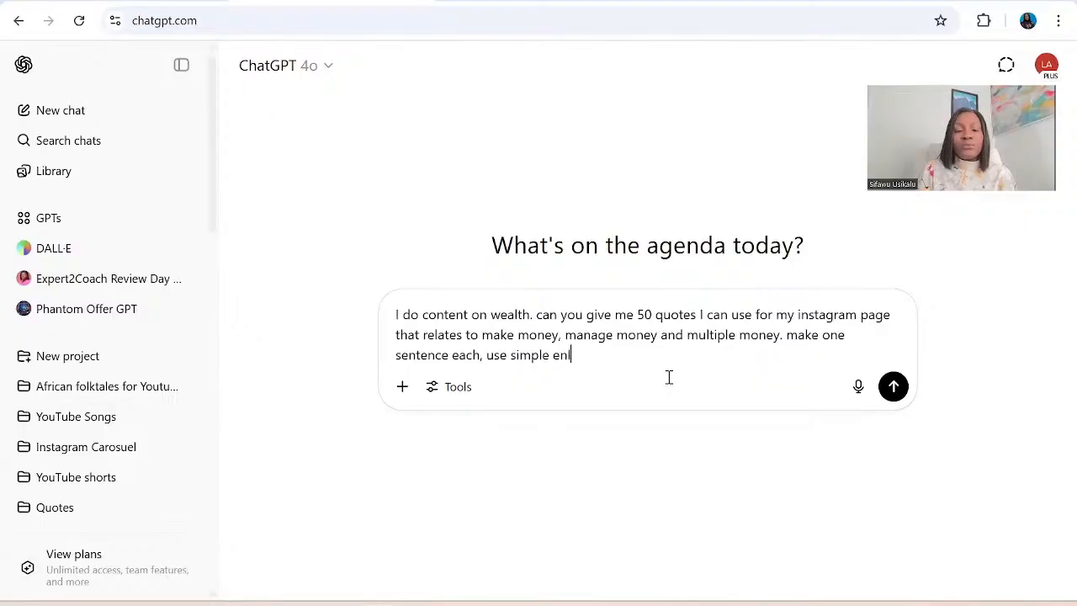
text(glish)
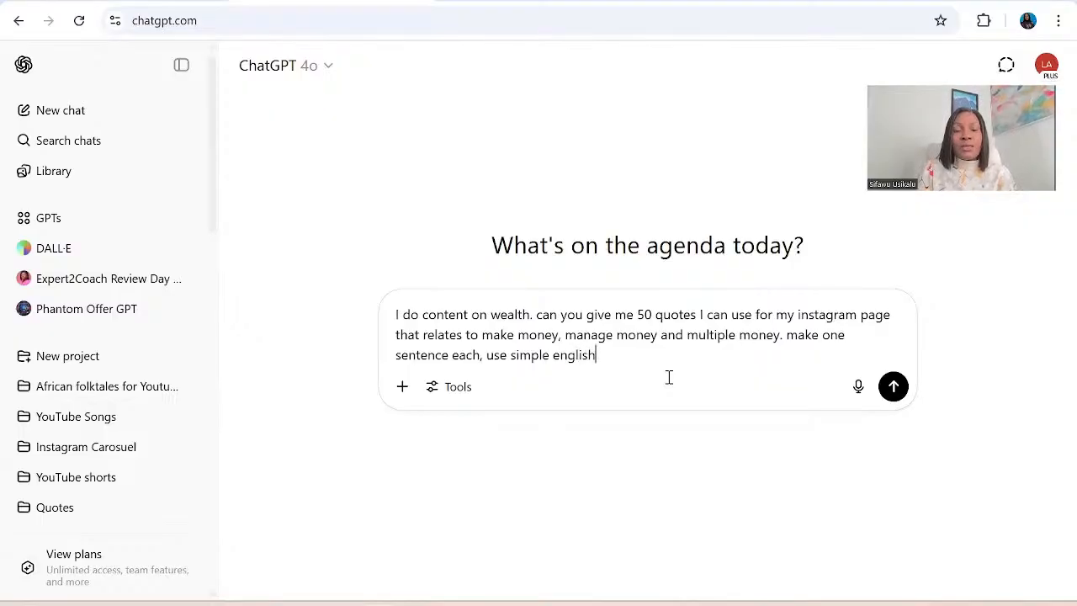
text(,)
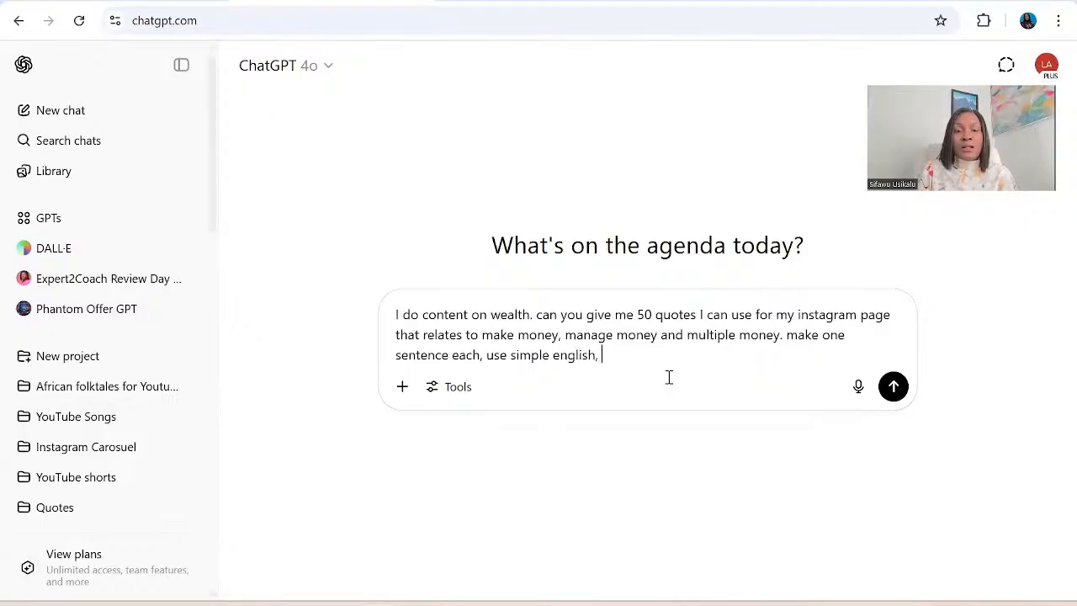
Add the style instructions "make one sentence each, use simple english and make it relatable." to the prompt.
key(BackSpace)
key(BackSpace)
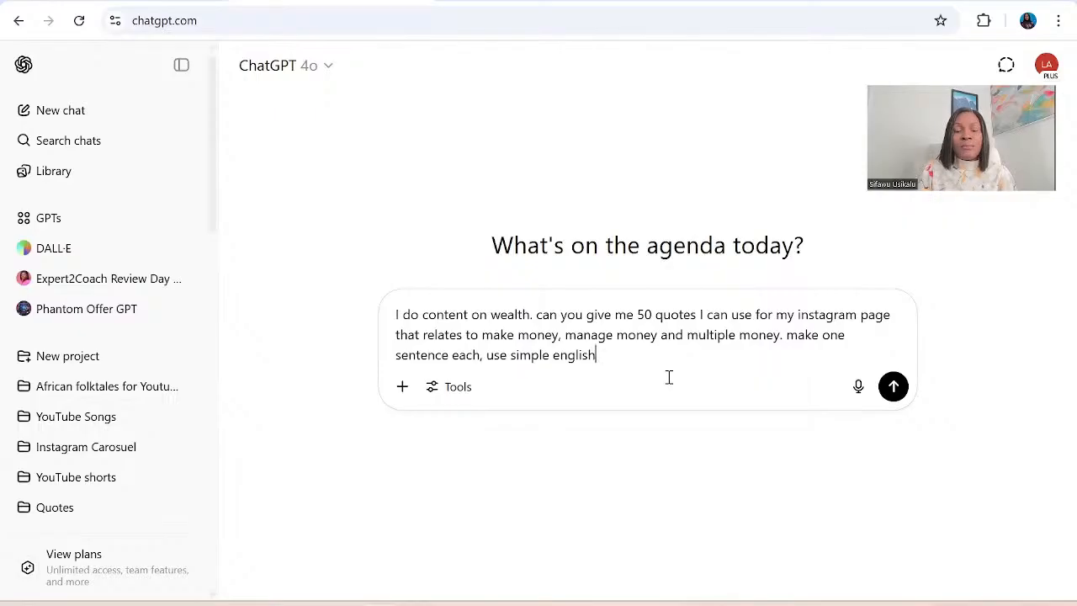
text(and mak)
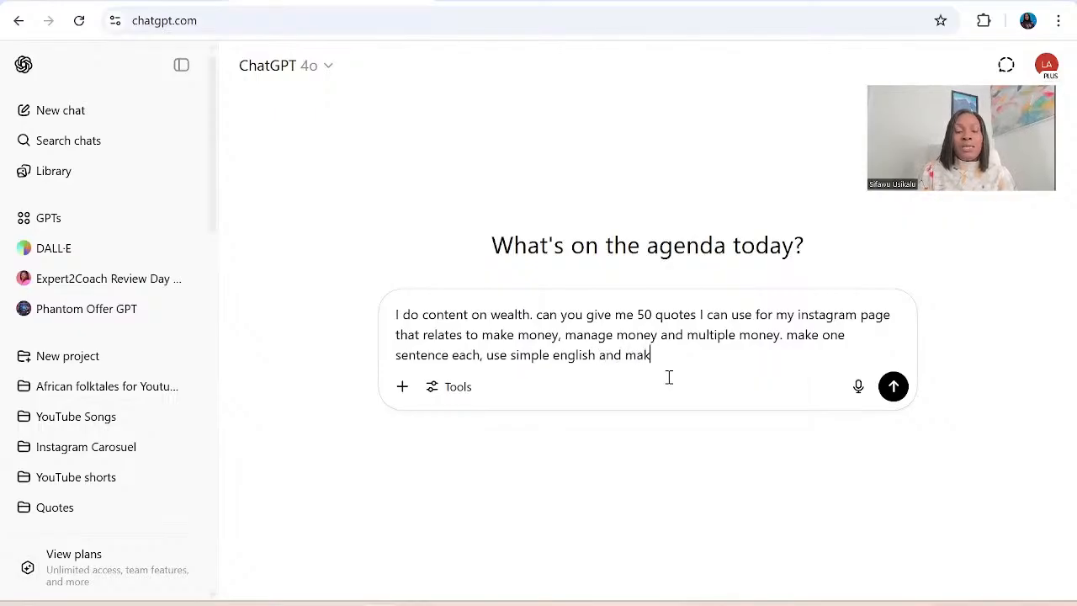
text(e it rela)
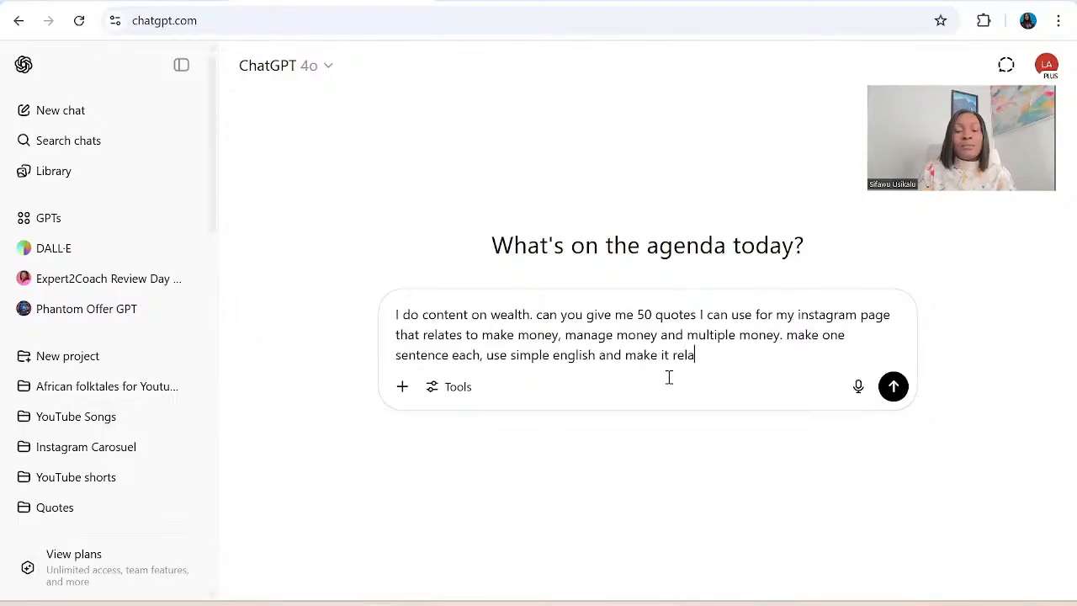
text(table. )
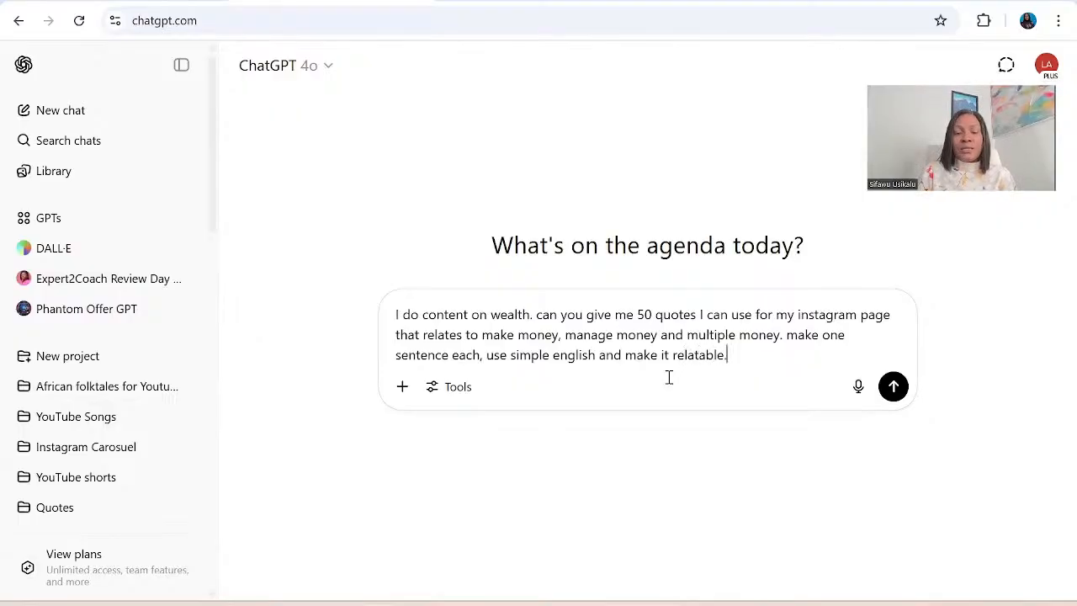
text(pro)
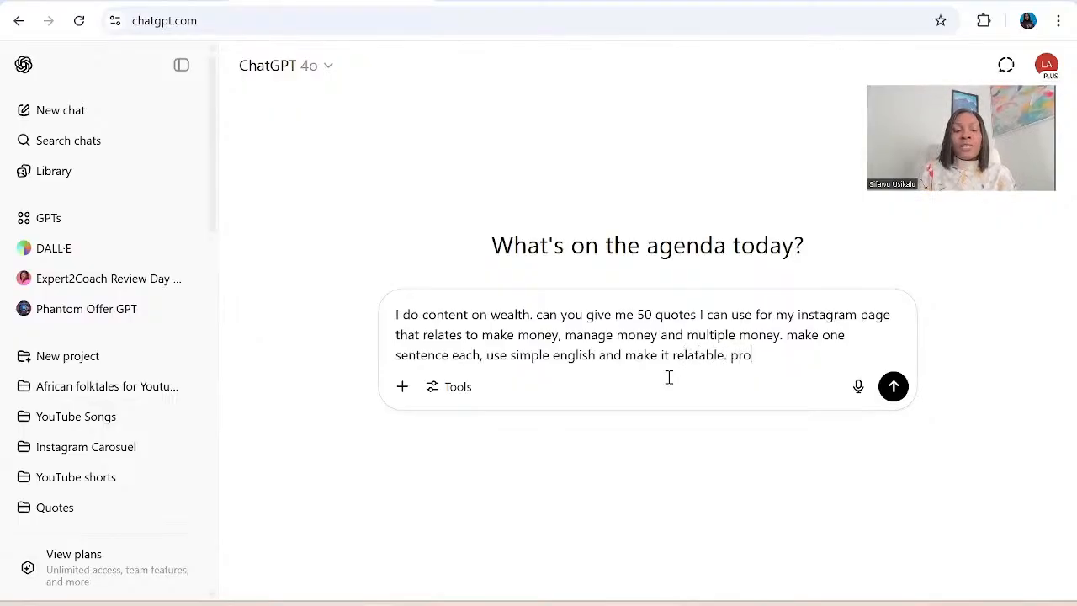
text(vide this in )
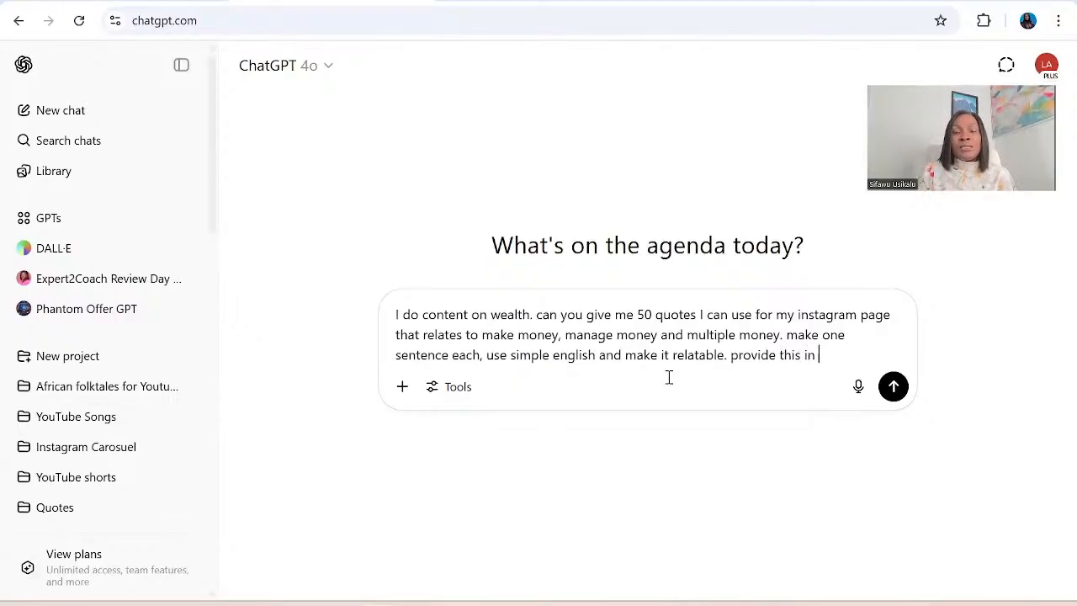
text(CSV )
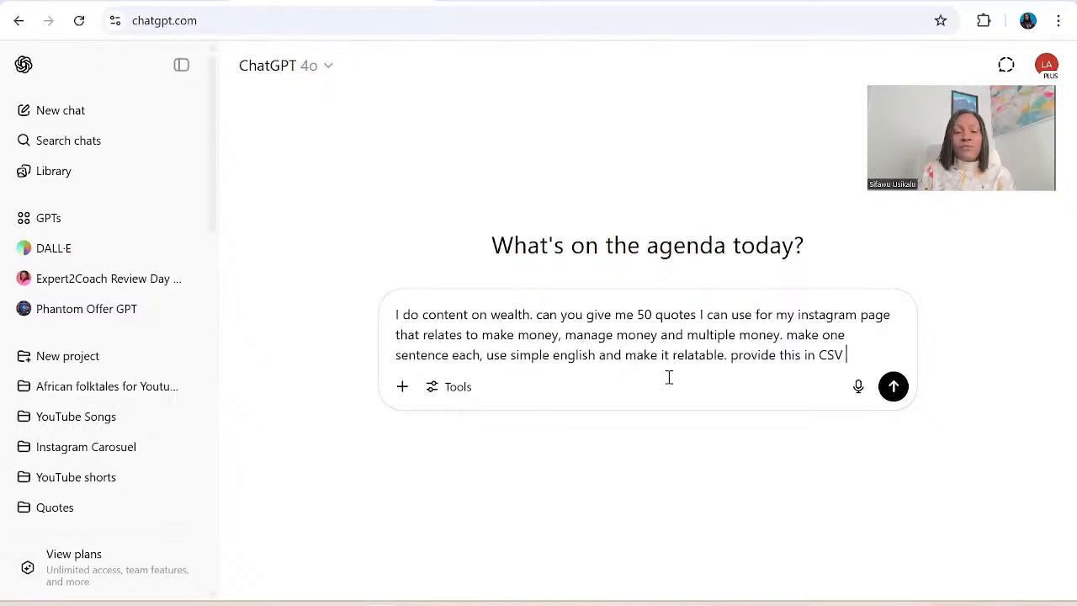
text(format)
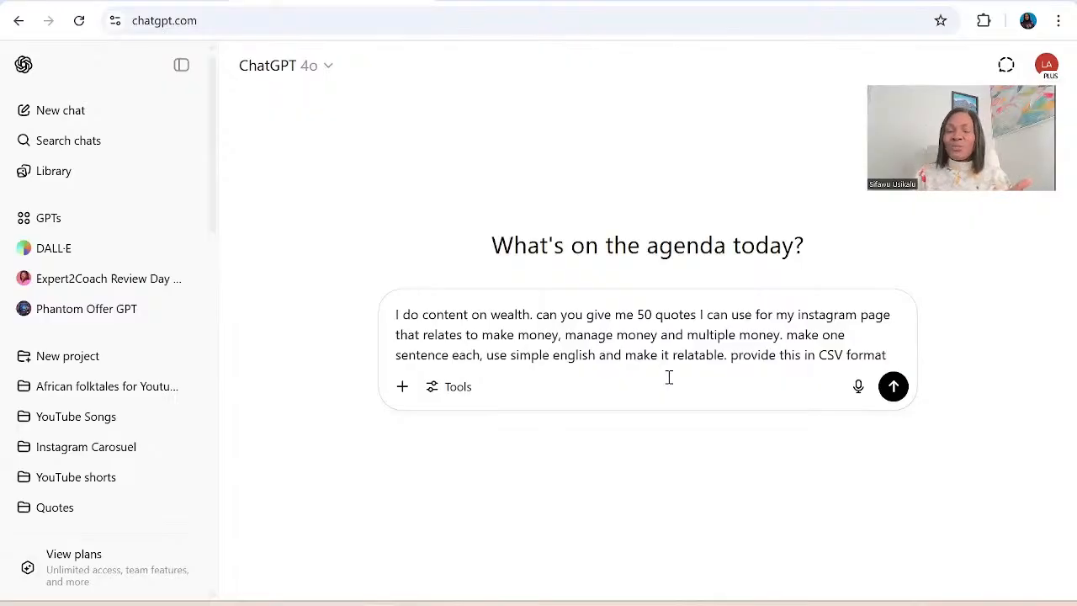
Change the requested number of quotes in the prompt to 60 and submit it.
click(645, 315)
key(BackSpace)
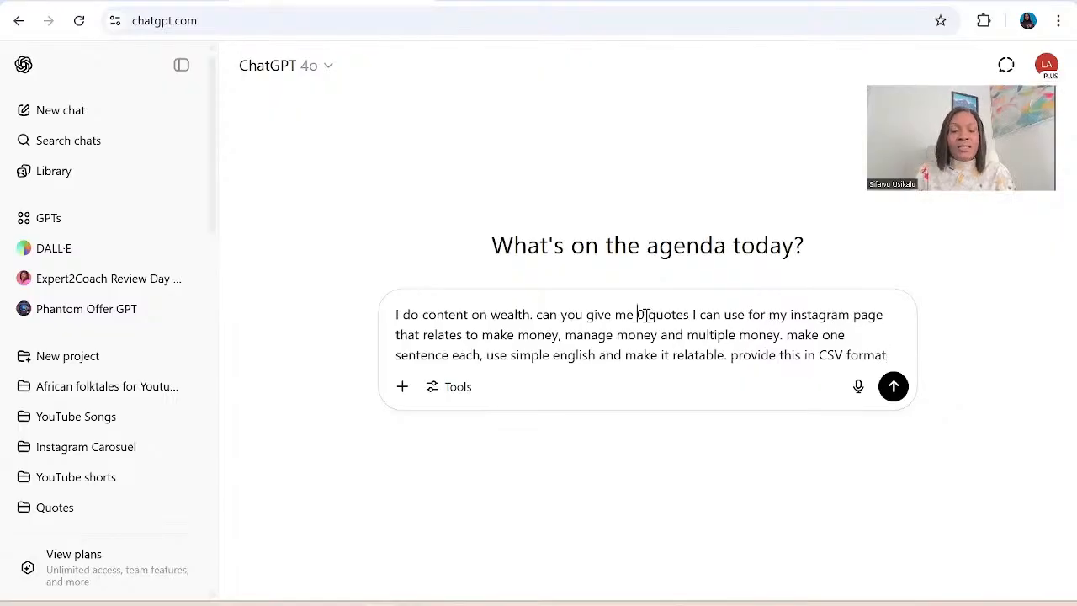
text(6)
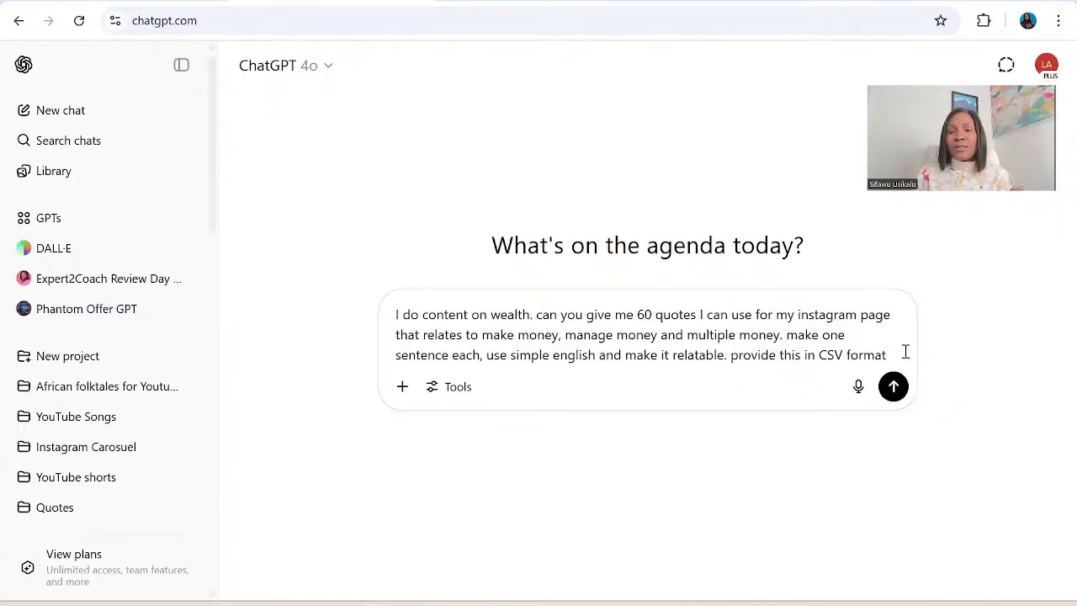
key(Return)
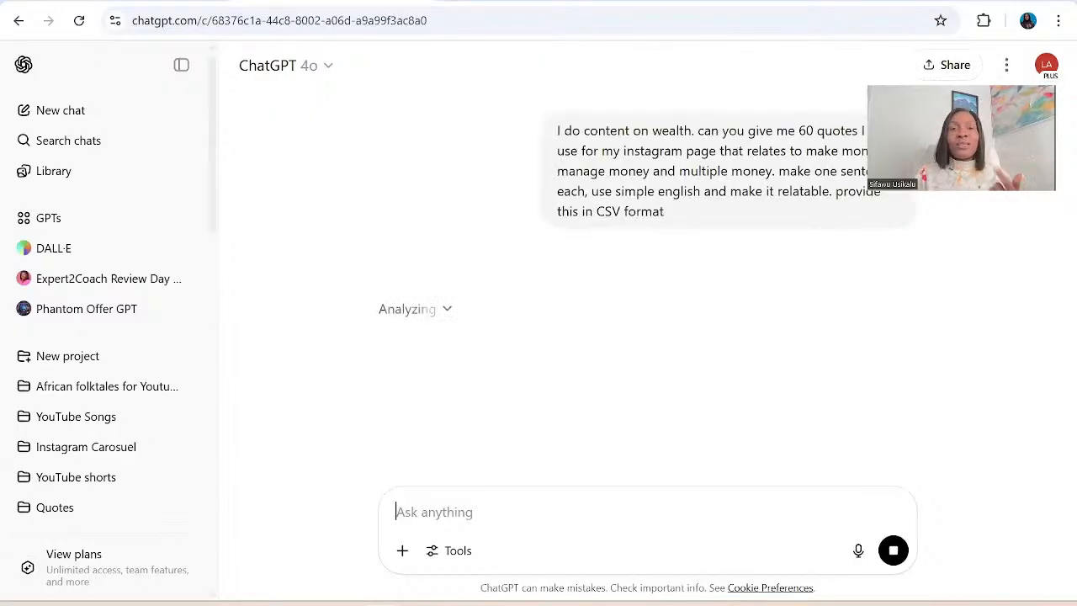
Open Canva in a new browser tab and expand its main navigation beside the open design.
key(ctrl+t)
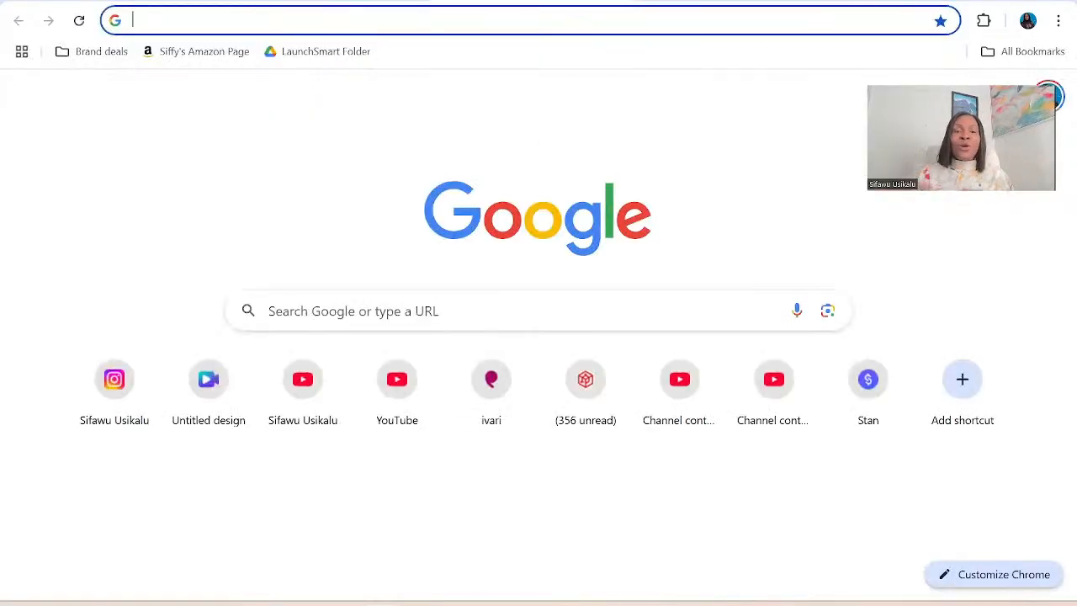
text(can)
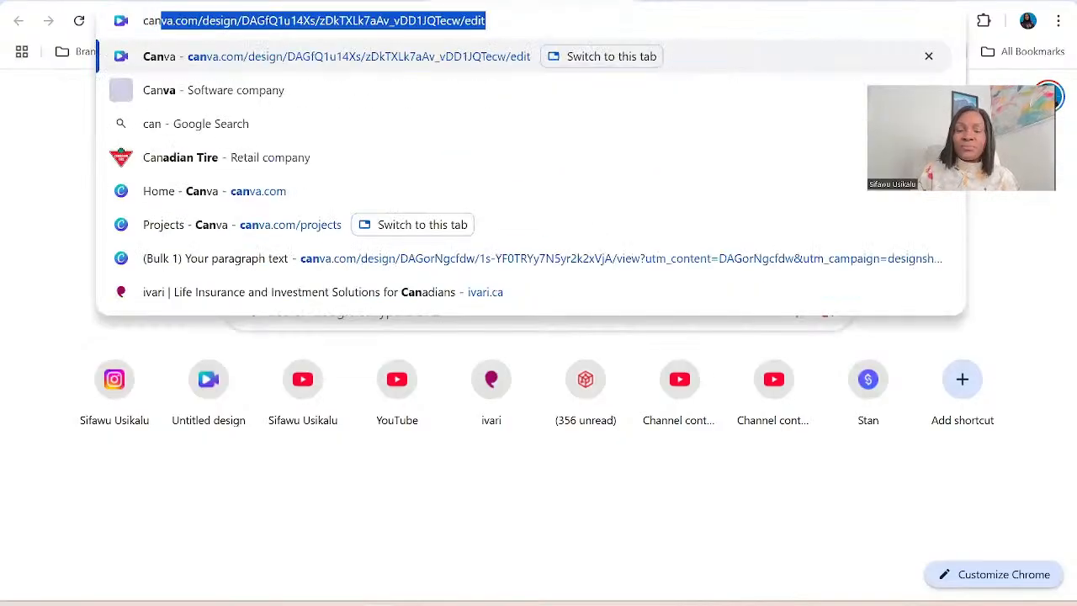
key(Return)
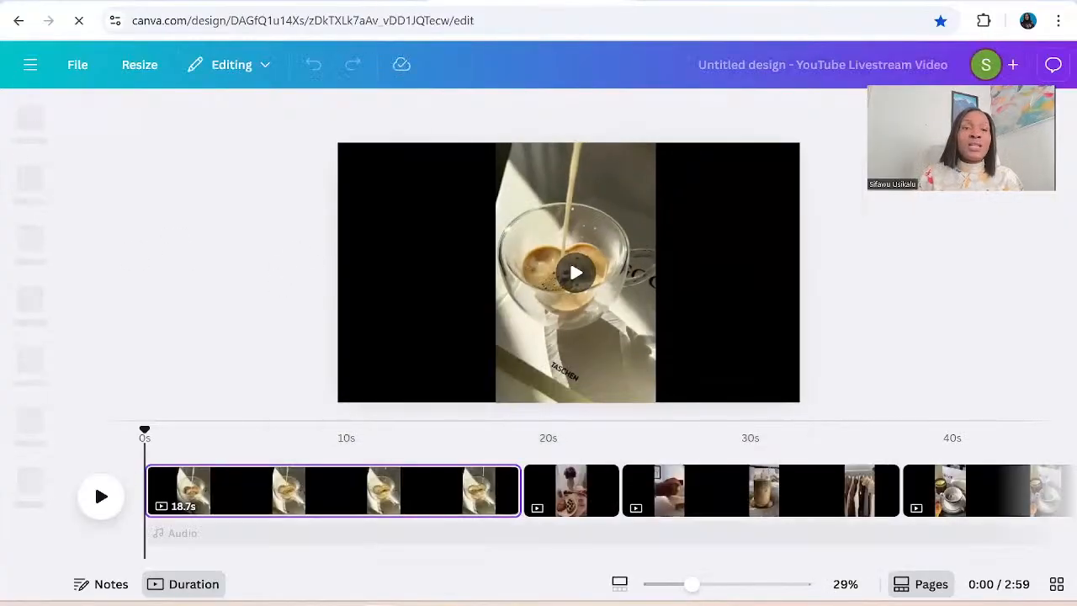
click(31, 66)
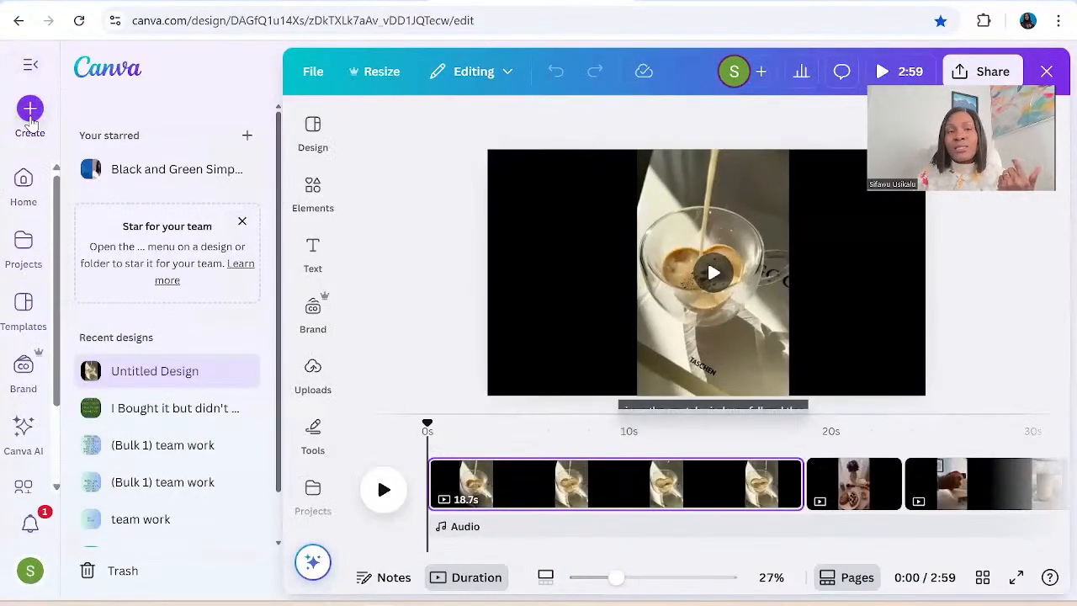
Search the new-design options for "instagram" and create a blank Instagram Post (Square), 1080 × 1080 px.
click(32, 122)
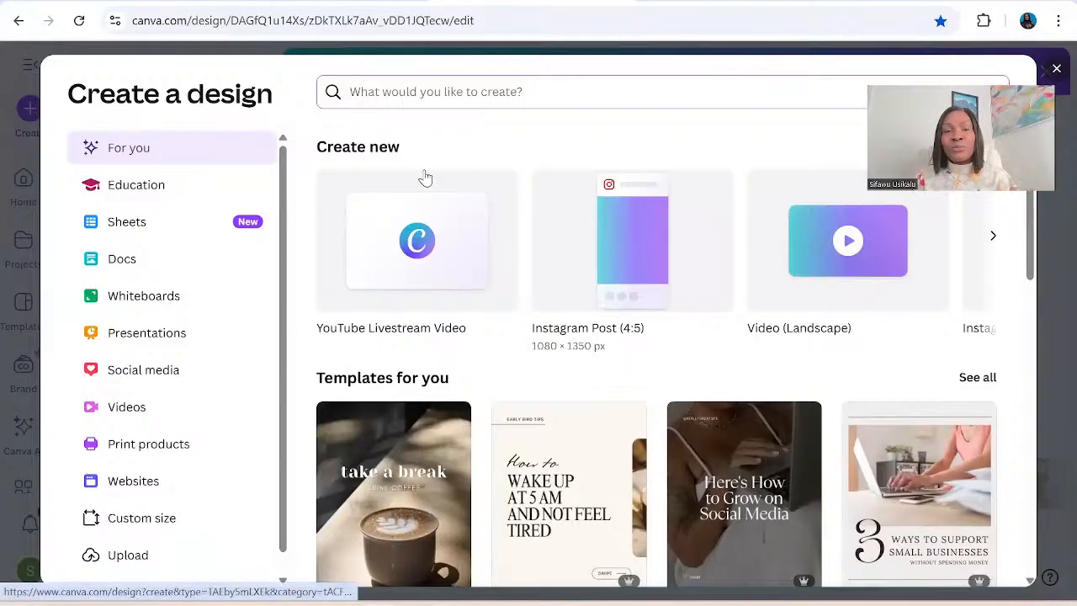
click(357, 97)
text(i)
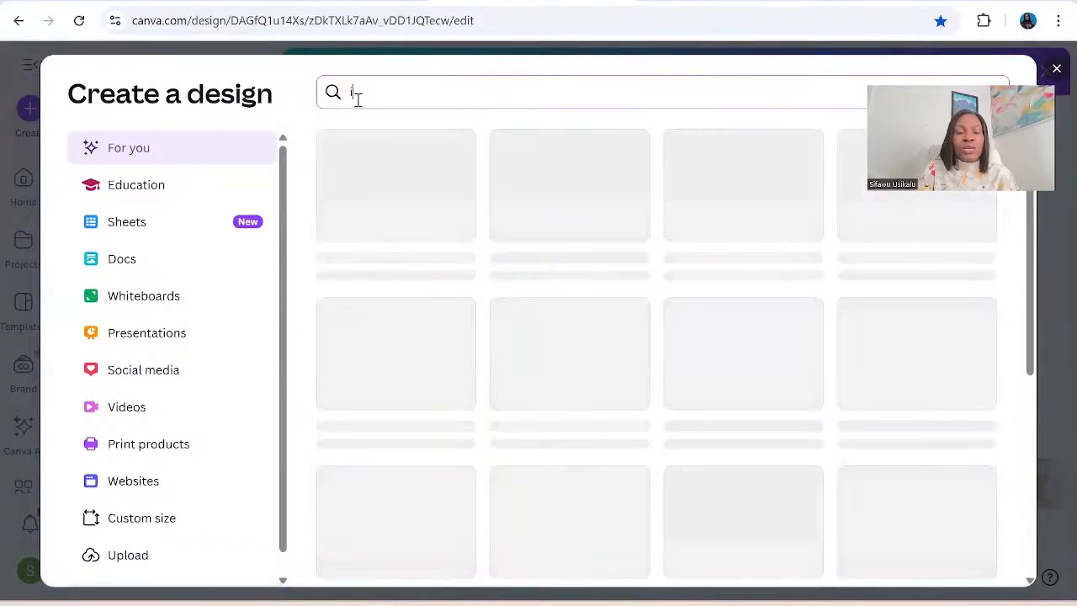
text(nstagra)
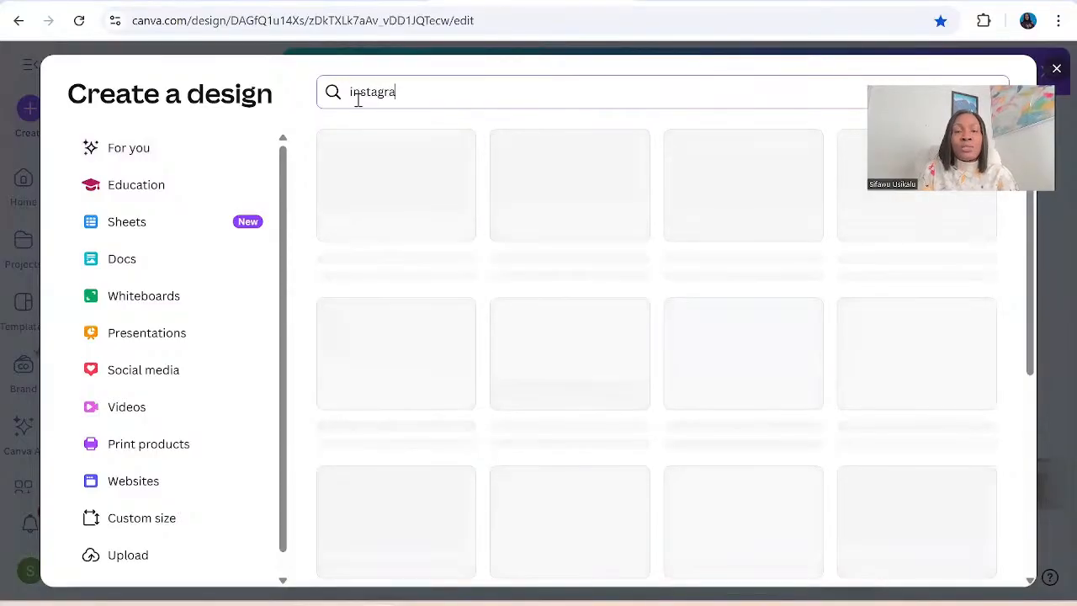
text(m)
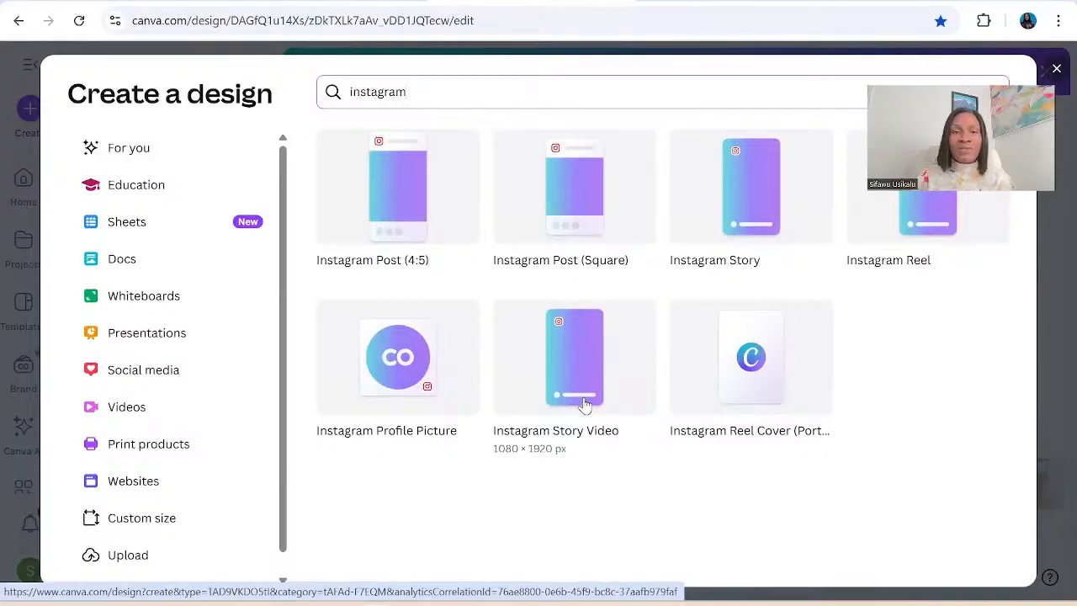
click(579, 197)
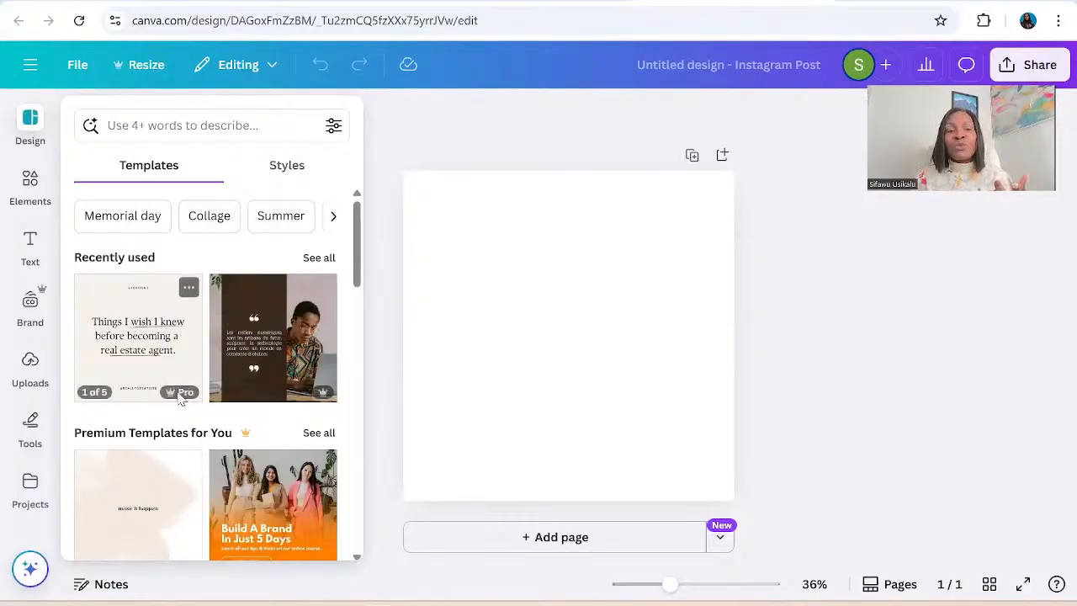
Look through the suggested templates, and the style combinations, color palettes and font sets available for the blank post.
mouse_move(175, 404)
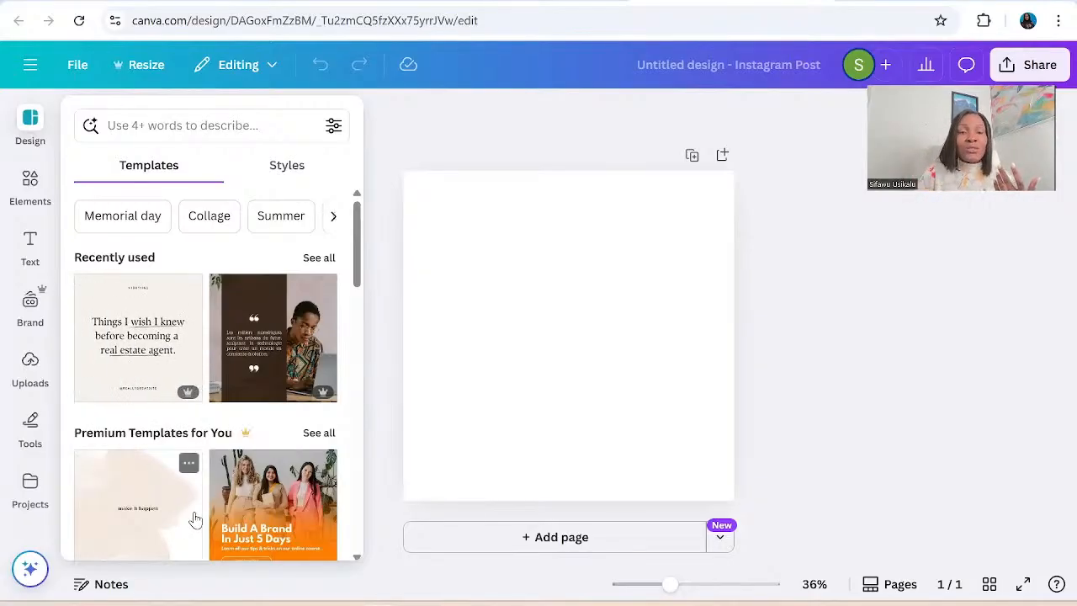
scroll(195, 520, down, 2)
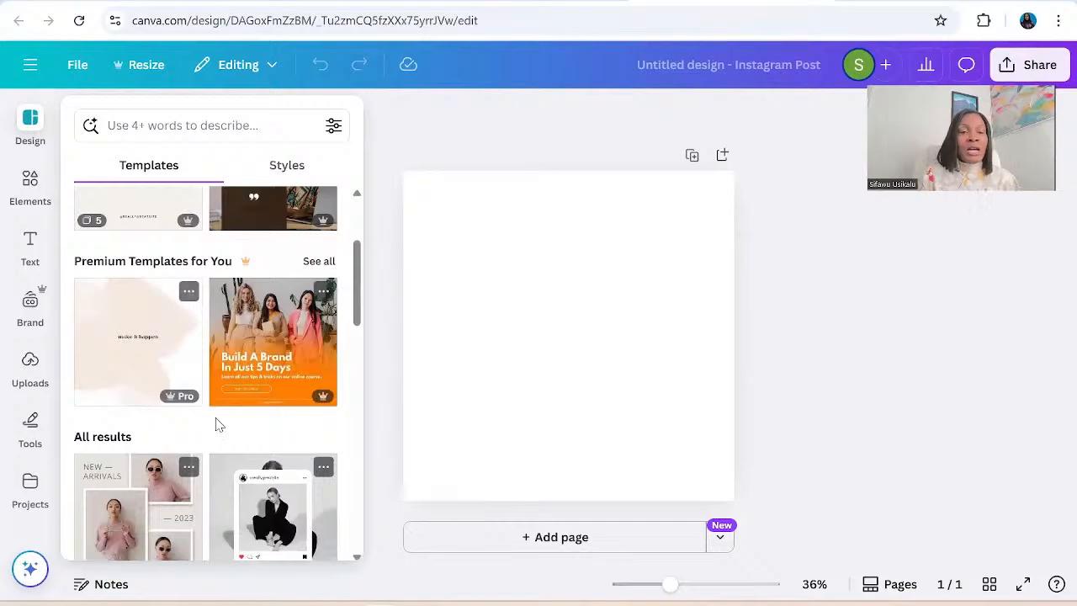
scroll(227, 349, down, 3)
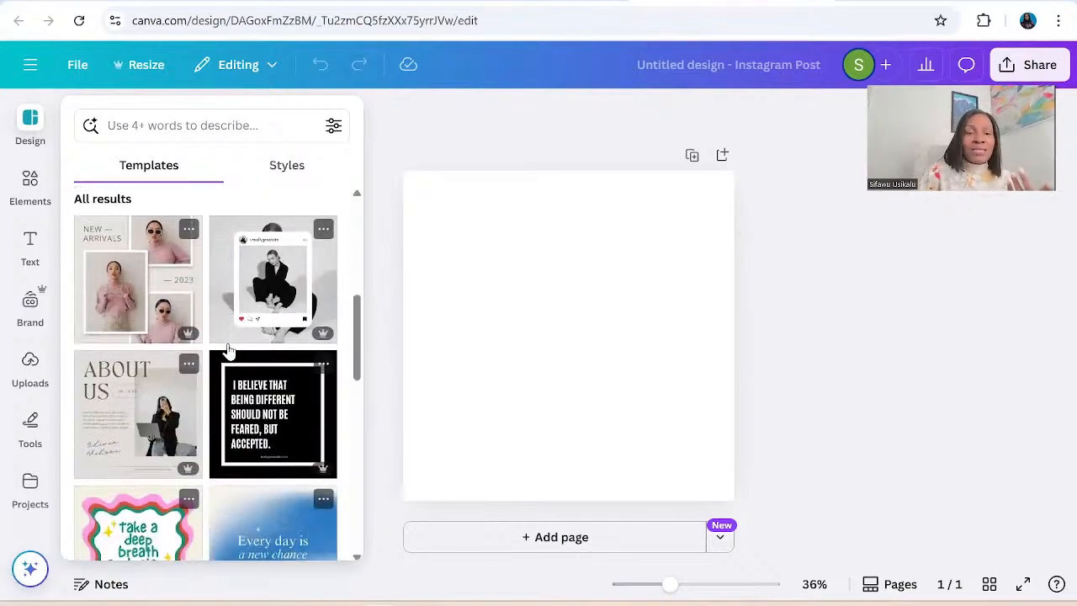
scroll(229, 349, down, 4)
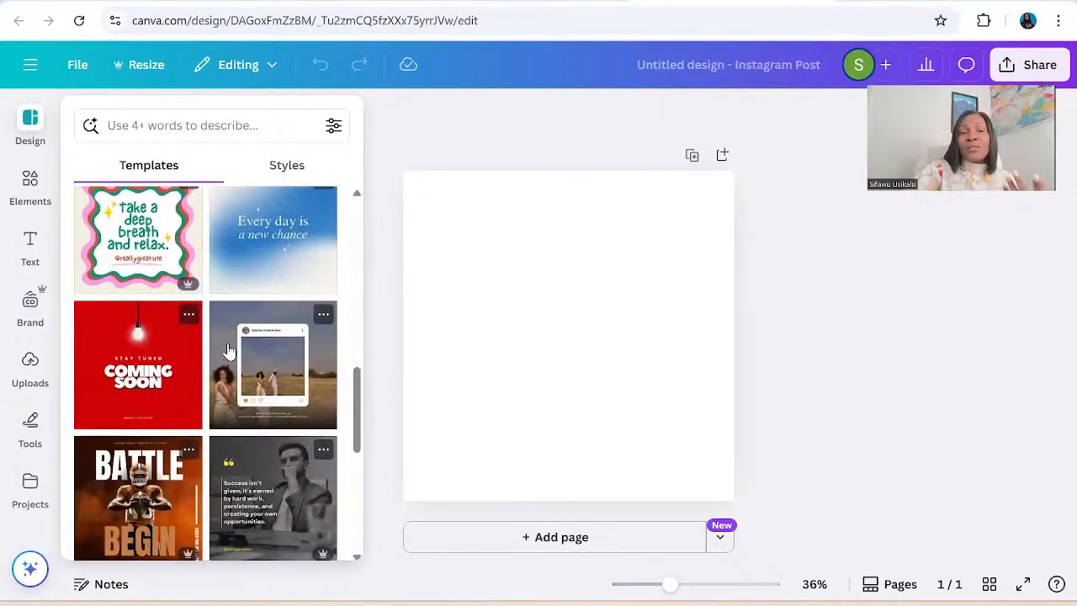
scroll(229, 349, up, 1)
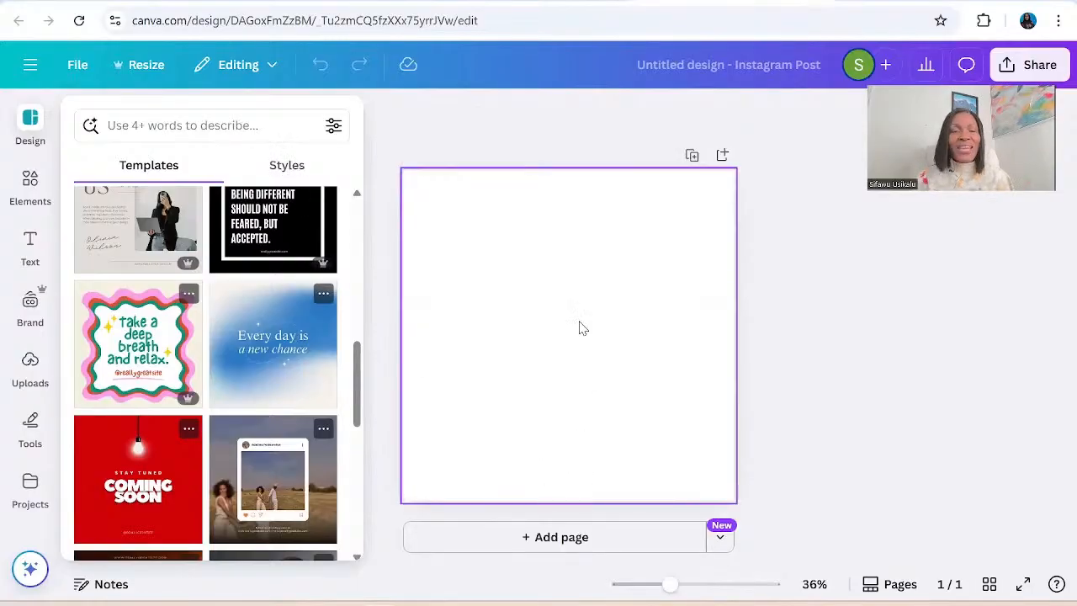
click(274, 172)
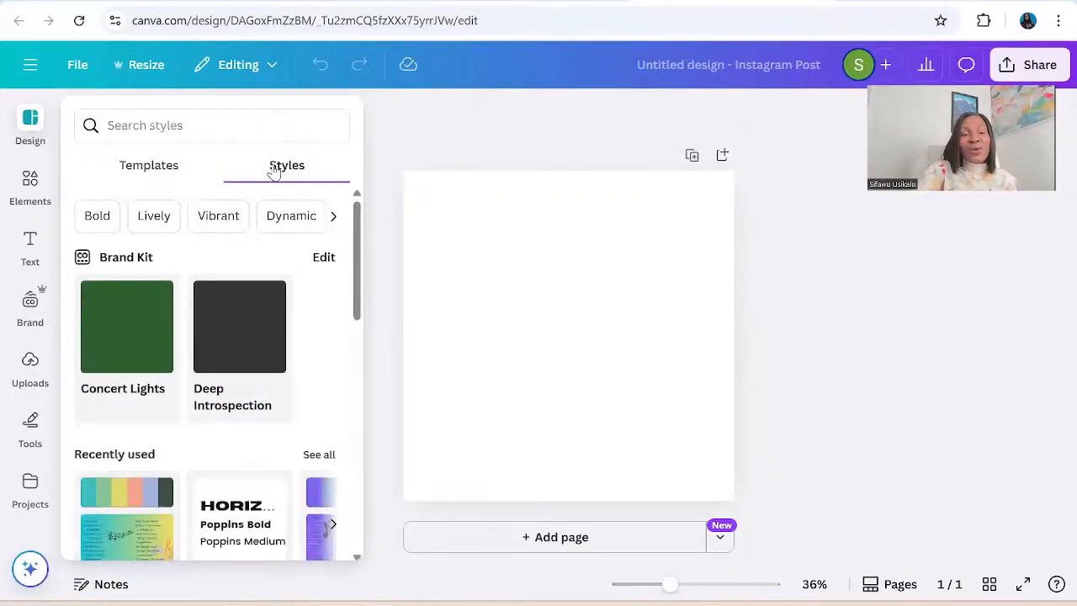
scroll(274, 172, down, 5)
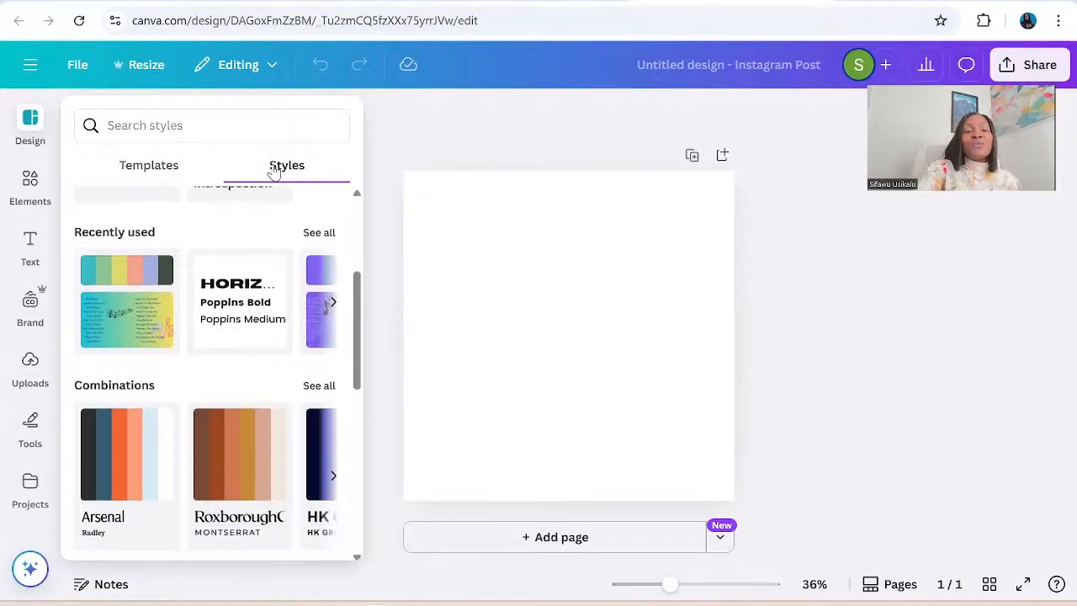
scroll(275, 171, down, 2)
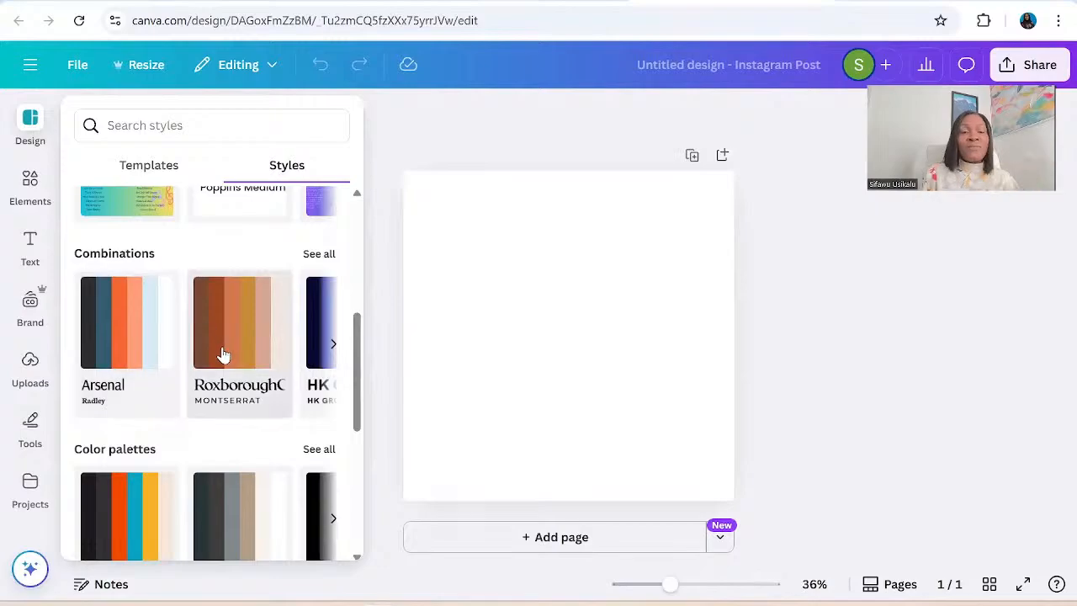
scroll(223, 354, down, 3)
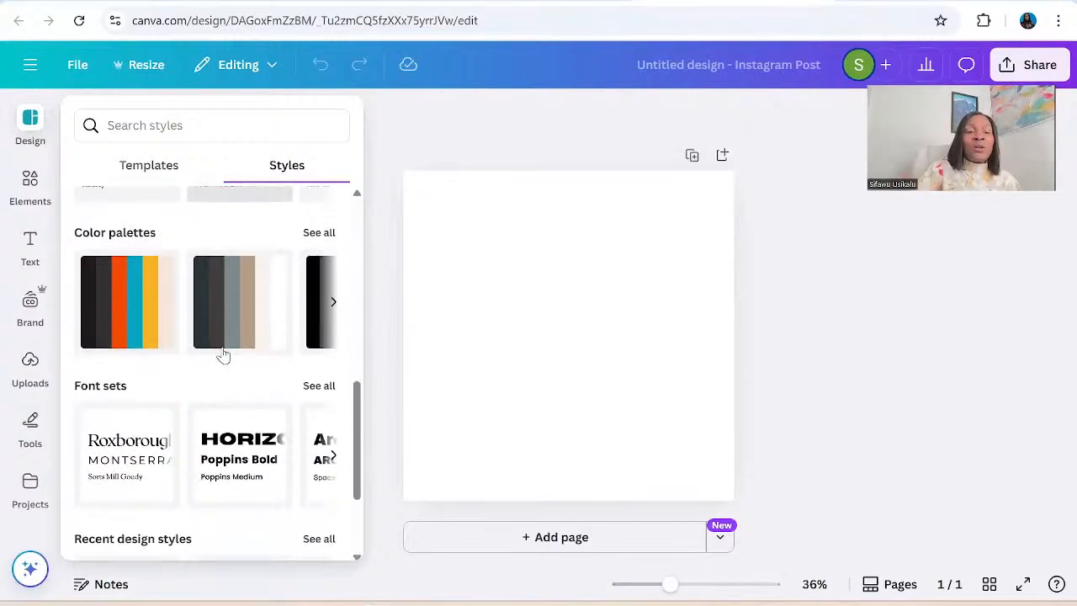
scroll(223, 354, down, 2)
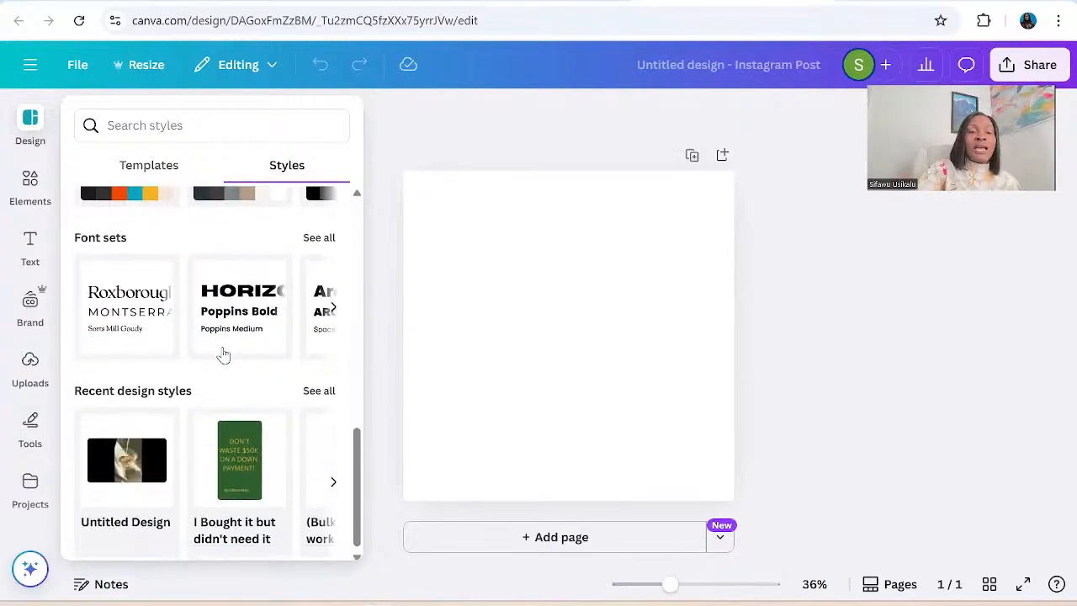
scroll(223, 354, up, 4)
scroll(223, 354, down, 1)
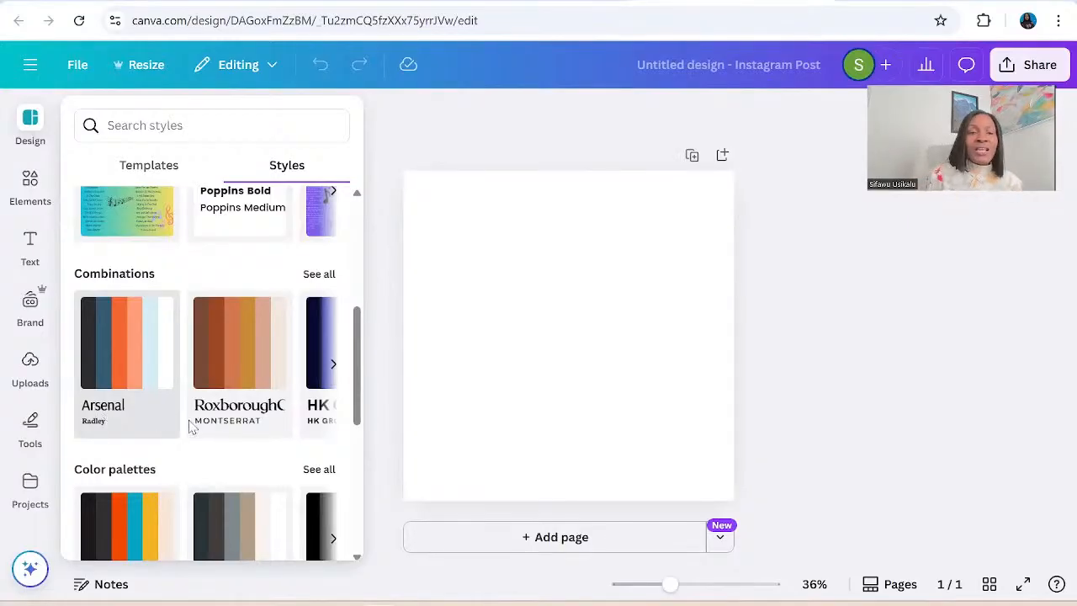
Browse the style combinations and apply the blue HK Grotesk one to the page, shuffling it to the light blue background with dark text.
click(334, 367)
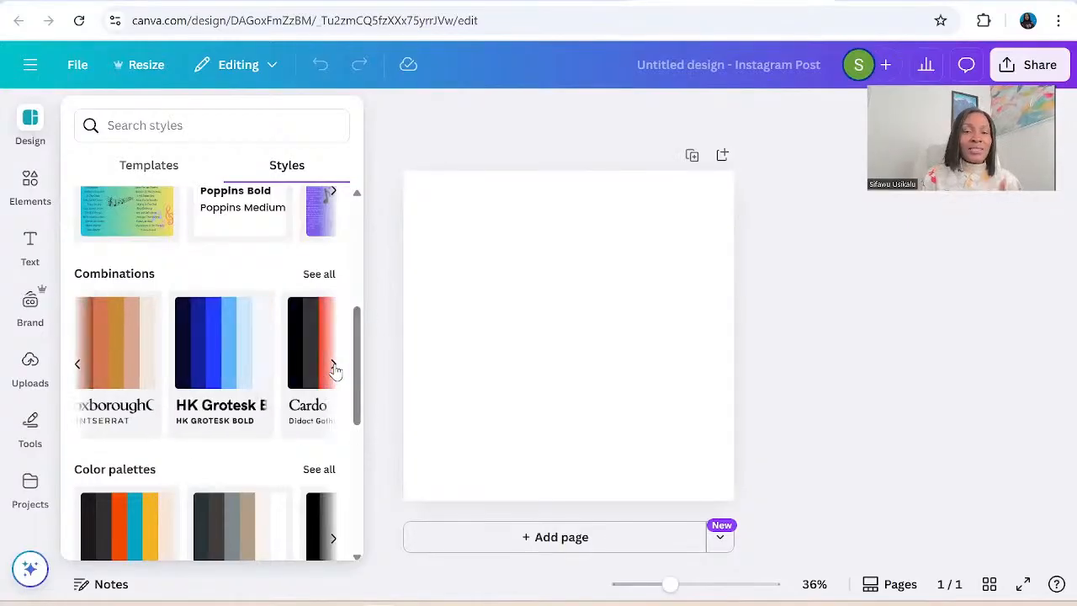
click(333, 368)
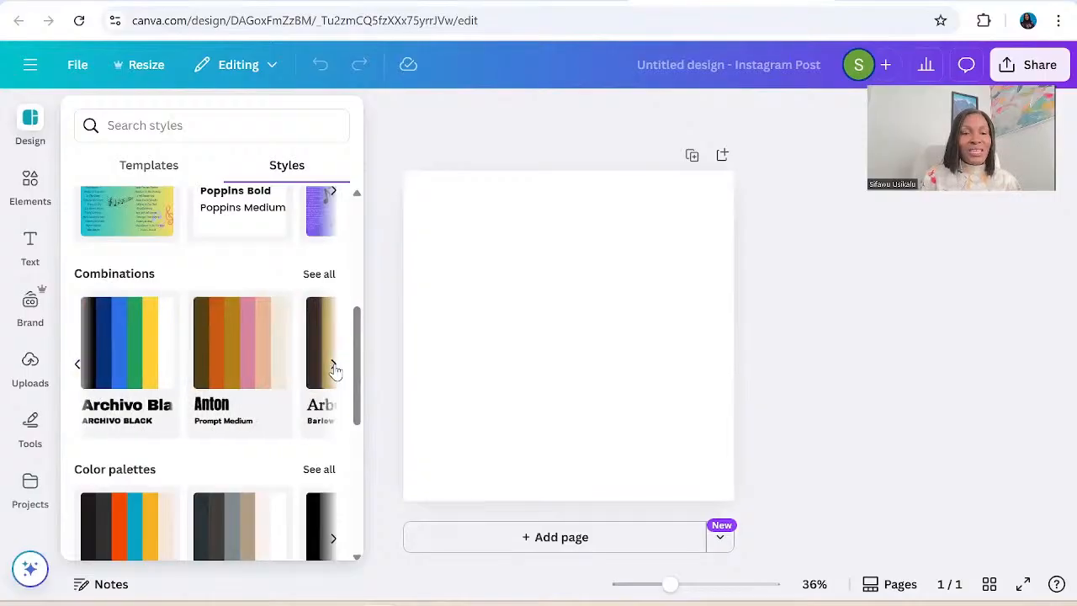
click(333, 368)
click(333, 368)
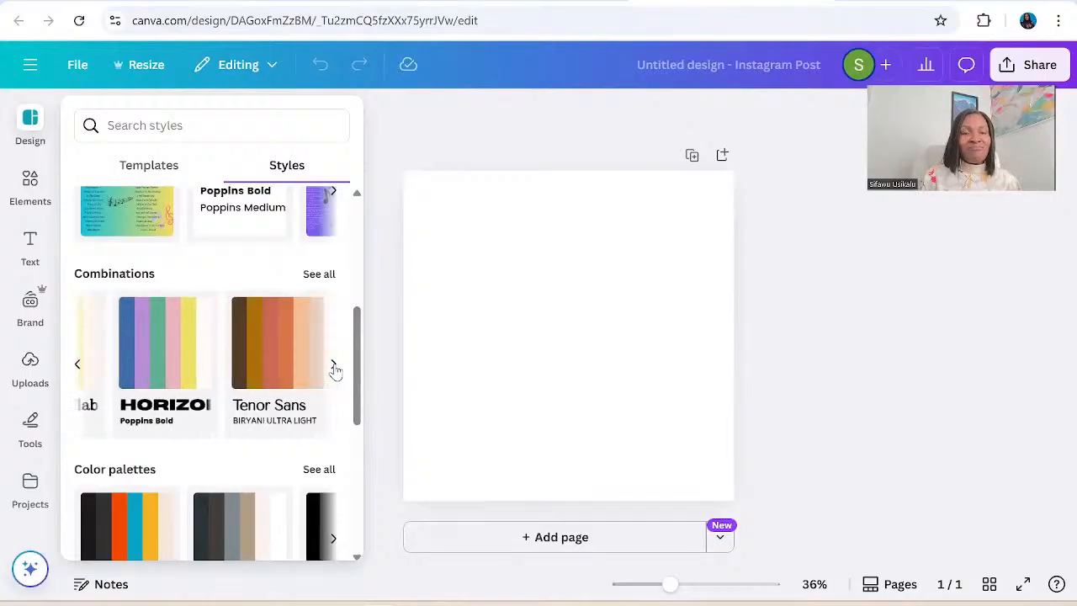
click(79, 365)
click(79, 365)
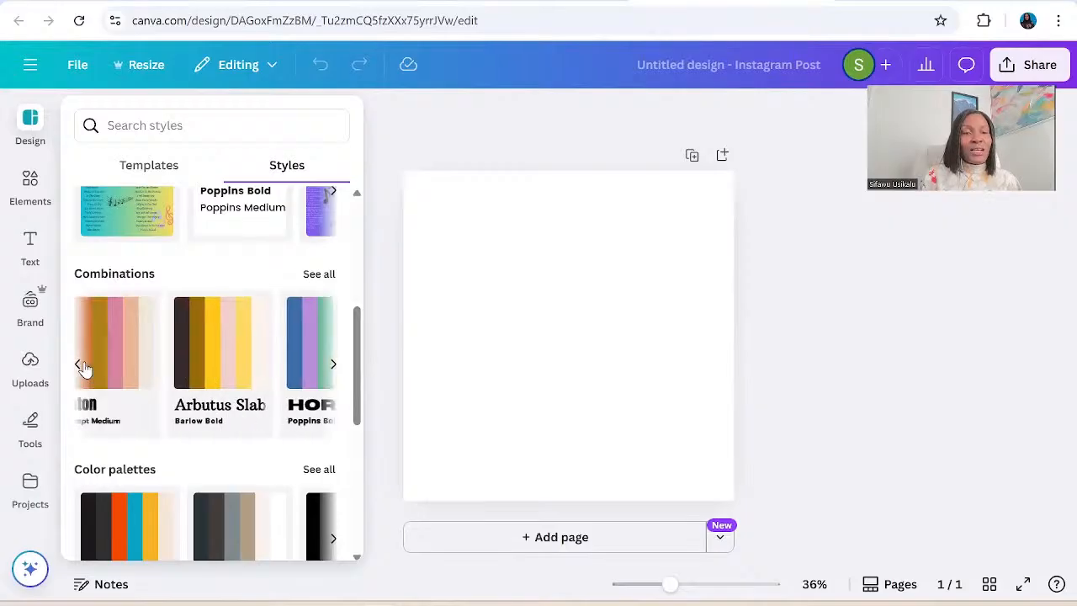
click(80, 365)
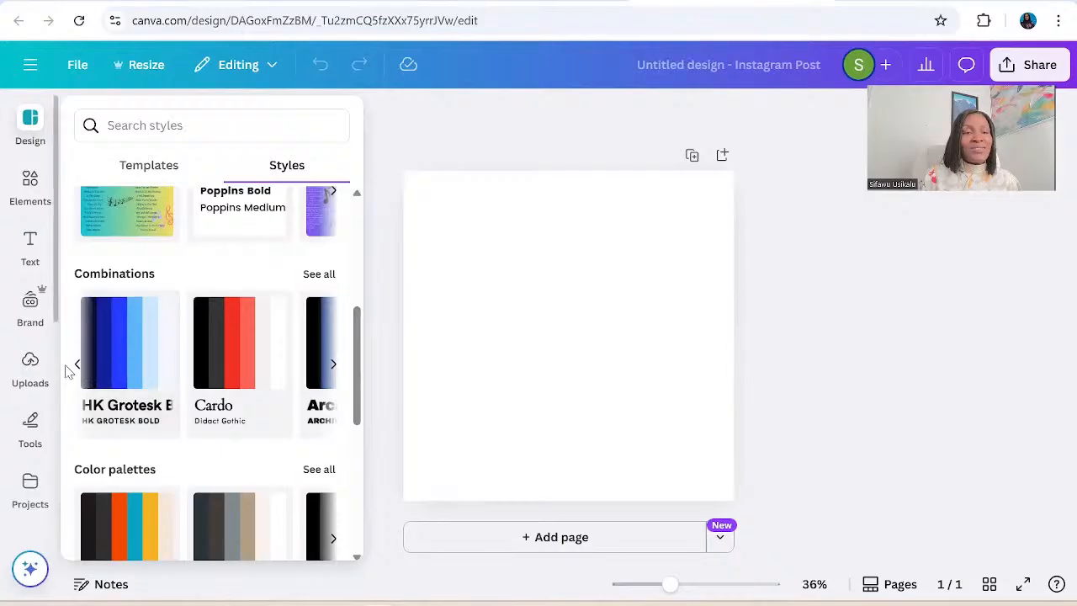
click(78, 366)
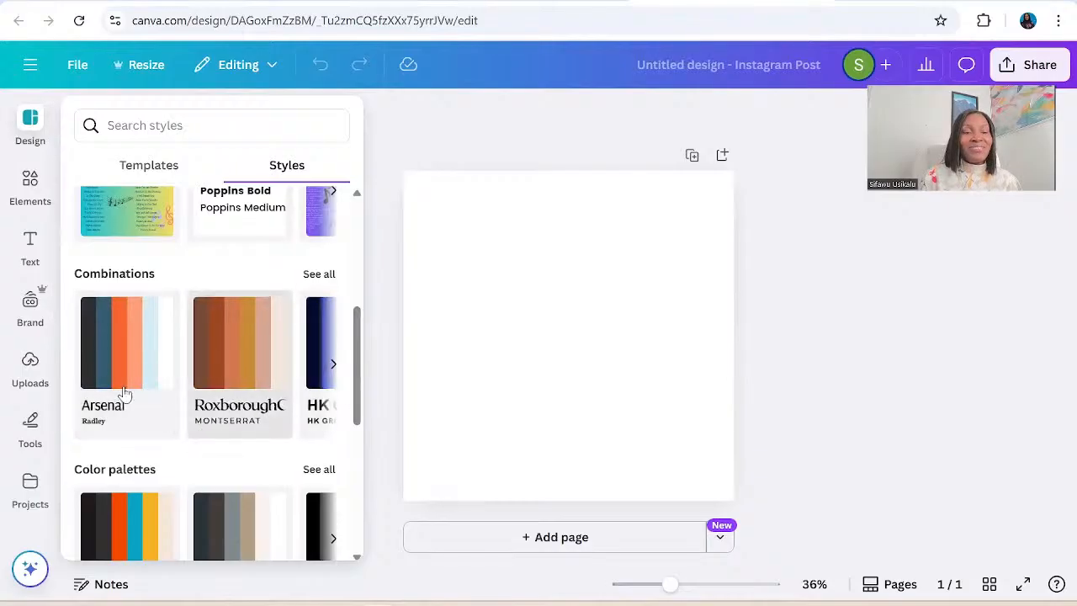
click(328, 347)
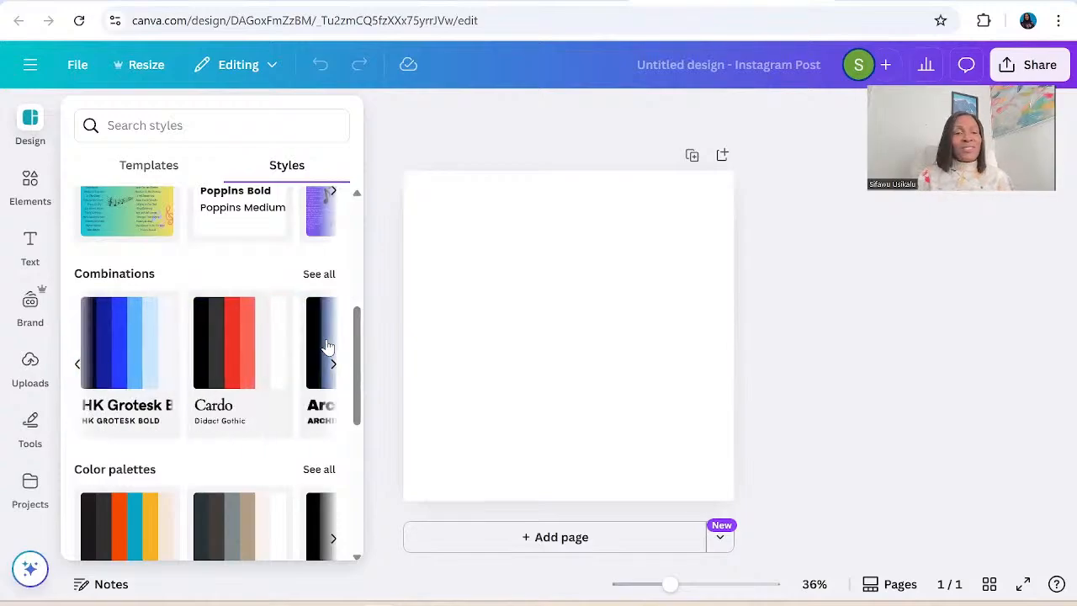
click(146, 328)
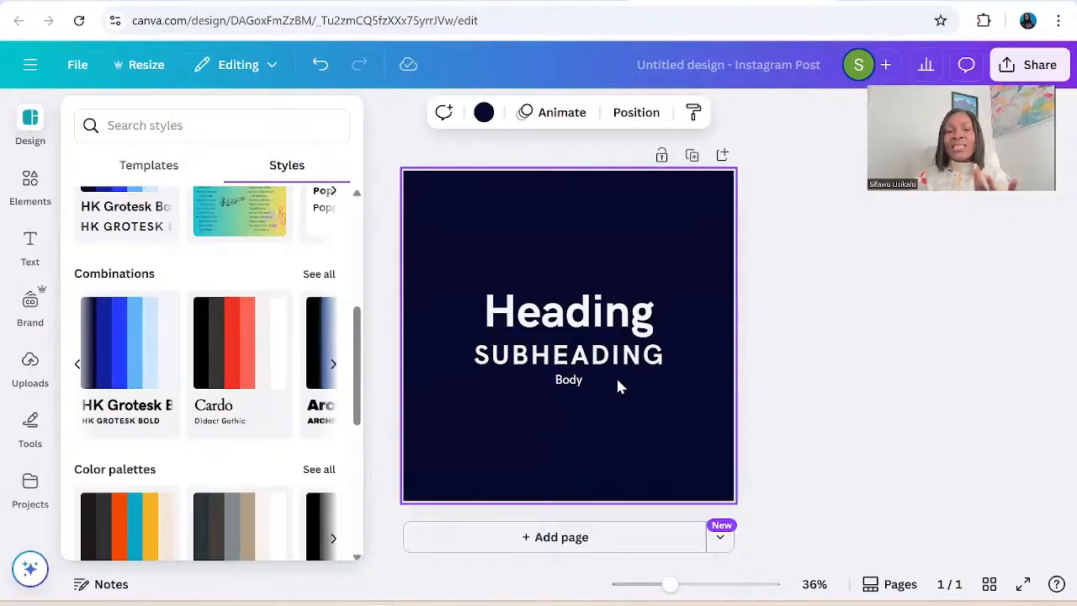
click(120, 377)
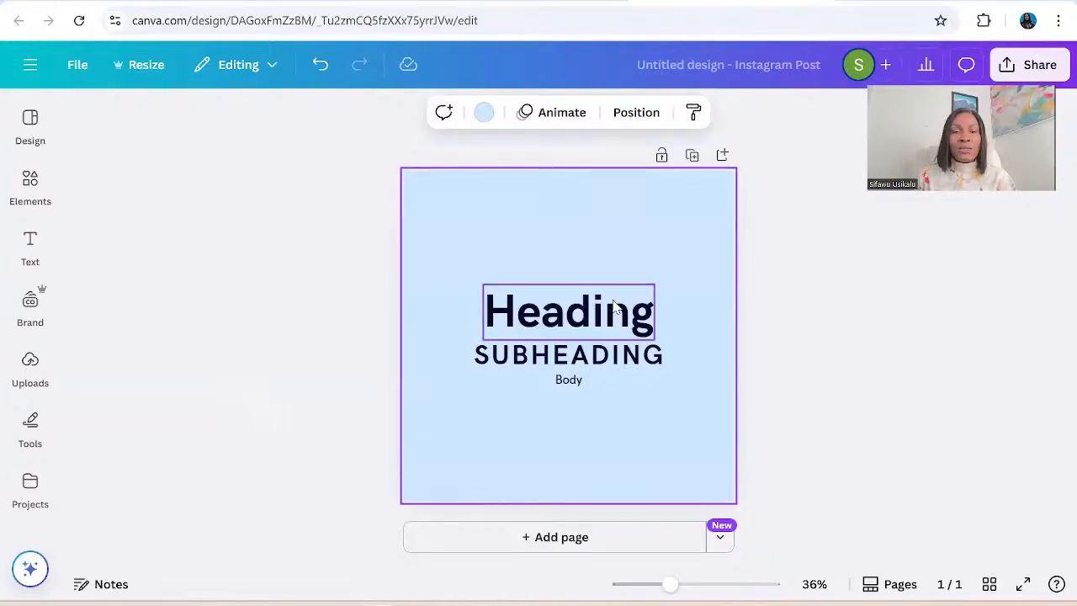
Delete the subheading text between the heading and the body text.
click(585, 313)
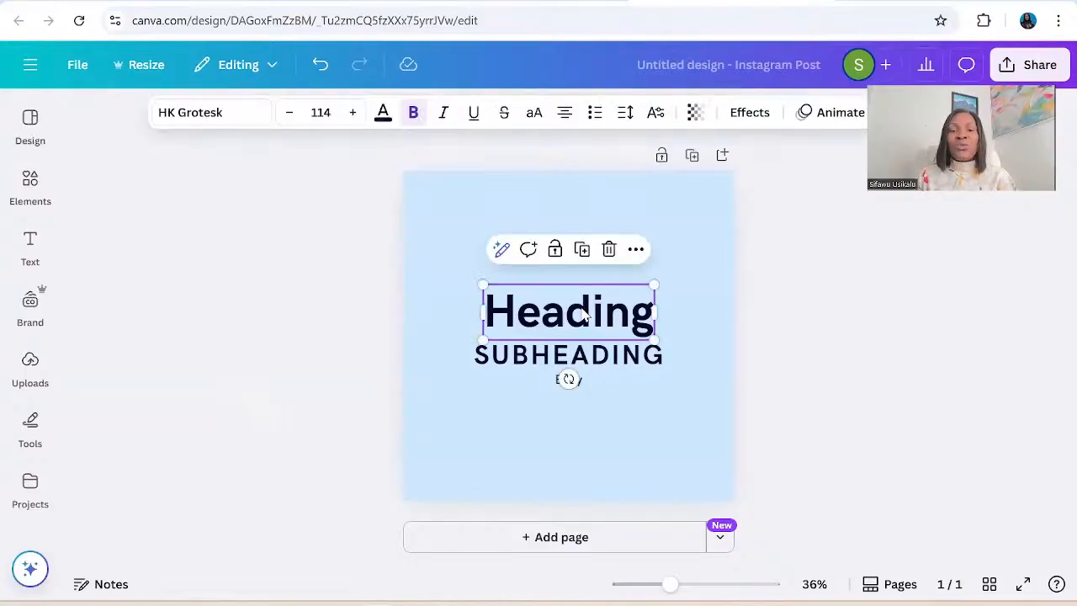
click(602, 360)
click(600, 358)
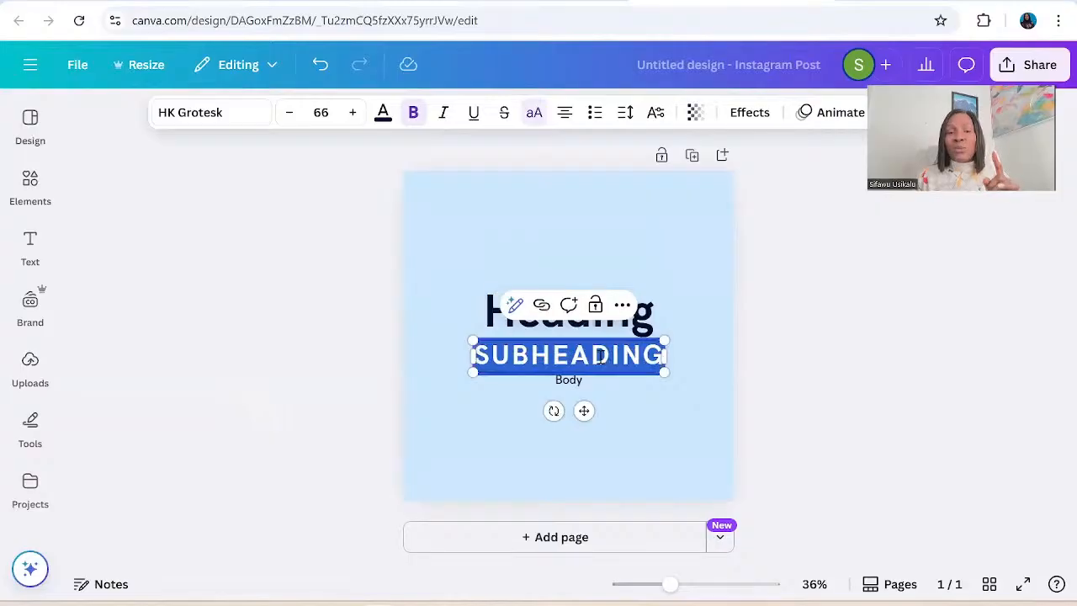
key(BackSpace)
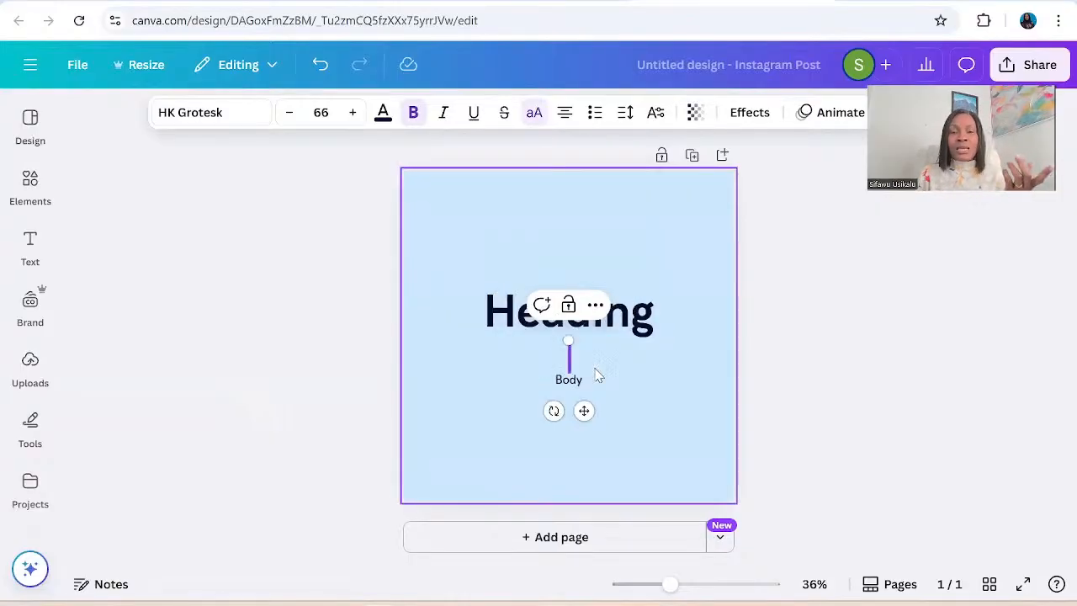
Move the body text down near the page's lower edge and replace it with "Your Instagram handle".
click(577, 386)
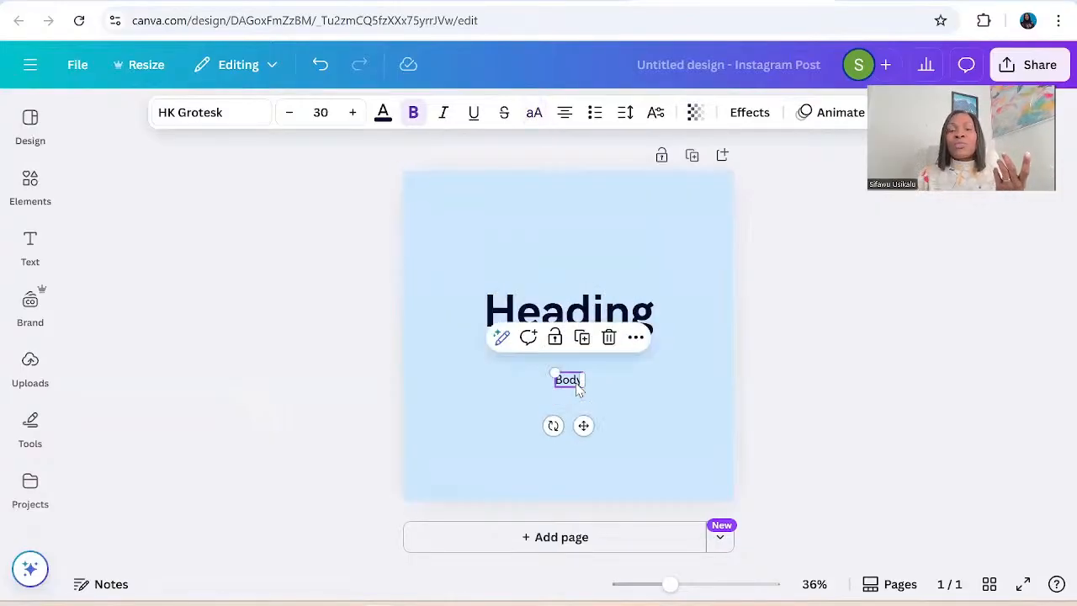
drag(573, 385, 568, 460)
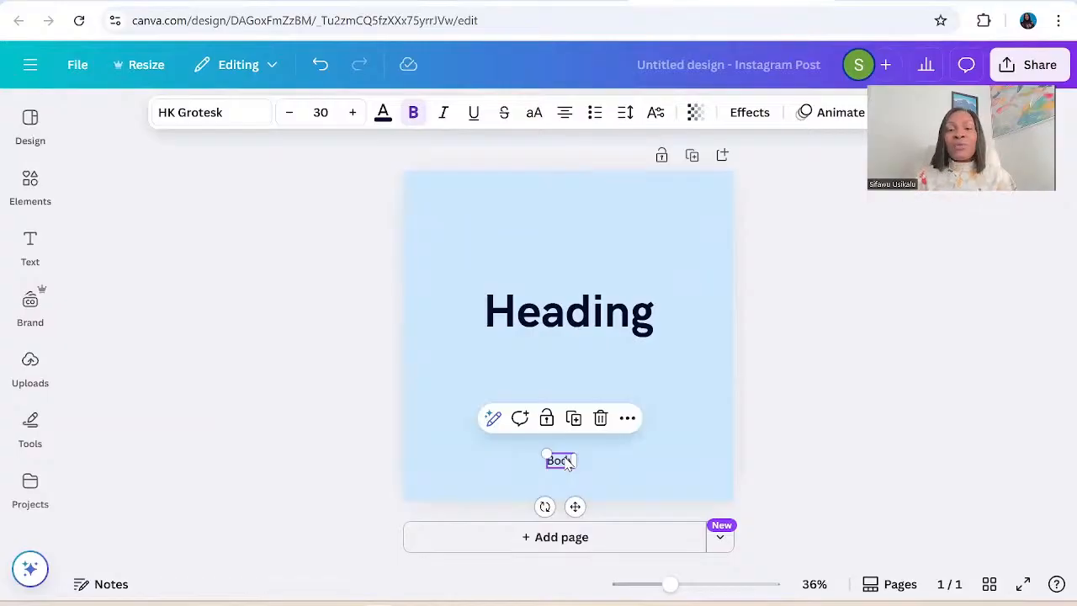
double_click(568, 462)
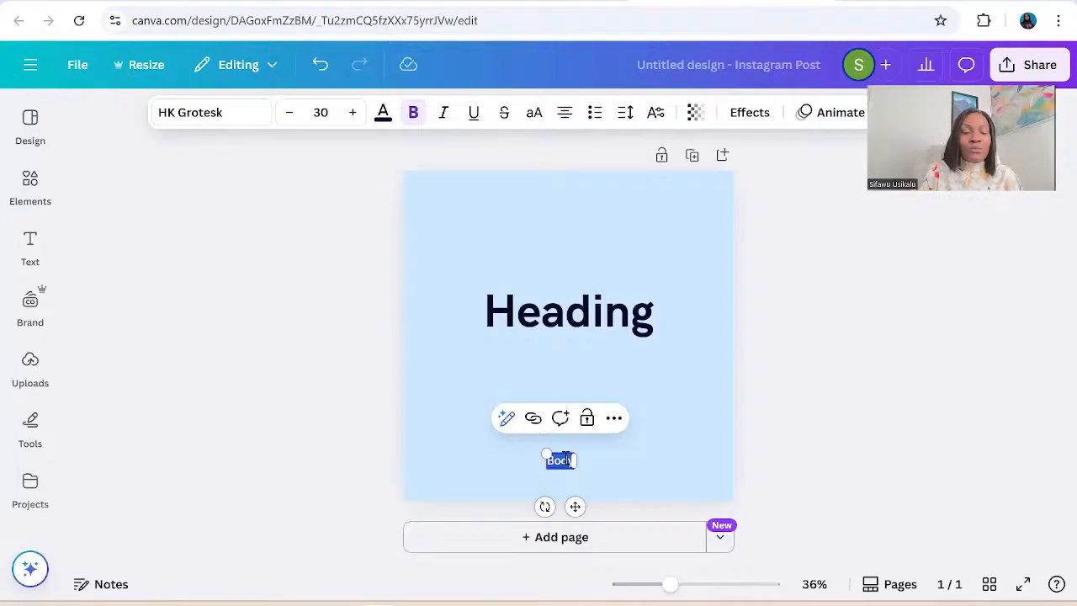
text(Your)
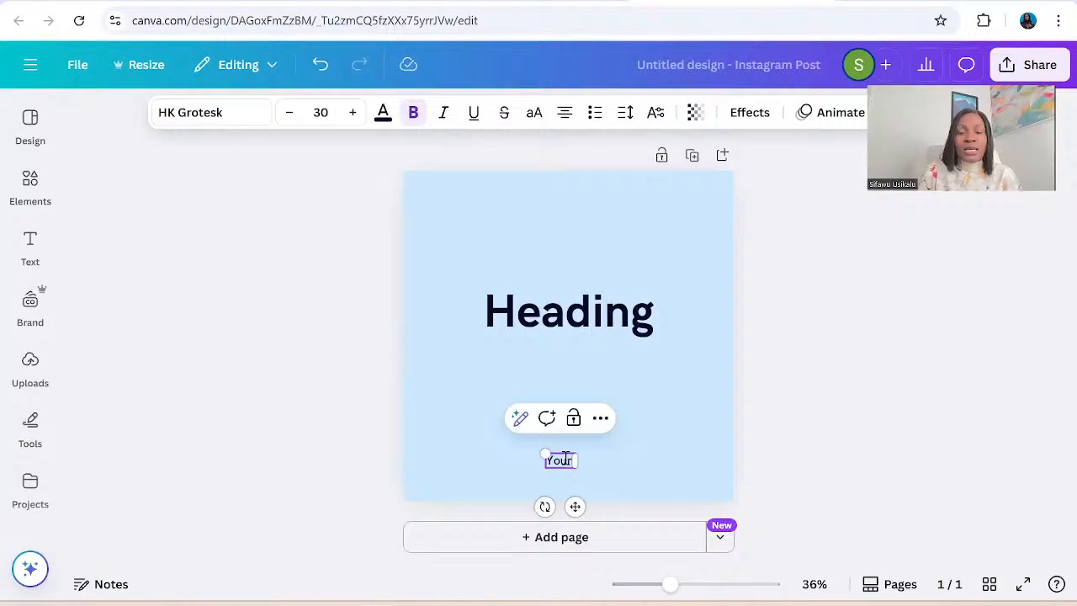
text( Instagram)
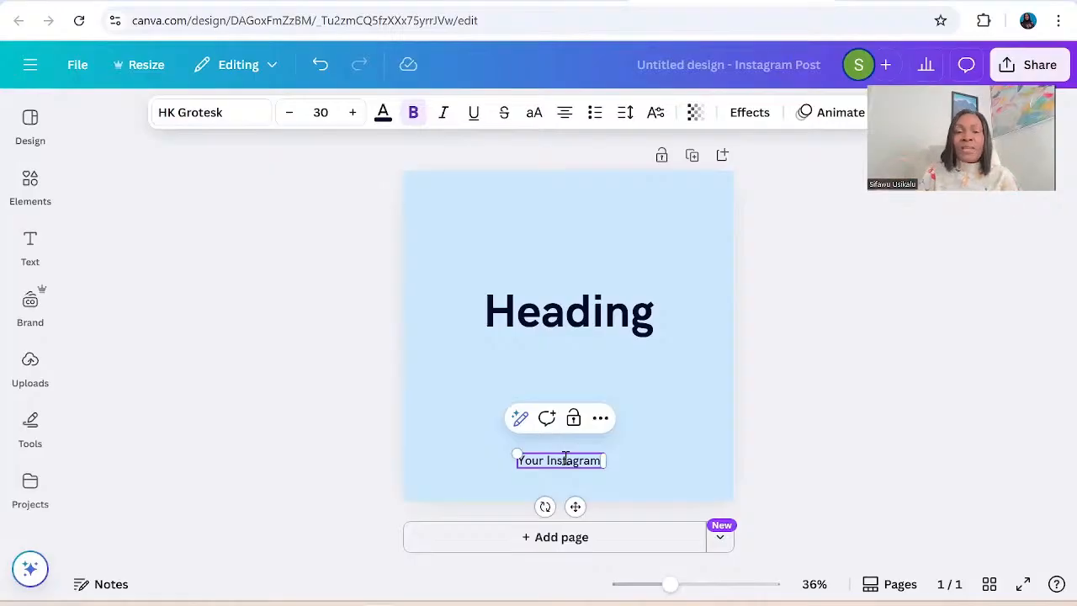
text(har)
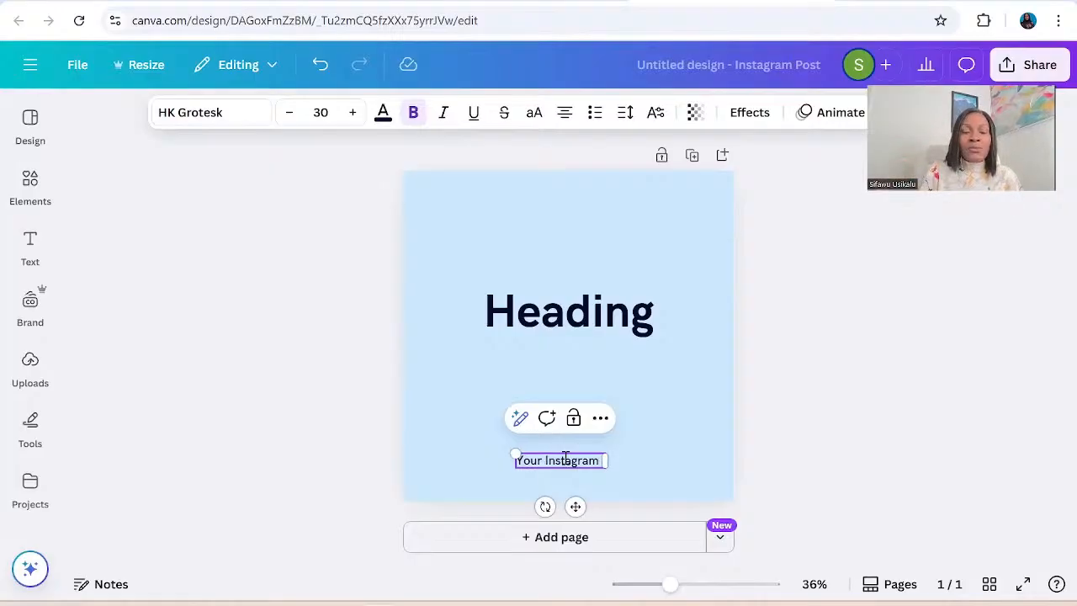
text(dle)
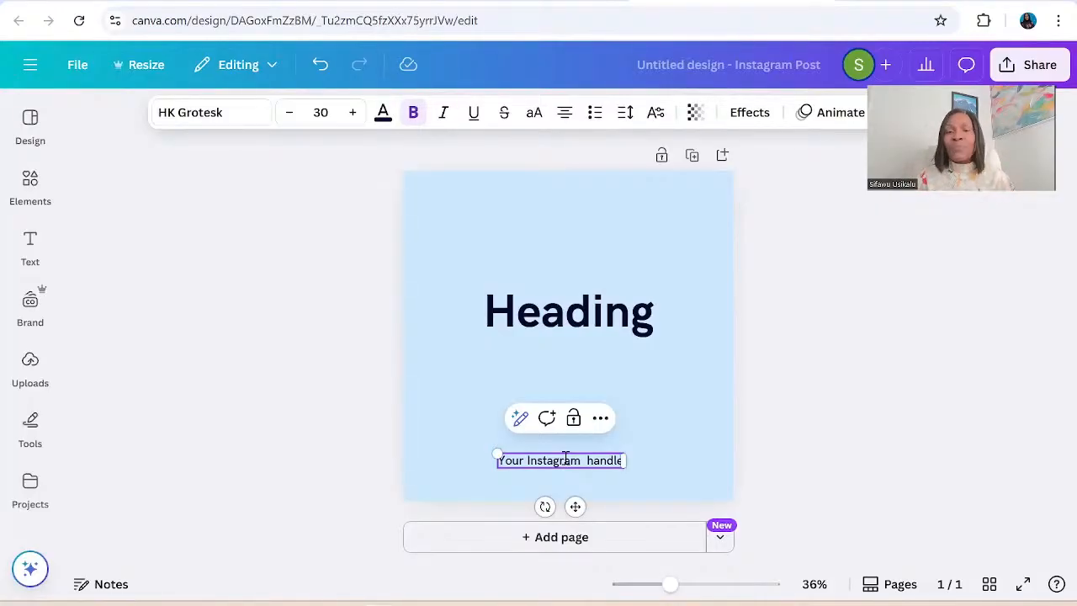
Duplicate the light blue page and shuffle the HK Grotesk style combination on page 2 to a dark navy background with white text.
click(673, 443)
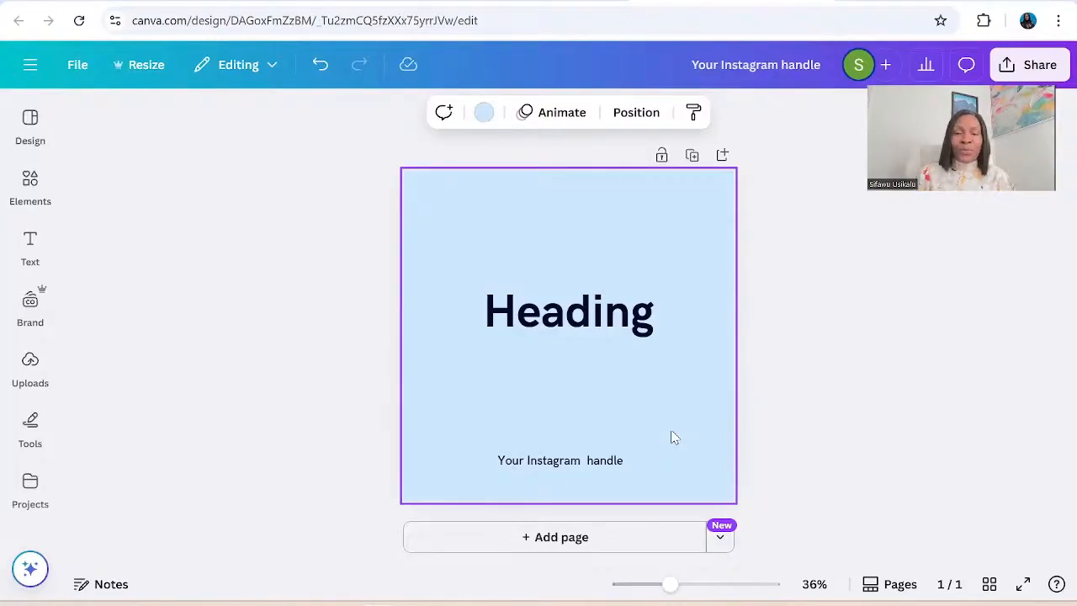
click(692, 158)
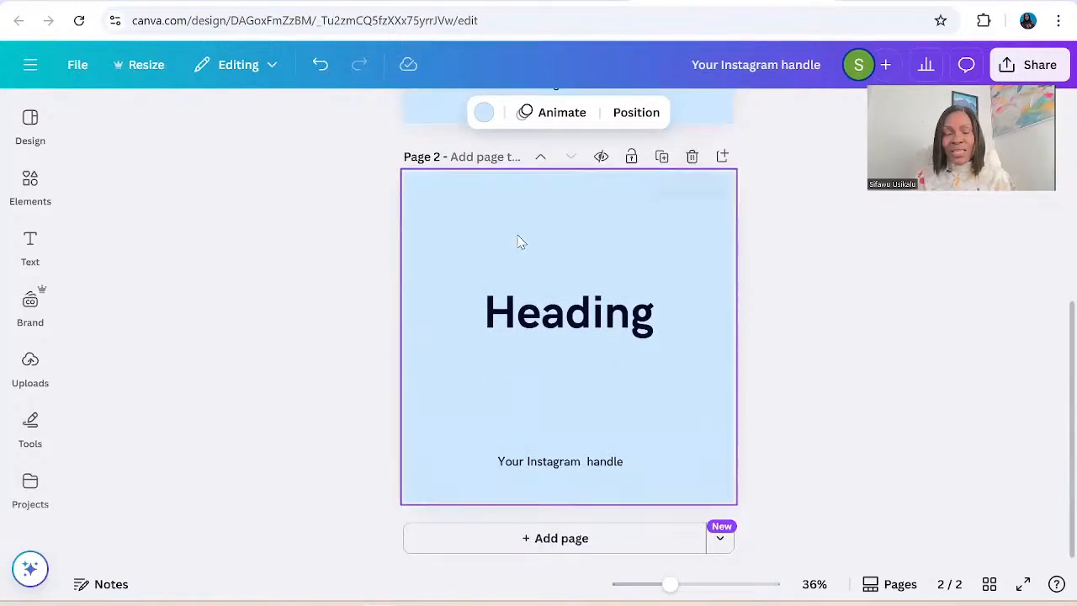
click(479, 214)
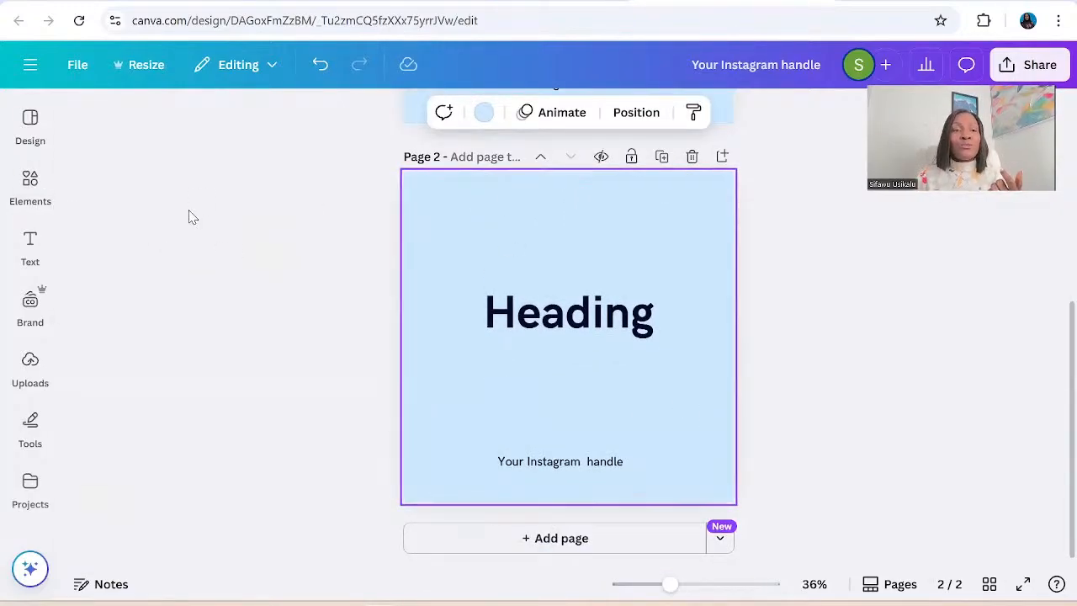
click(30, 126)
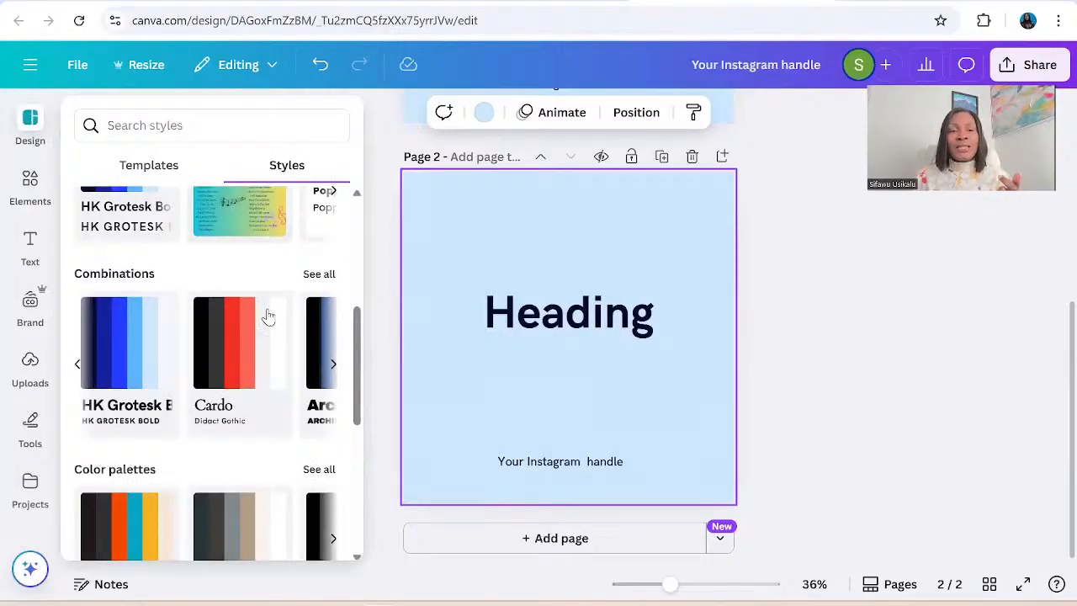
click(120, 380)
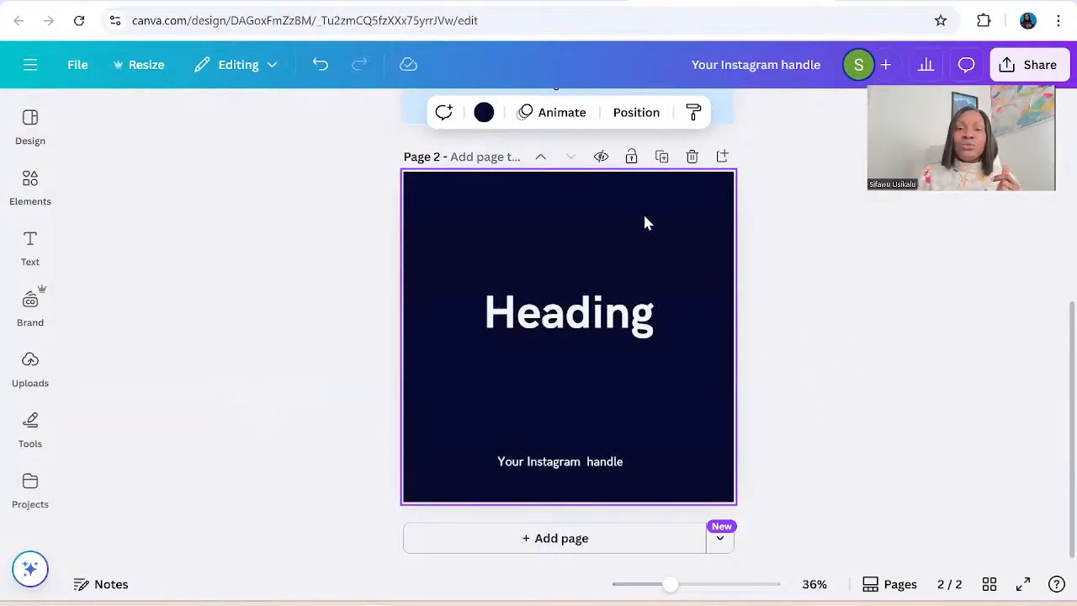
Duplicate the dark navy page to add page 3 and select the new page.
click(661, 156)
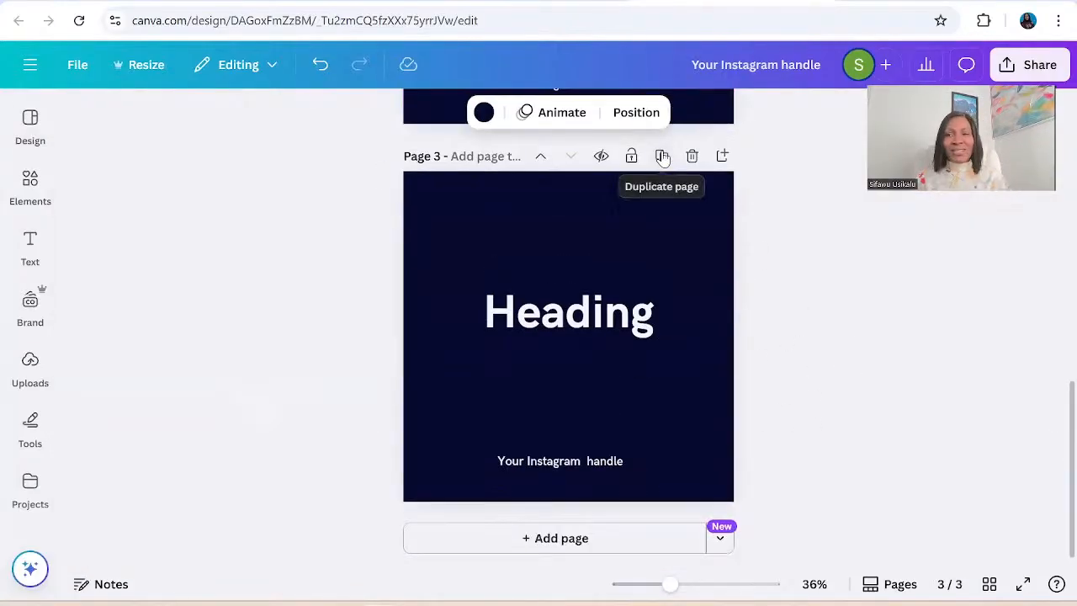
click(569, 311)
click(484, 202)
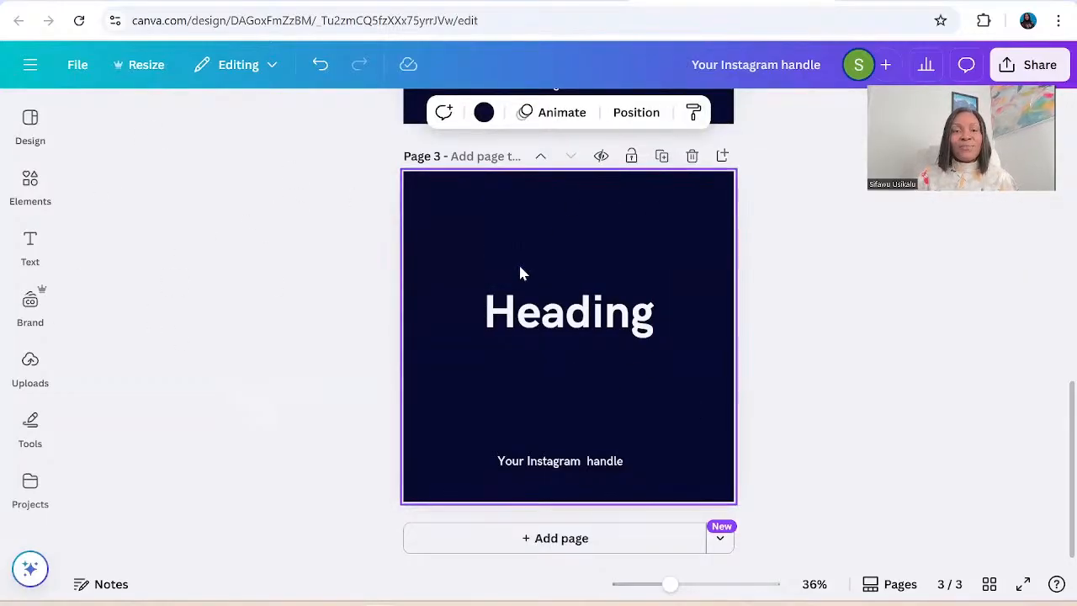
drag(519, 262, 375, 523)
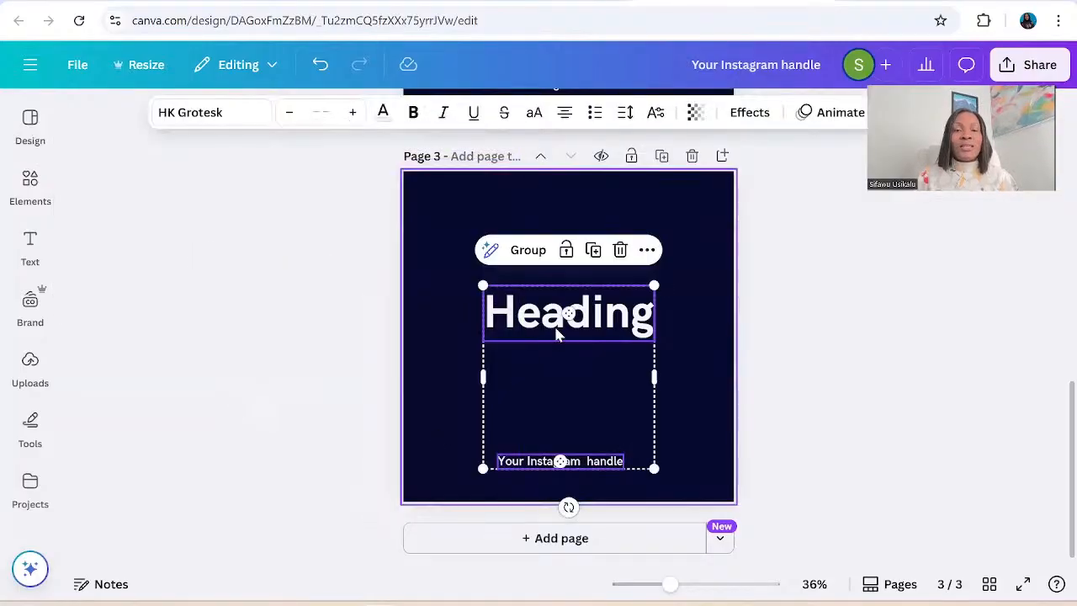
click(433, 241)
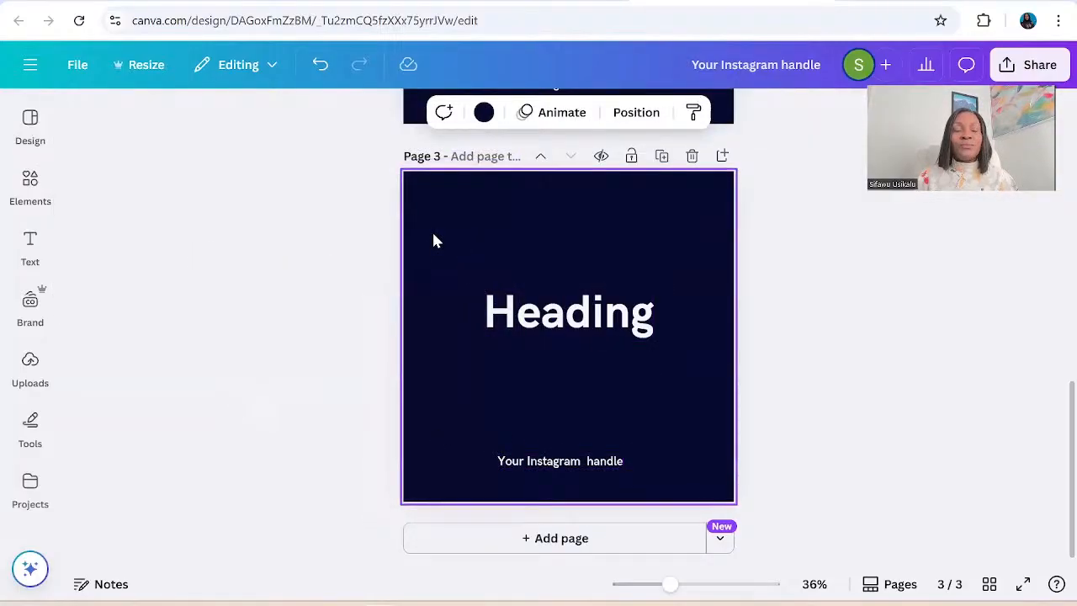
click(781, 332)
click(617, 277)
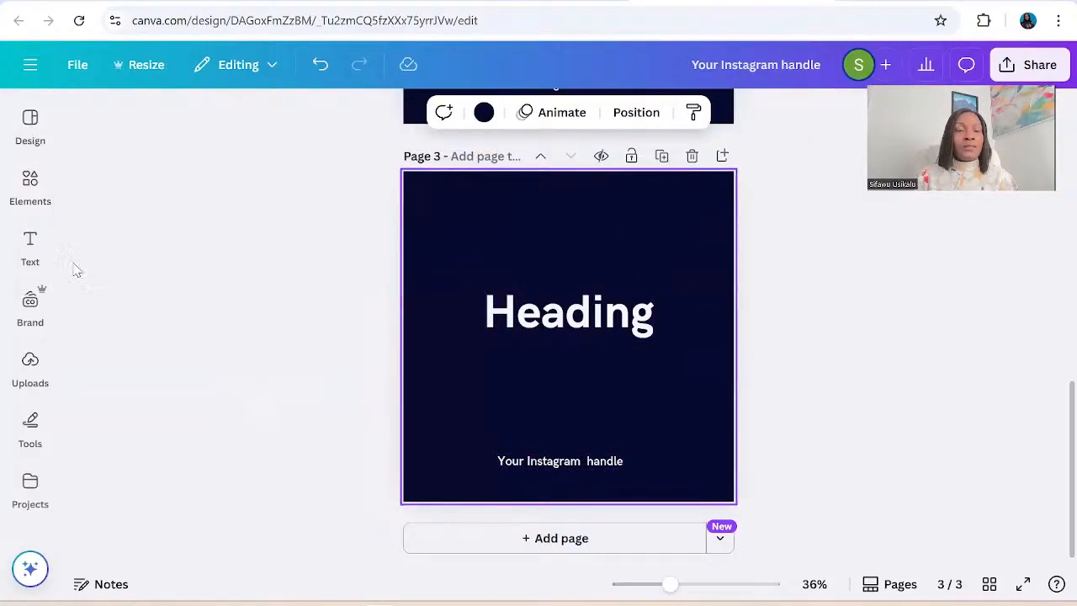
Shuffle the HK Grotesk style combination on page 3 to a bright blue background with white text and review all three pages.
click(30, 303)
click(31, 178)
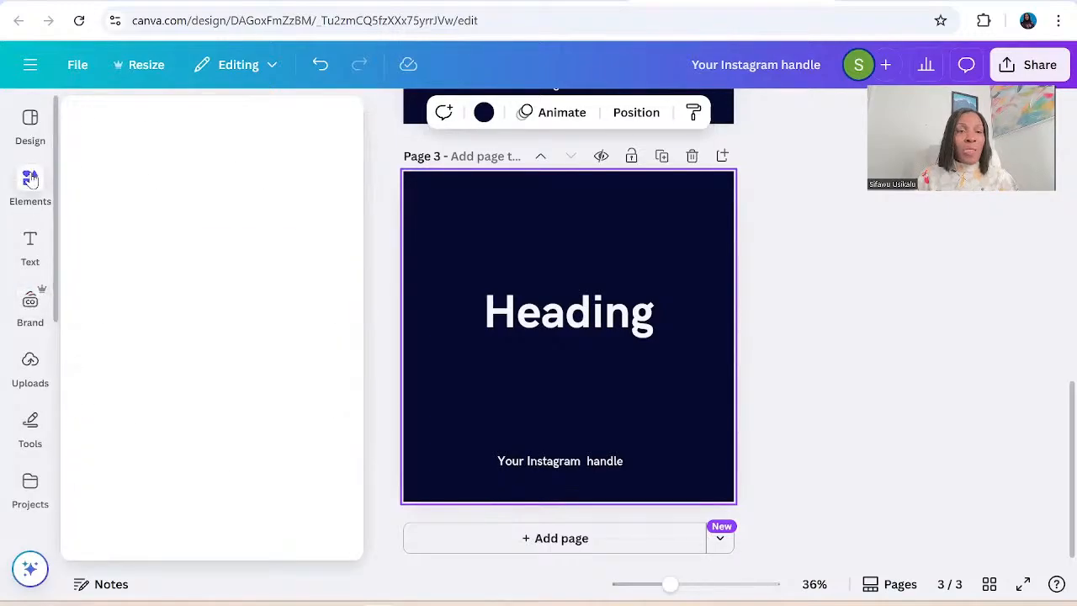
click(30, 127)
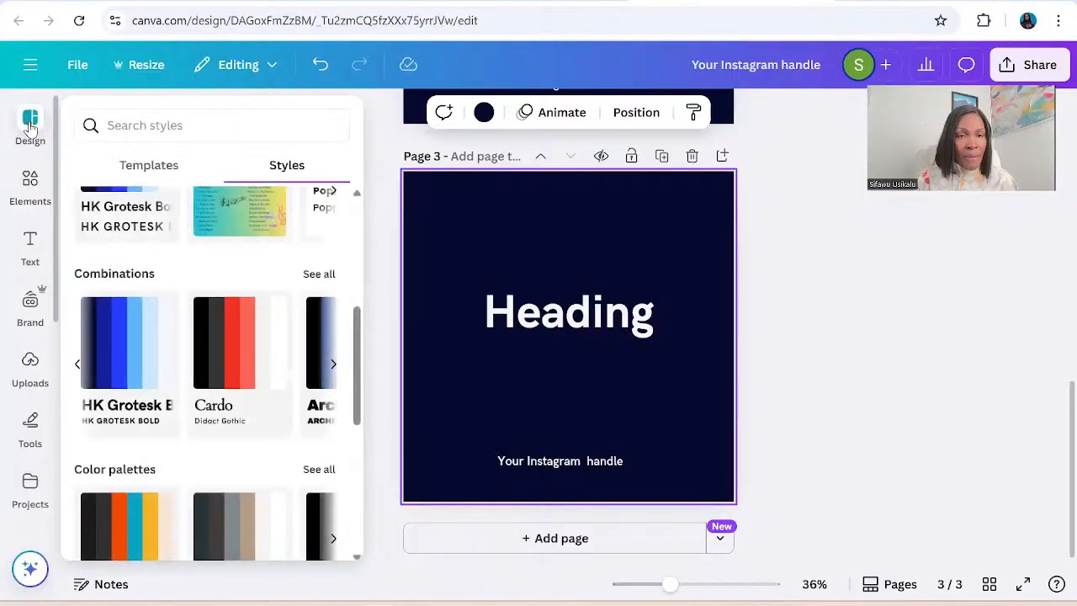
click(117, 388)
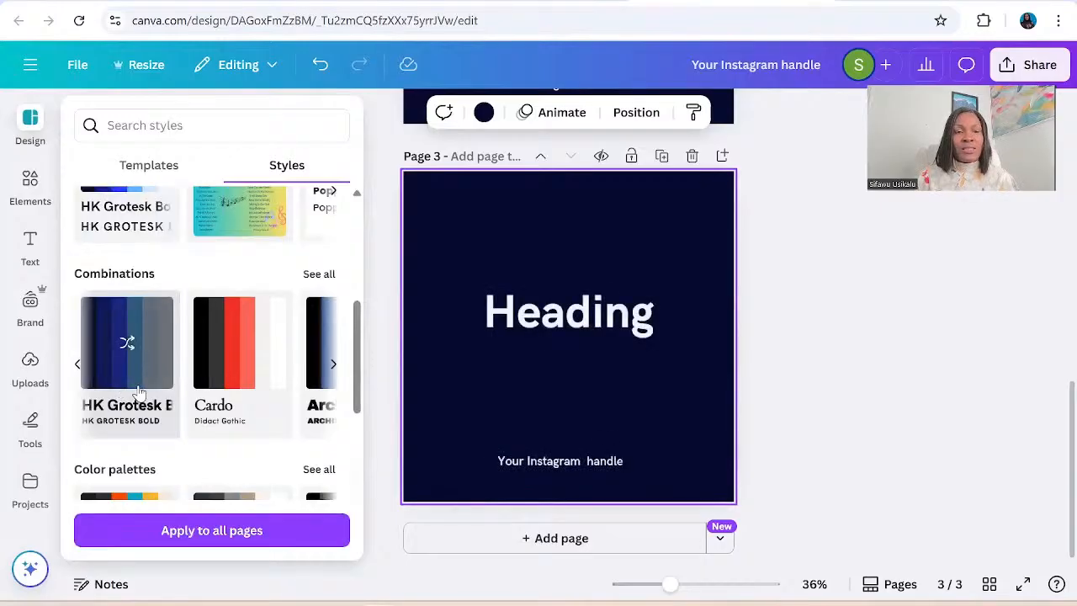
click(134, 381)
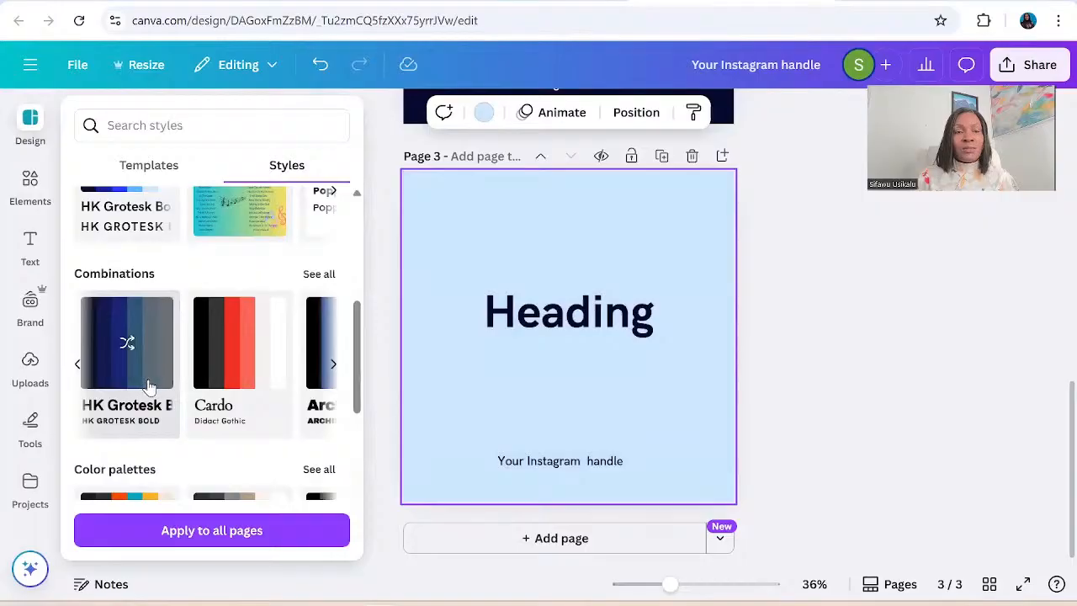
click(147, 386)
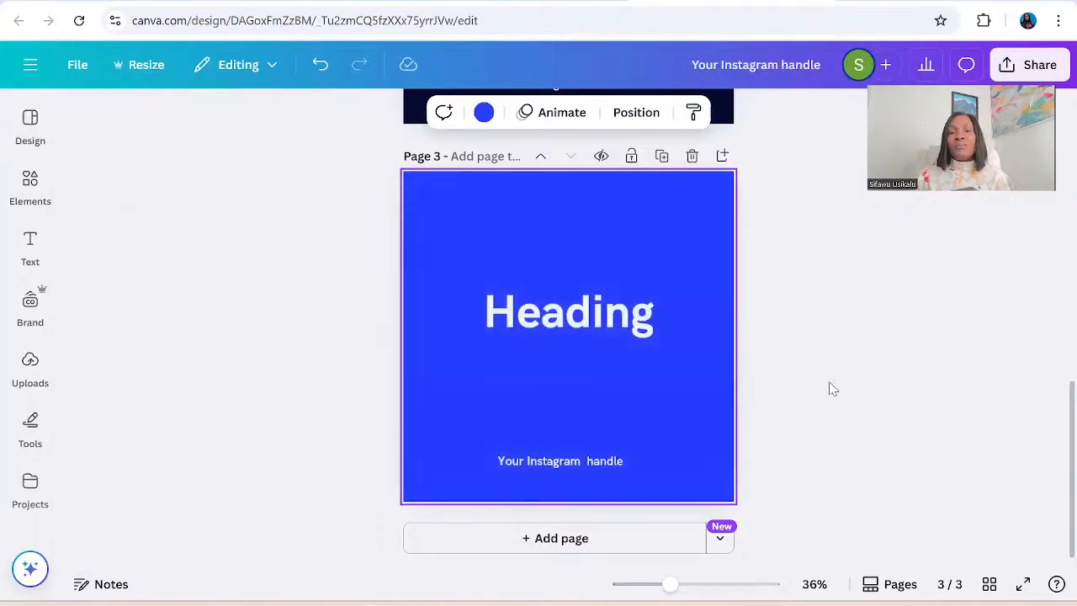
click(808, 306)
scroll(809, 307, up, 7)
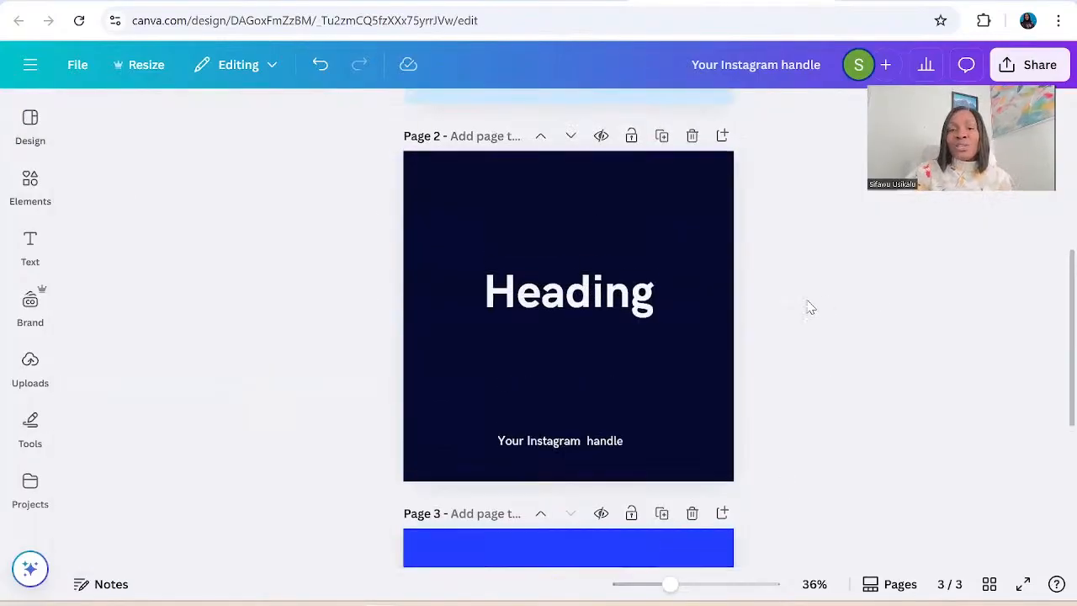
scroll(809, 306, down, 2)
scroll(808, 306, up, 3)
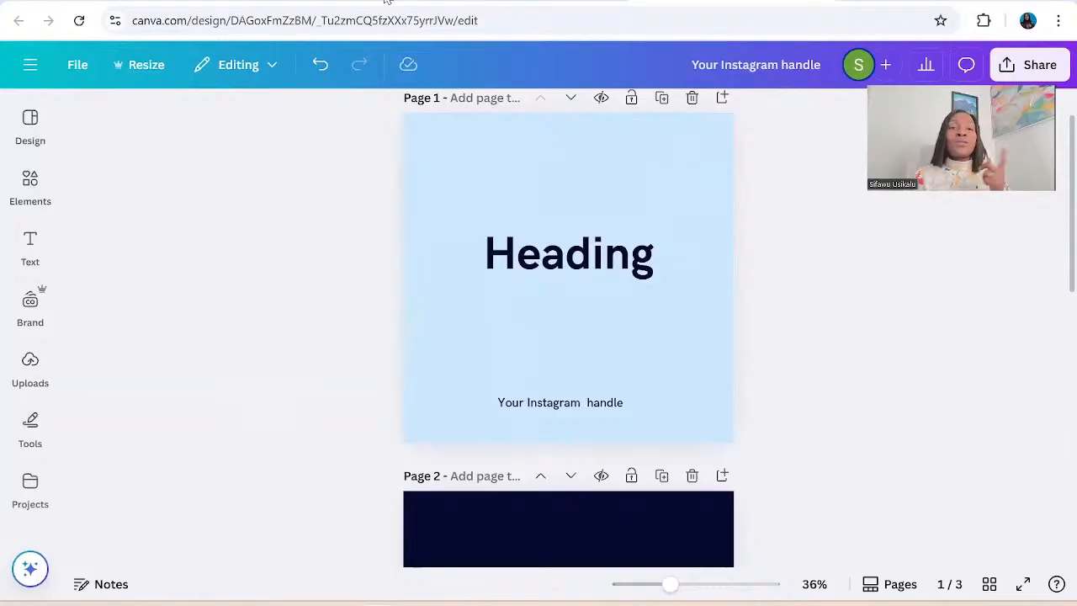
Switch to the Money Quotes chat in ChatGPT and download the money_quotes_instagram.csv file.
mouse_move(338, 2)
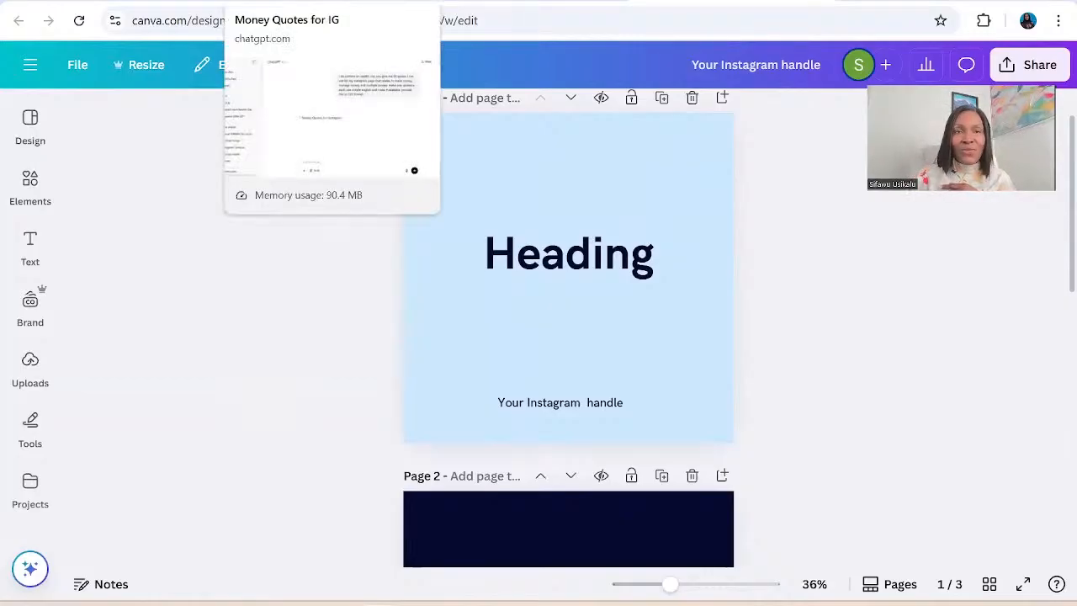
click(337, 3)
scroll(1021, 474, down, 1)
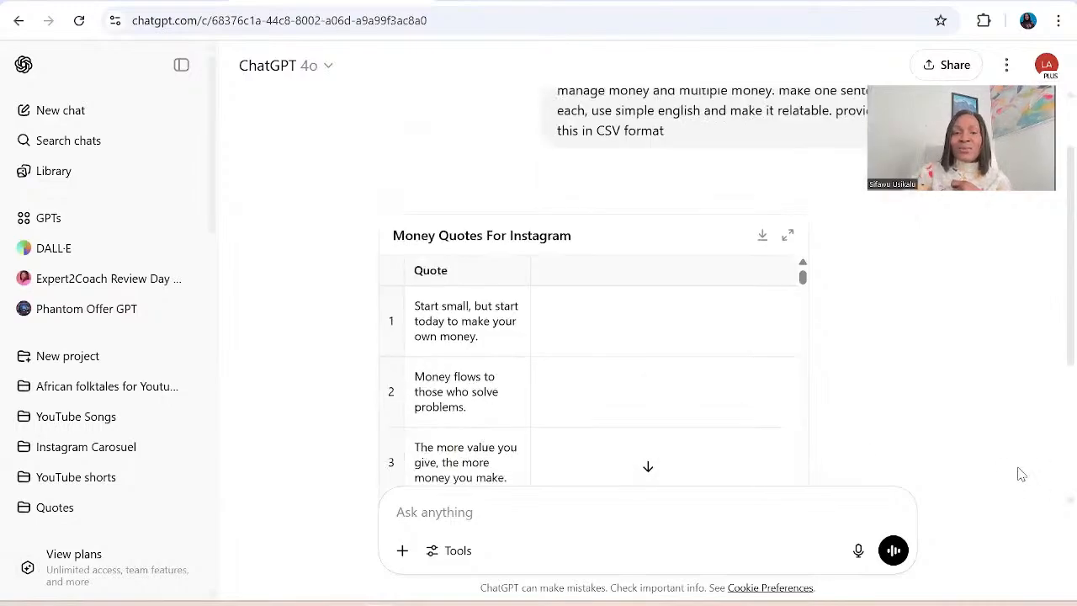
scroll(1021, 474, down, 2)
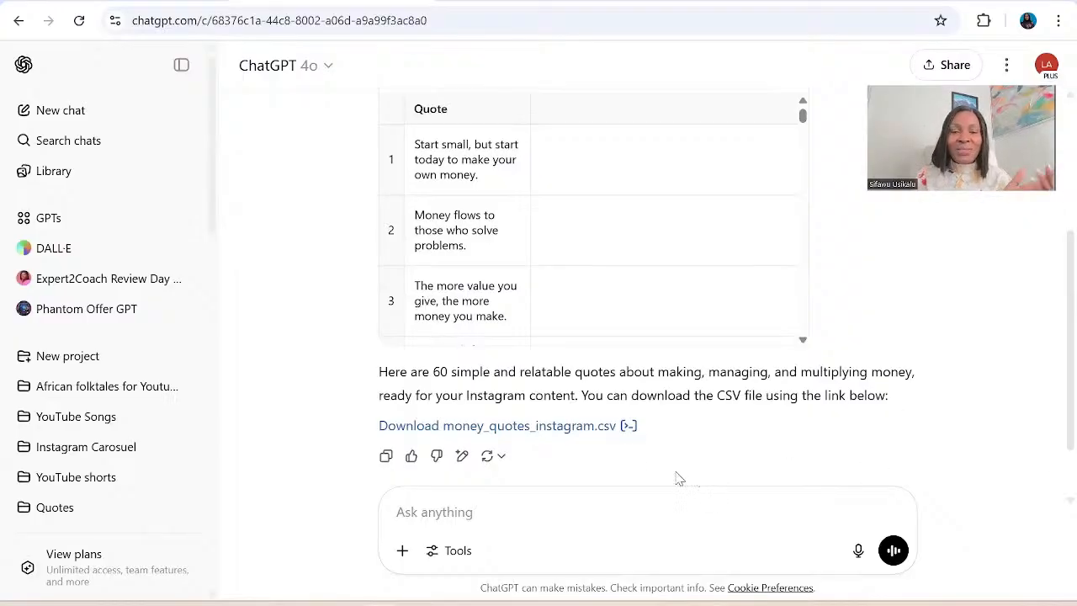
click(561, 433)
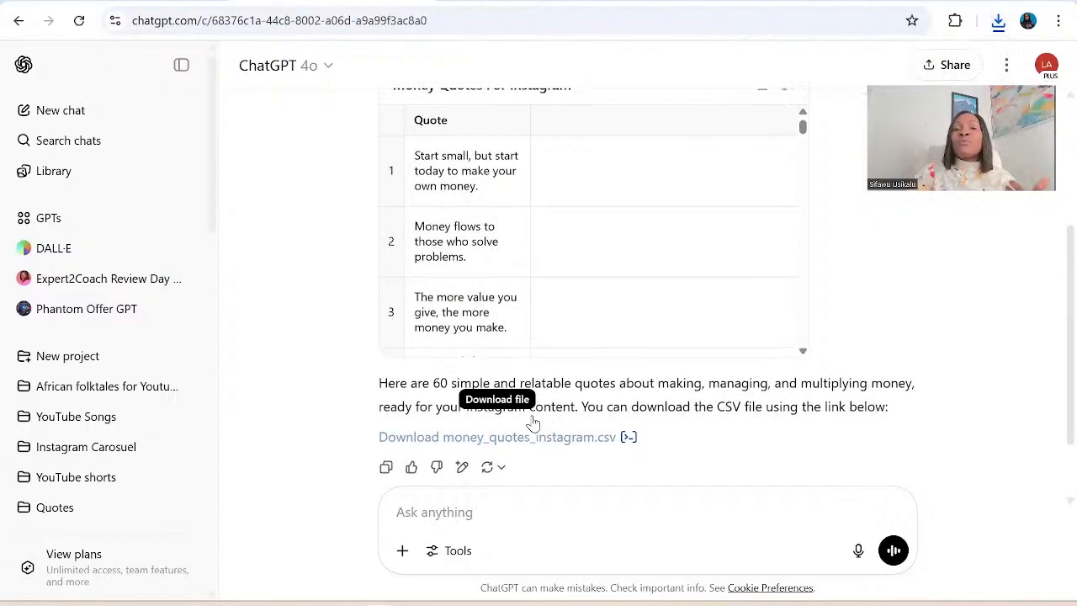
Open the downloaded money quotes CSV from the recent download history to check the quotes in Excel.
scroll(534, 420, up, 2)
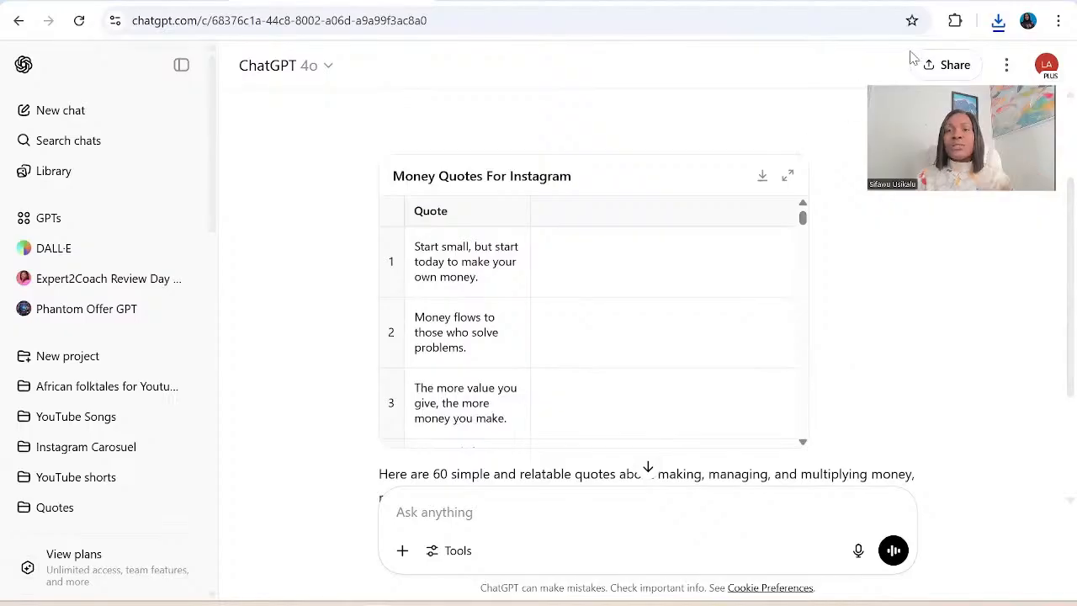
click(1000, 23)
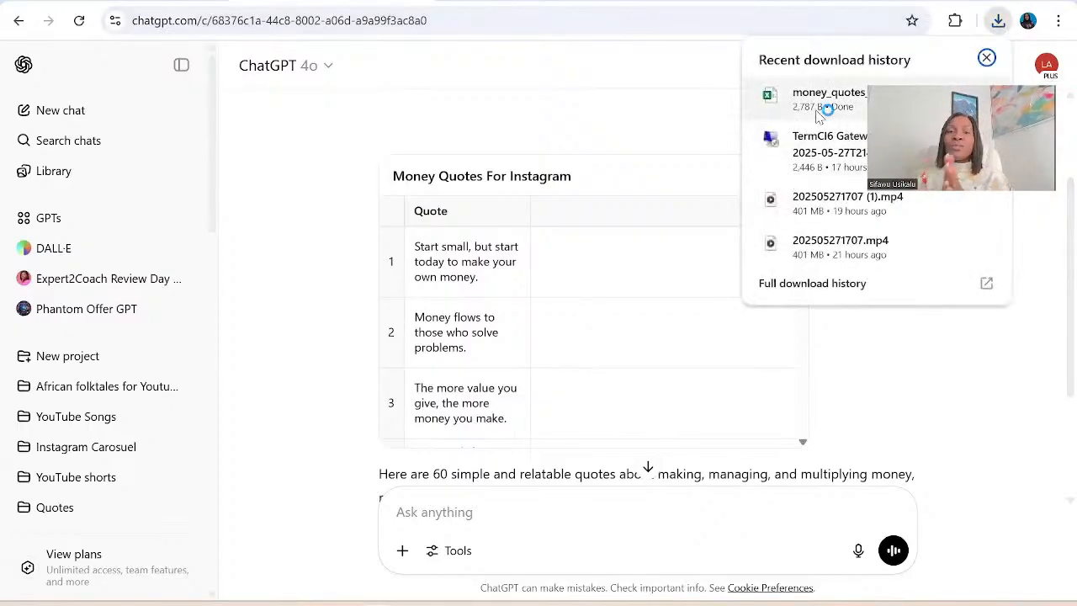
click(820, 118)
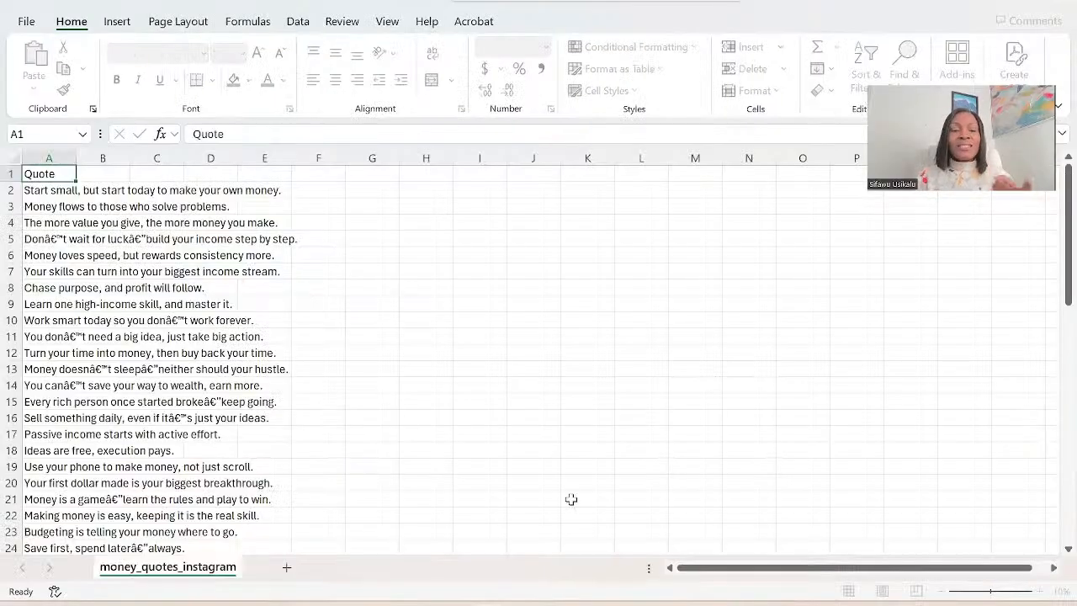
Switch back to the Instagram post design in Canva and return to page 1.
mouse_move(379, 603)
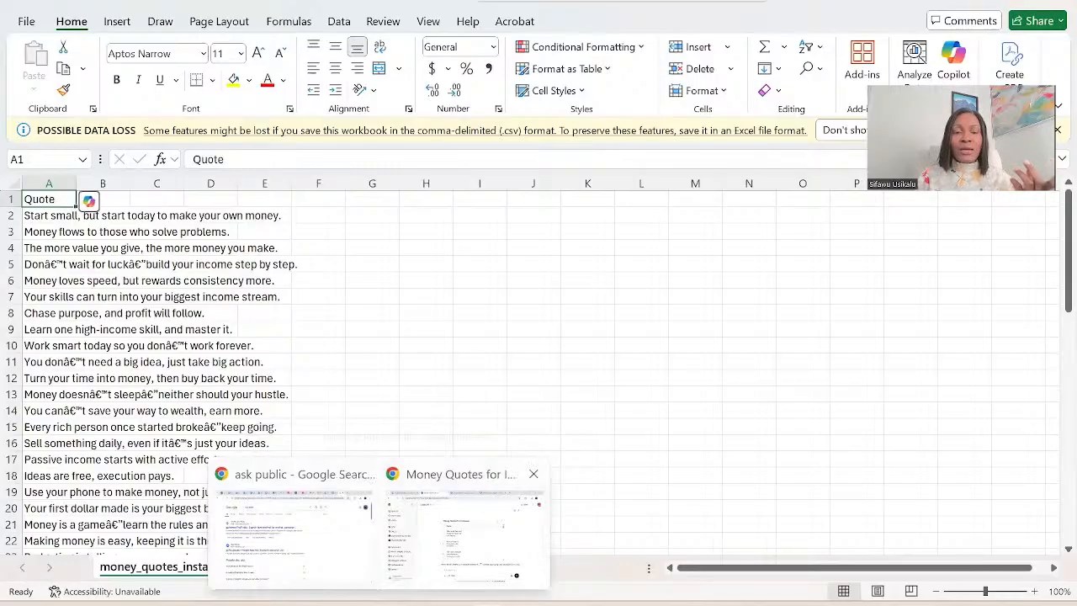
click(465, 524)
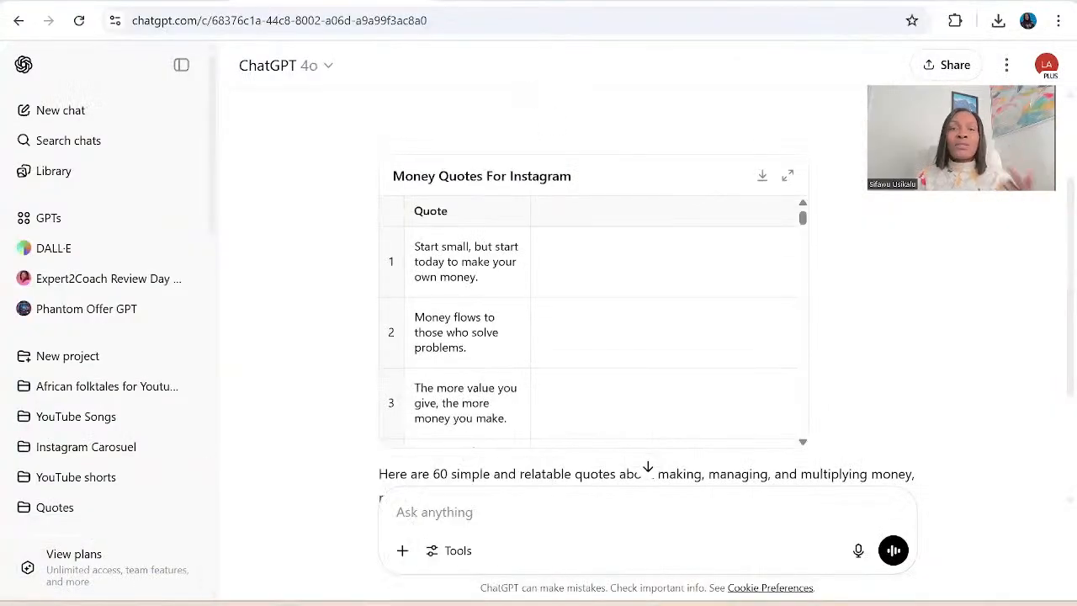
key(ctrl+Tab)
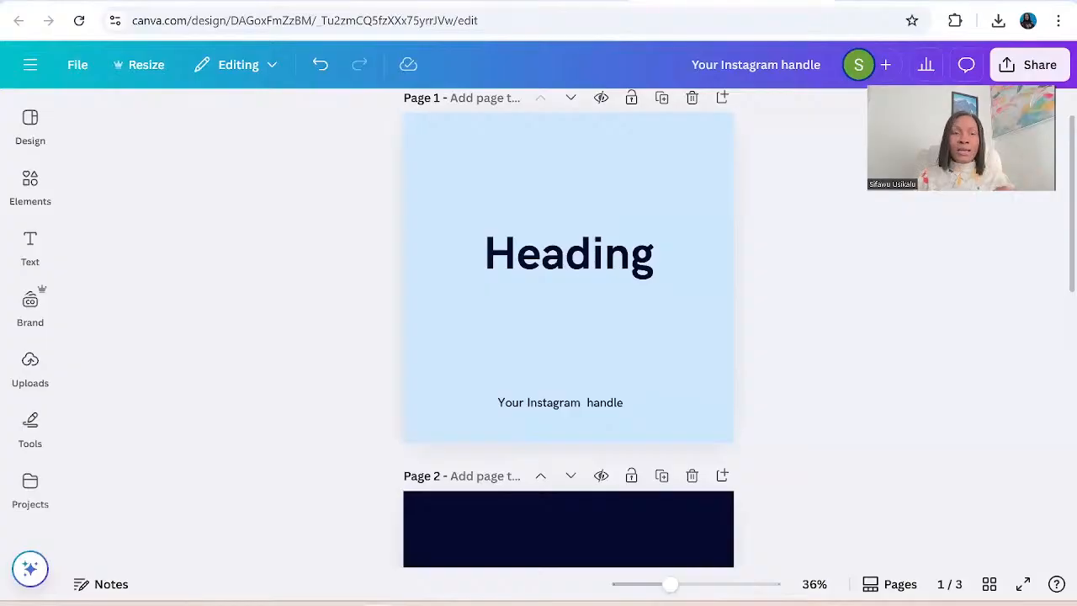
scroll(569, 328, up, 1)
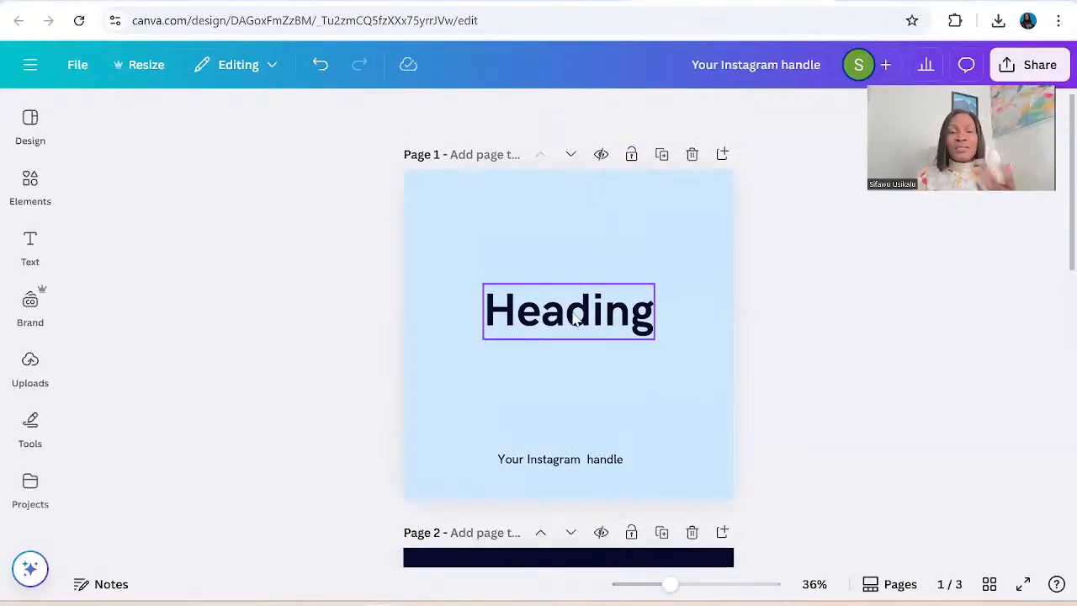
Search the existing projects for "bulk create" and close the search results.
click(25, 501)
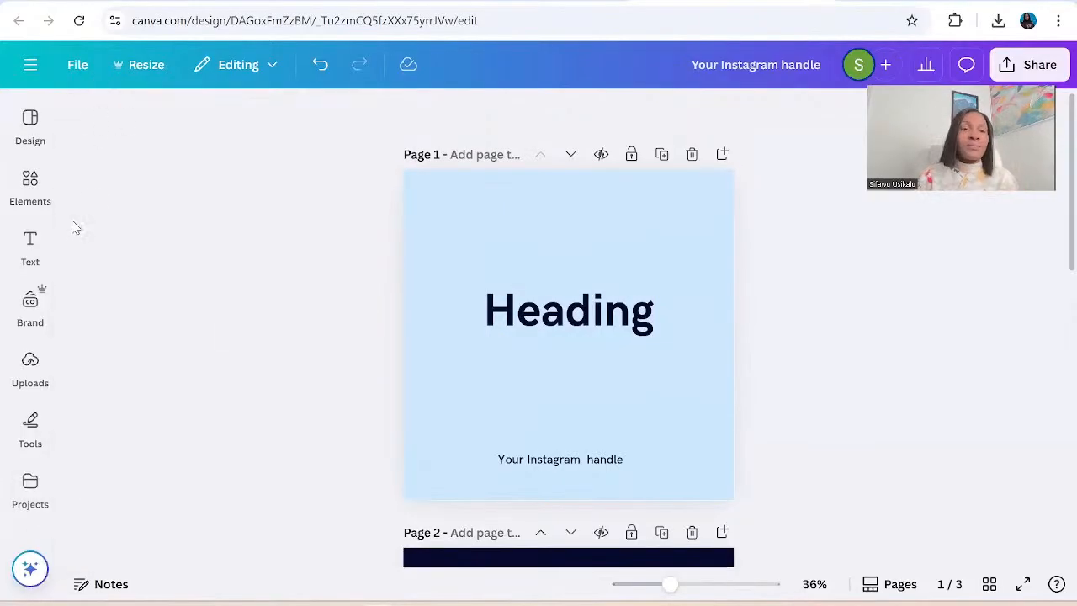
click(30, 486)
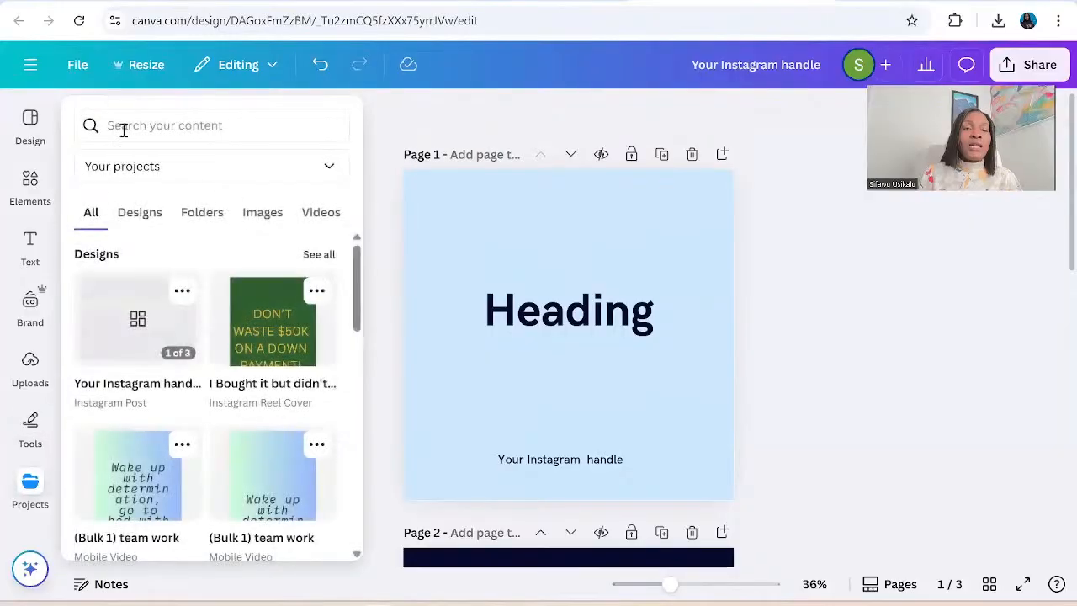
click(118, 133)
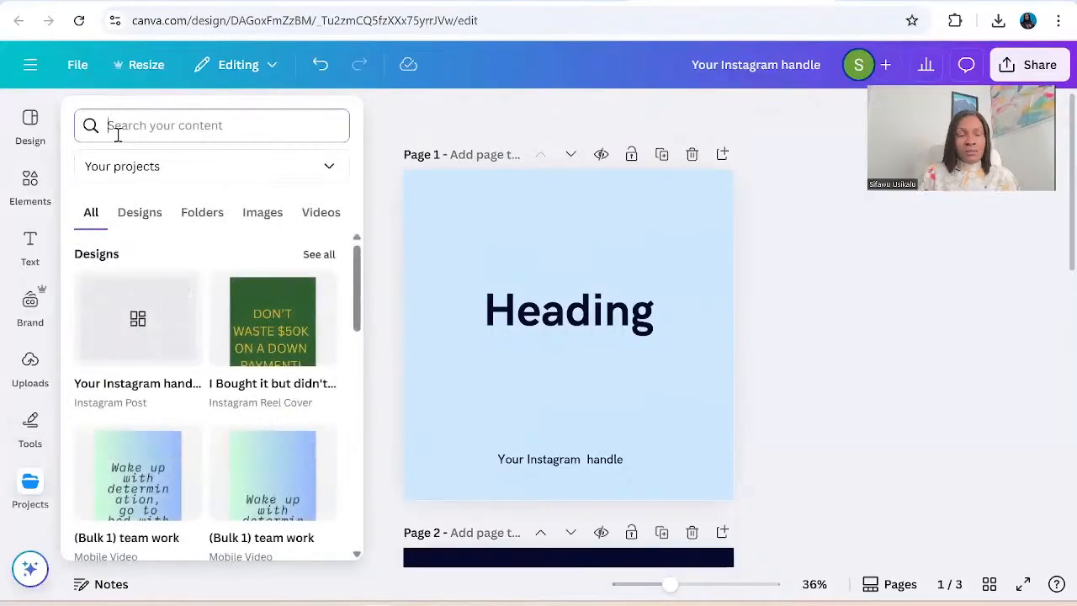
text(bu)
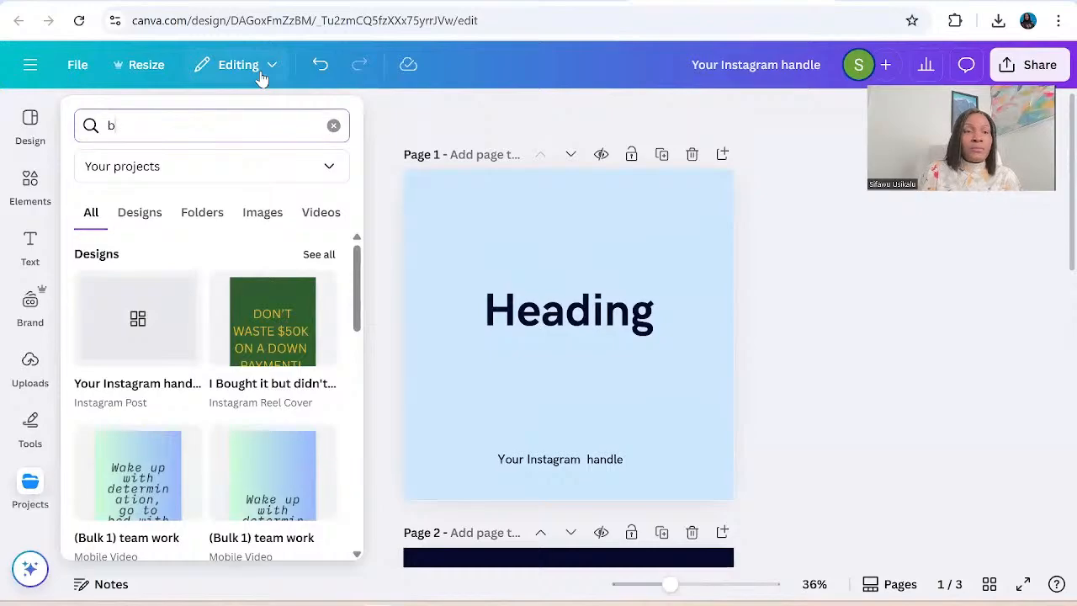
key(BackSpace)
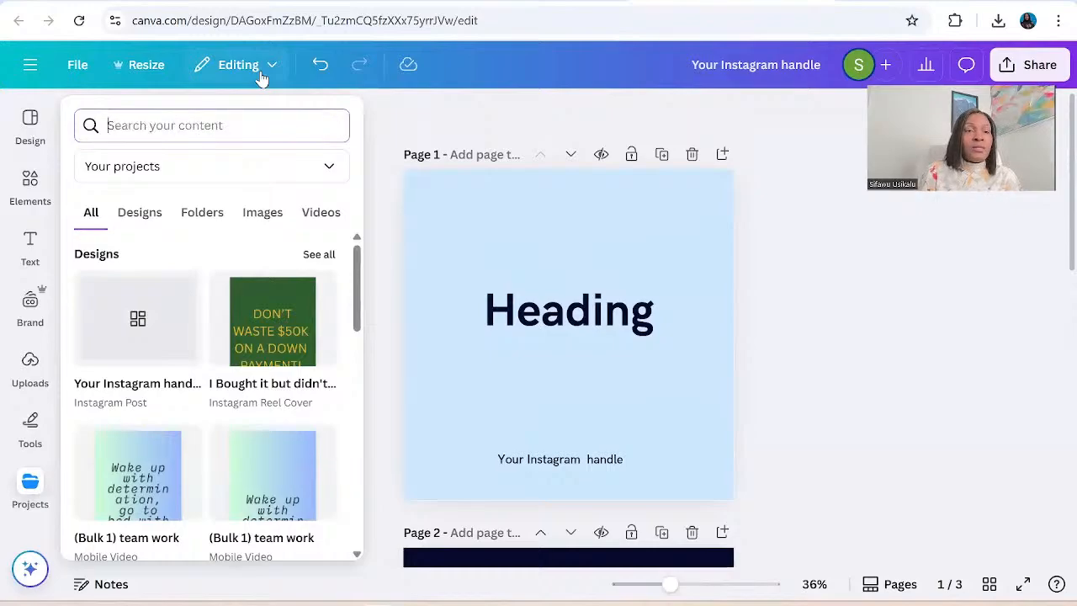
click(29, 71)
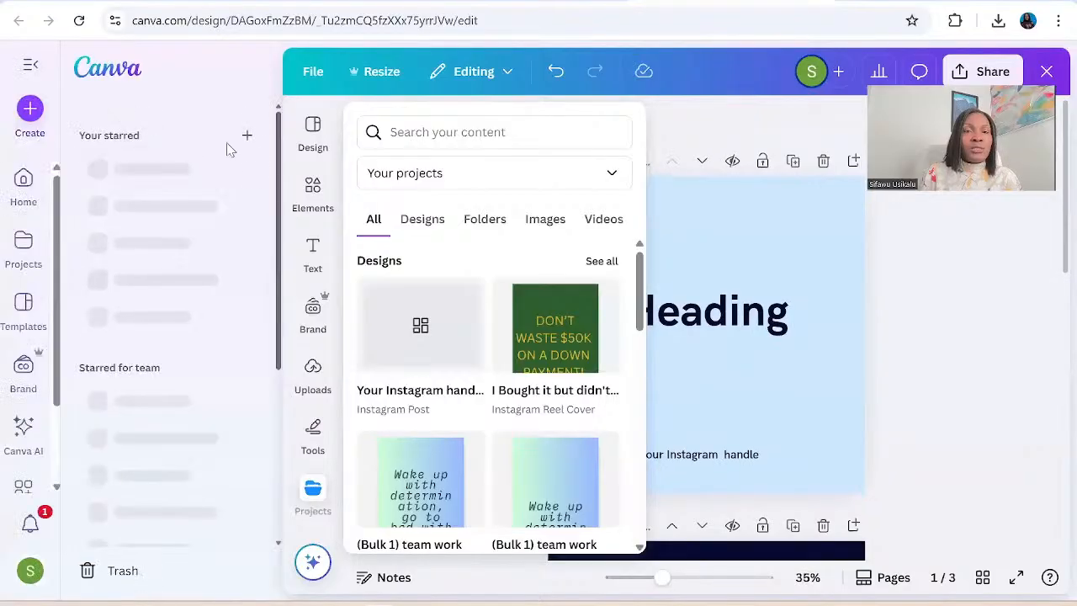
click(398, 132)
text(bul)
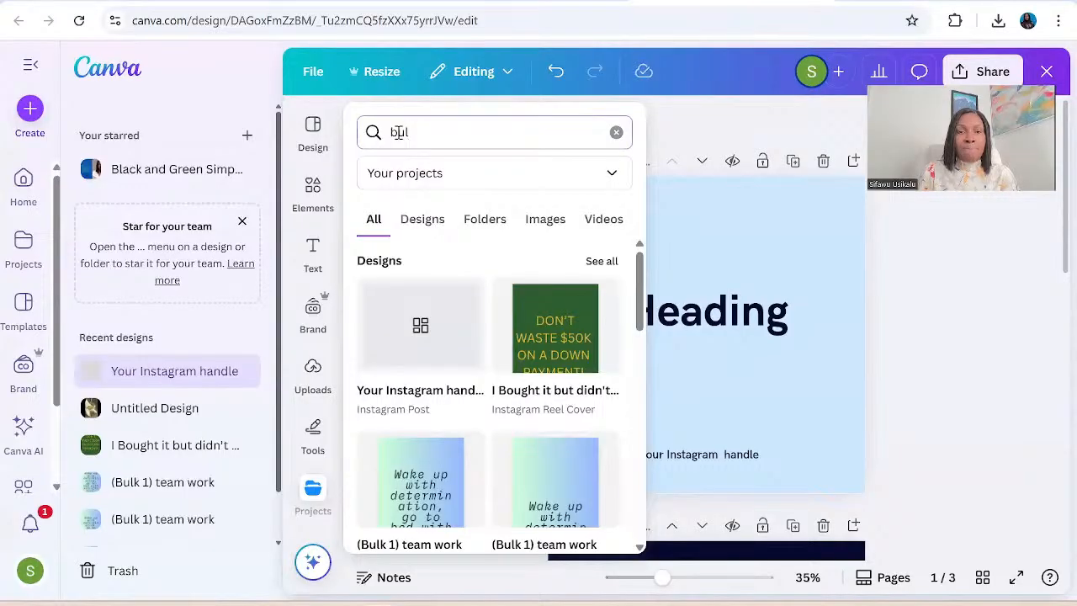
text(k create)
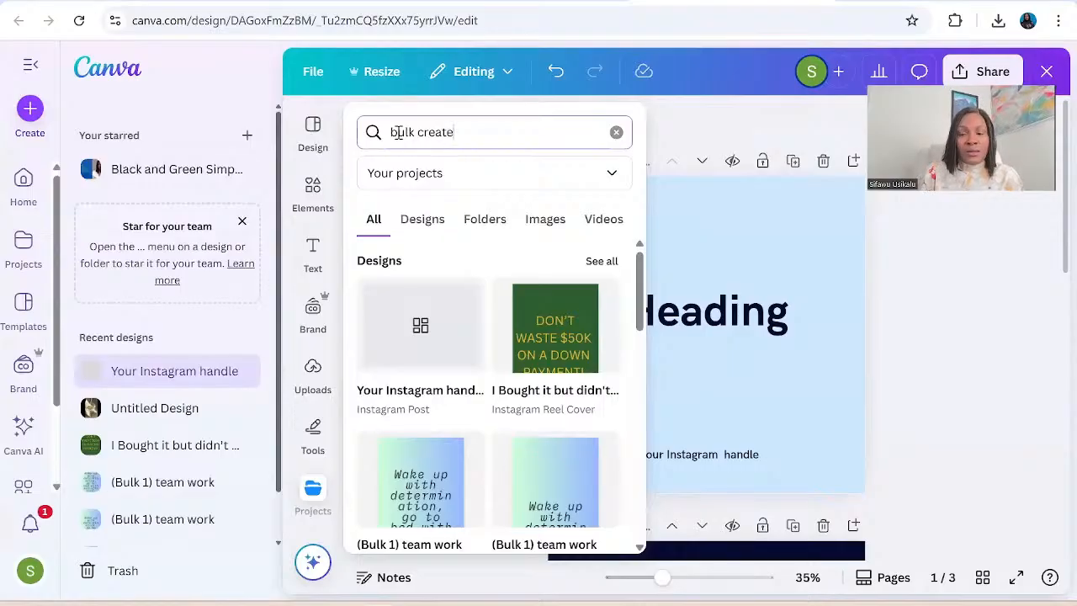
key(Return)
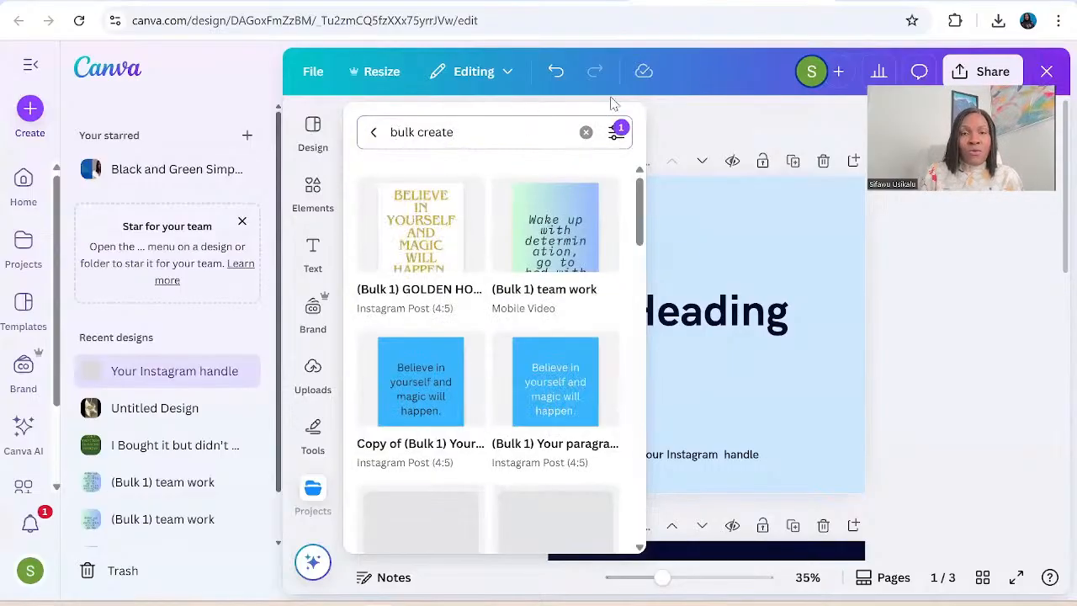
click(600, 198)
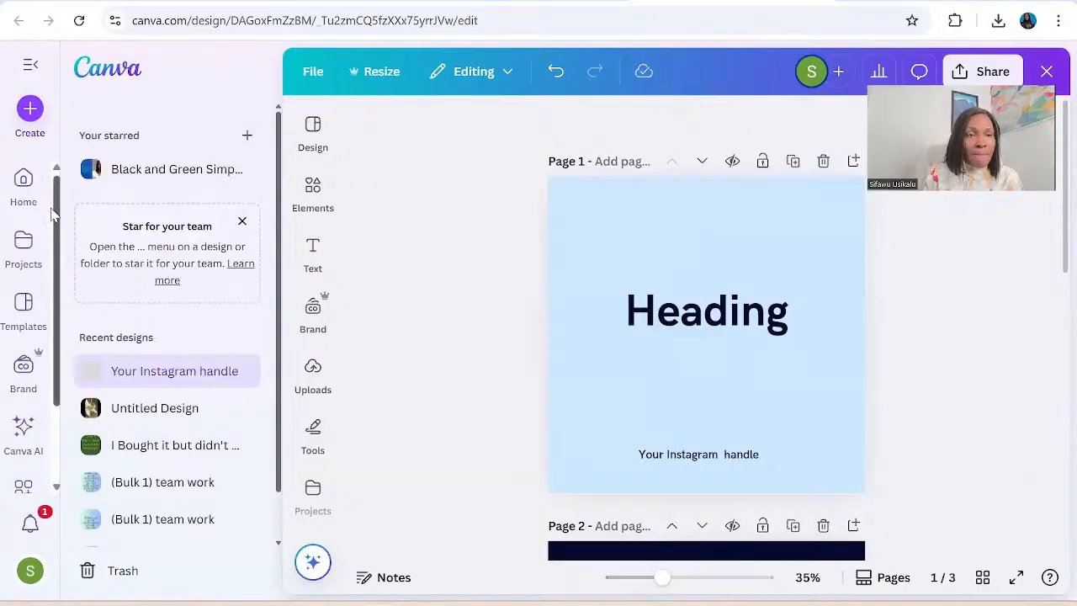
Go to the Canva home page and reopen the Your Instagram handle design from the recent designs.
click(25, 187)
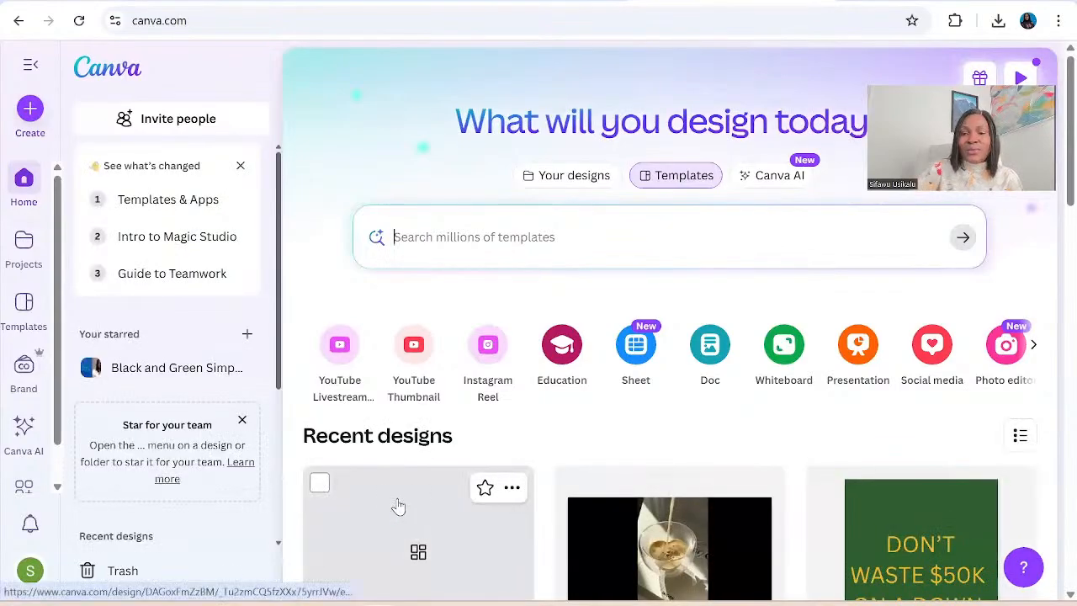
scroll(400, 503, down, 1)
scroll(400, 503, down, 2)
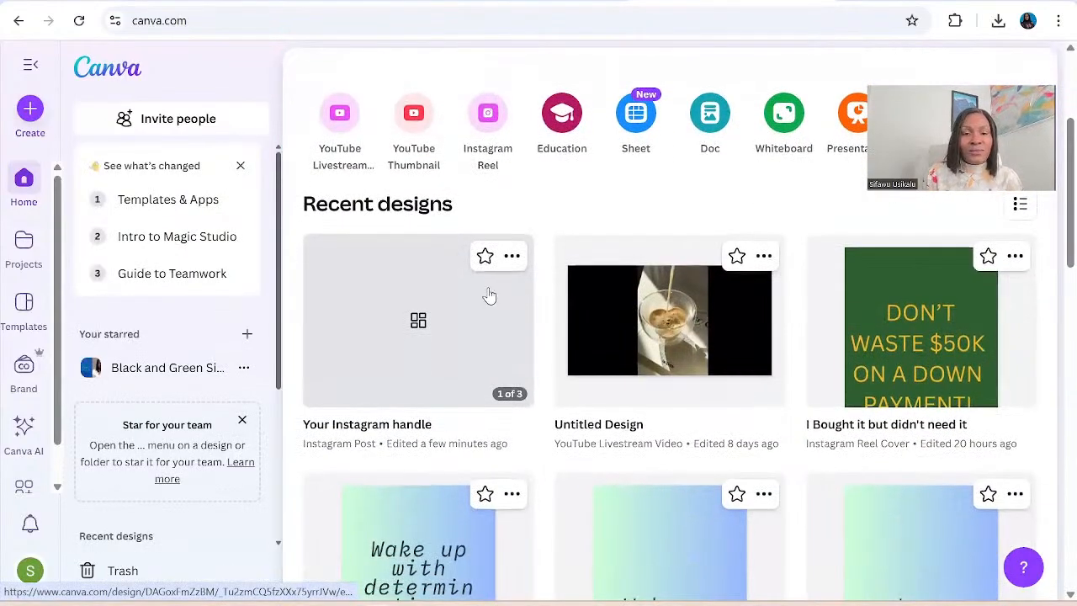
click(378, 320)
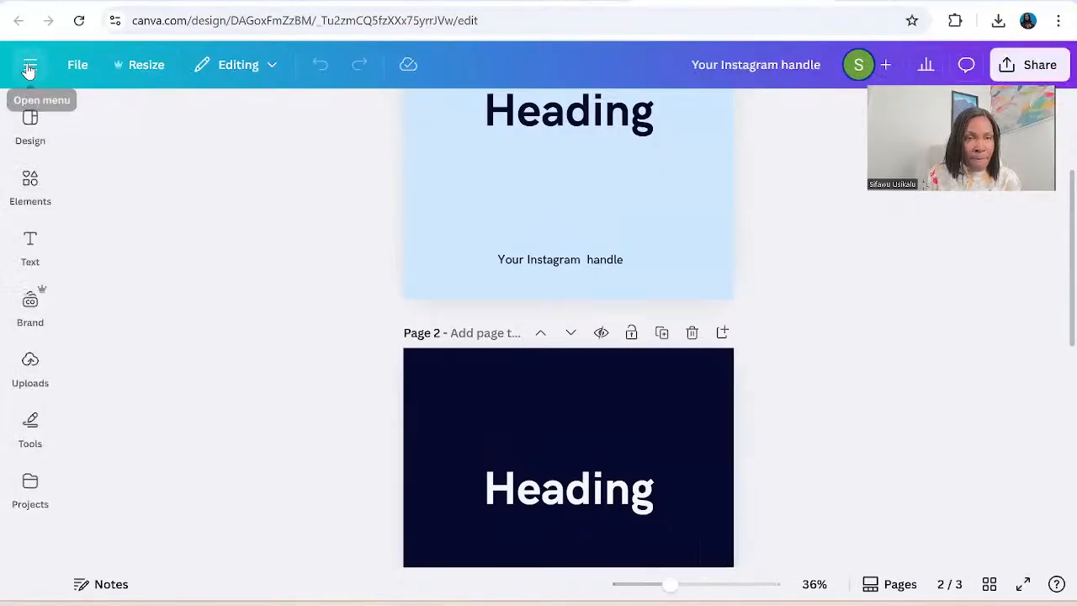
Expand the main navigation beside the design and look through its entries for the bulk create feature.
click(29, 67)
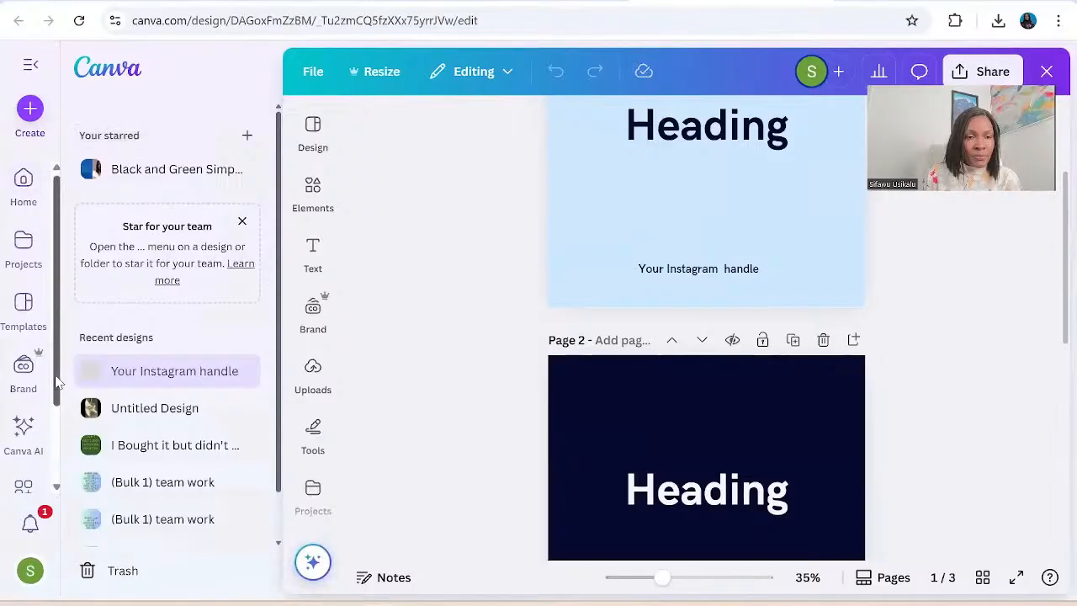
drag(57, 381, 49, 324)
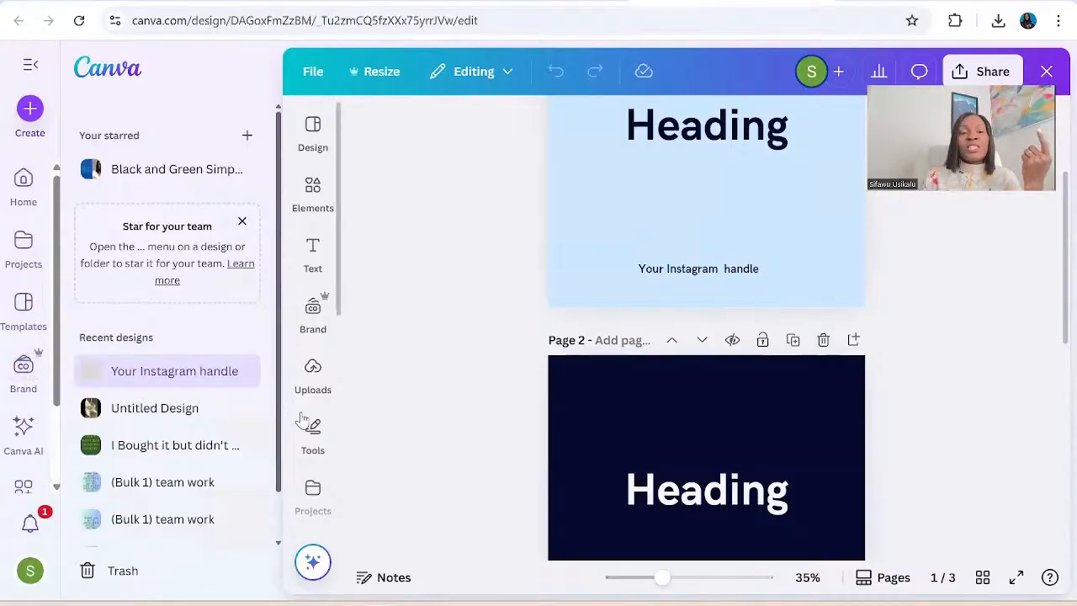
drag(279, 344, 275, 446)
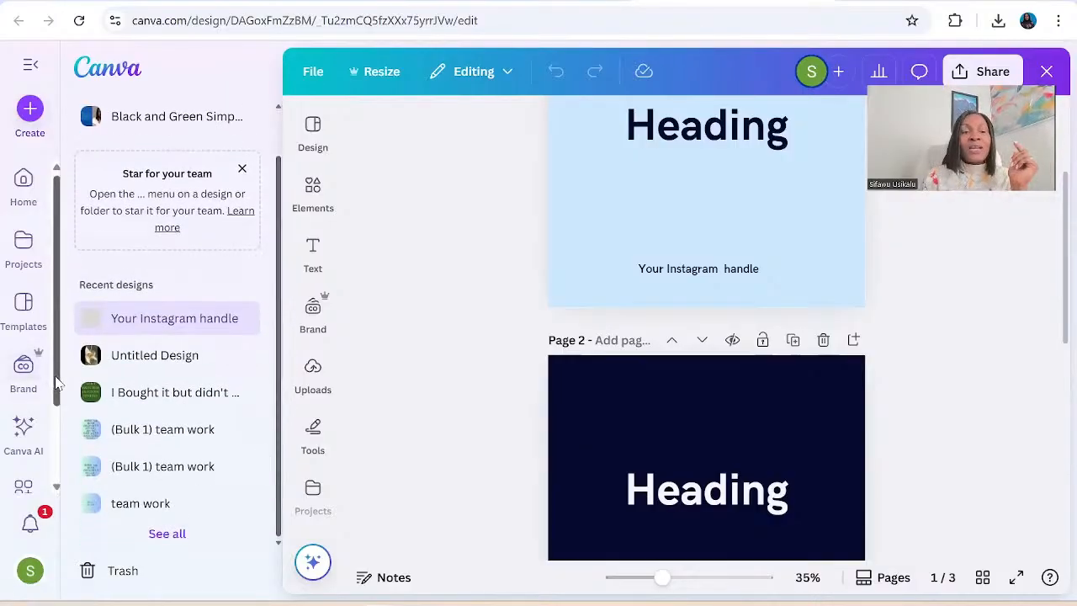
drag(57, 386, 57, 484)
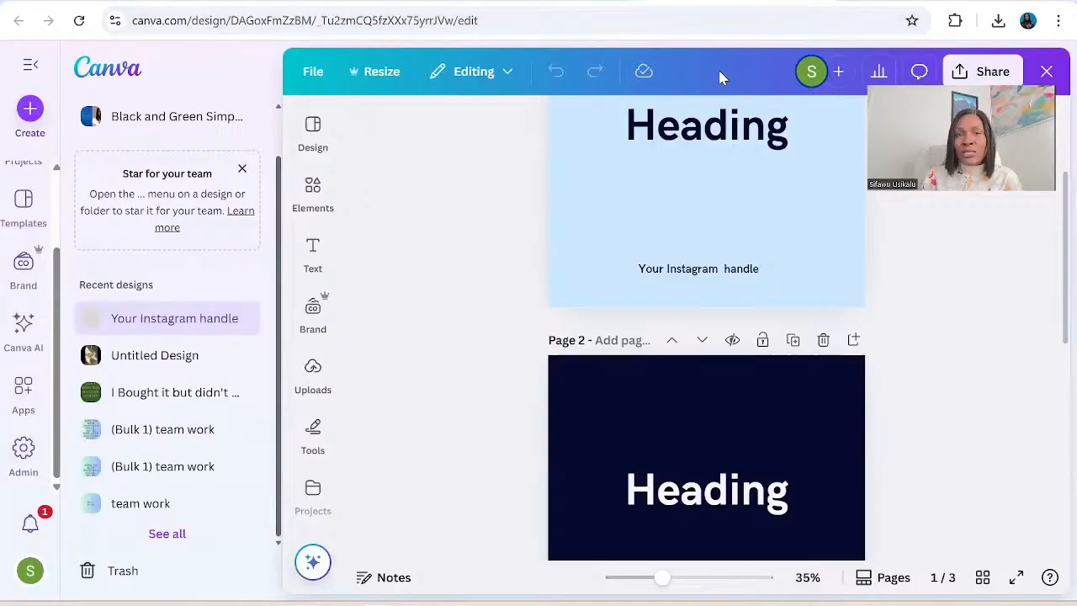
Search the design templates for "bulk create".
click(318, 128)
click(319, 128)
click(322, 126)
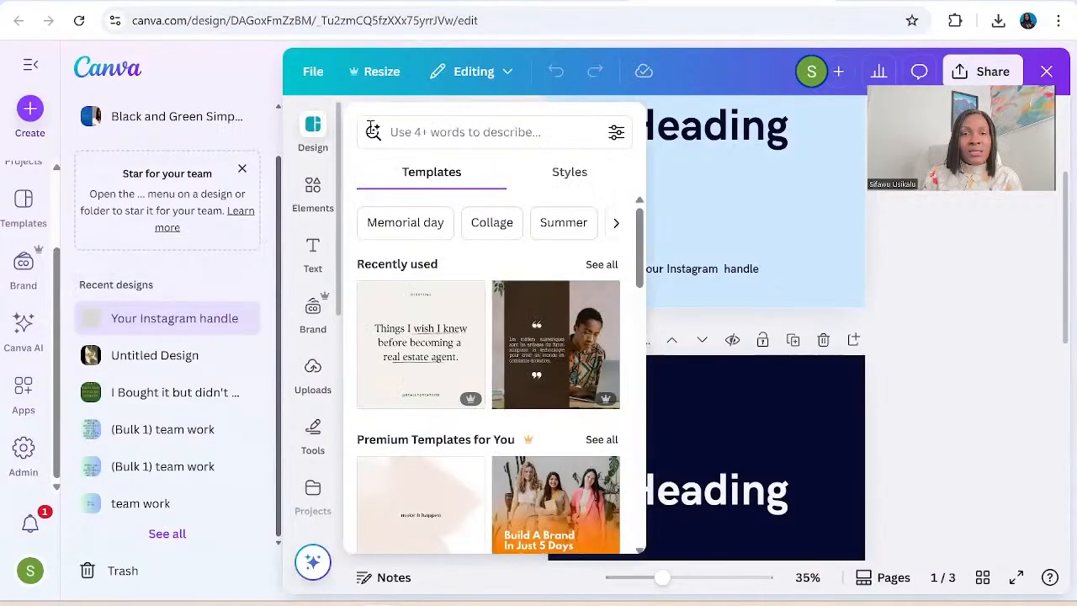
click(397, 134)
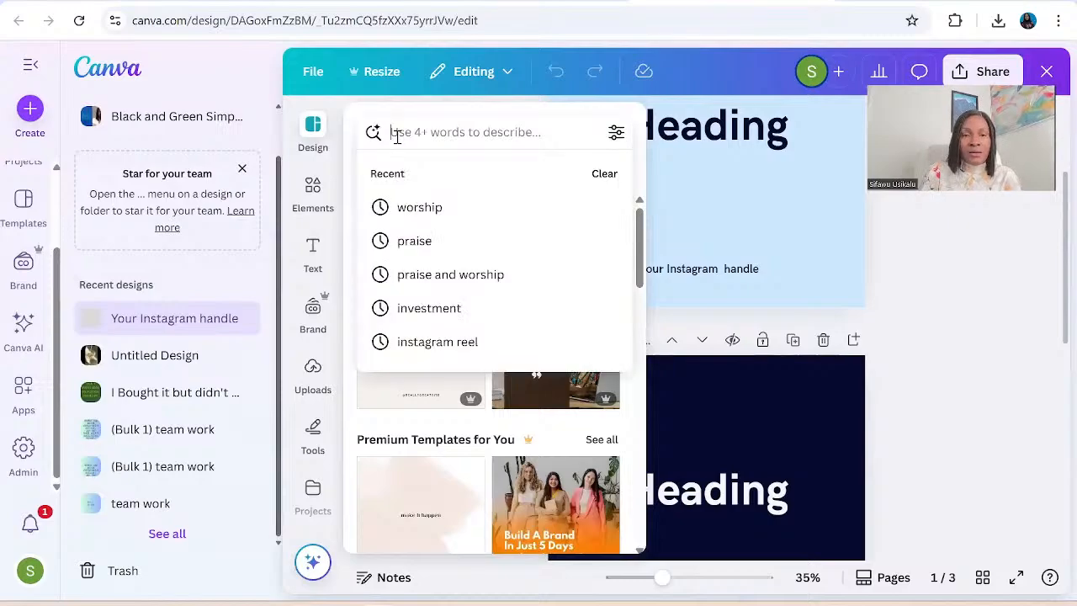
text(bul)
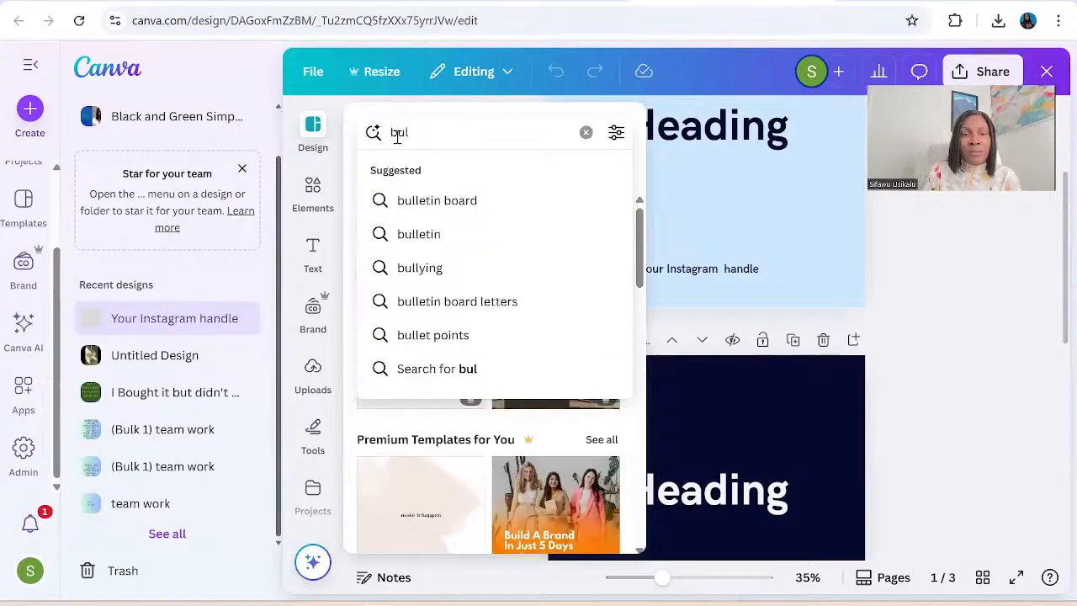
text(k cre)
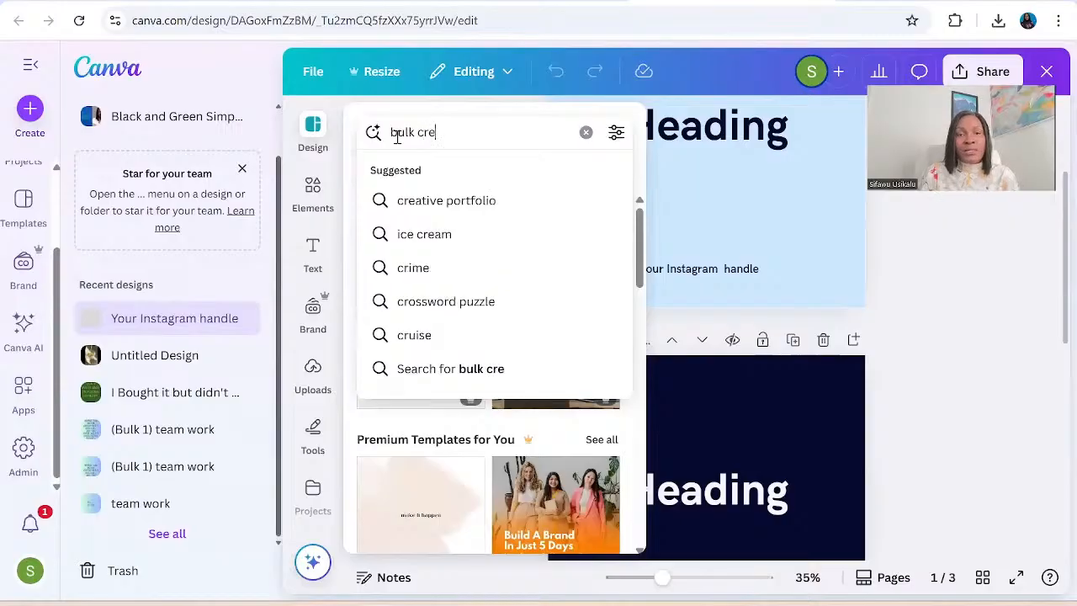
text(ate)
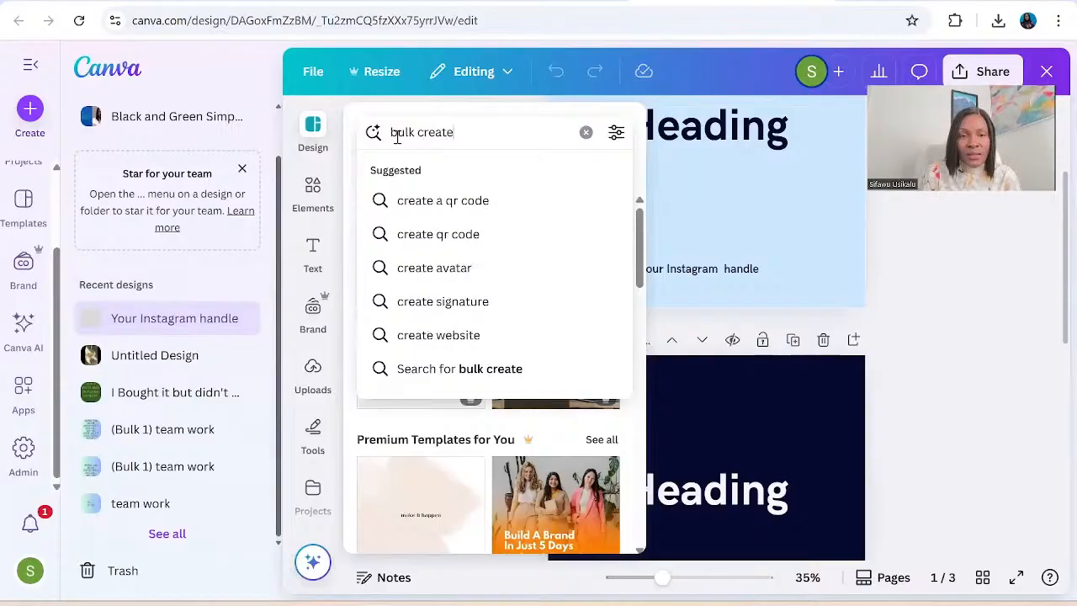
key(Return)
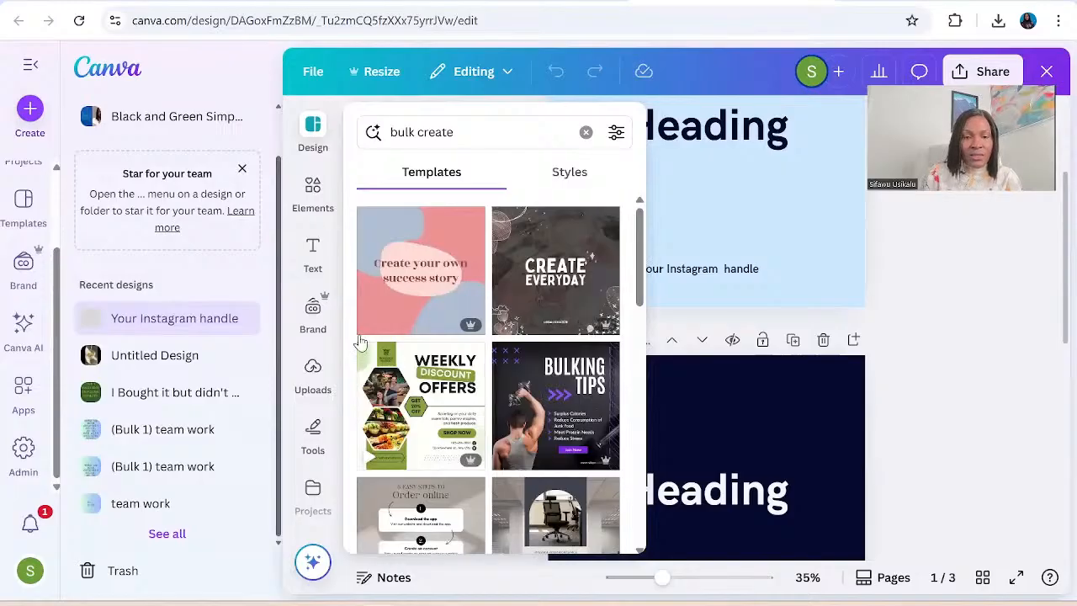
Search the text fonts and combinations for "bulk create" by reusing the recent search.
click(331, 264)
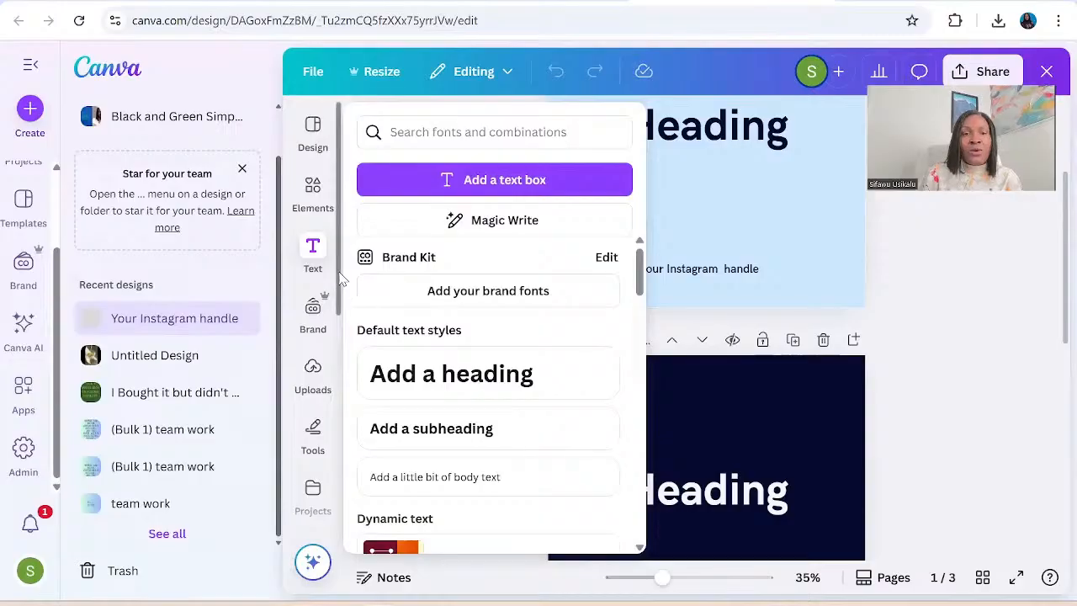
click(429, 126)
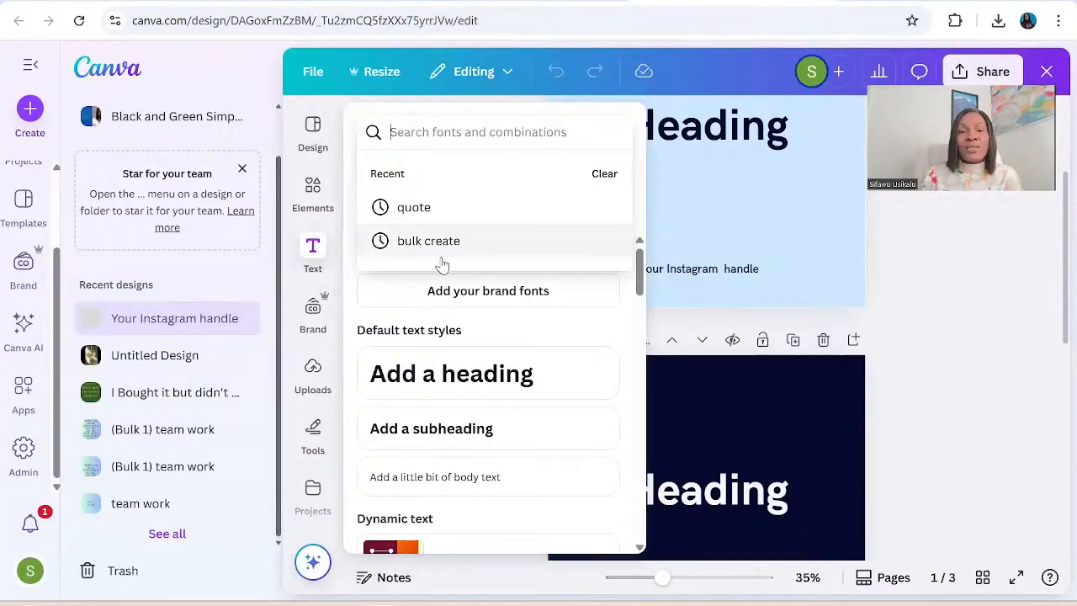
click(435, 241)
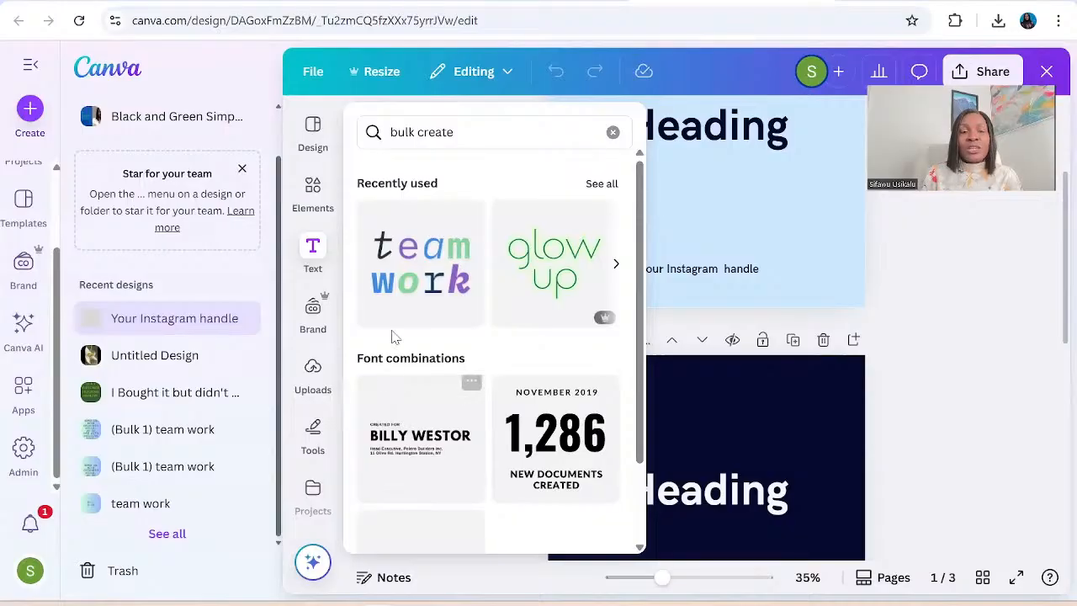
click(318, 318)
click(320, 261)
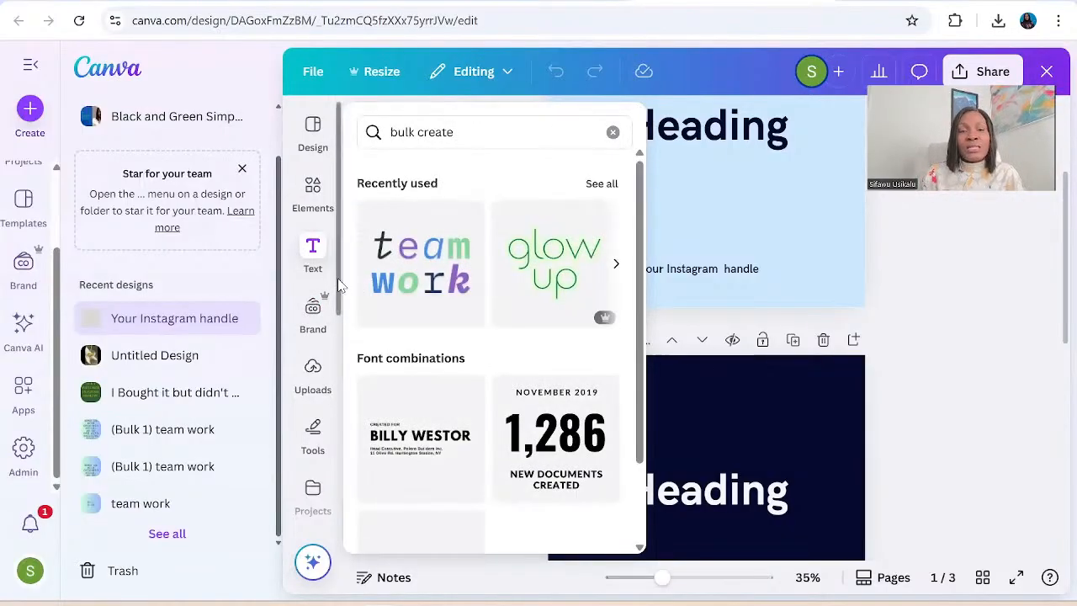
Open the Bulk create app for the design and collapse the main navigation.
scroll(339, 286, down, 5)
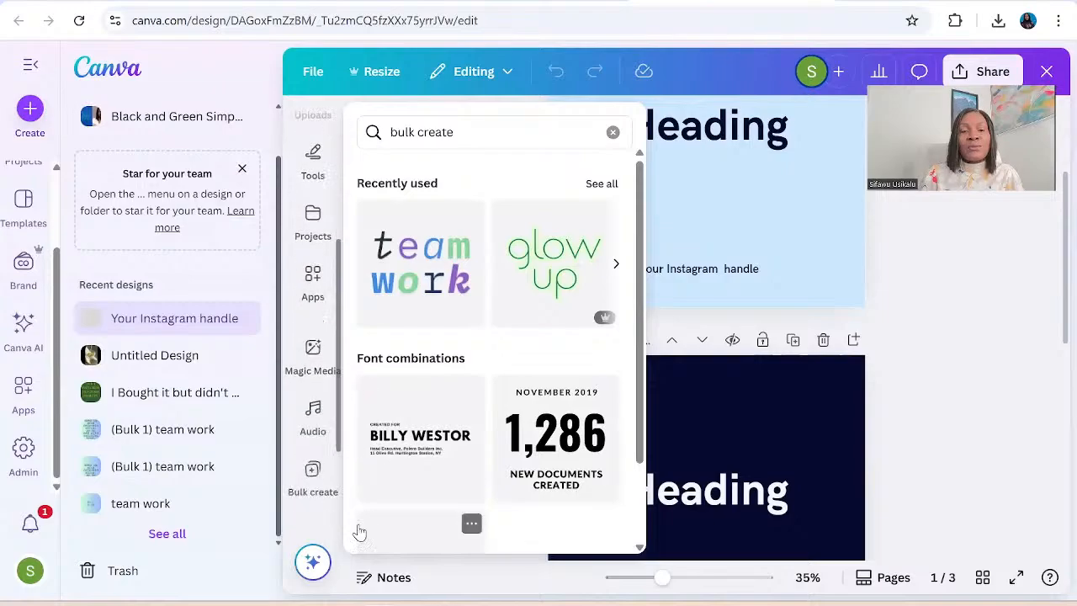
scroll(319, 505, down, 1)
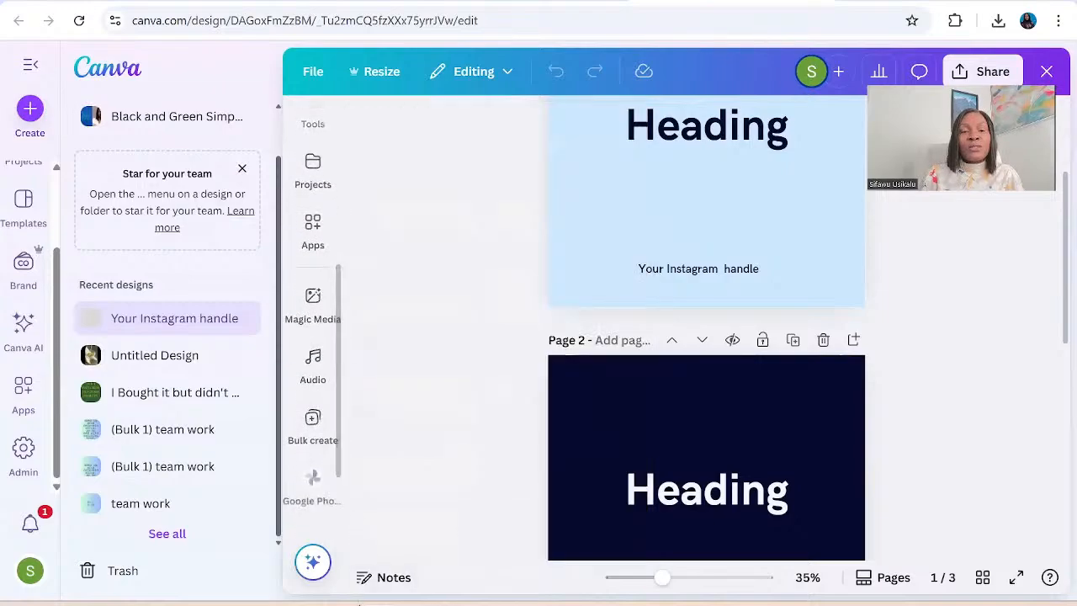
click(310, 421)
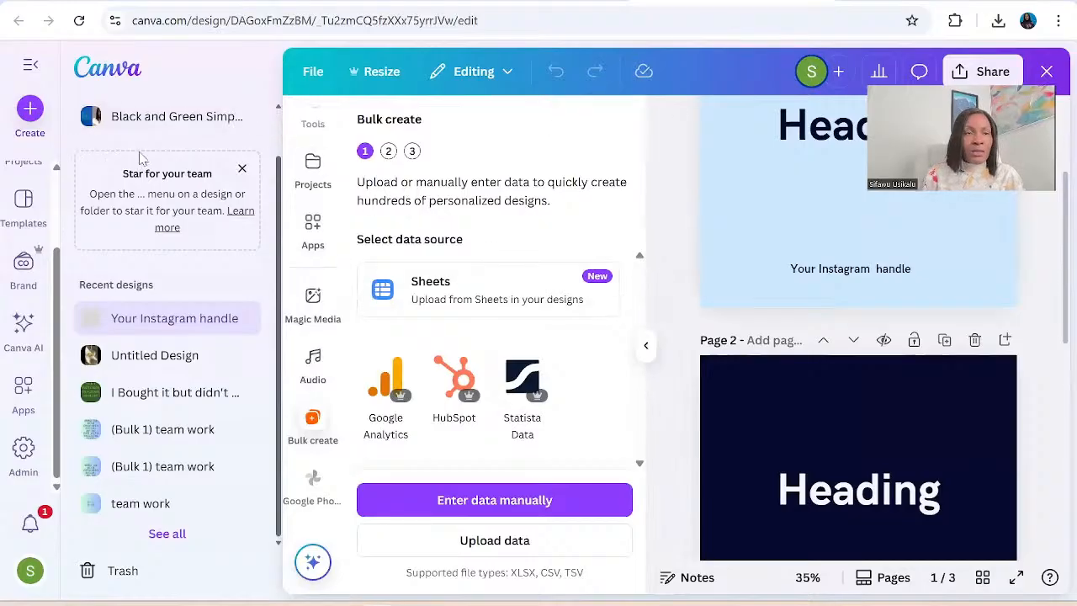
click(34, 67)
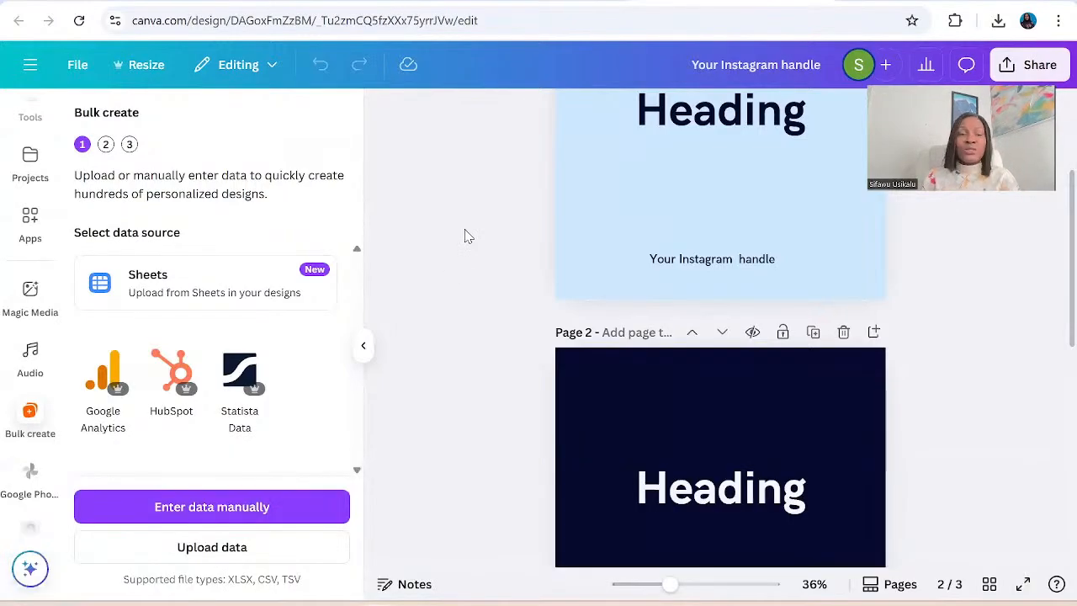
Open manual data entry for the bulk data, switch to the money_quotes_instagram workbook in Excel and copy cells A1 to A61.
click(212, 507)
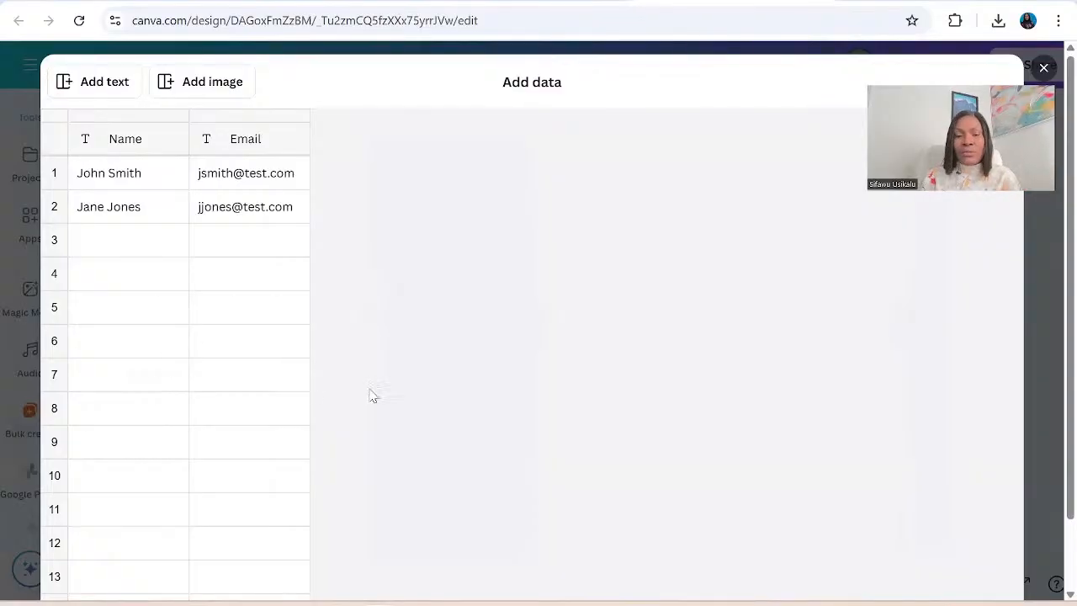
mouse_move(490, 603)
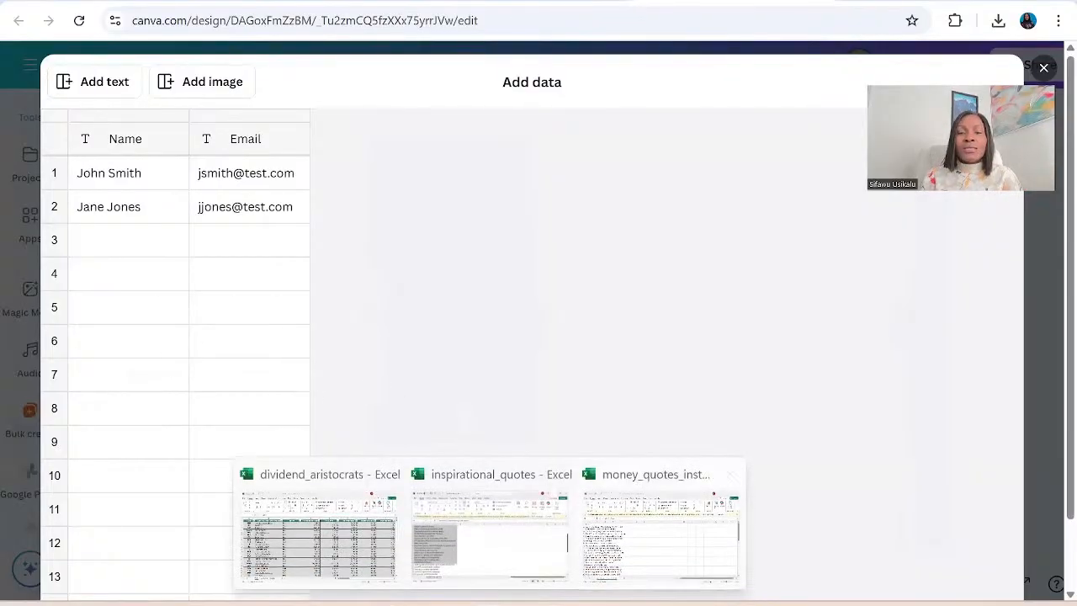
click(661, 536)
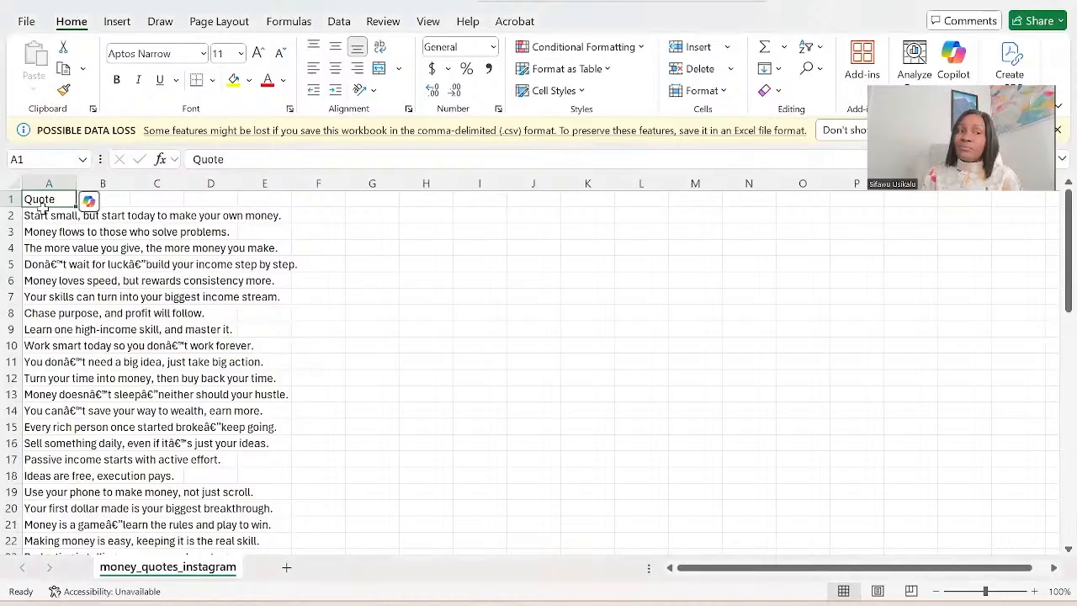
drag(38, 200, 39, 509)
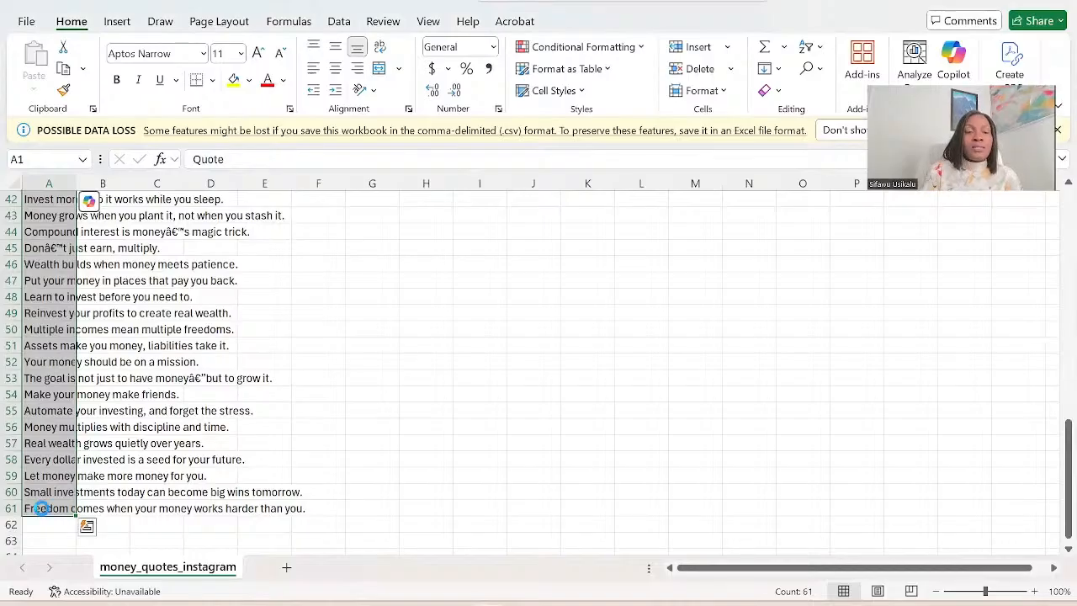
key(ctrl+c)
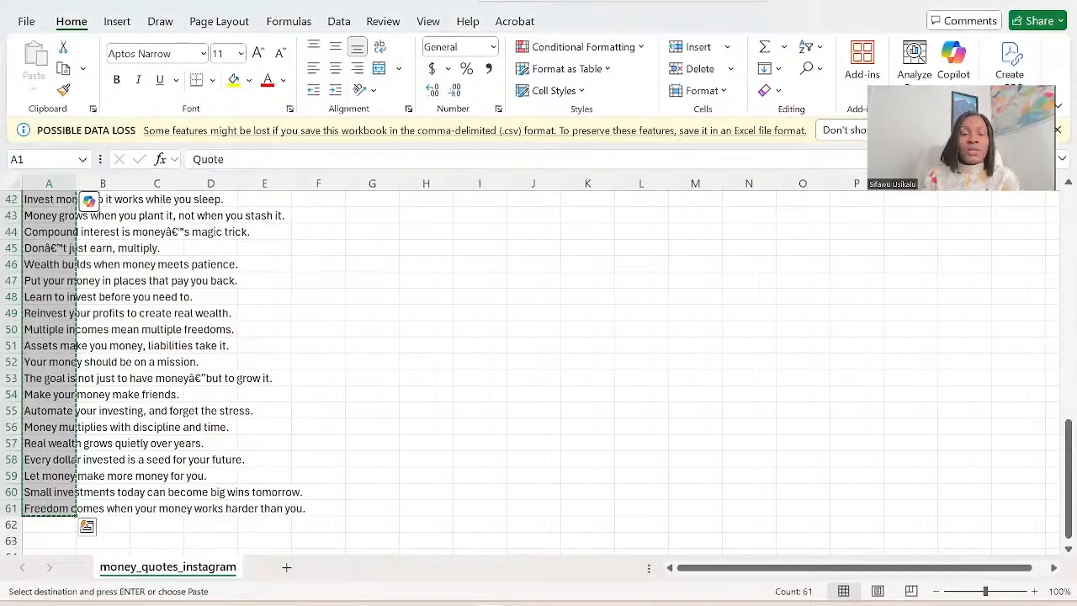
Switch back to the Canva data table and replace the Name column, header included, with the copied quotes.
mouse_move(378, 603)
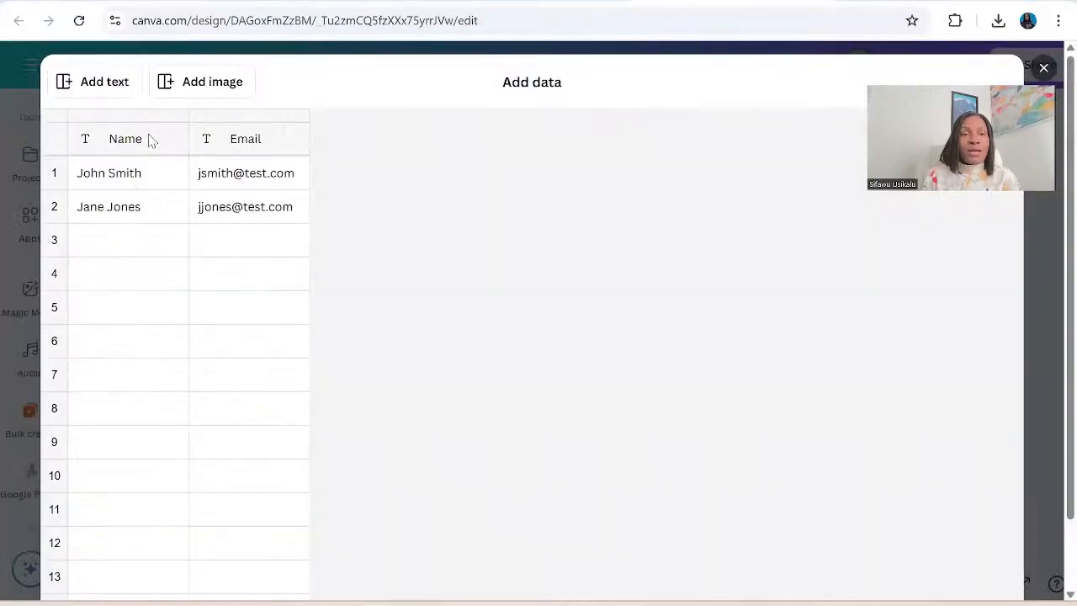
click(463, 530)
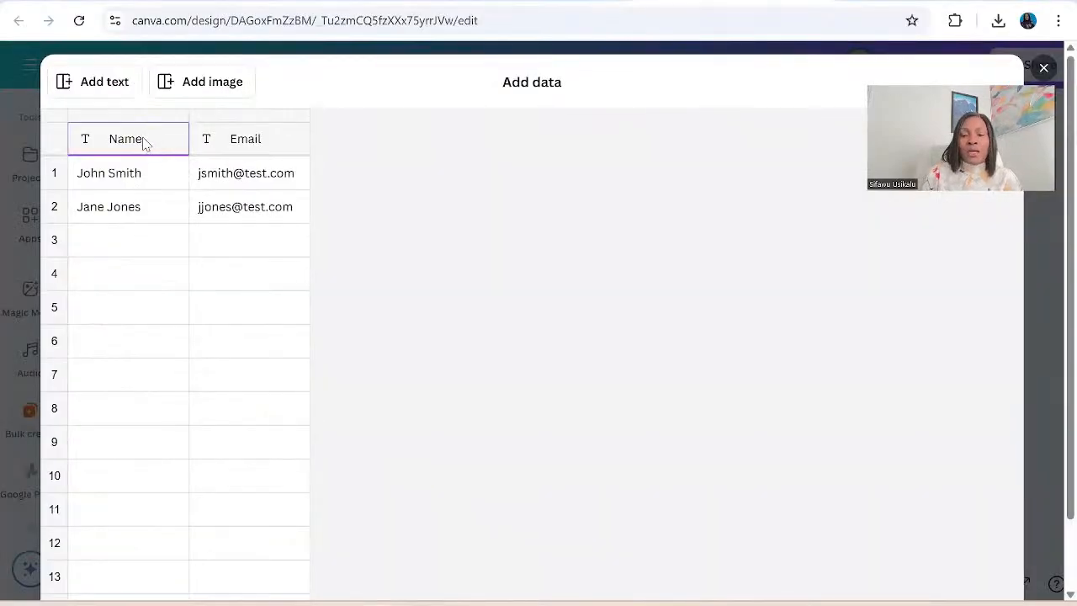
key(BackSpace)
key(BackSpace)
key(BackSpace)
key(BackSpace)
key(ctrl+v)
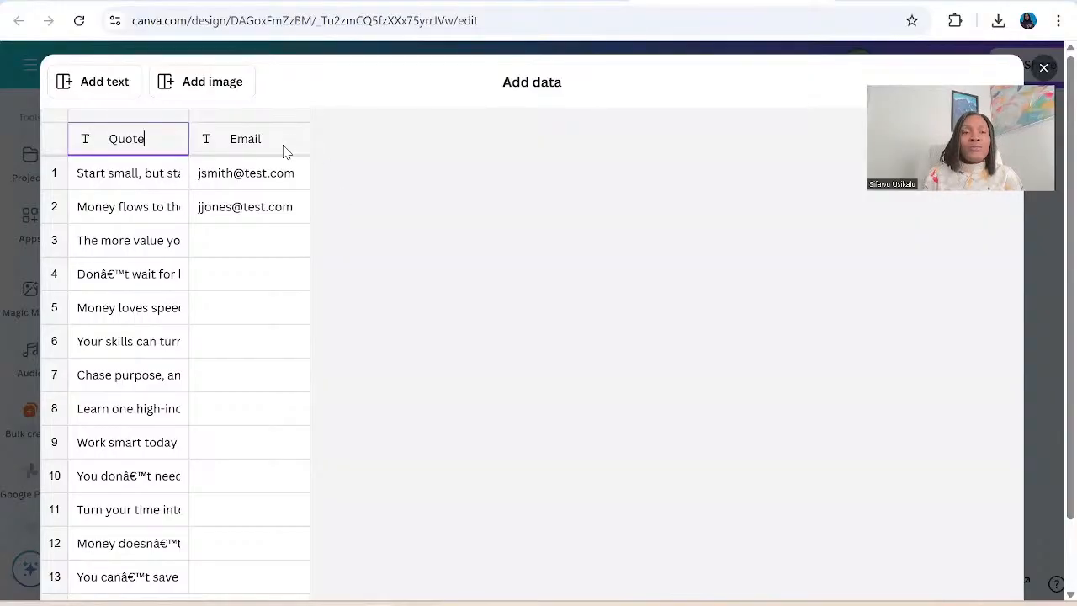
Clear the Email column's header and both sample entries, and submit the data table.
click(283, 151)
key(BackSpace)
key(BackSpace)
key(BackSpace)
key(BackSpace)
key(BackSpace)
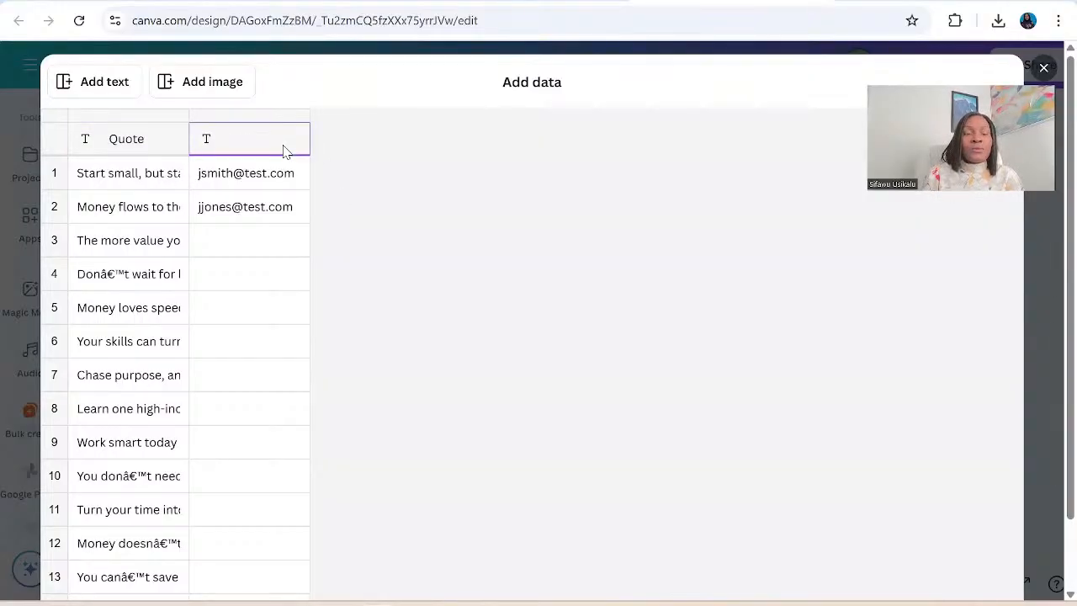
click(284, 187)
key(BackSpace)
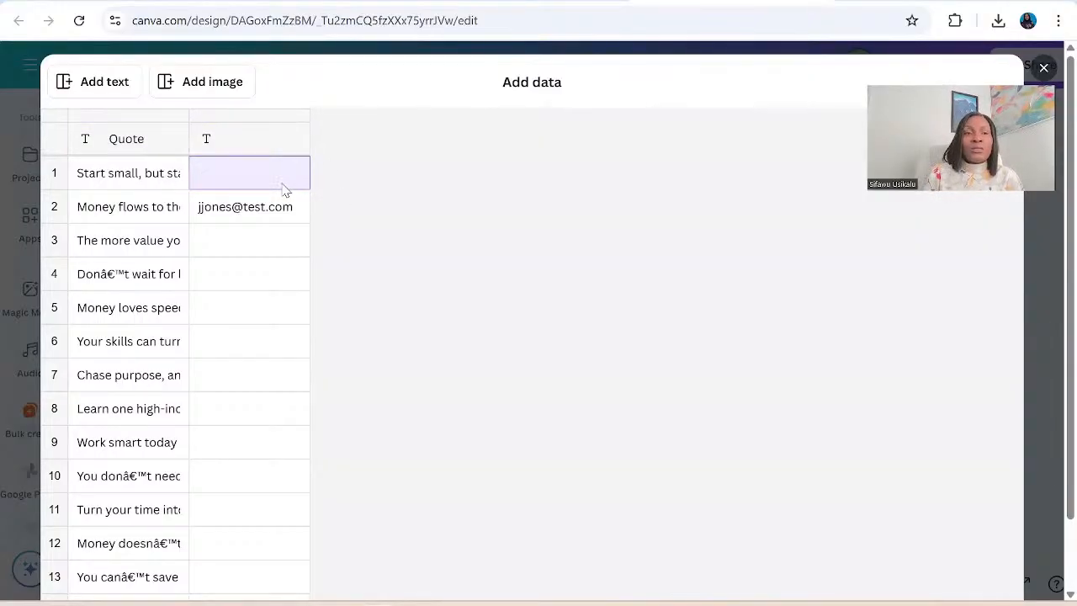
click(264, 215)
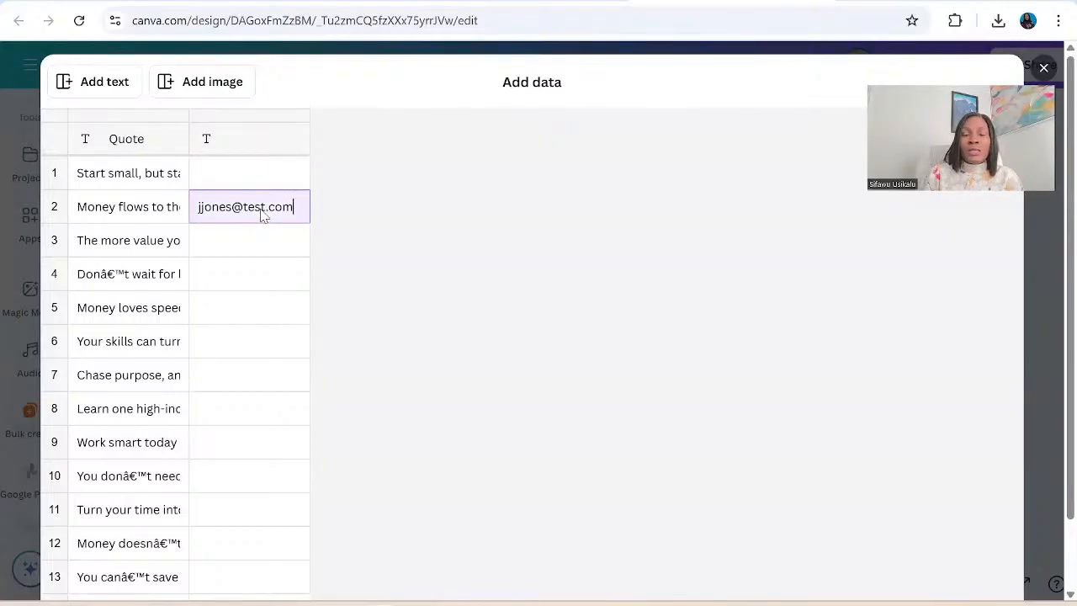
key(BackSpace)
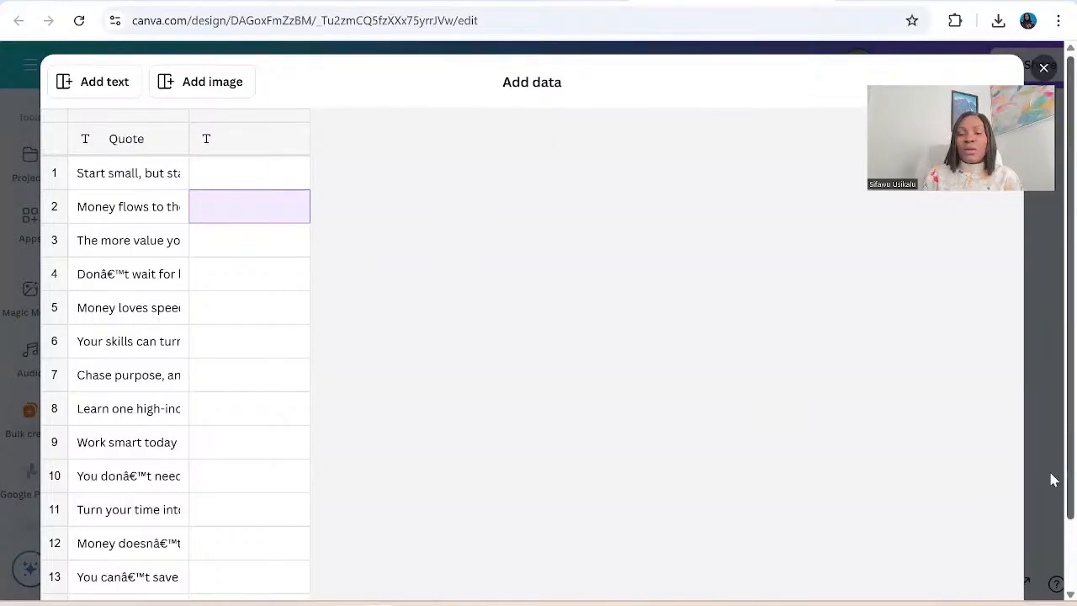
scroll(1053, 528, down, 2)
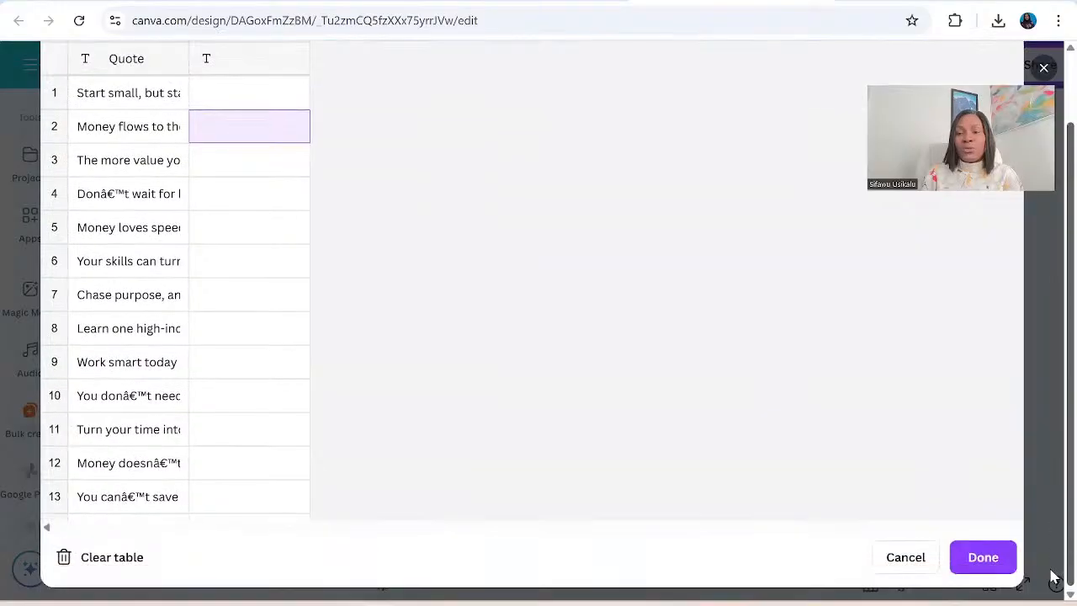
click(1014, 544)
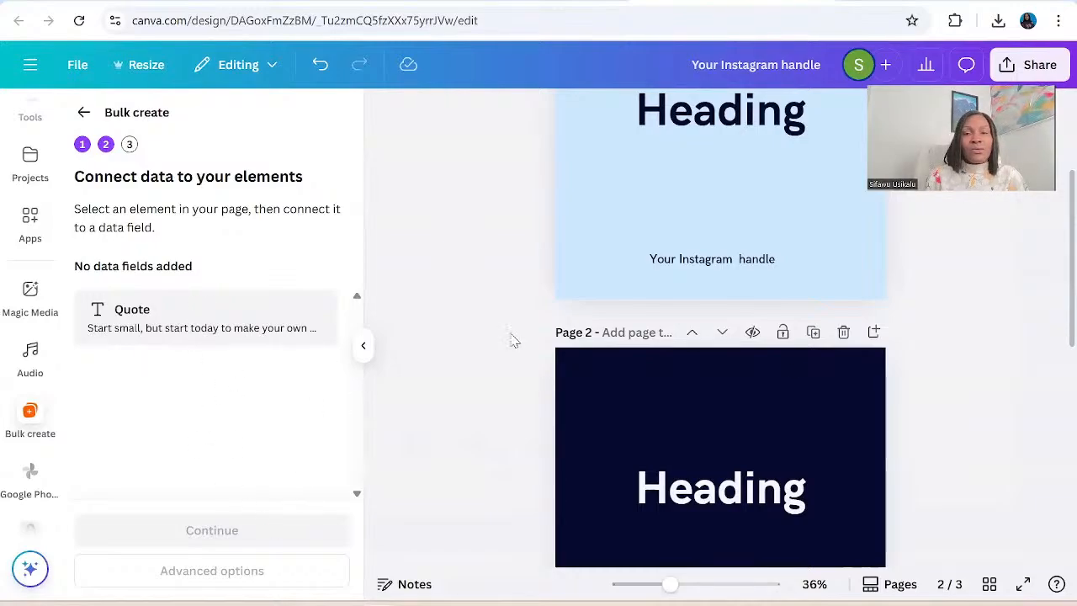
Look over the template pages and reopen the manual data table from the start of Bulk create.
scroll(797, 216, up, 2)
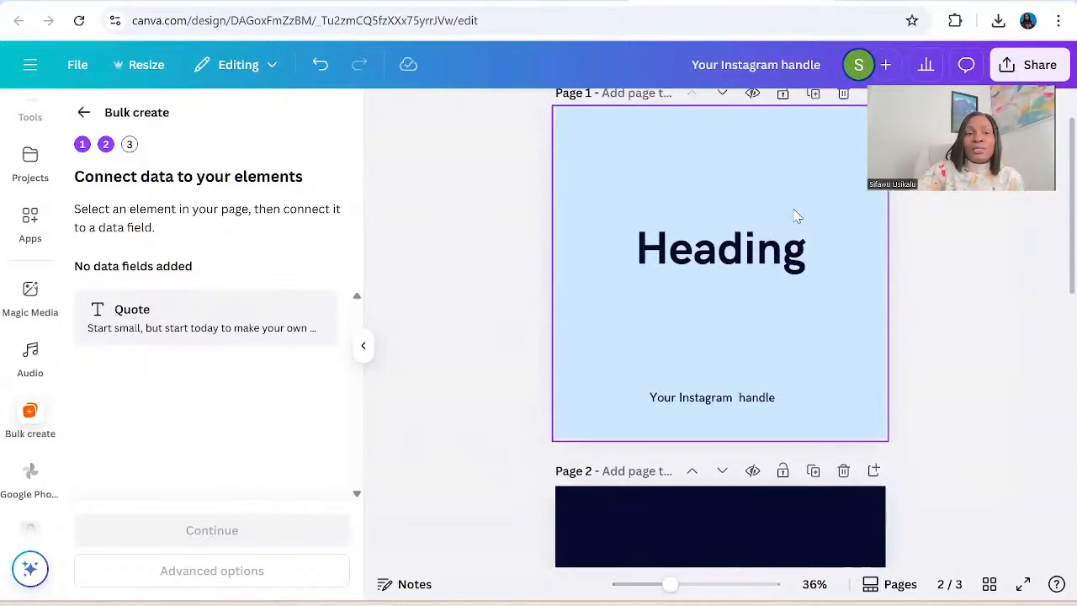
scroll(797, 217, up, 1)
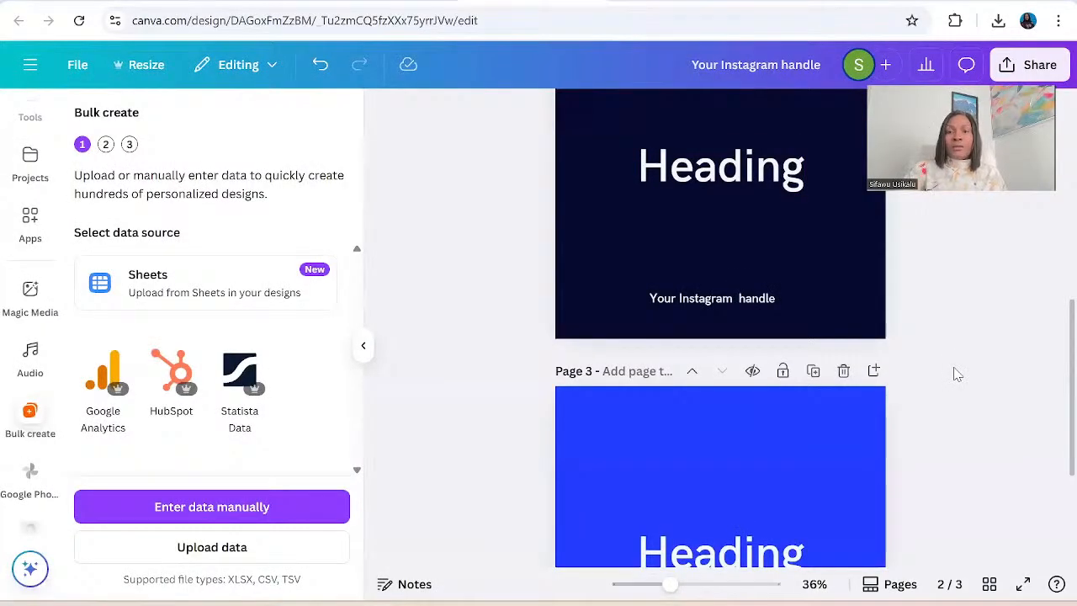
scroll(957, 374, up, 3)
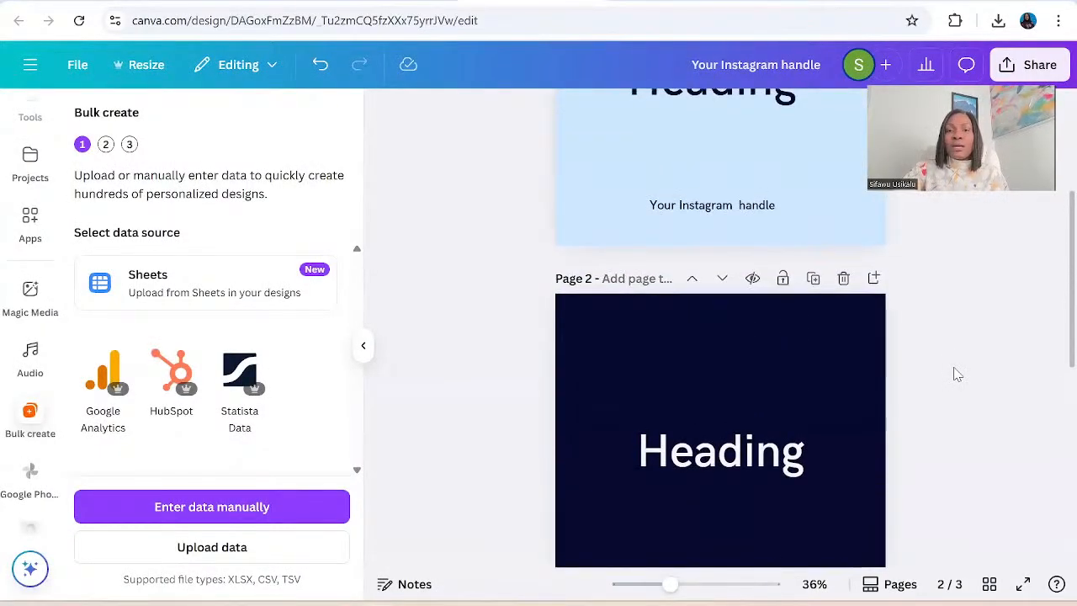
scroll(957, 374, up, 2)
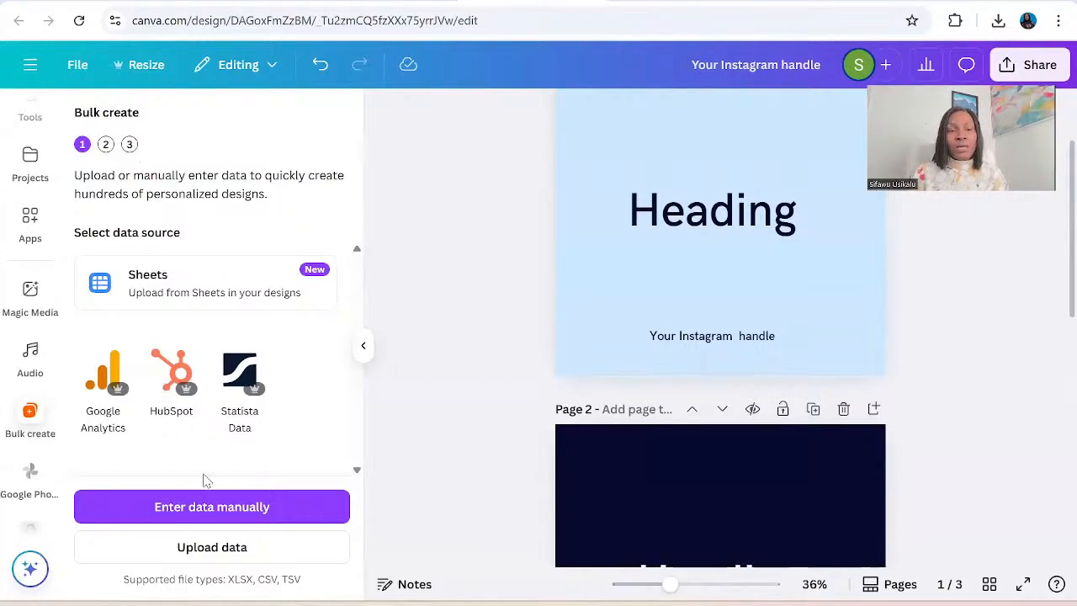
click(202, 512)
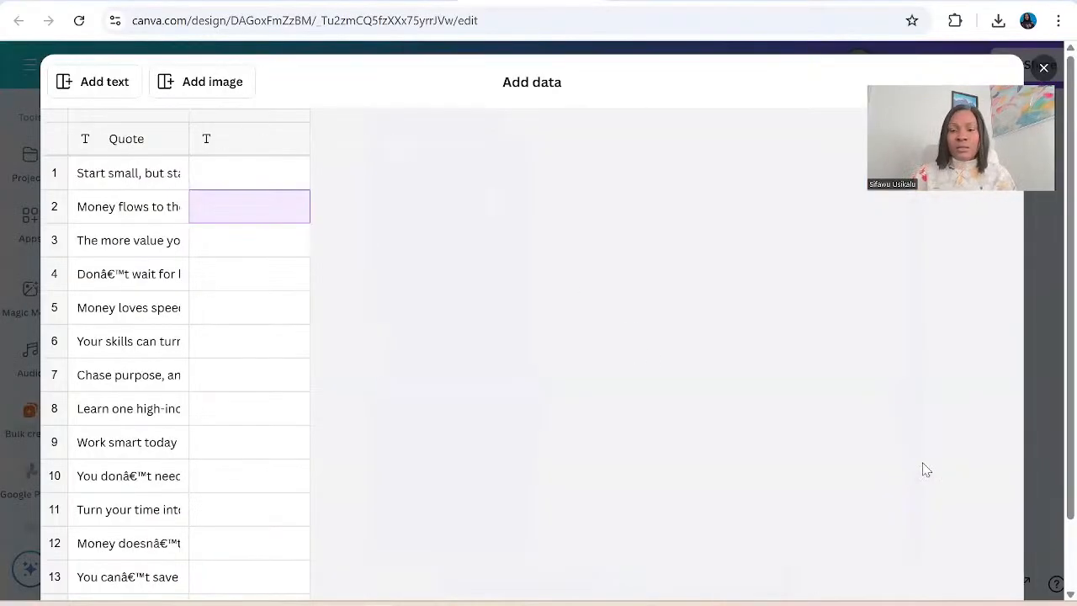
scroll(1052, 478, down, 2)
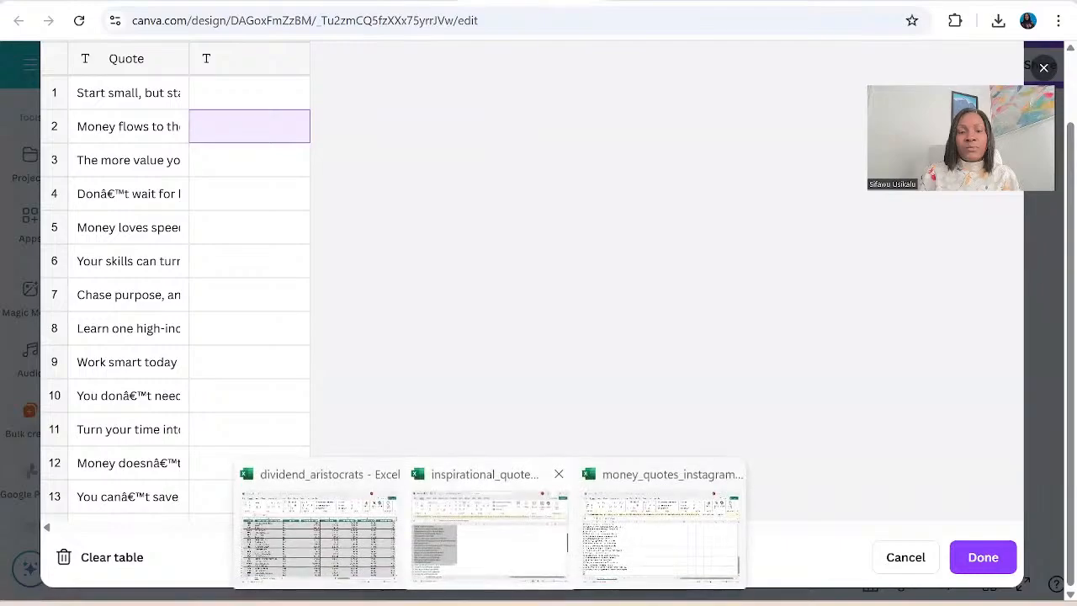
Switch to the money_quotes_instagram workbook in Excel and copy only cells A1 to A20.
click(491, 517)
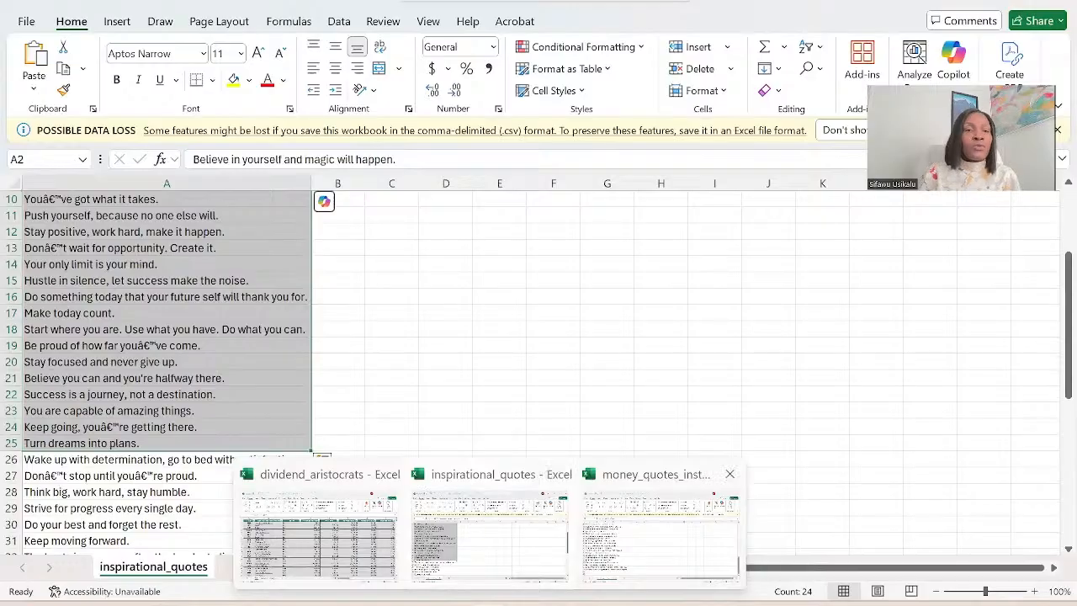
click(661, 536)
scroll(126, 258, up, 7)
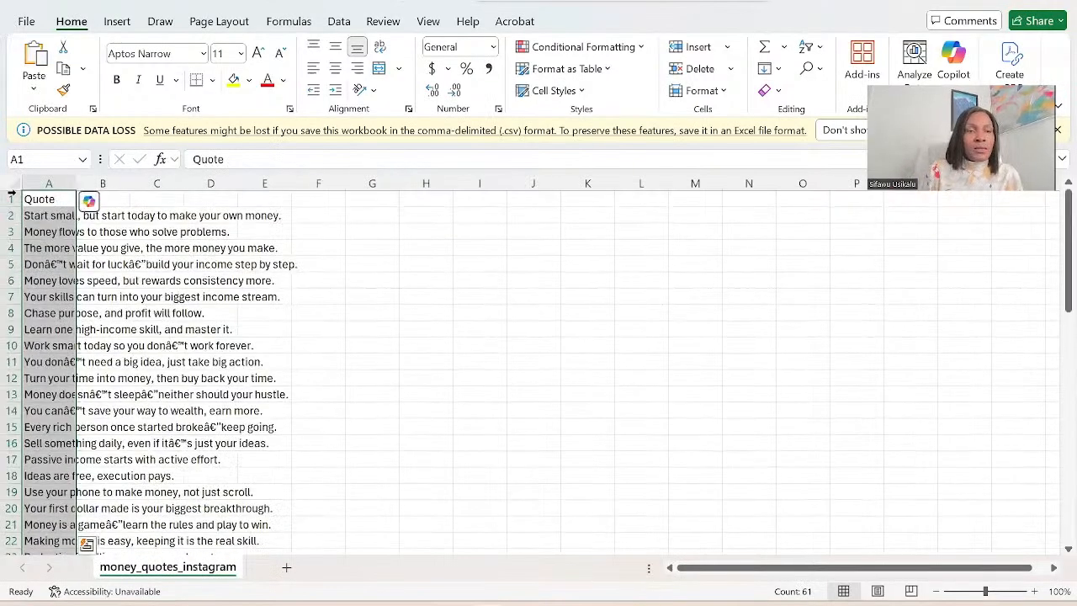
drag(32, 199, 56, 505)
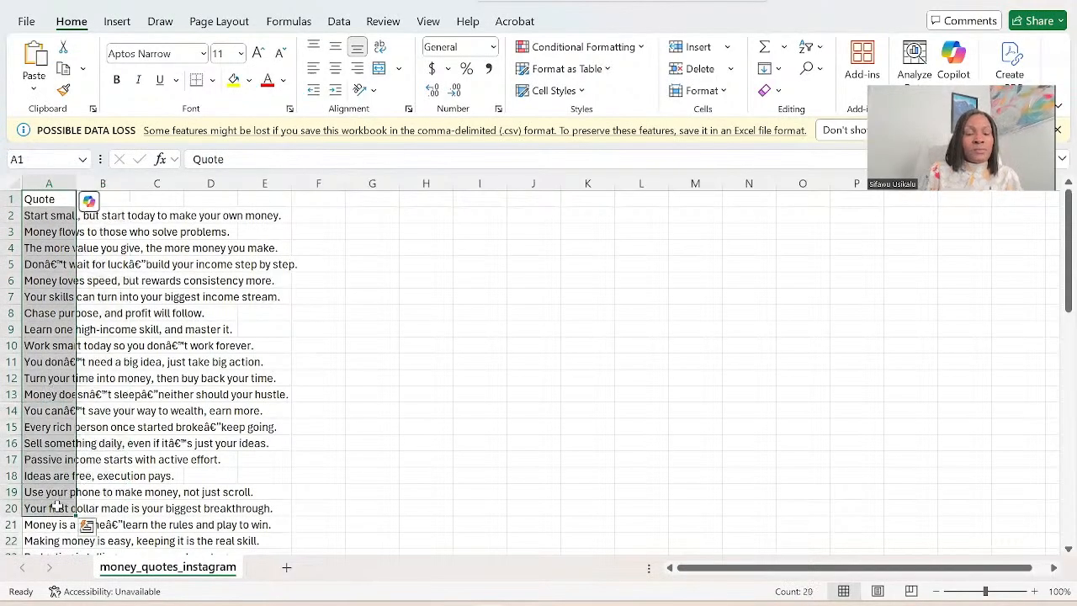
key(ctrl+c)
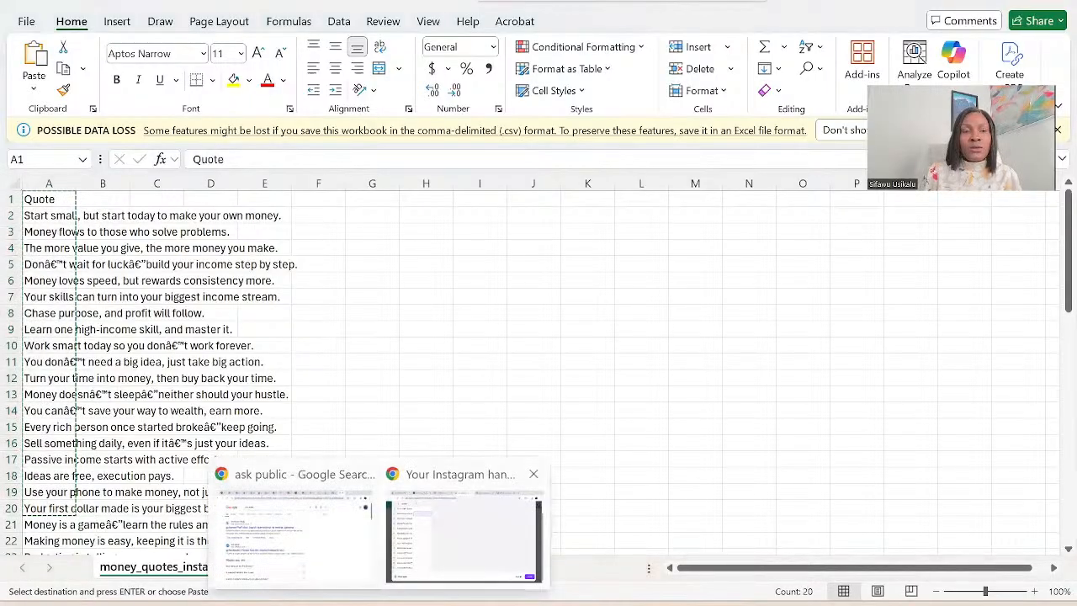
Return to the Canva data table, clear the first column's header and enter Quote in it again.
click(417, 523)
click(110, 58)
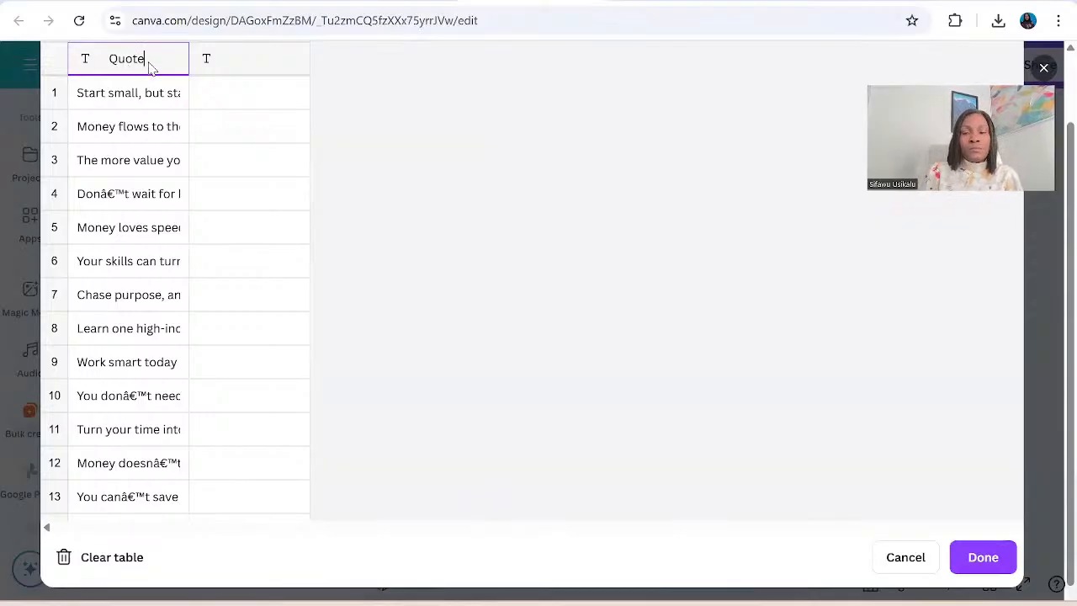
key(BackSpace)
key(BackSpace)
key(BackSpace)
key(BackSpace)
key(BackSpace)
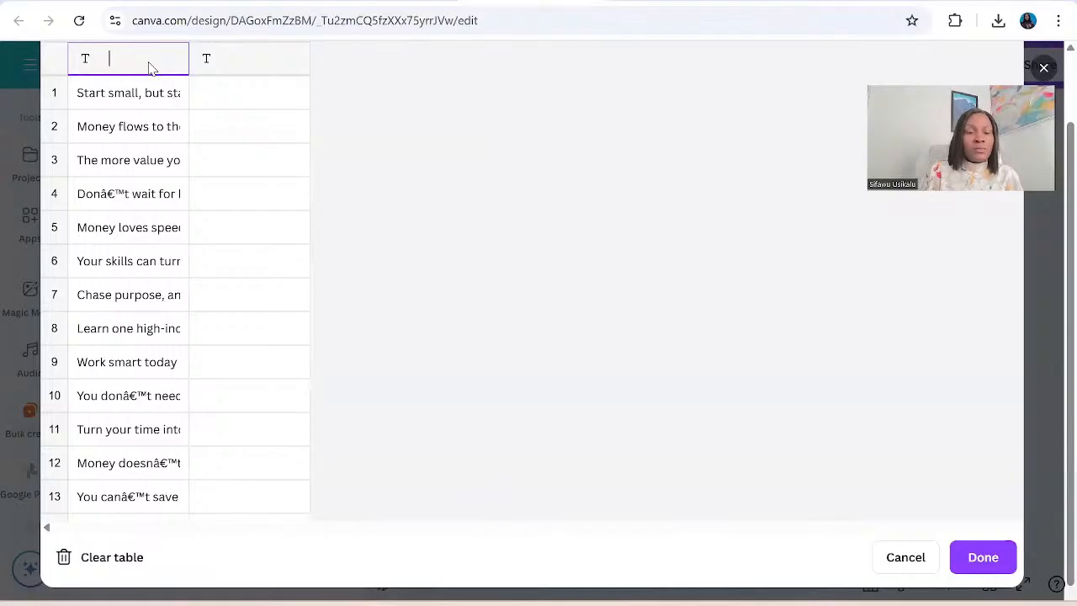
text(Quote)
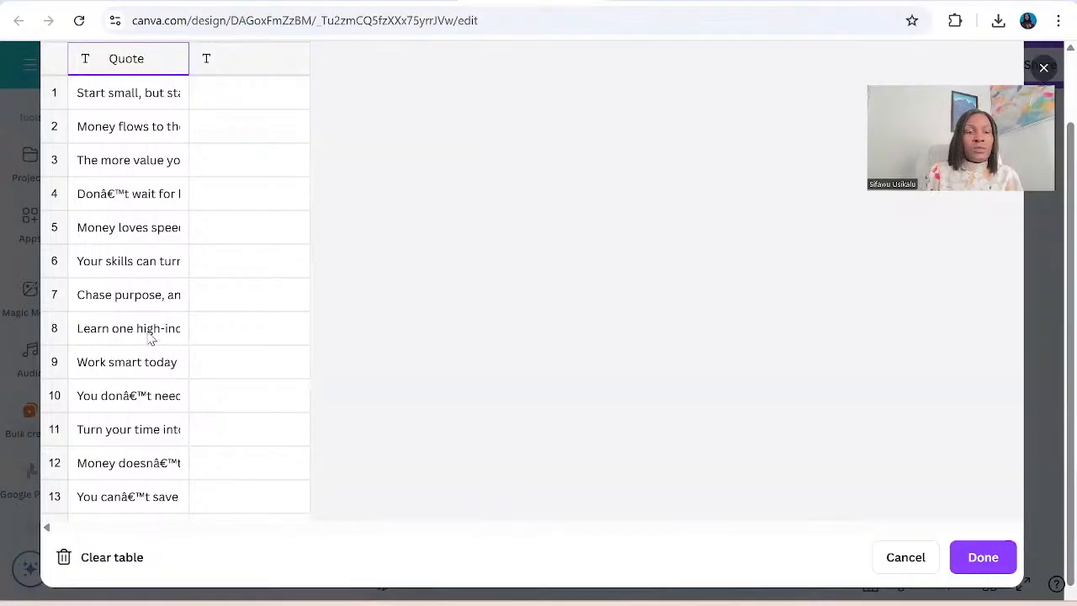
Examine the rows of the Quote column to check which quotes the data table contains.
scroll(195, 311, down, 5)
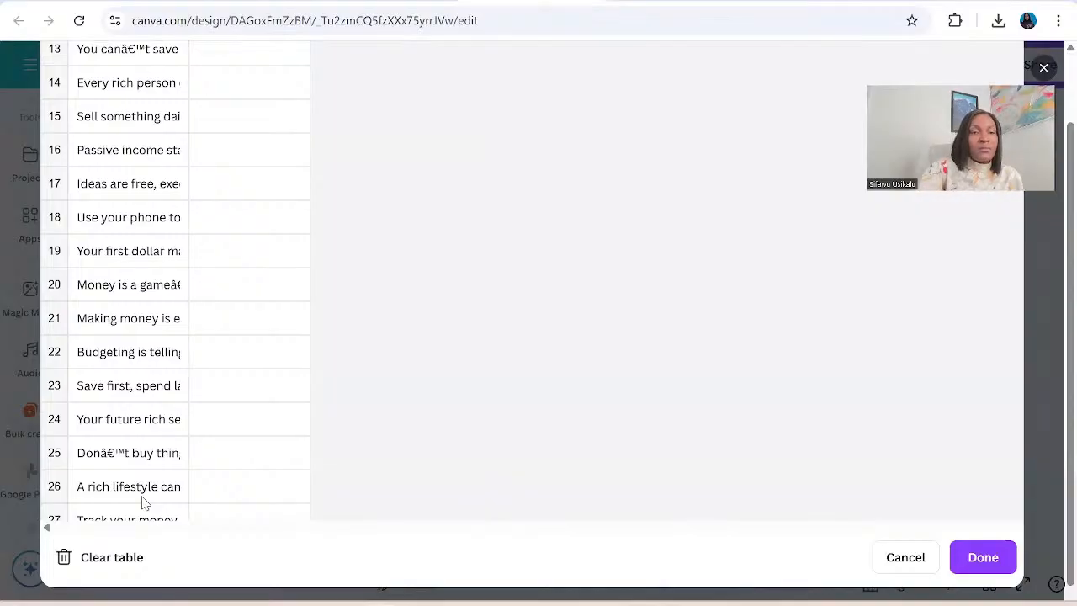
scroll(144, 503, down, 3)
scroll(143, 502, up, 10)
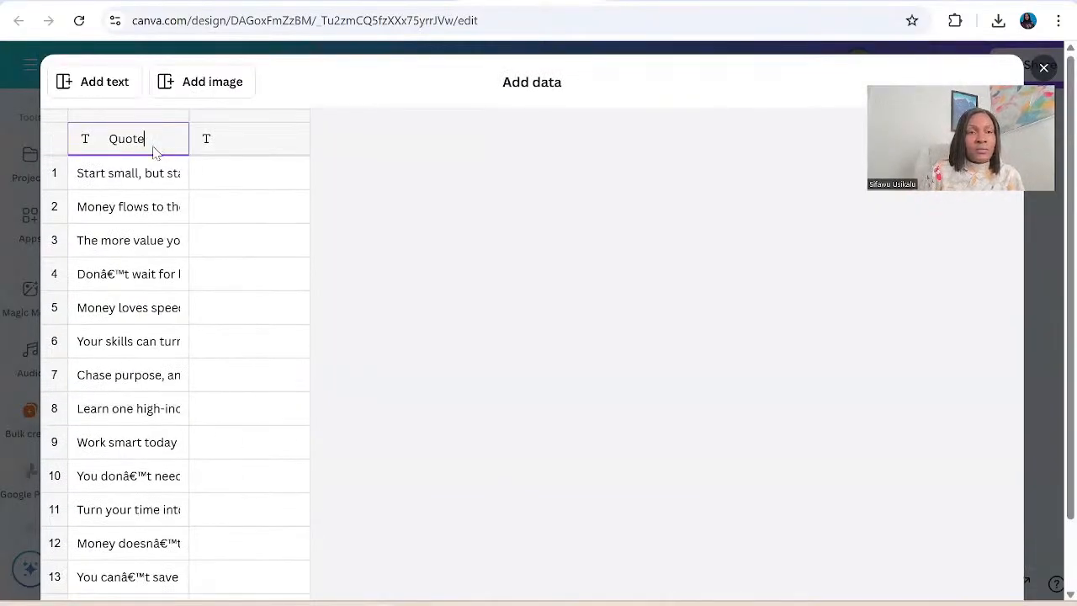
click(99, 177)
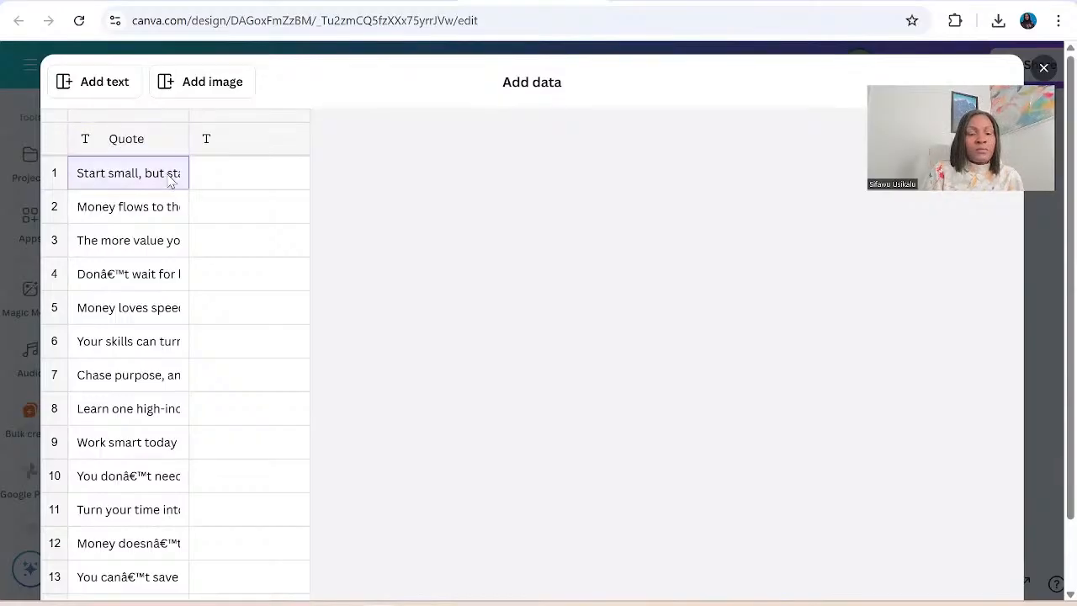
click(125, 139)
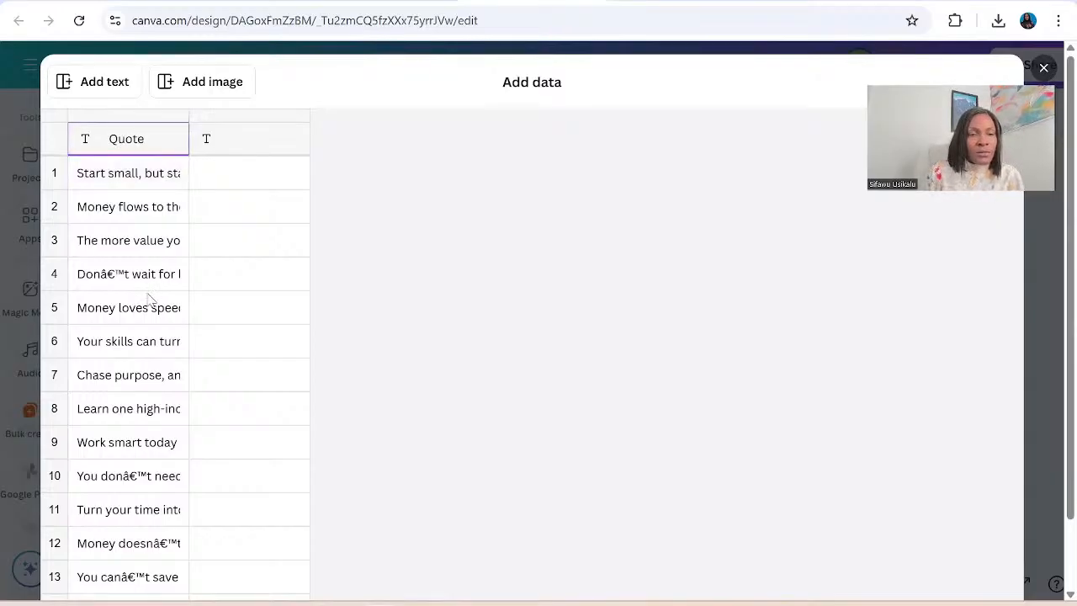
scroll(148, 299, down, 7)
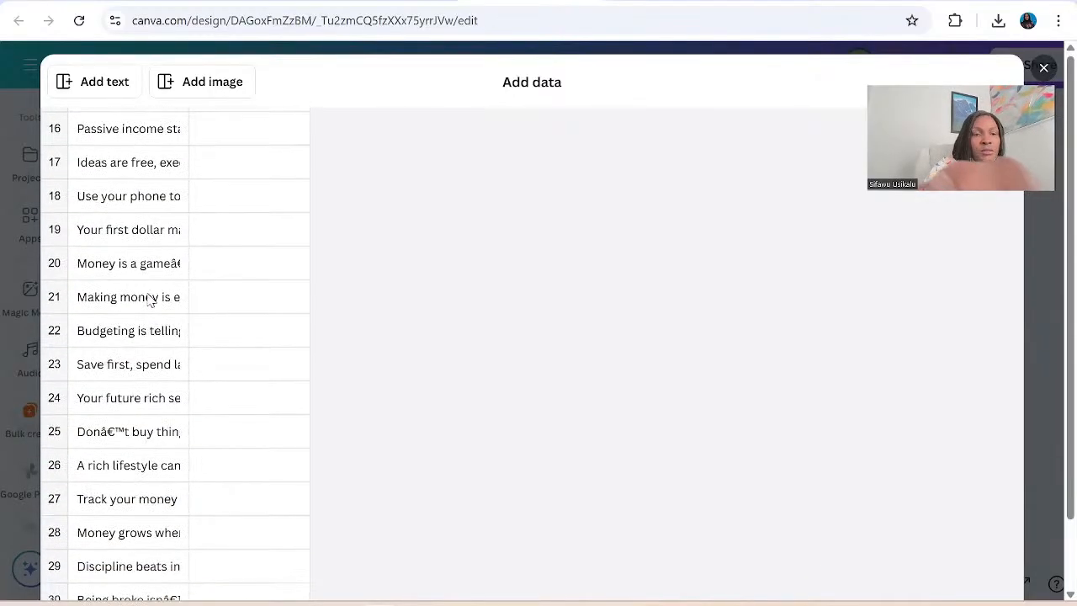
scroll(148, 299, down, 3)
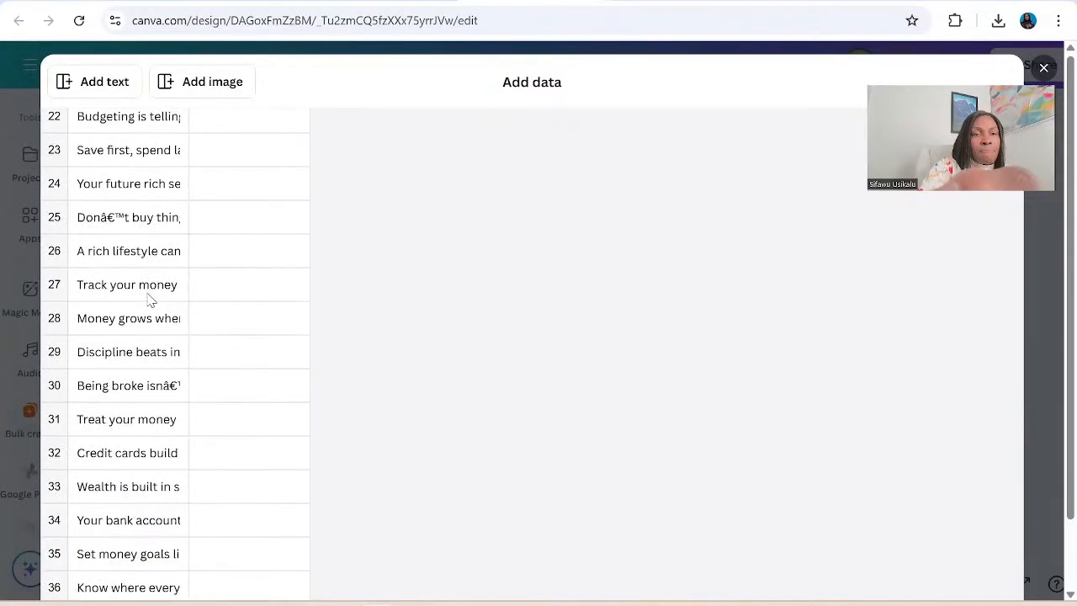
scroll(148, 300, up, 4)
scroll(148, 301, up, 8)
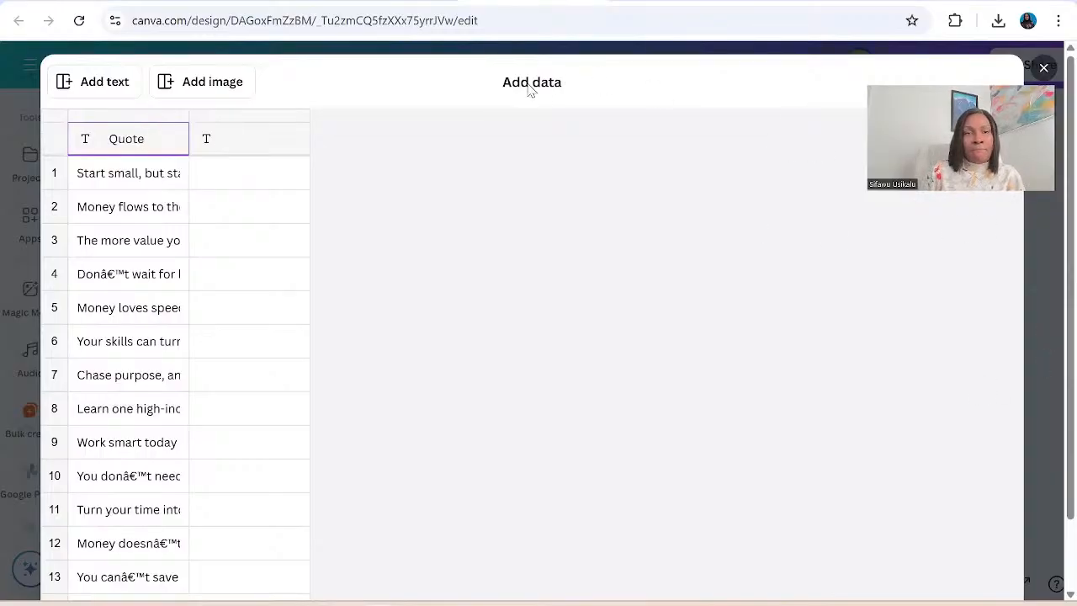
Add two more text columns to the data table.
click(87, 91)
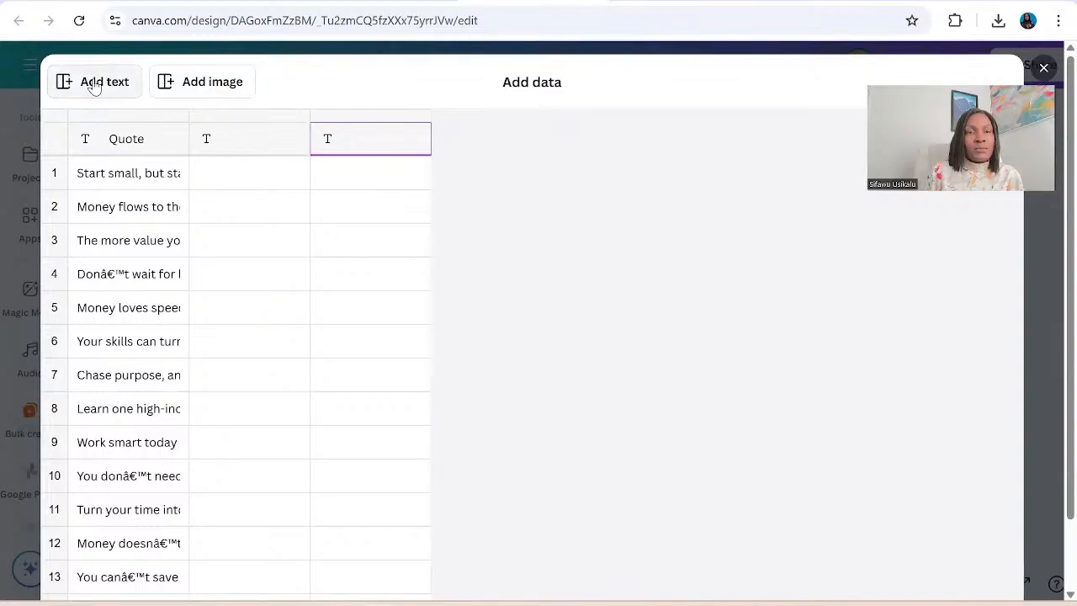
click(95, 88)
Try to delete the header row and the Quote column, and undo the column deletion.
click(148, 149)
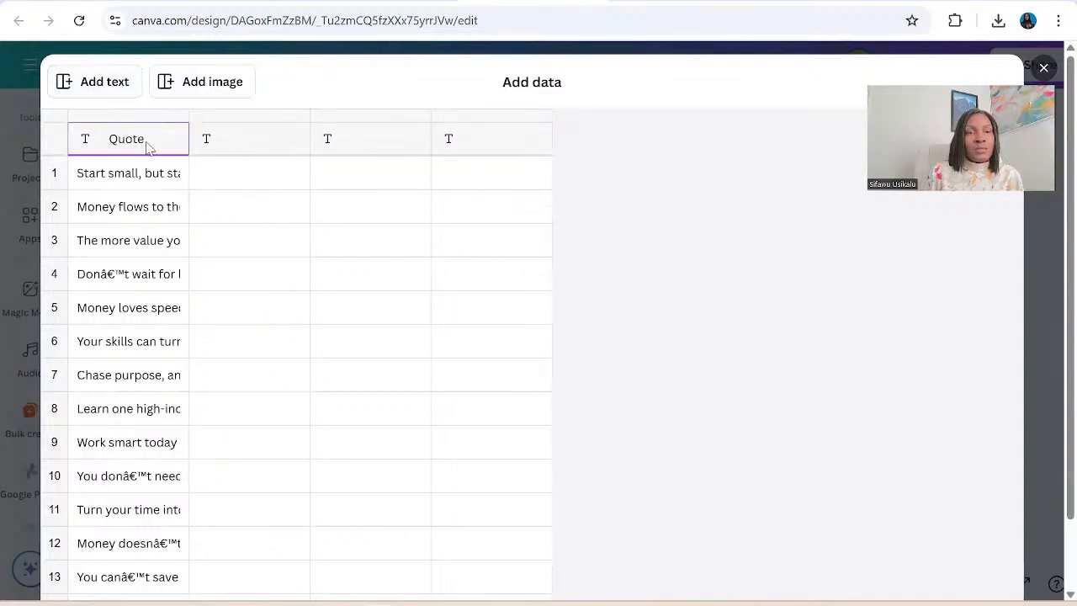
right_click(148, 148)
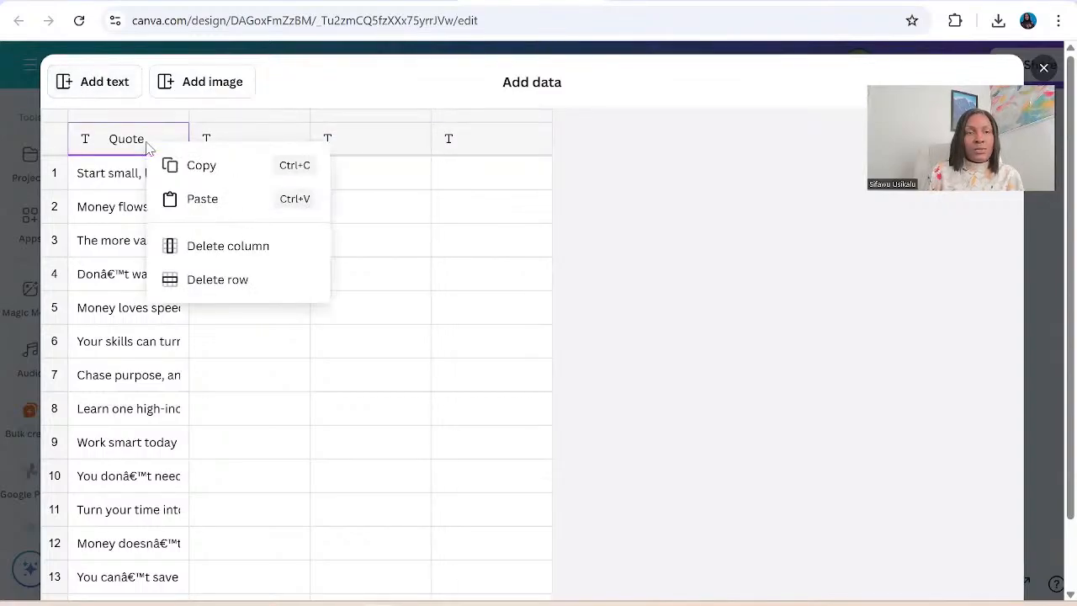
click(239, 287)
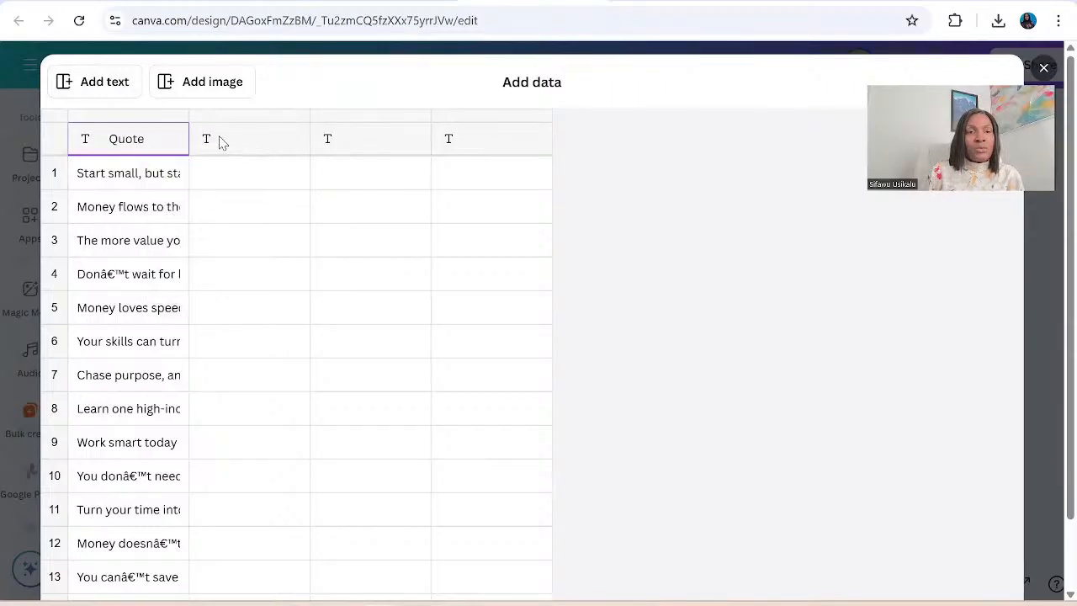
right_click(155, 145)
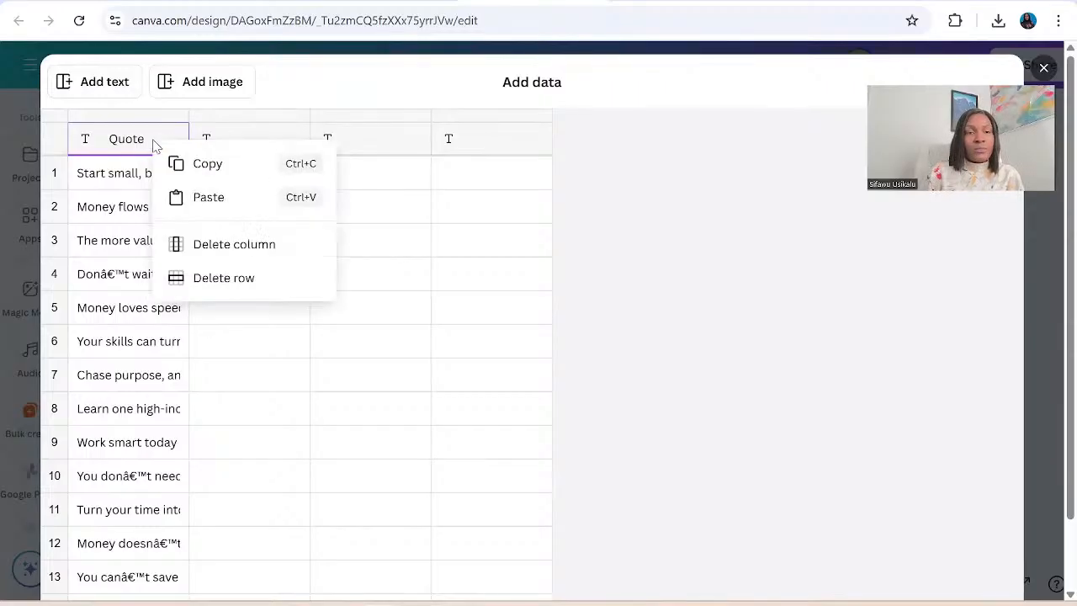
click(245, 250)
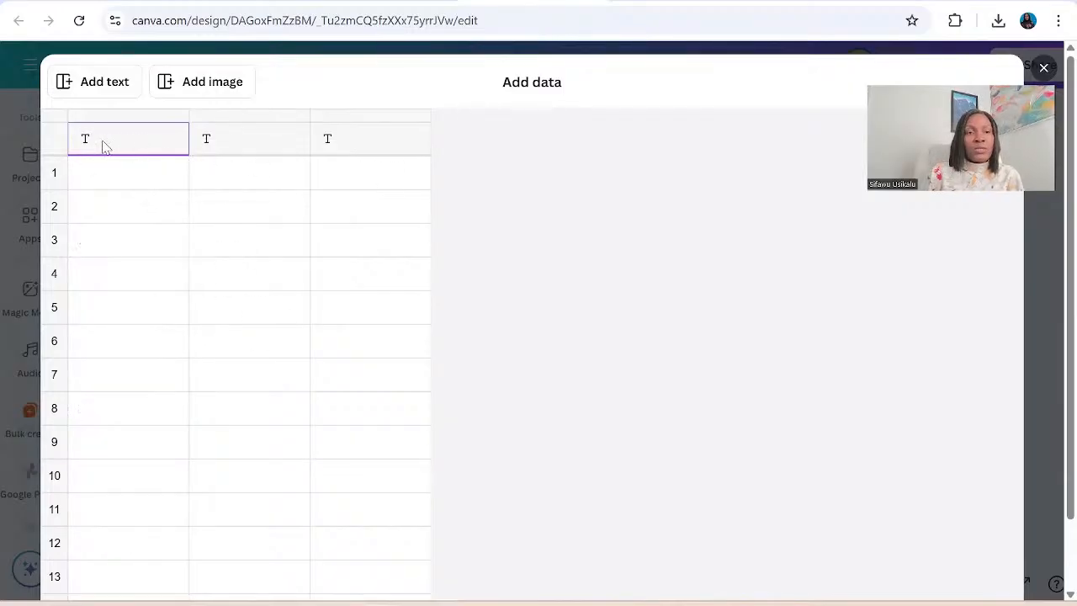
key(ctrl+z)
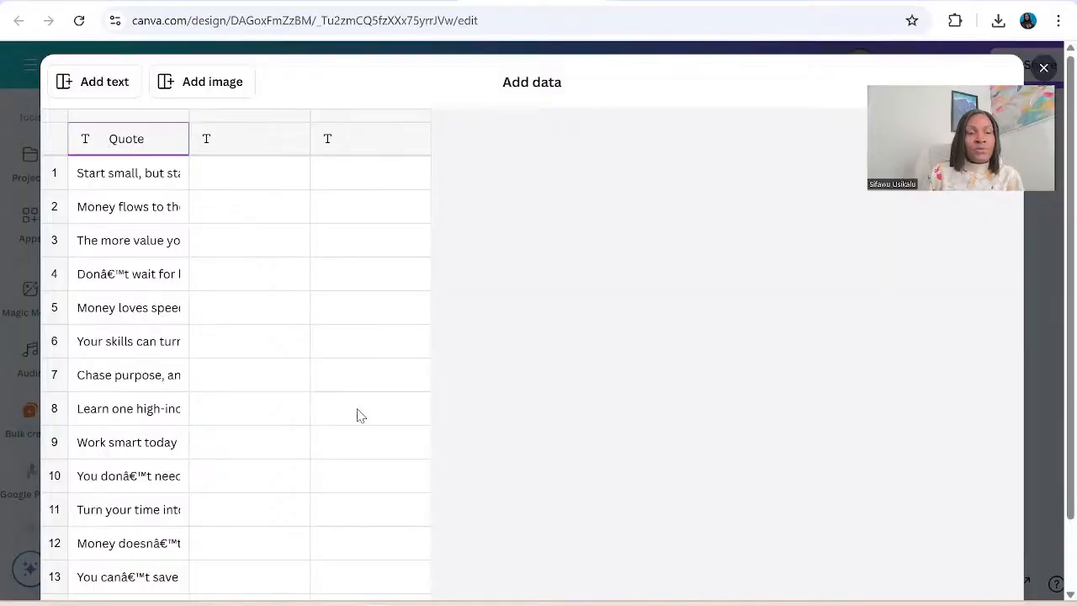
Look through the Quote column's rows and read the full text of the quote in row 12.
scroll(284, 373, down, 4)
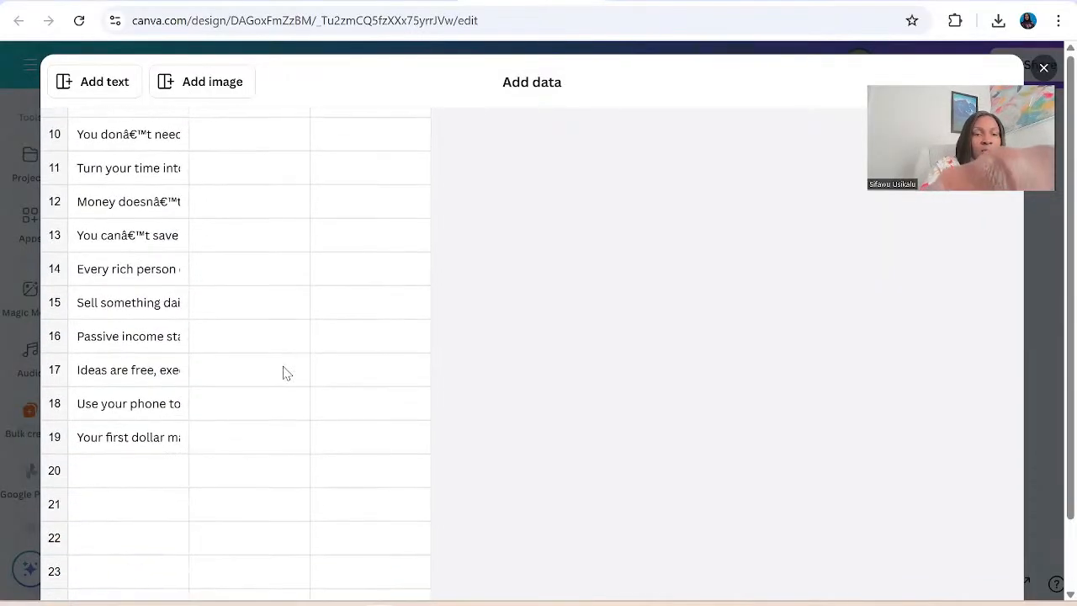
scroll(283, 373, up, 1)
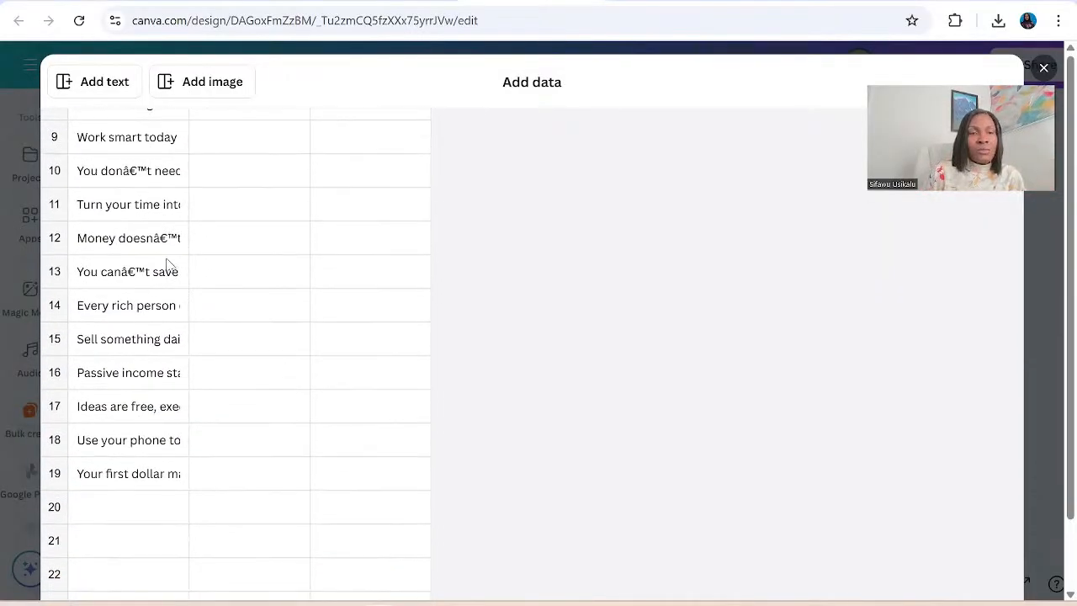
click(175, 240)
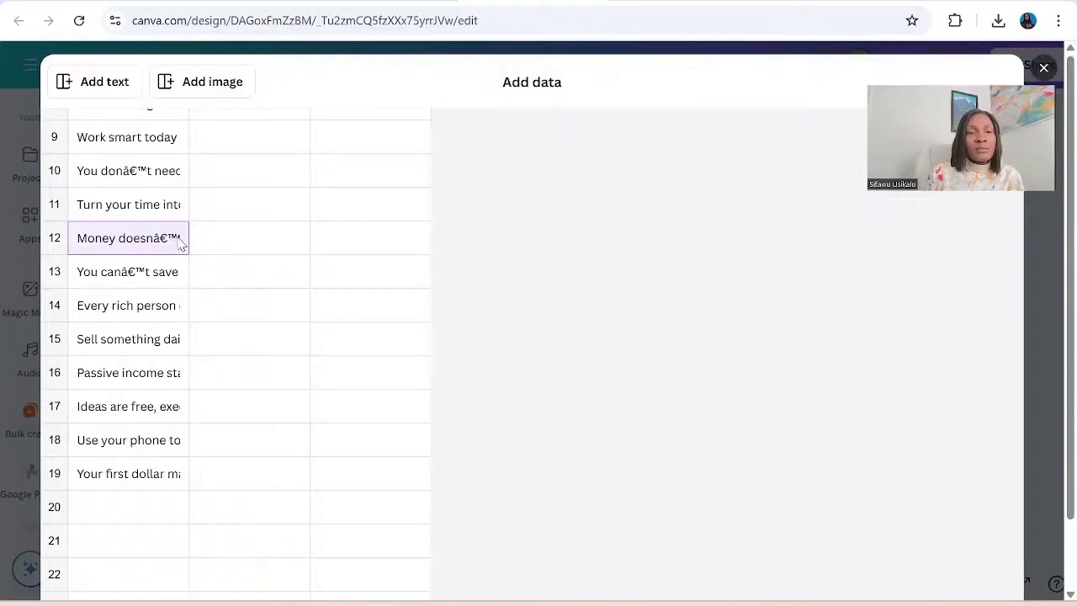
click(179, 242)
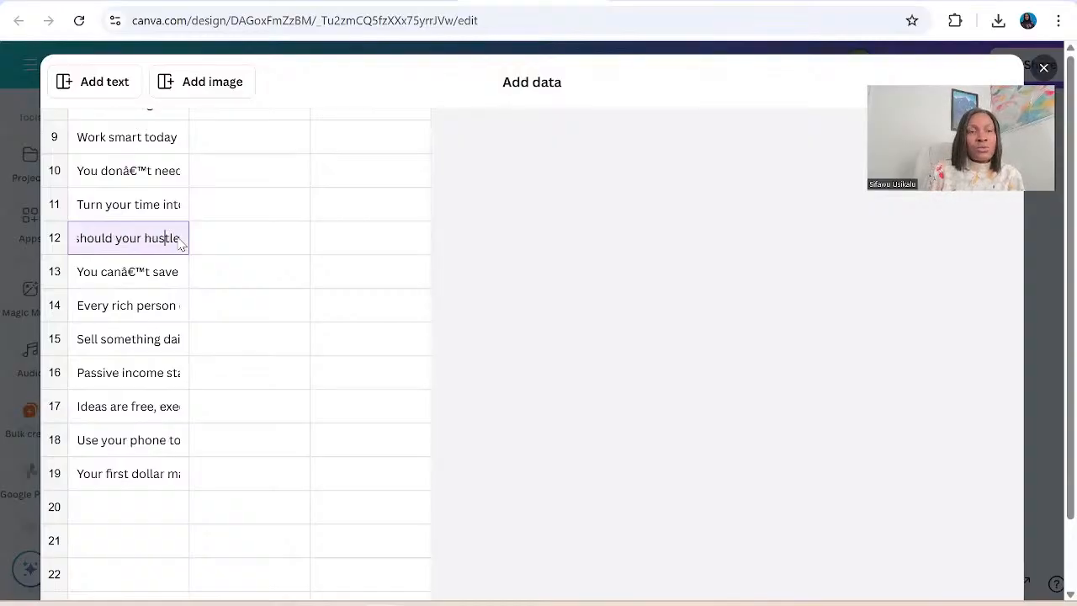
key(Left)
key(Left)
key(Left)
key(Left)
key(Left)
key(Left)
key(Left)
key(Left)
key(Left)
key(Left)
key(Left)
key(Left)
key(Left)
key(Left)
key(Left)
key(Left)
key(Left)
key(Left)
key(Left)
key(Left)
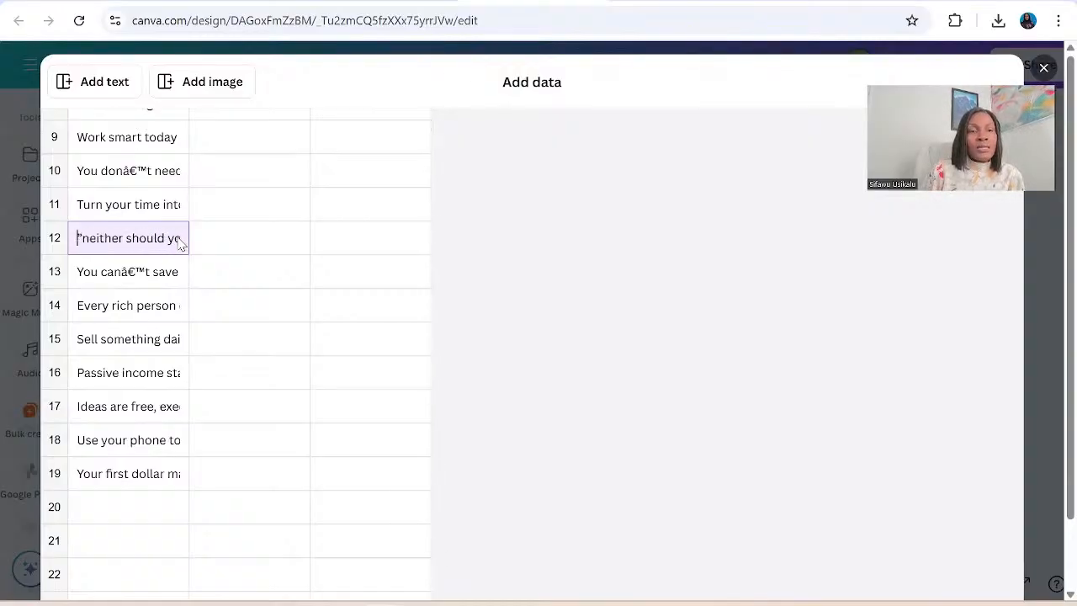
key(Tab)
key(Tab)
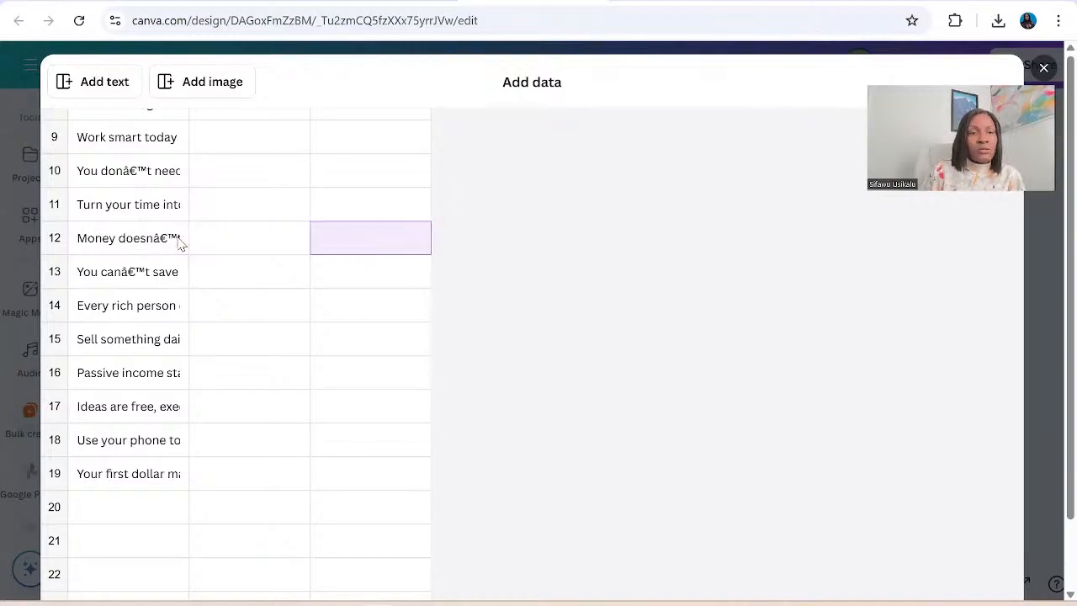
Replace the garbled characters in "doesn't" in row 12's quote with an apostrophe.
click(180, 243)
click(180, 242)
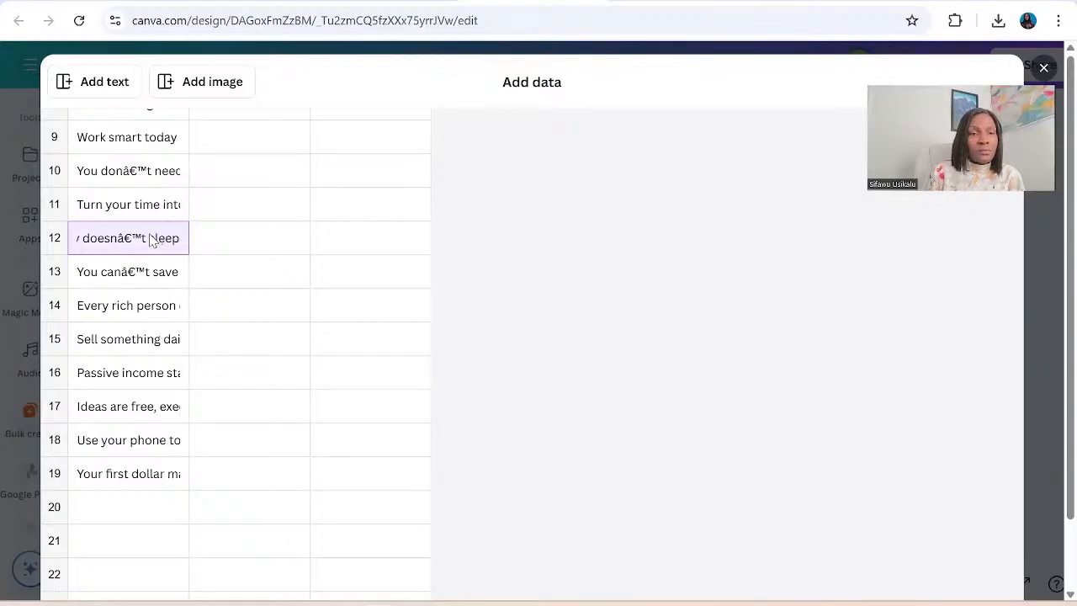
scroll(154, 239, left, 1)
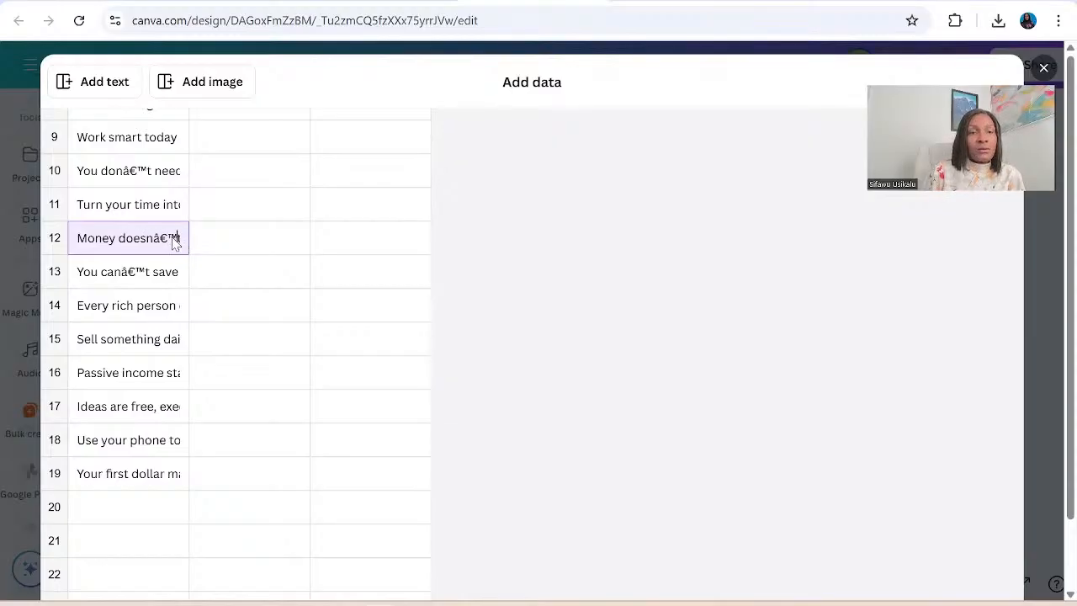
key(BackSpace)
key(BackSpace)
key(BackSpace)
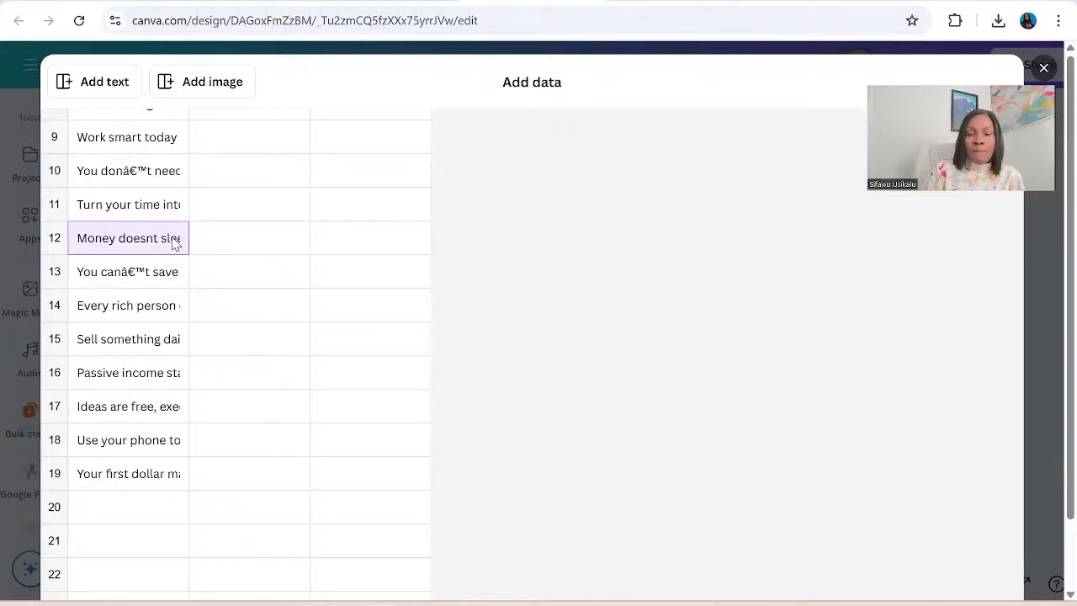
text(')
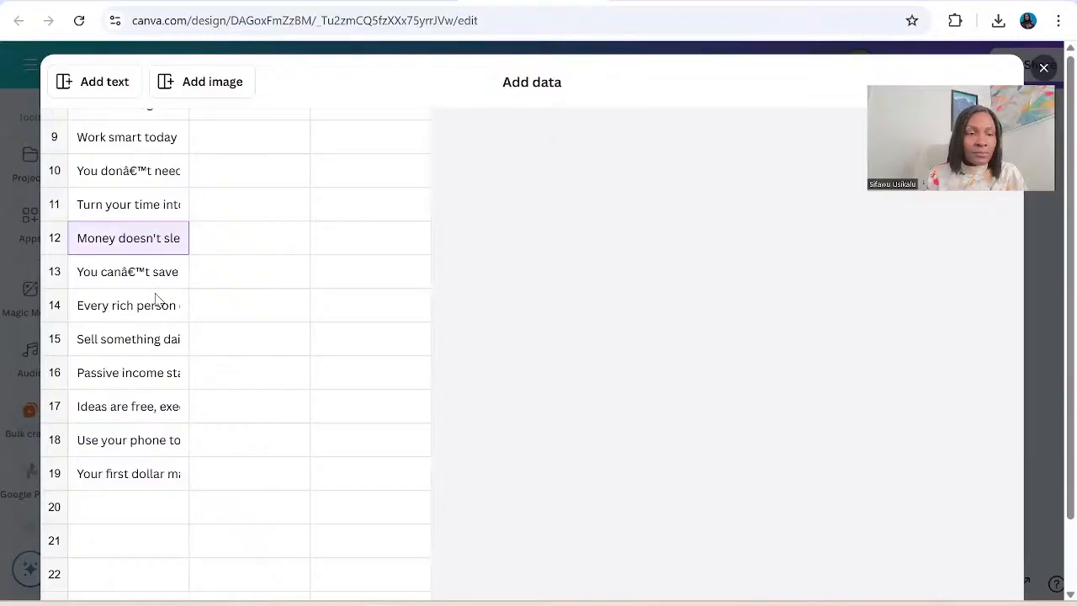
Switch to the money_quotes_instagram workbook in Excel and copy cell A21.
scroll(250, 272, up, 5)
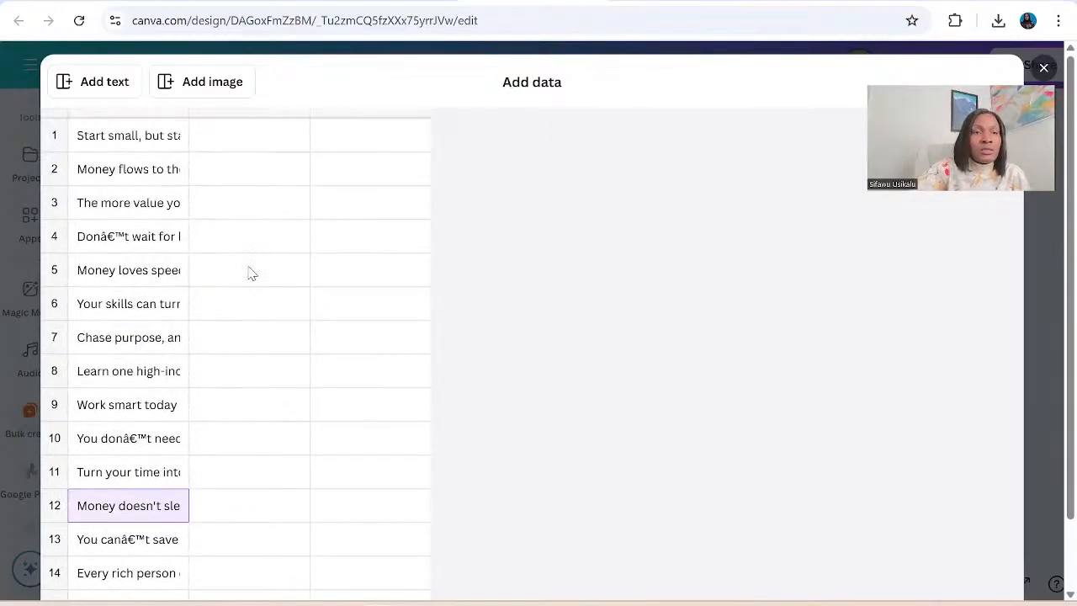
scroll(250, 271, down, 5)
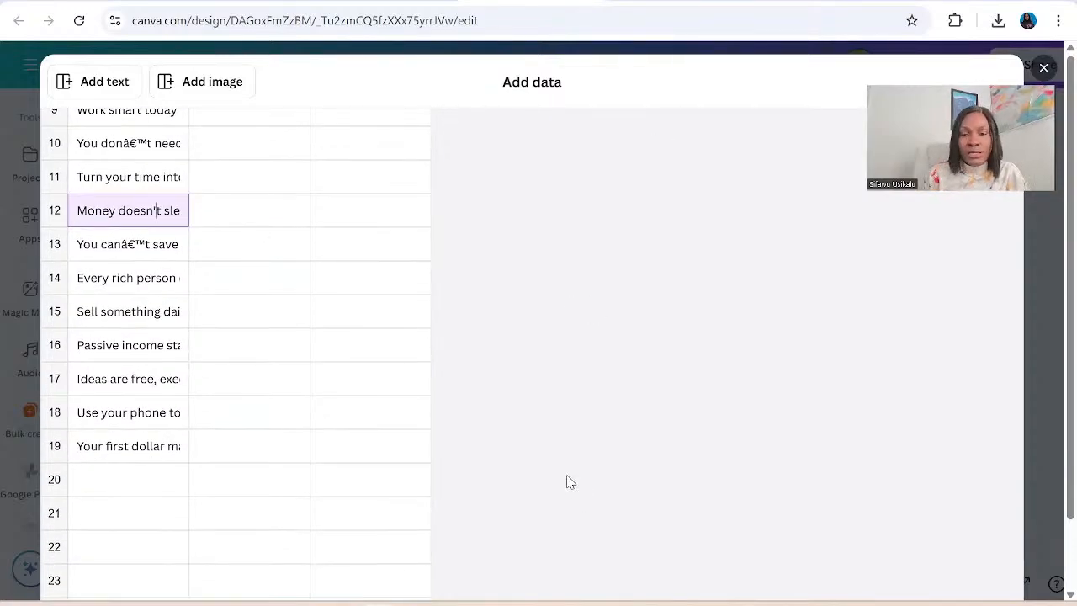
mouse_move(487, 601)
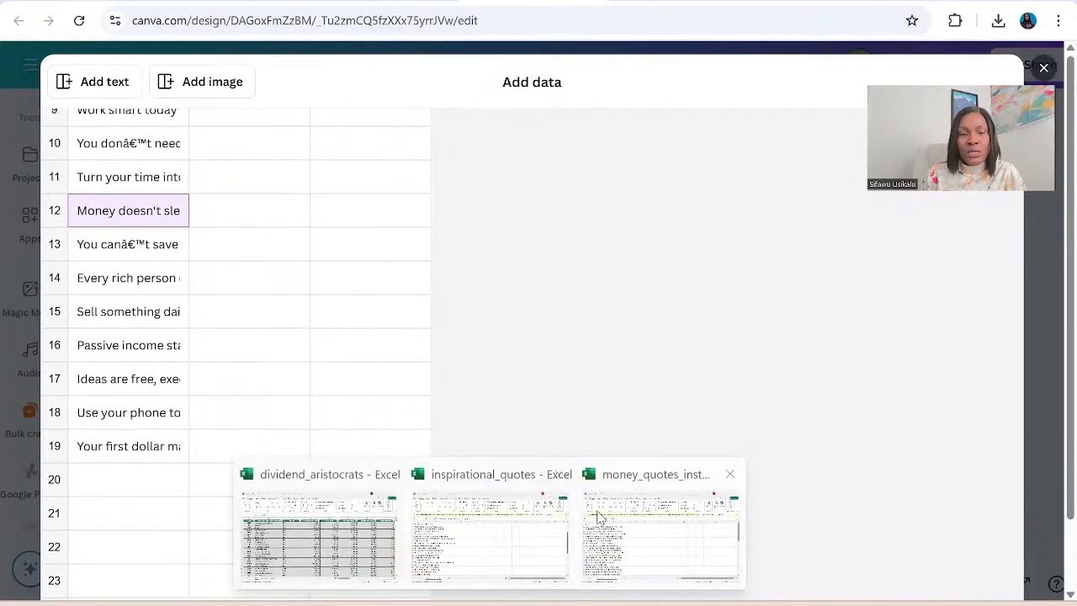
click(600, 518)
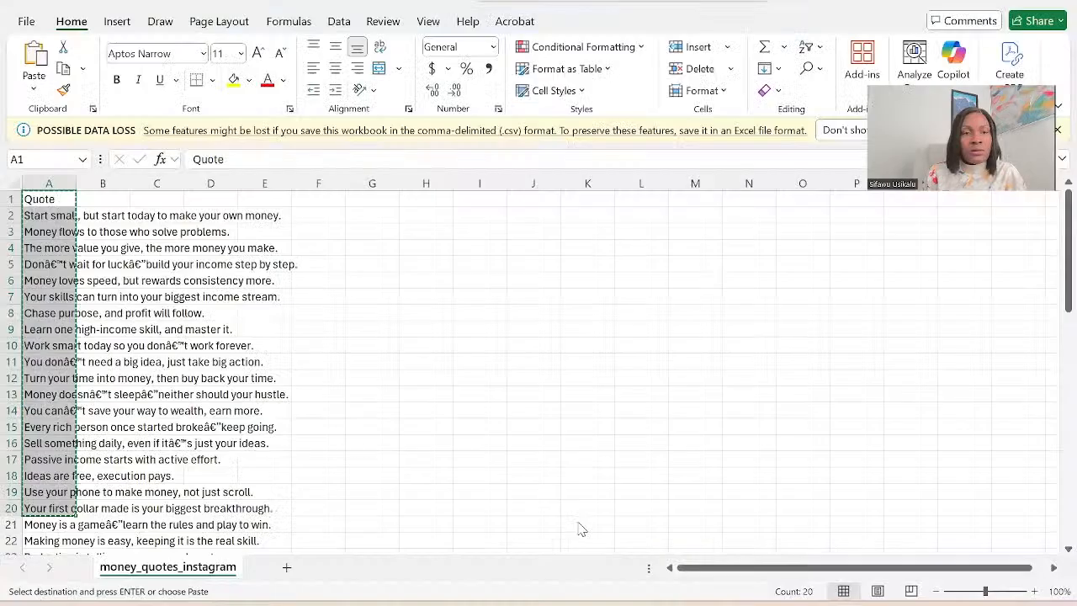
click(53, 528)
key(ctrl+c)
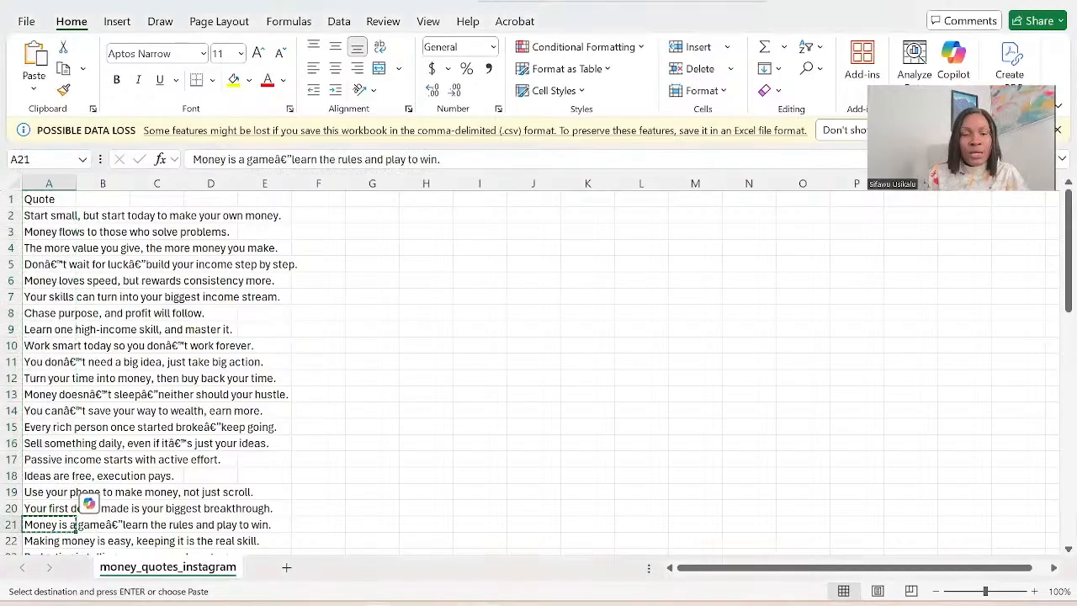
Return to the Canva data table and paste the copied quote into row 20 of the Quote column.
mouse_move(383, 599)
click(463, 587)
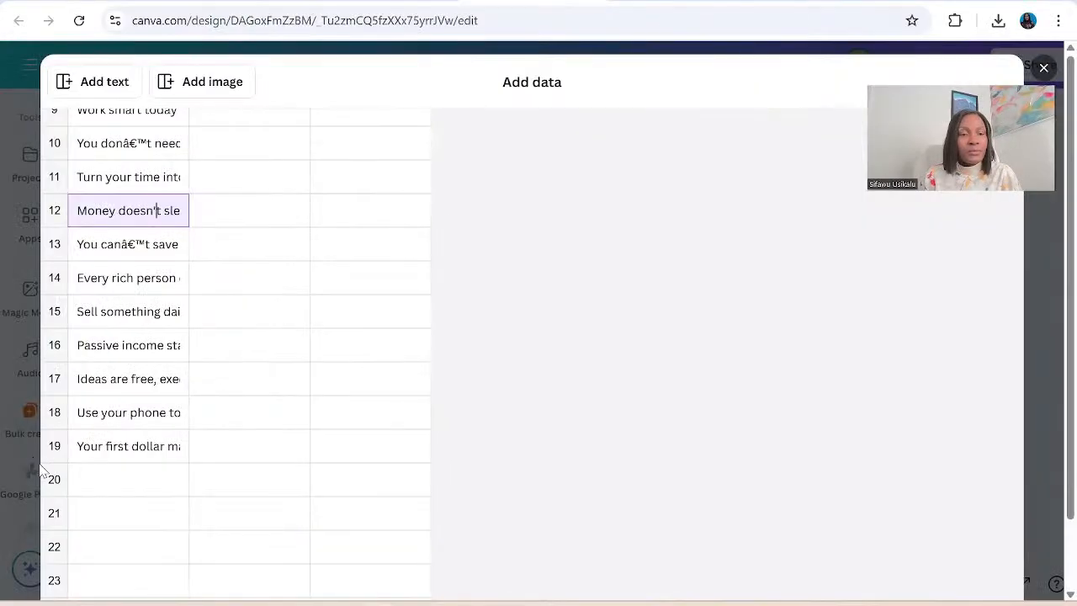
click(113, 480)
key(ctrl+v)
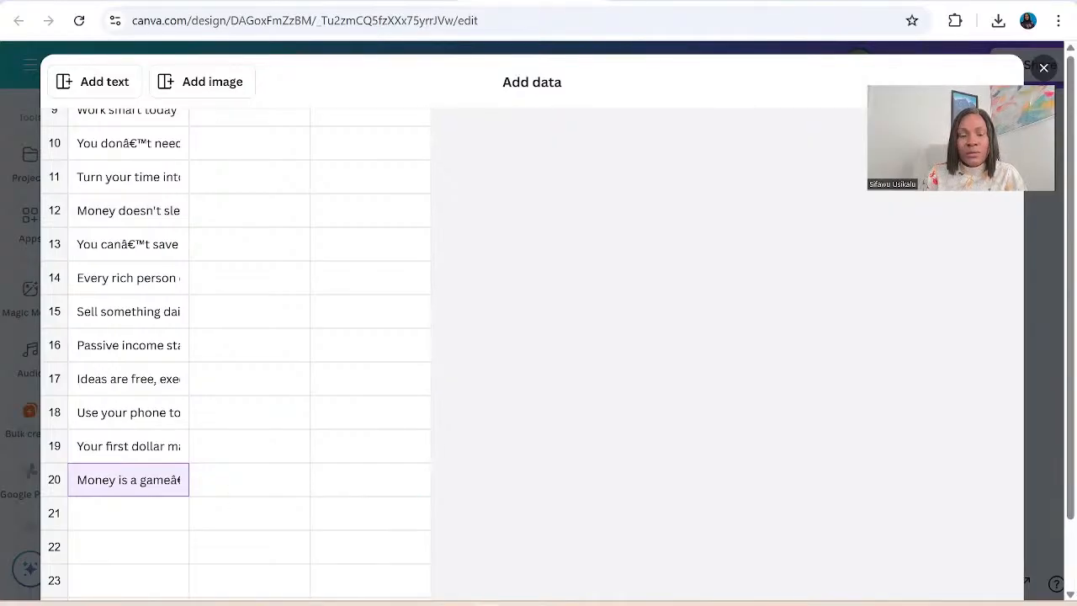
Switch to the money_quotes_instagram workbook in Excel and copy cells A22 to A41.
mouse_move(491, 603)
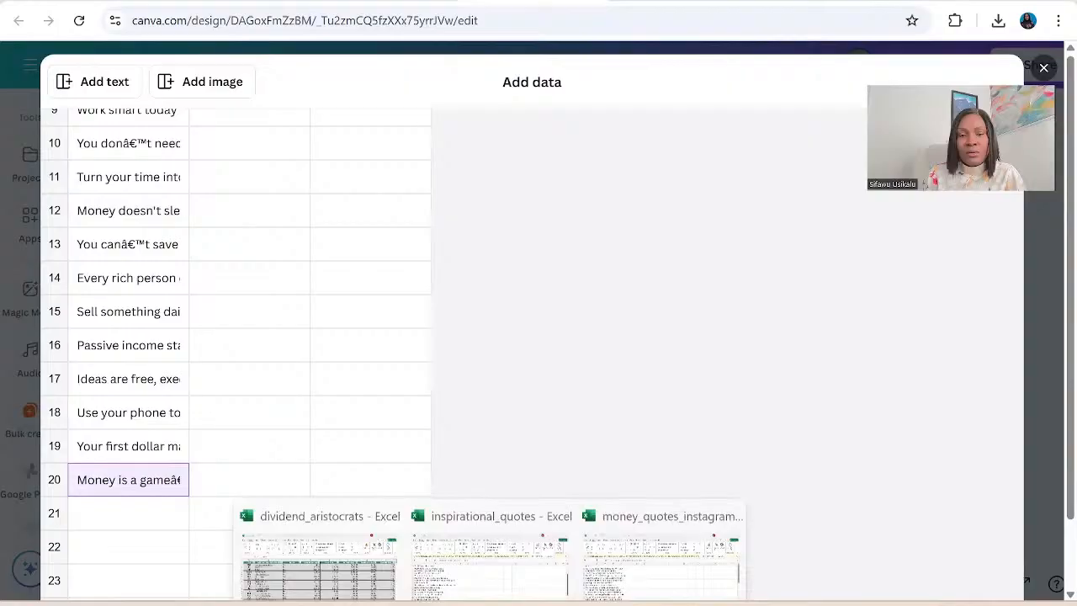
click(661, 540)
scroll(156, 418, down, 6)
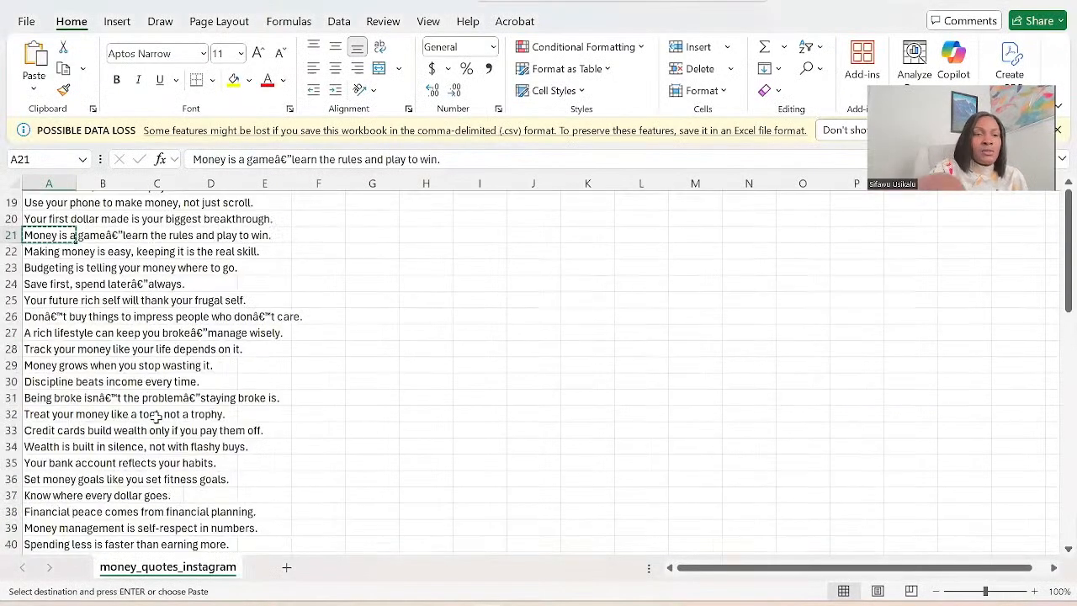
click(30, 250)
drag(29, 250, 21, 443)
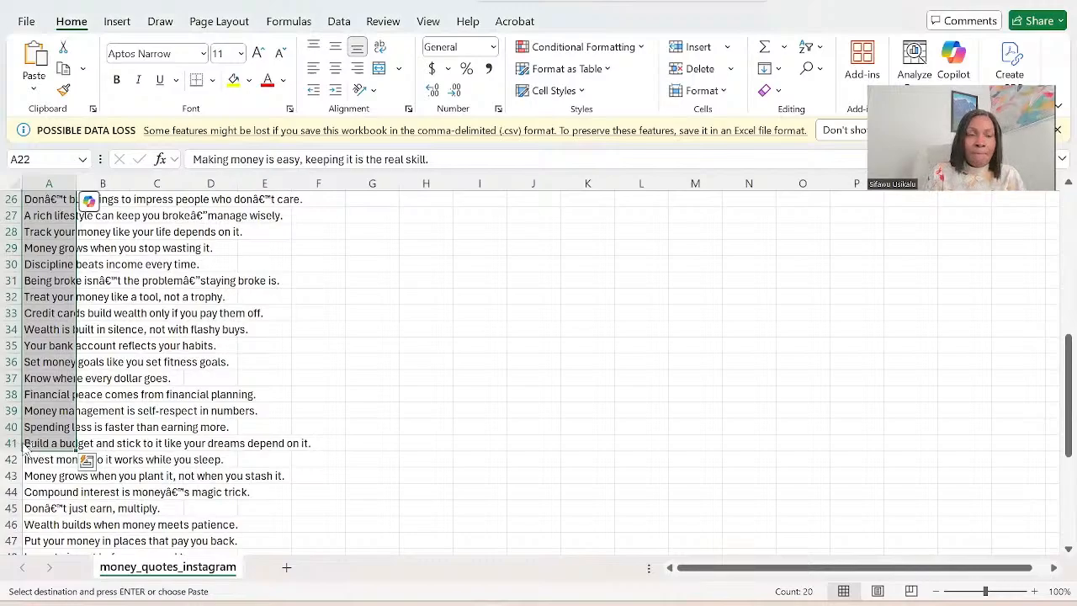
key(ctrl+c)
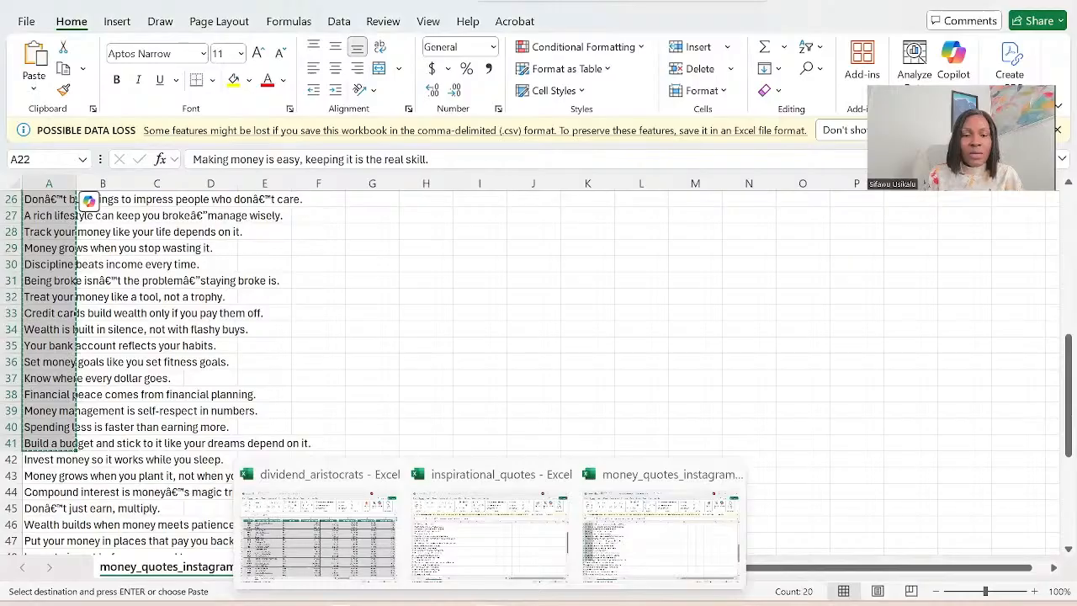
Return to the Canva data table, paste the copied quotes into the second column from row 1 and name its header Quote.
click(379, 604)
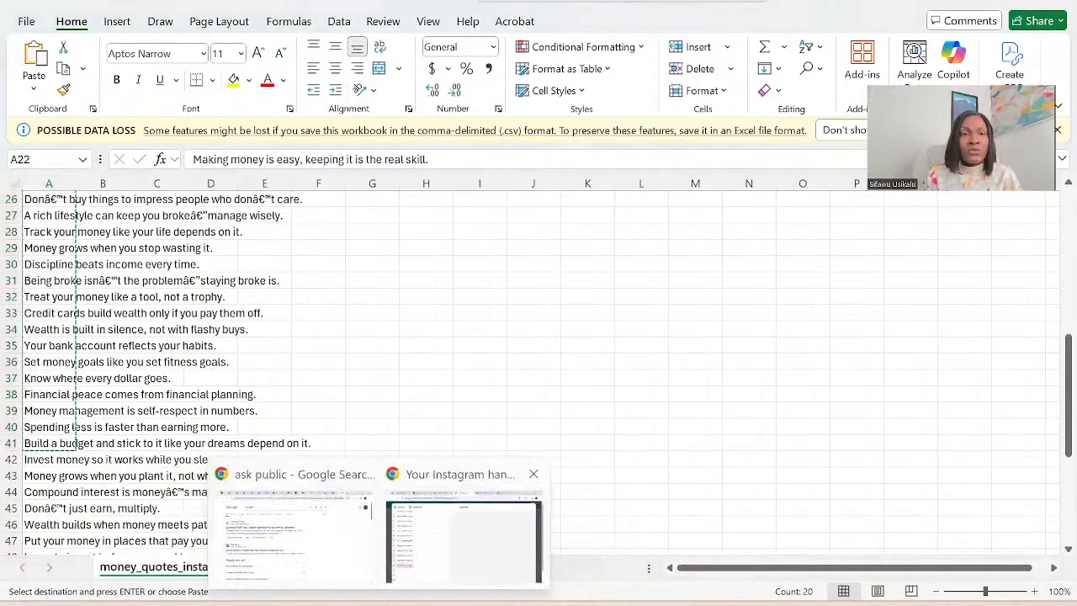
click(464, 539)
scroll(287, 202, up, 4)
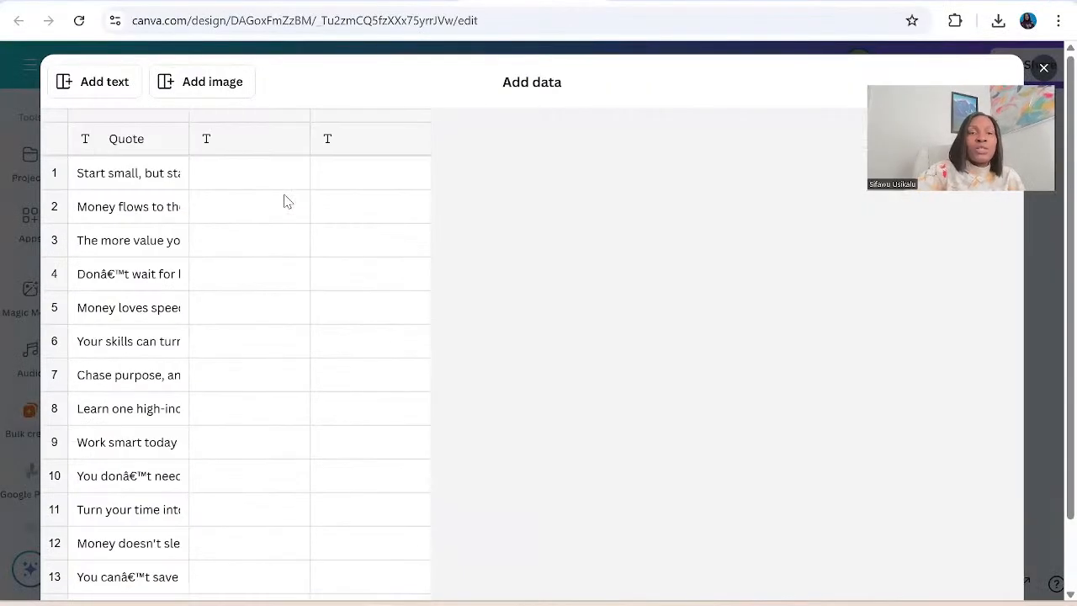
click(225, 171)
key(ctrl+v)
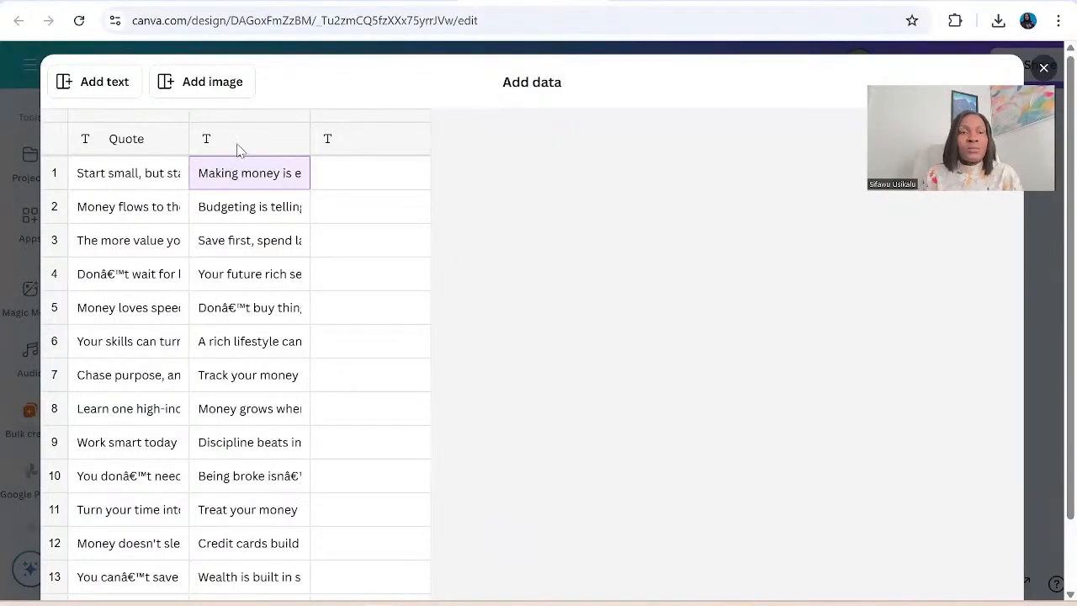
click(240, 145)
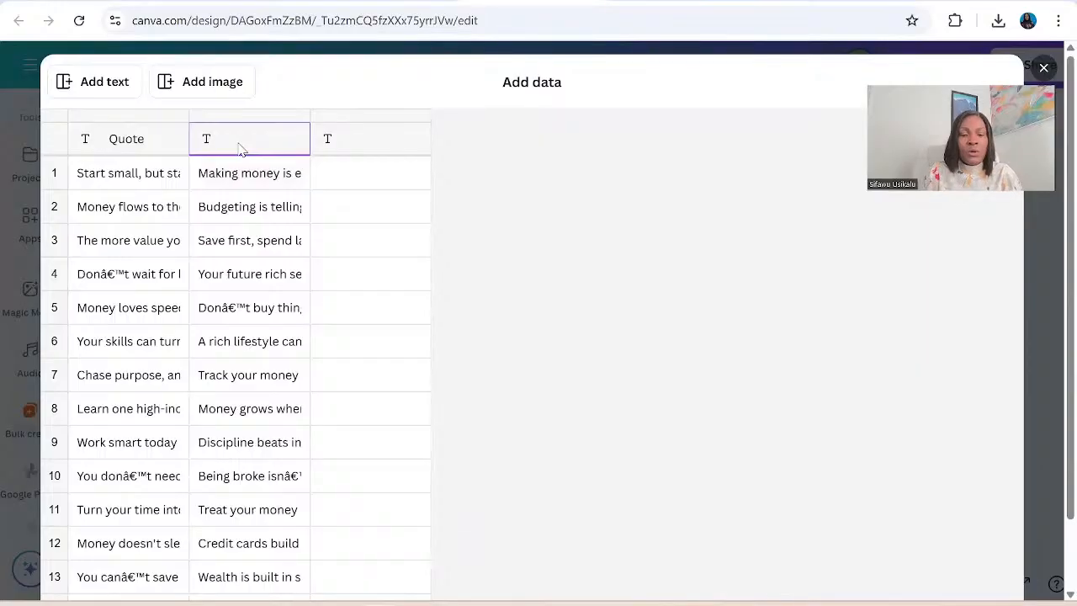
key(BackSpace)
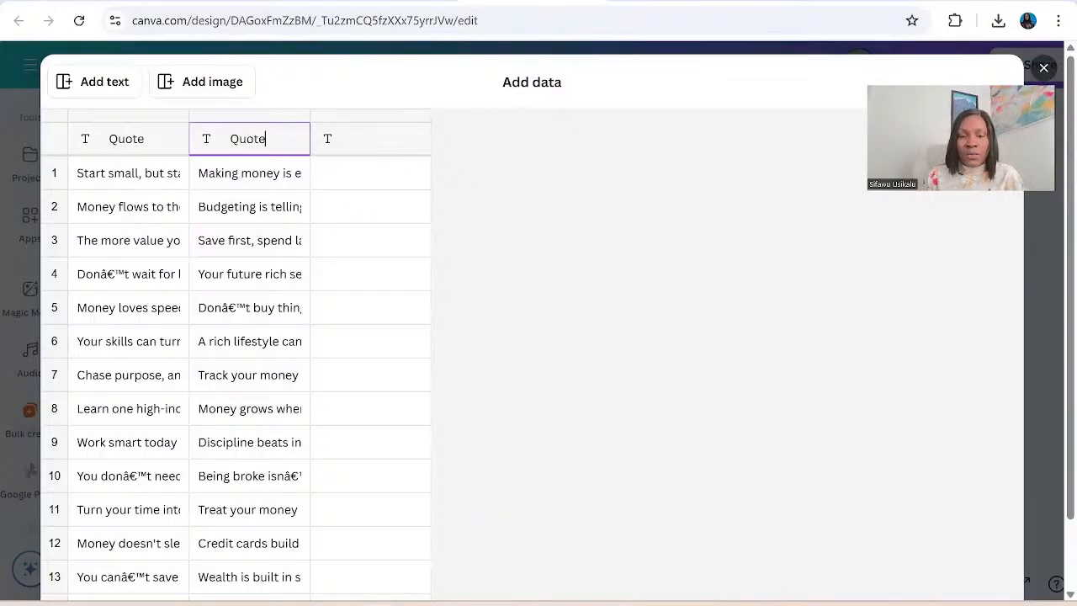
Switch to the money_quotes_instagram workbook in Excel and copy cells A42 to A61.
mouse_move(521, 602)
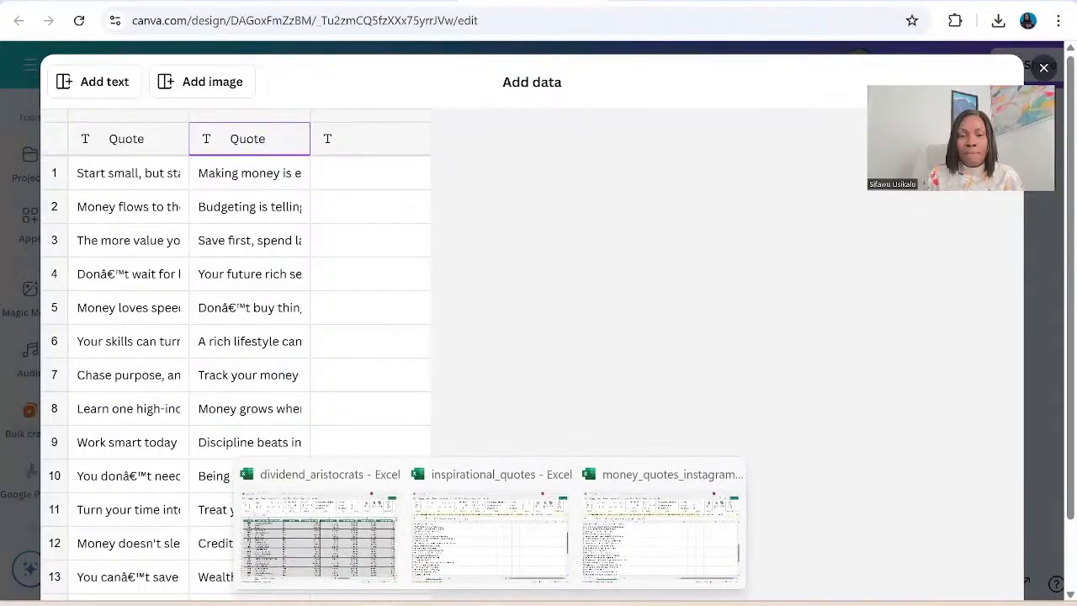
click(641, 516)
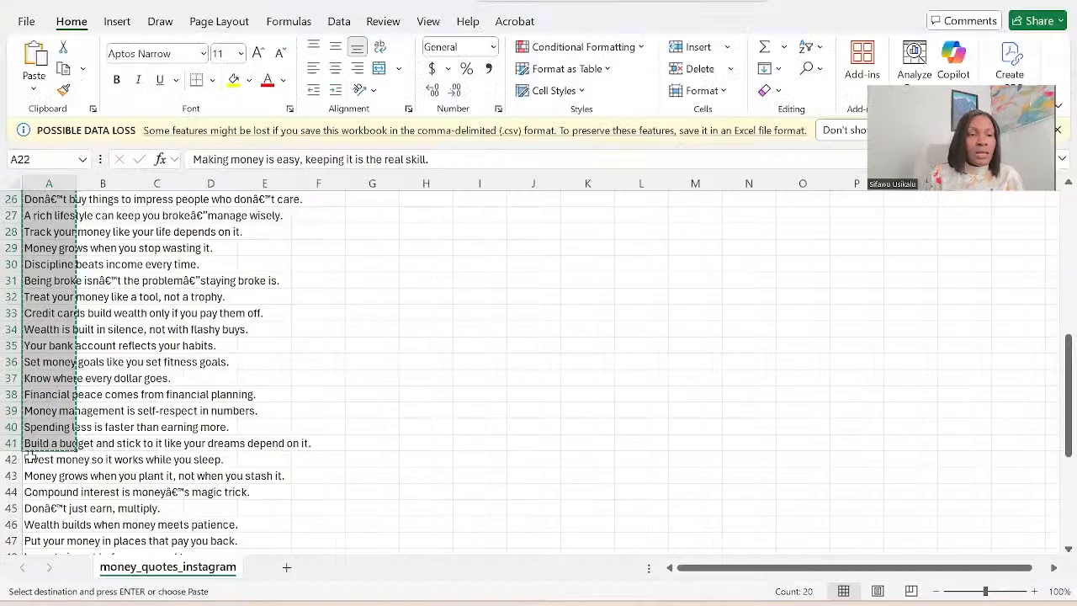
drag(34, 461, 47, 527)
key(ctrl+q)
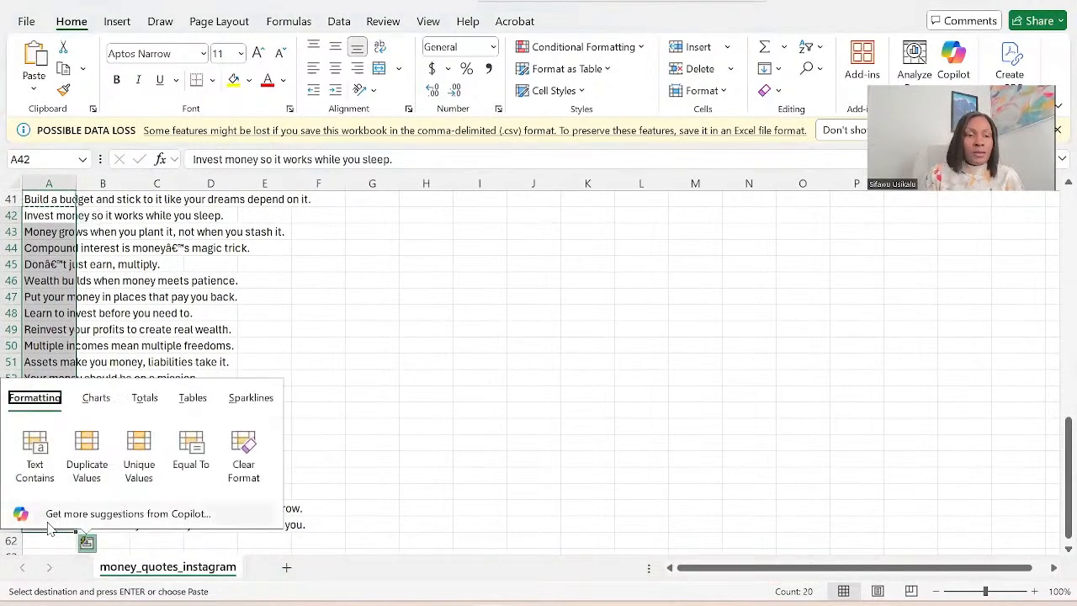
click(167, 318)
drag(41, 213, 58, 524)
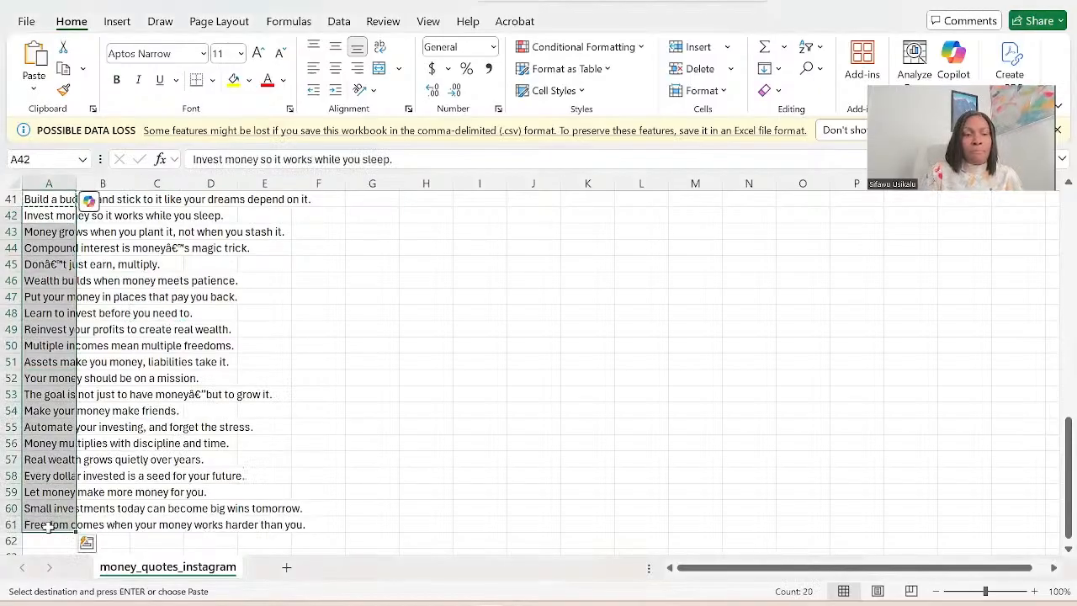
key(ctrl+c)
Return to the Canva data table, paste the copied quotes into the third column from row 1, name its header Quote and submit the table.
click(380, 605)
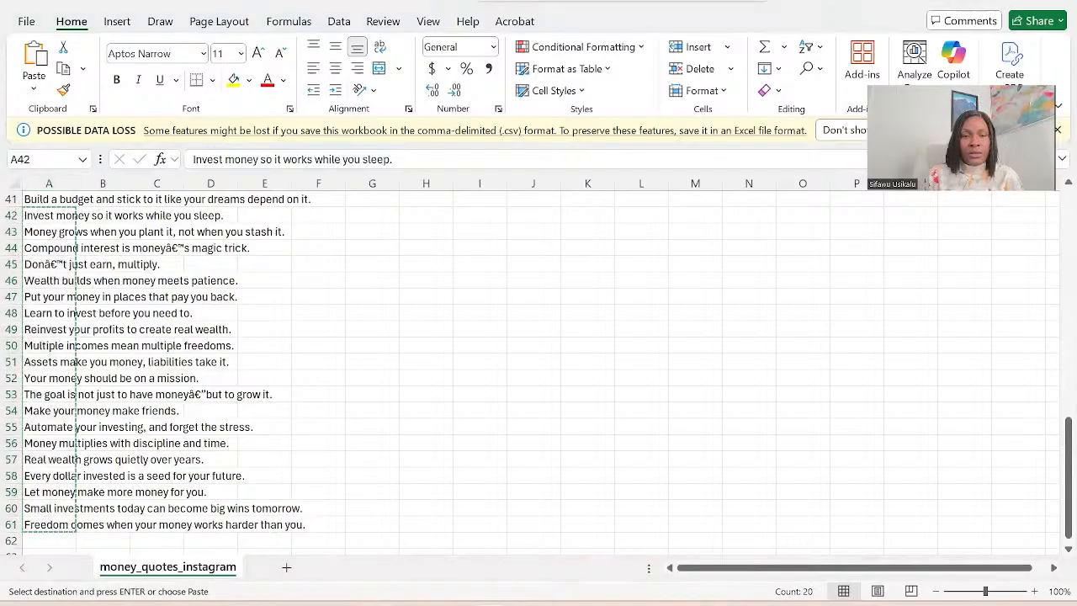
click(463, 539)
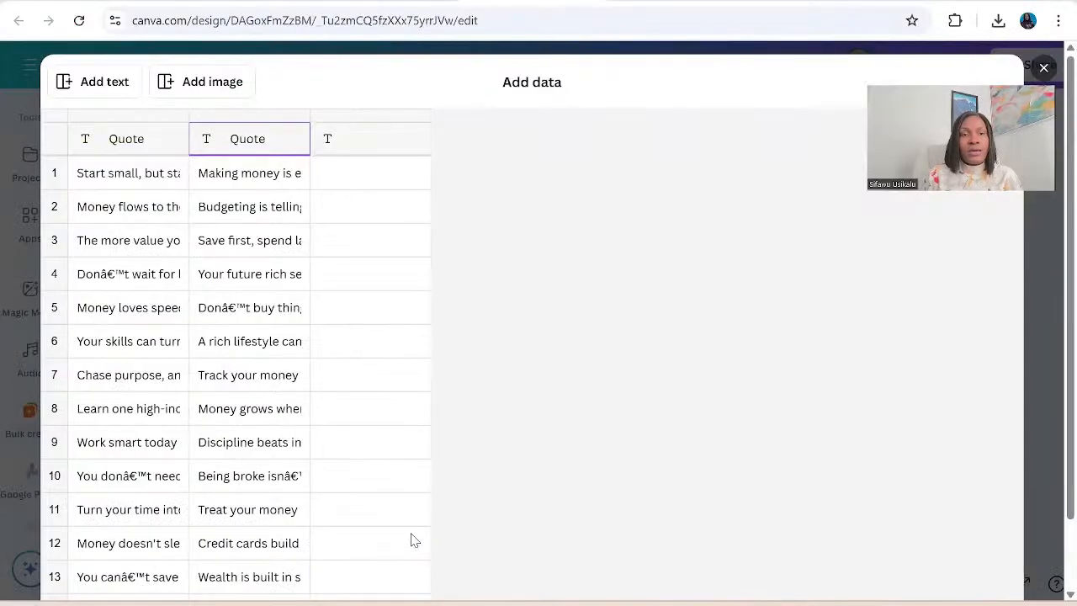
click(352, 172)
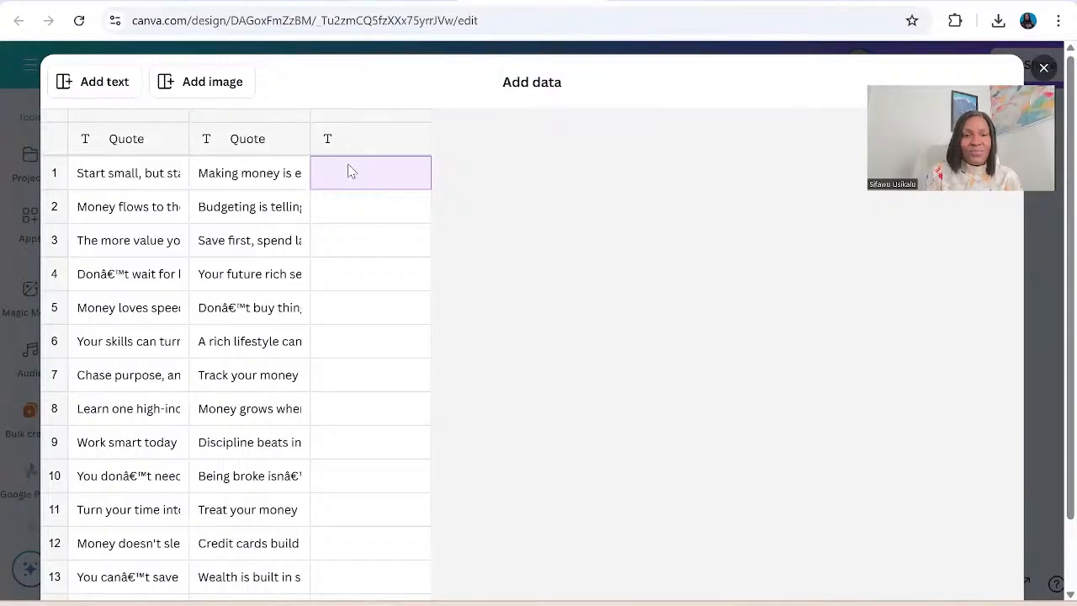
key(ctrl+v)
click(372, 137)
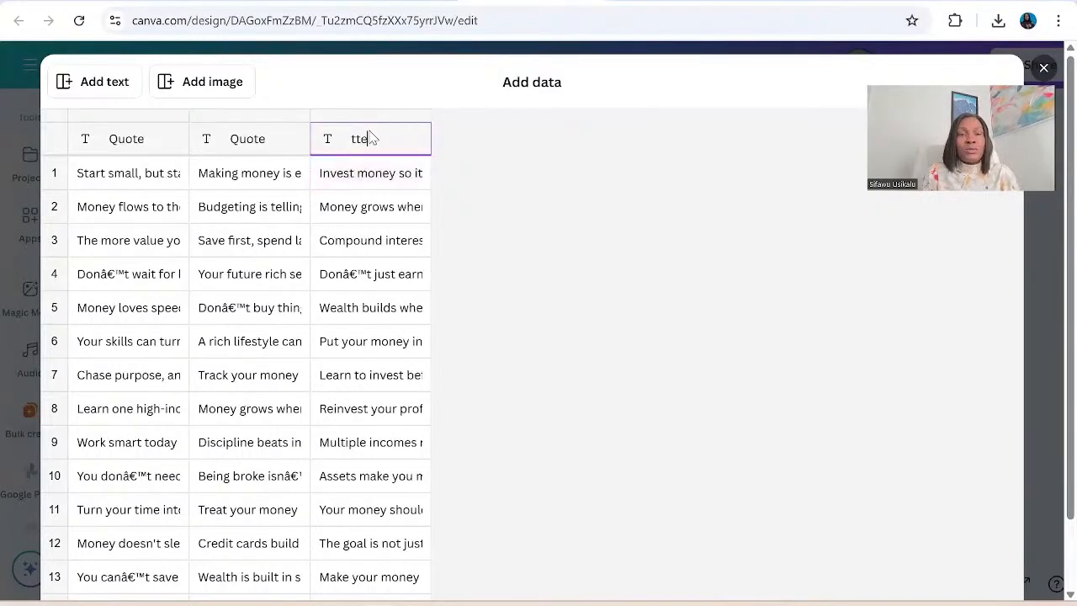
key(BackSpace)
key(BackSpace)
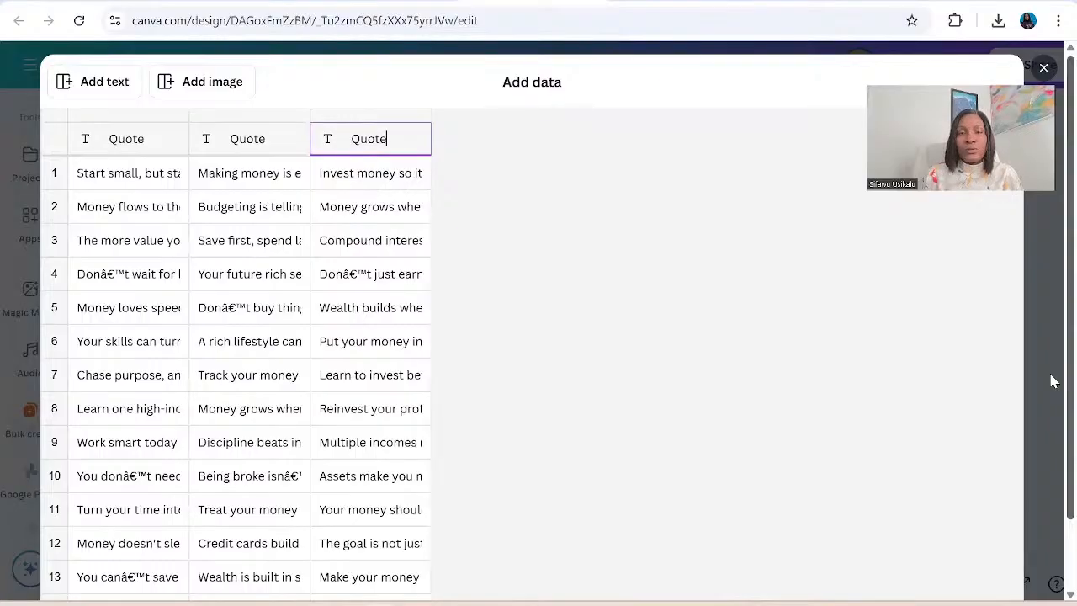
scroll(1051, 413, down, 2)
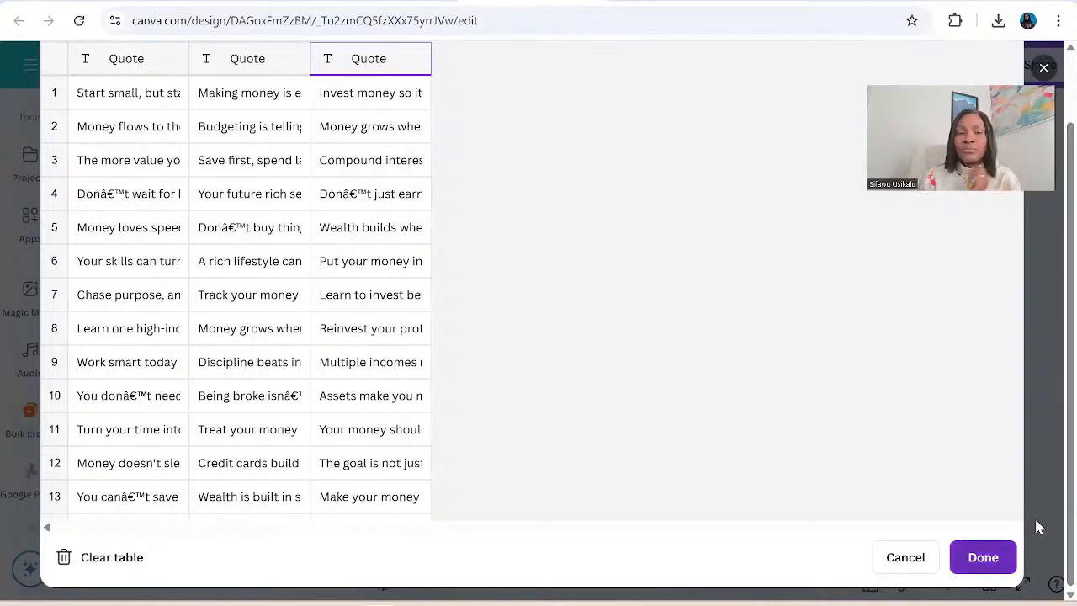
click(1036, 527)
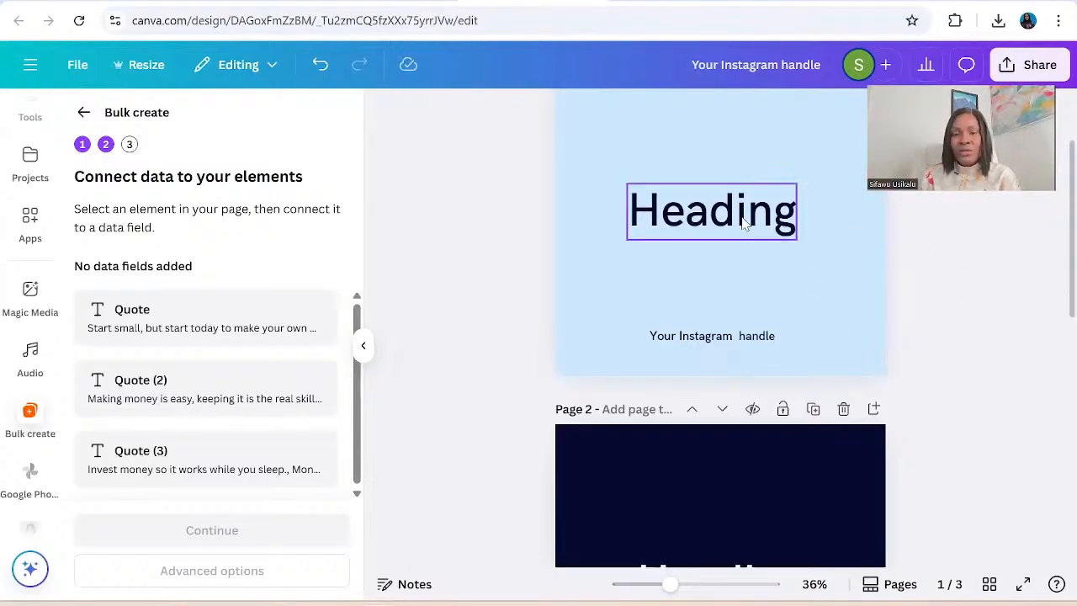
Connect the Heading text on page 1 to the Quote data field.
click(703, 218)
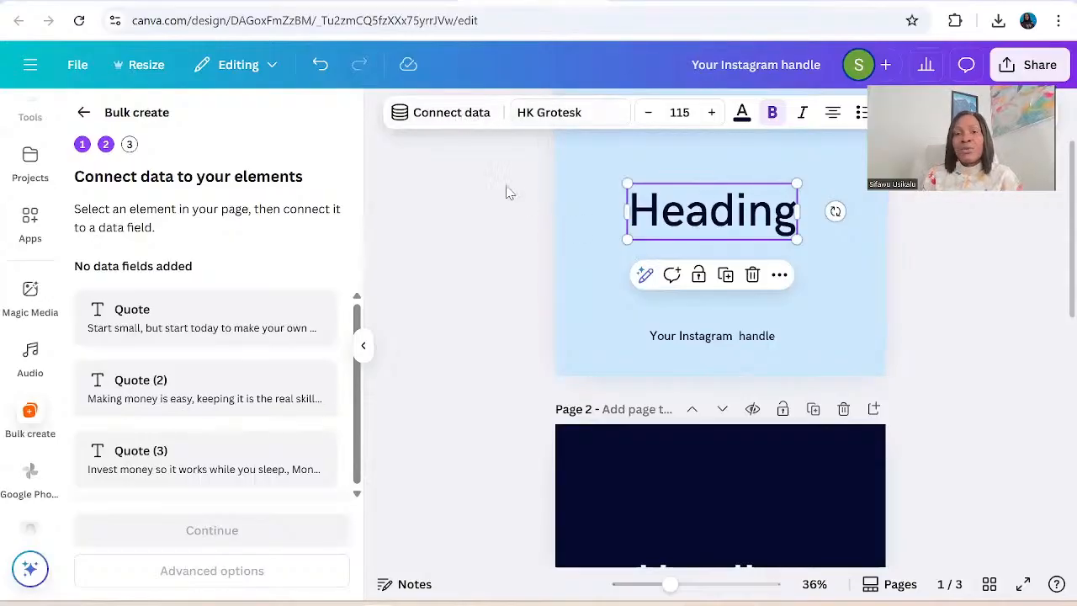
click(779, 276)
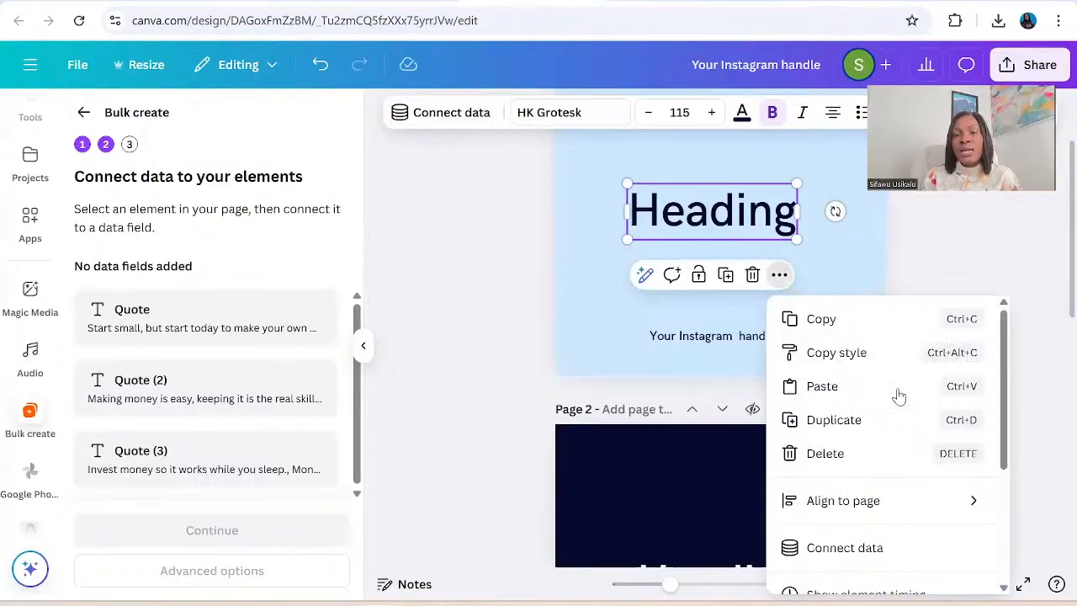
click(891, 540)
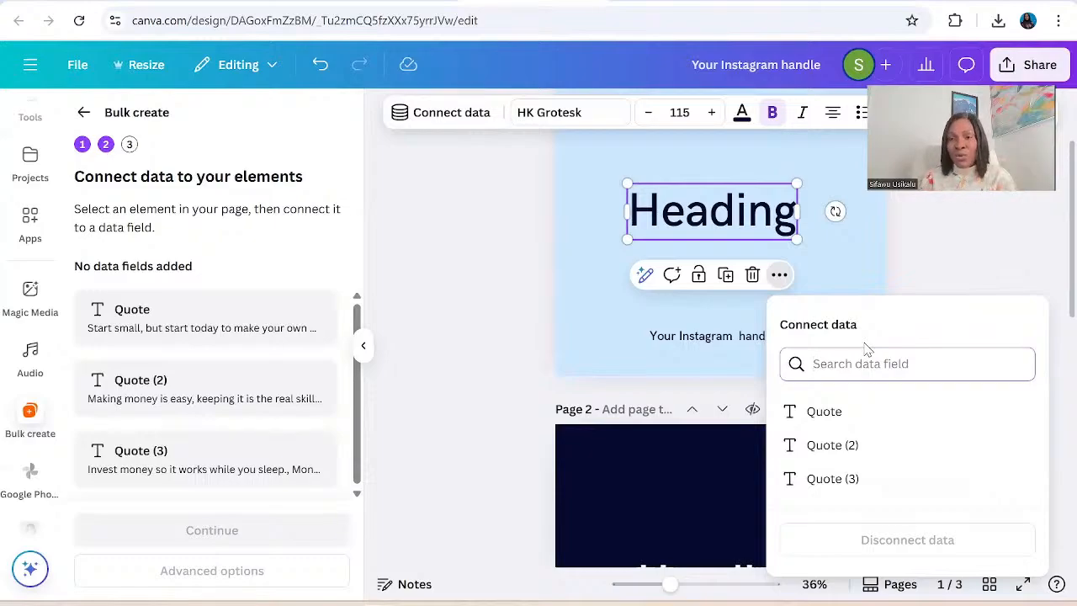
click(843, 418)
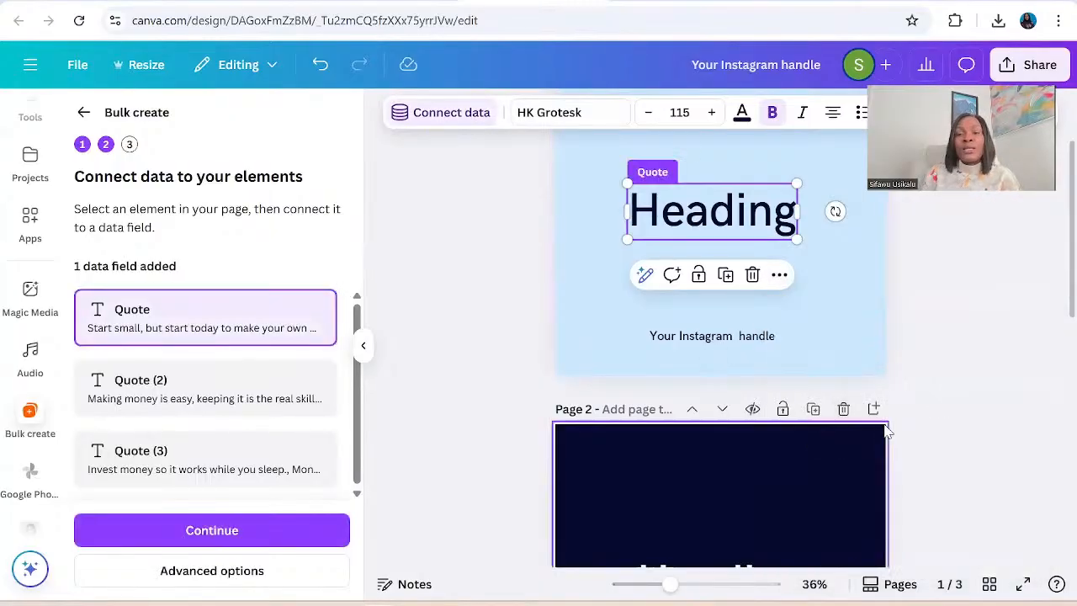
Connect the Heading text on page 2 to the Quote (2) data field.
scroll(886, 431, down, 5)
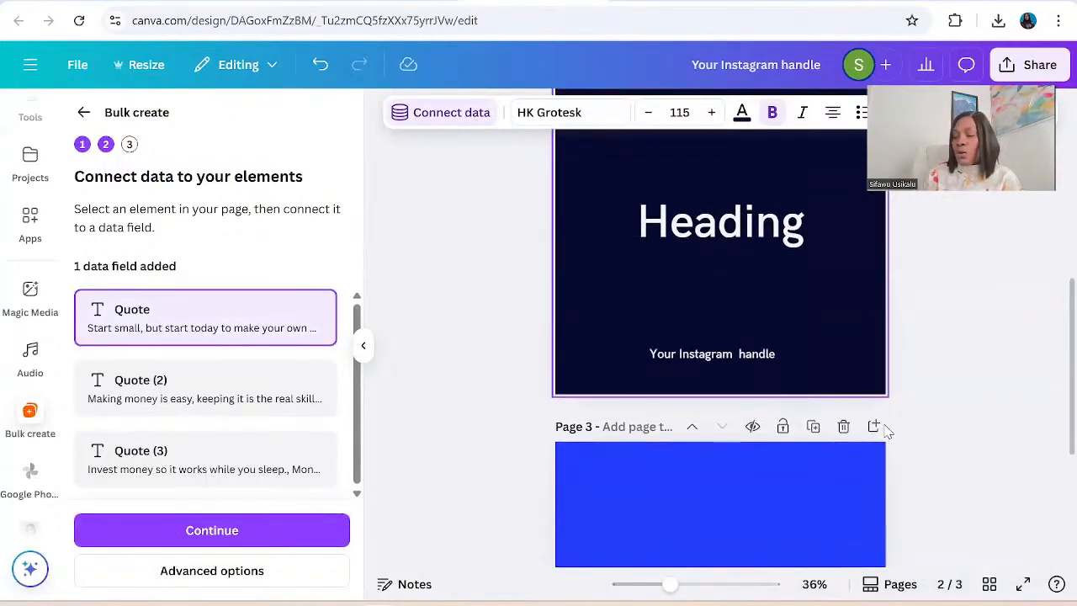
click(748, 224)
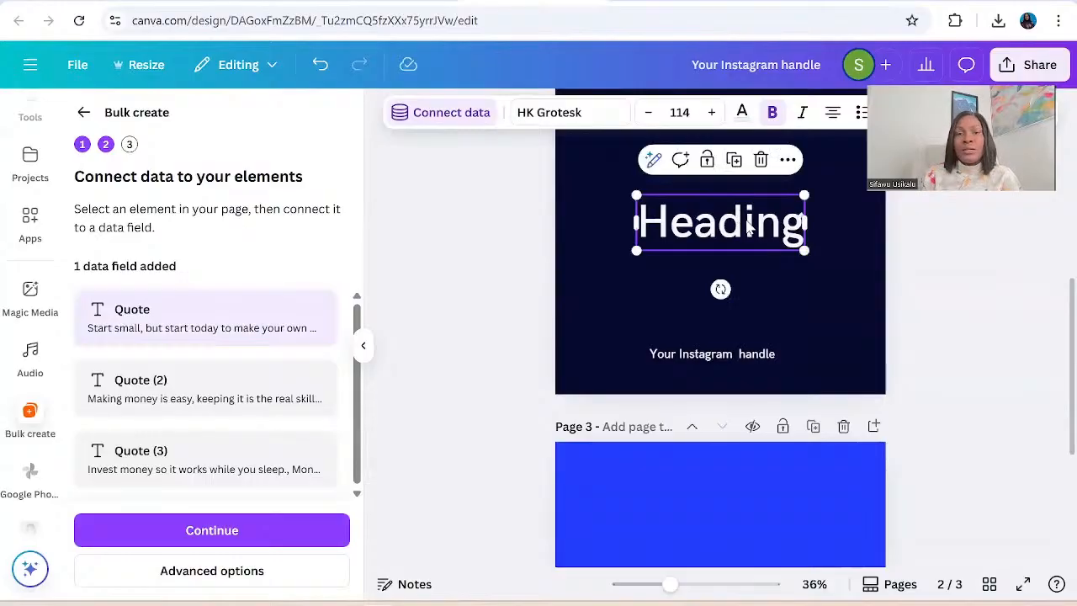
click(476, 117)
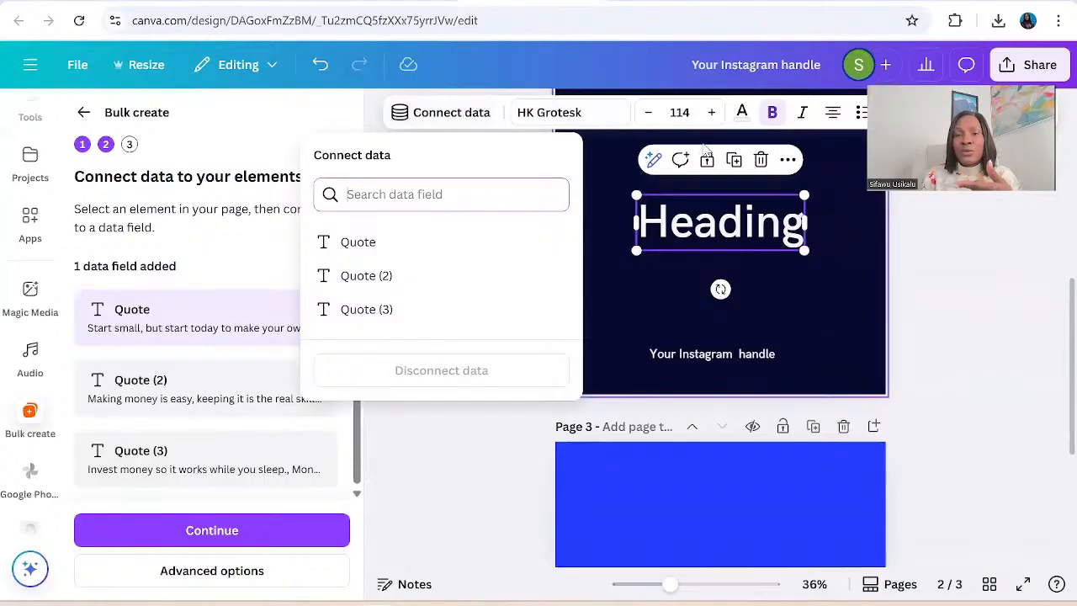
click(388, 284)
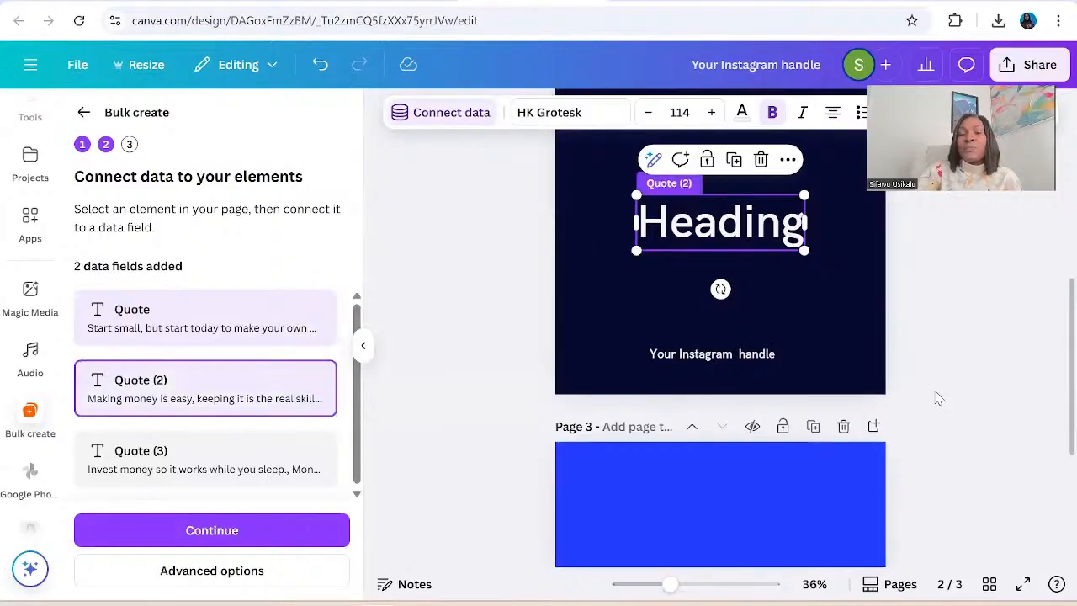
Connect the Heading text on page 3 to the Quote (3) data field.
scroll(940, 399, down, 4)
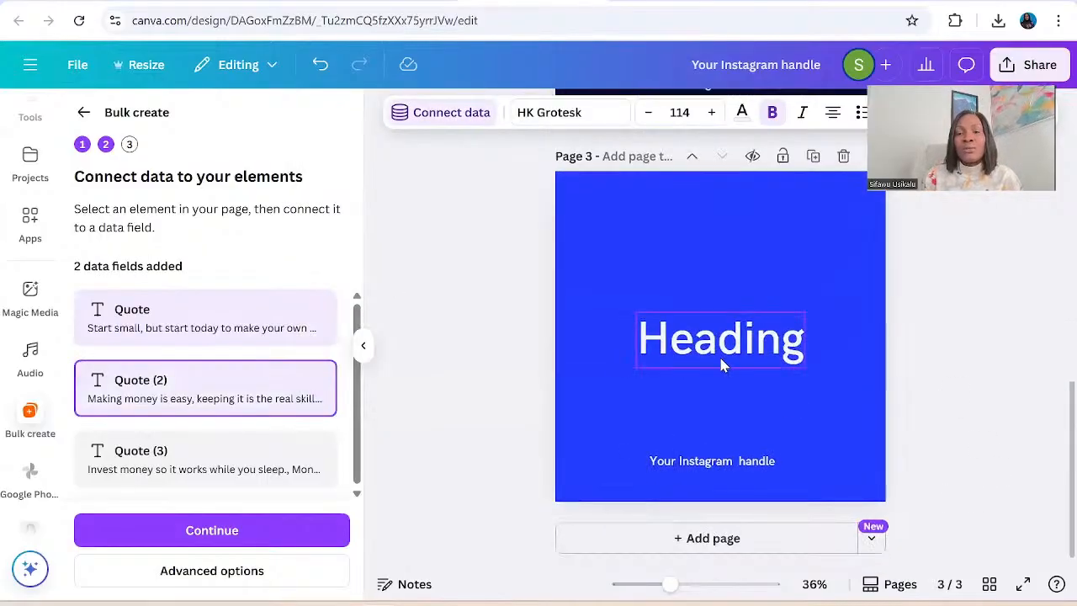
click(721, 364)
click(458, 113)
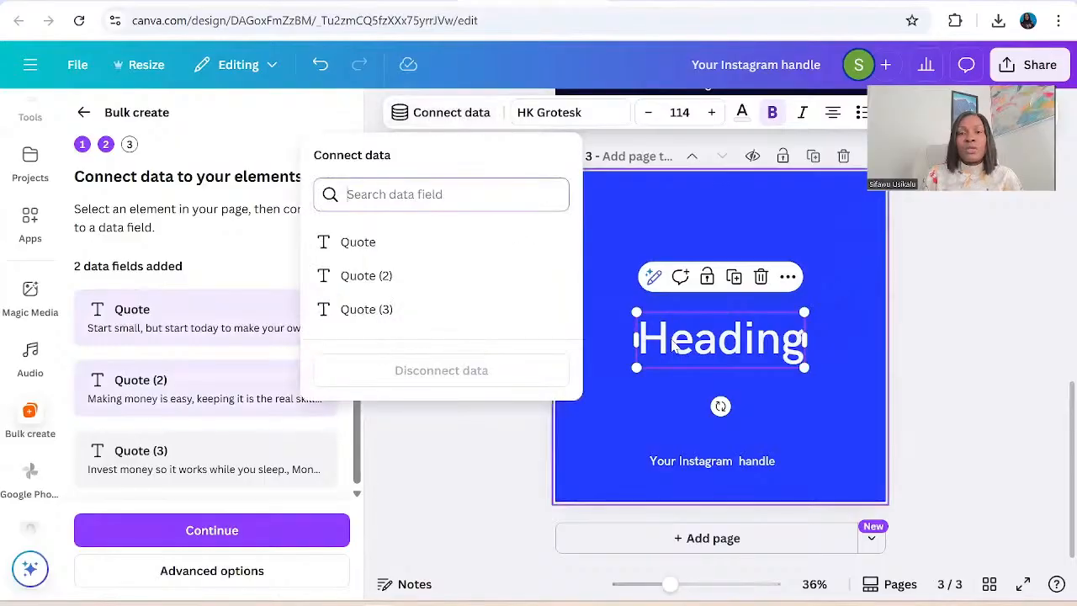
click(362, 309)
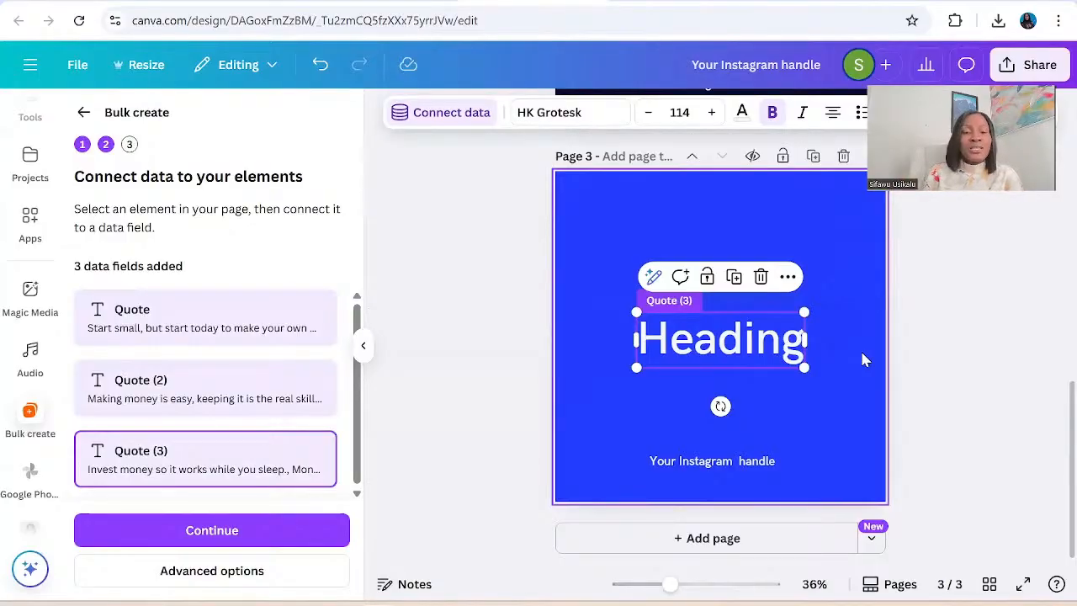
Generate the 20 designs with all data rows selected and open the resulting 60-page bulk design from the projects folder.
click(206, 536)
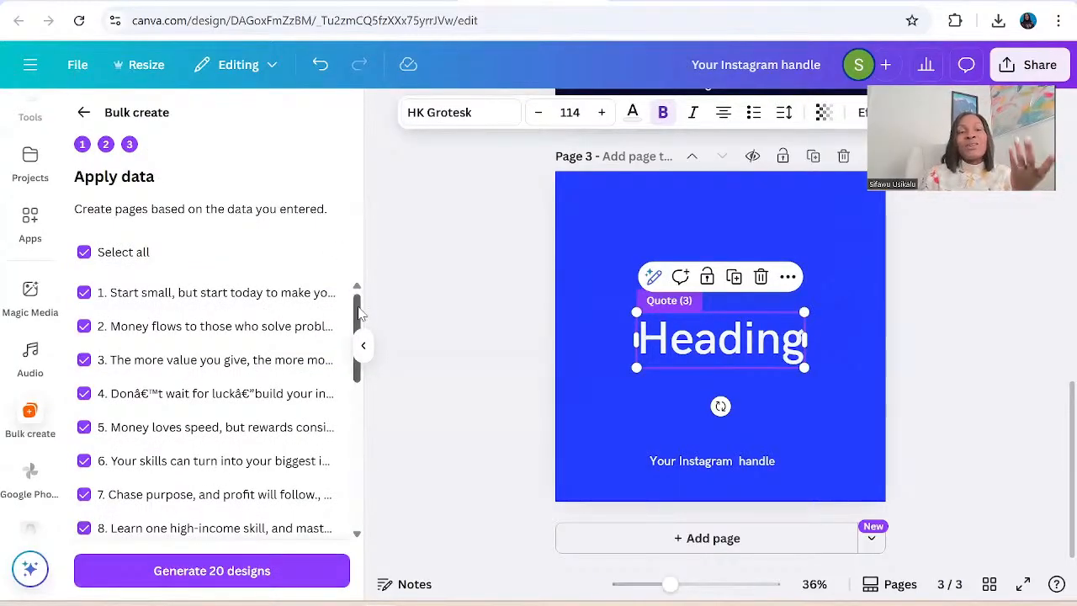
drag(359, 313, 377, 530)
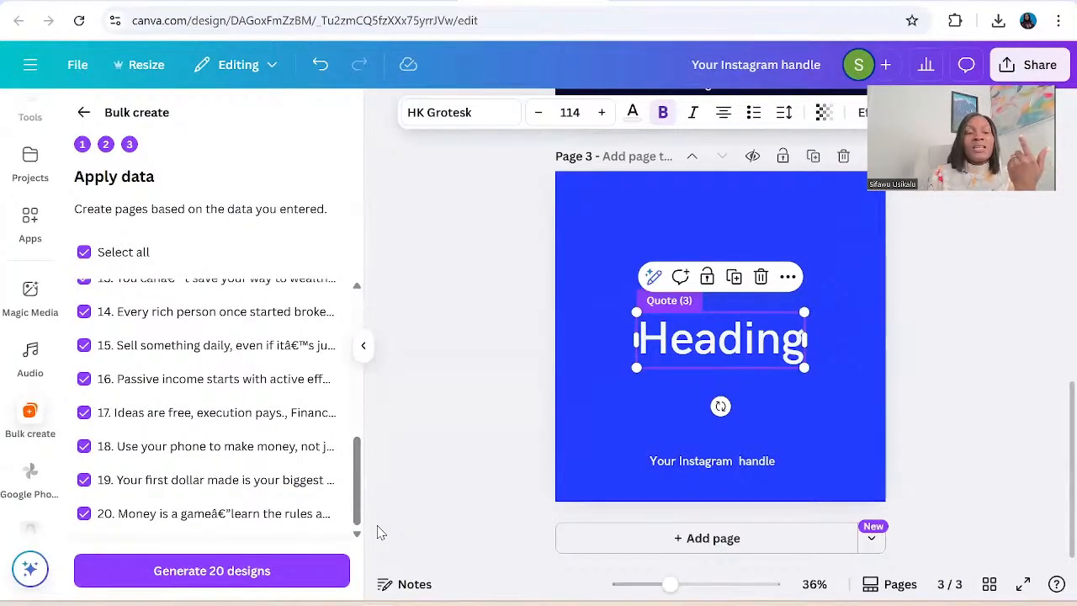
click(96, 572)
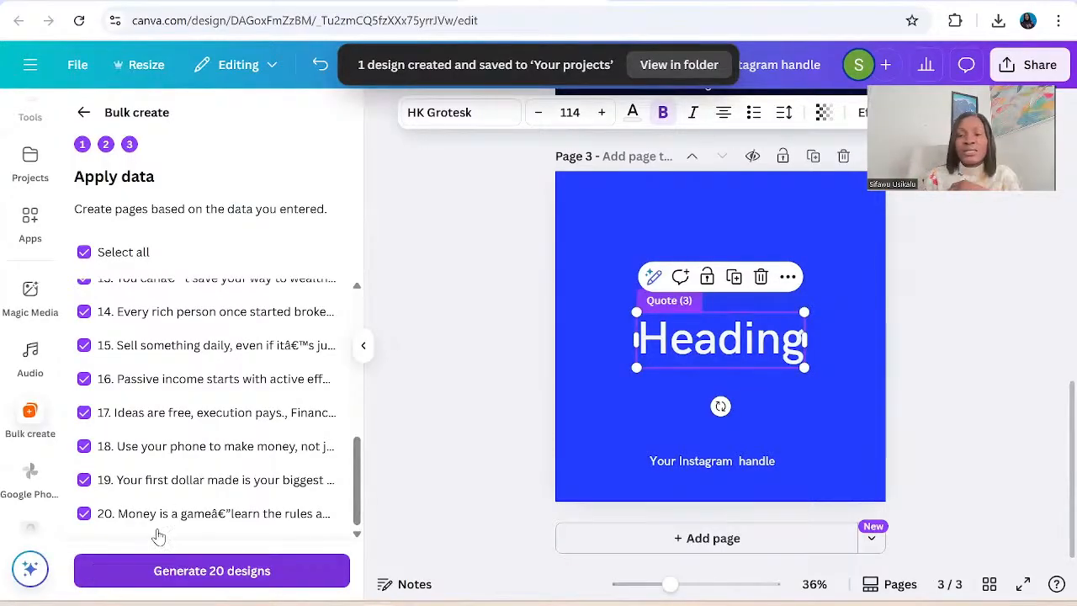
click(694, 71)
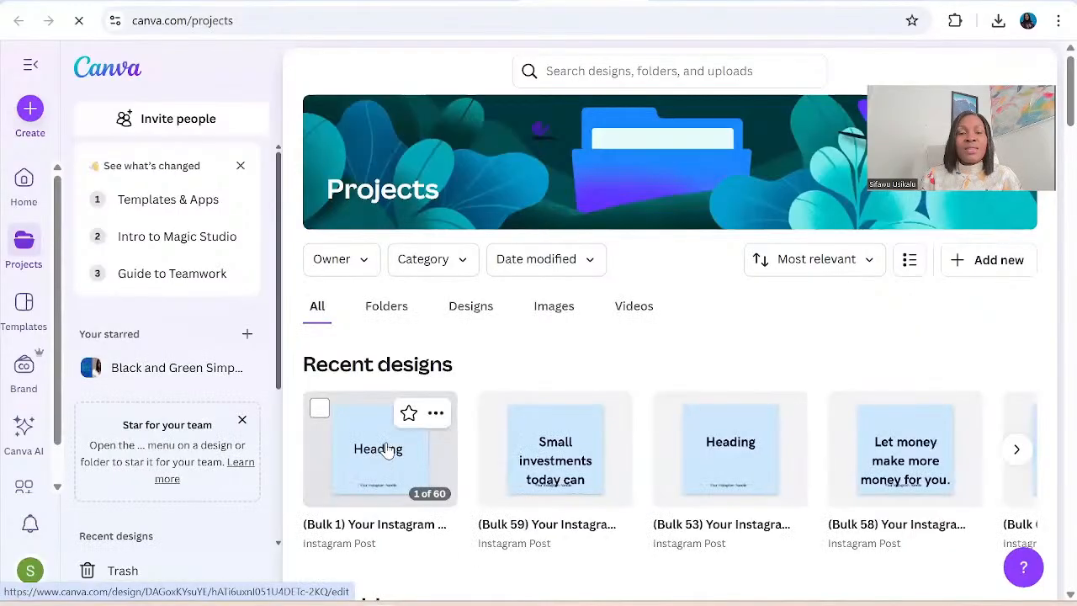
click(386, 450)
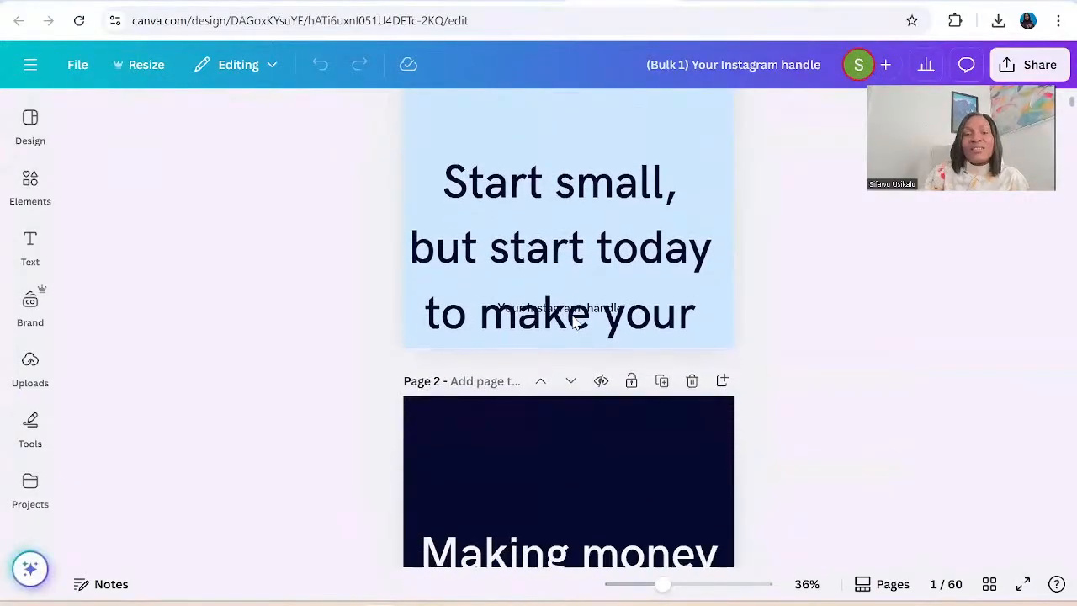
Reduce the font size of the quote "Start small, but start today to make your own money." on page 1 to 68.
click(557, 212)
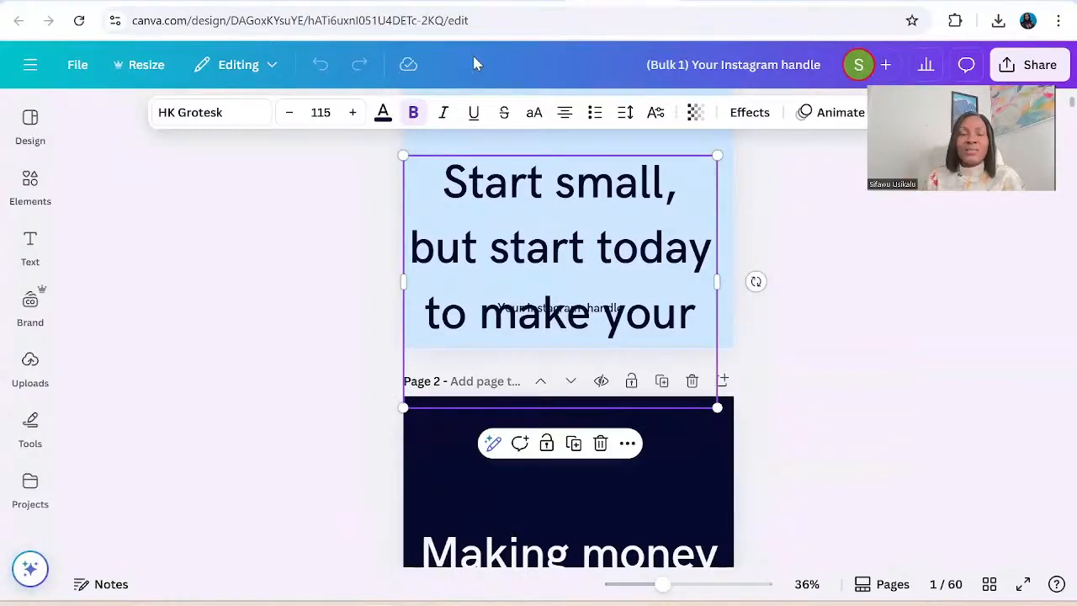
click(289, 114)
click(289, 114)
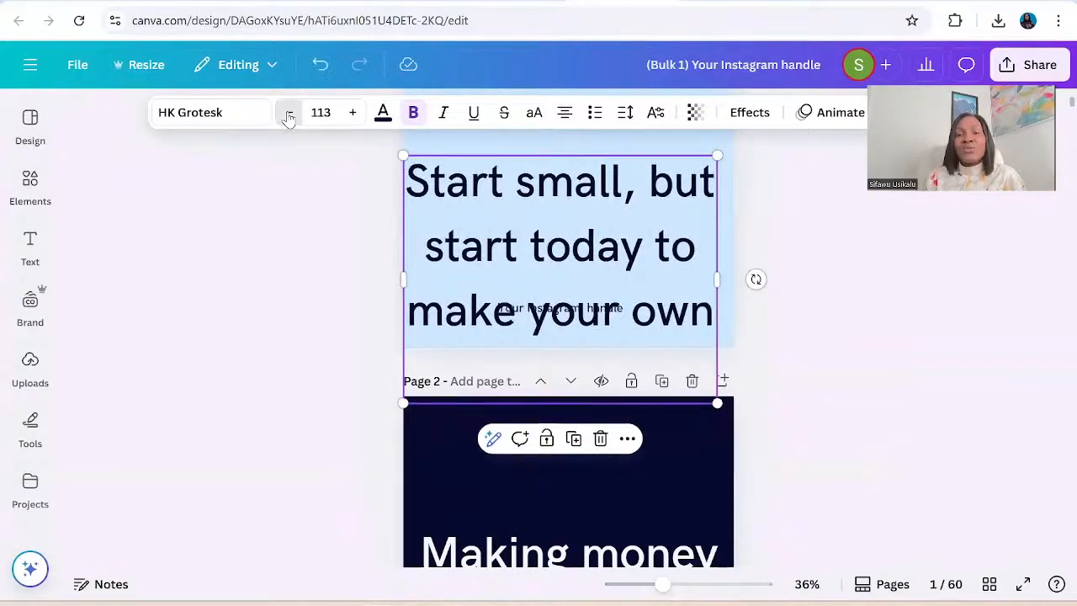
click(289, 114)
click(288, 113)
click(289, 114)
click(289, 114)
click(289, 114)
click(289, 114)
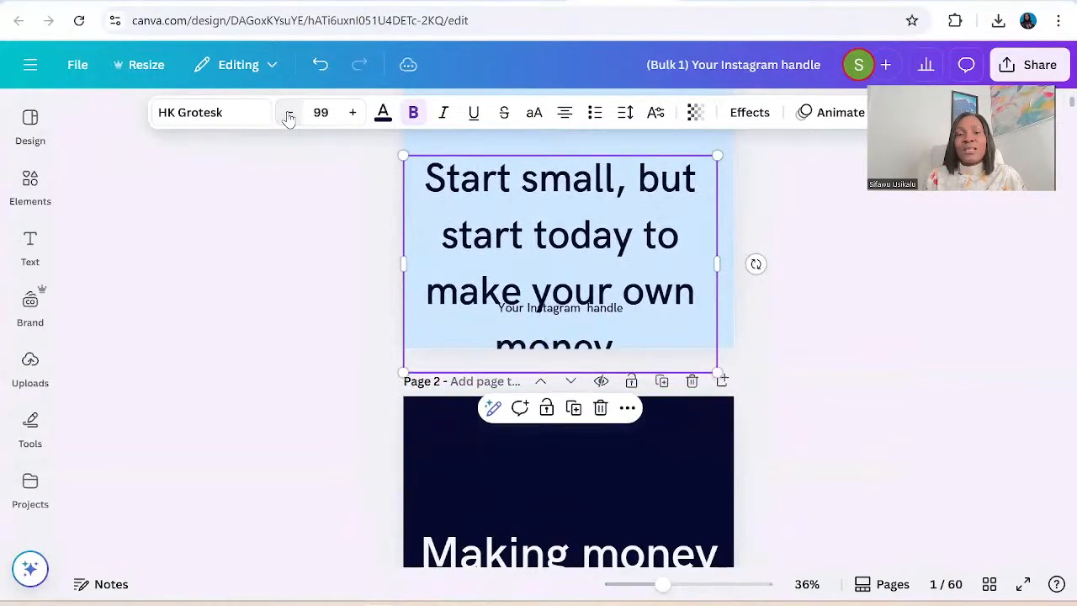
click(288, 114)
click(289, 114)
click(289, 114)
click(289, 113)
click(289, 113)
click(289, 114)
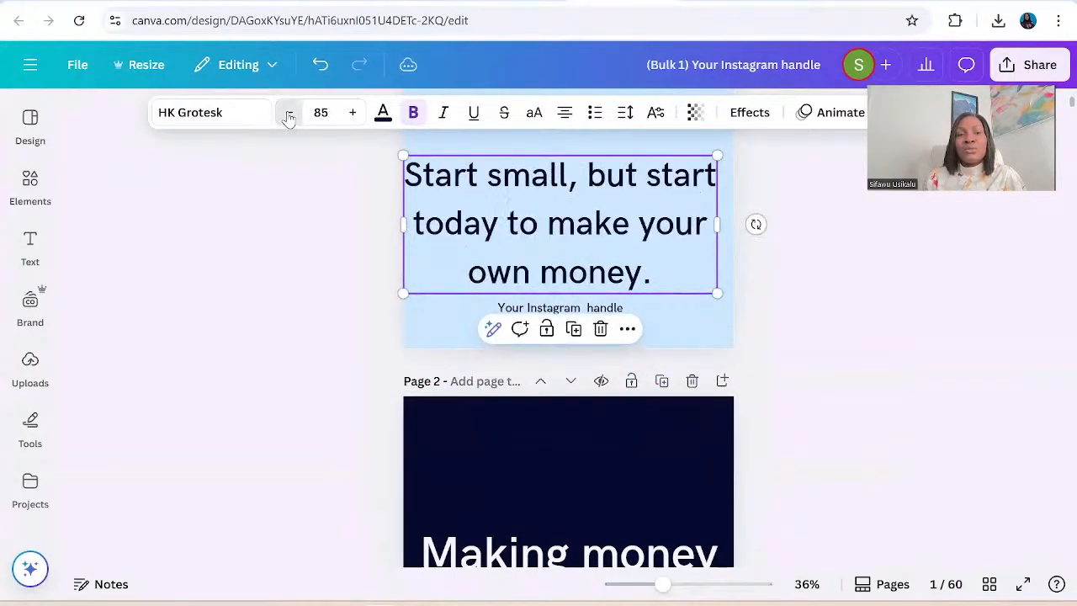
click(289, 113)
click(289, 114)
click(289, 114)
click(288, 114)
click(289, 114)
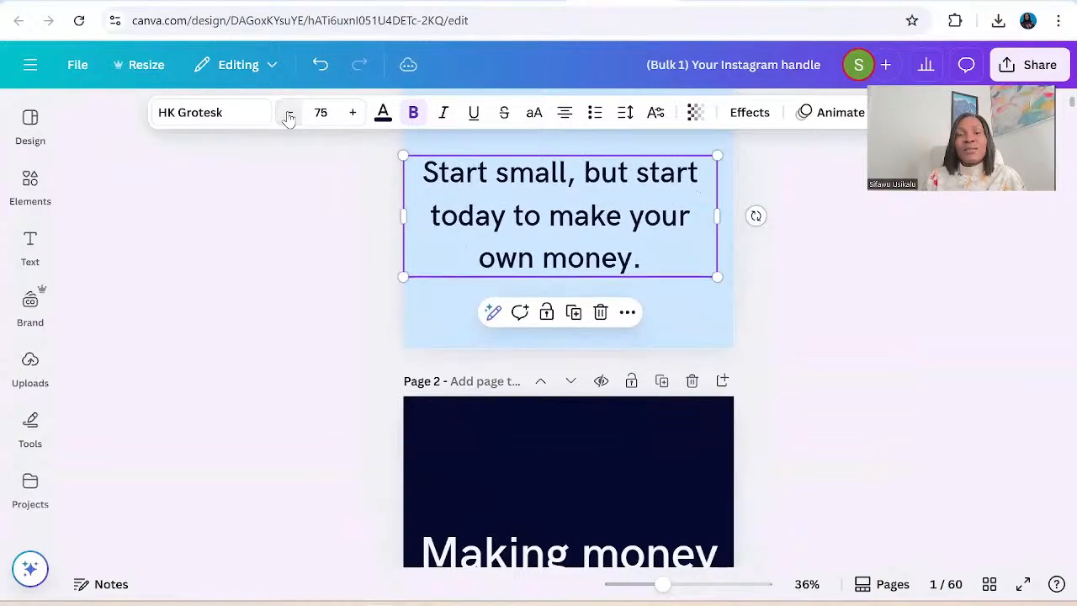
click(289, 113)
click(289, 114)
click(289, 114)
click(289, 113)
click(289, 113)
click(289, 114)
click(289, 114)
click(289, 114)
click(288, 114)
click(289, 113)
click(288, 113)
click(289, 113)
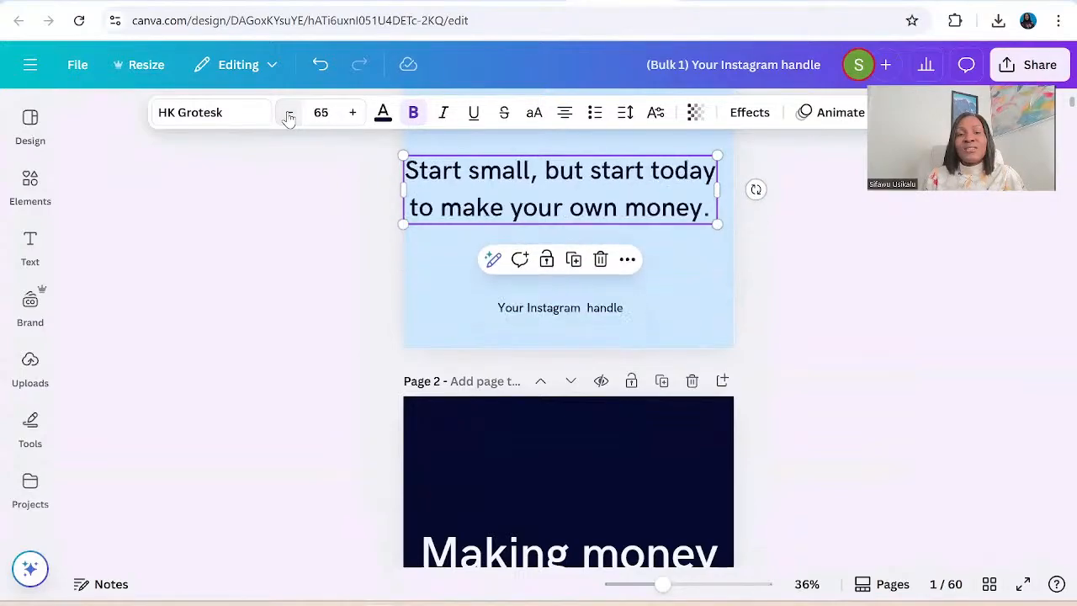
click(289, 114)
click(289, 113)
click(289, 113)
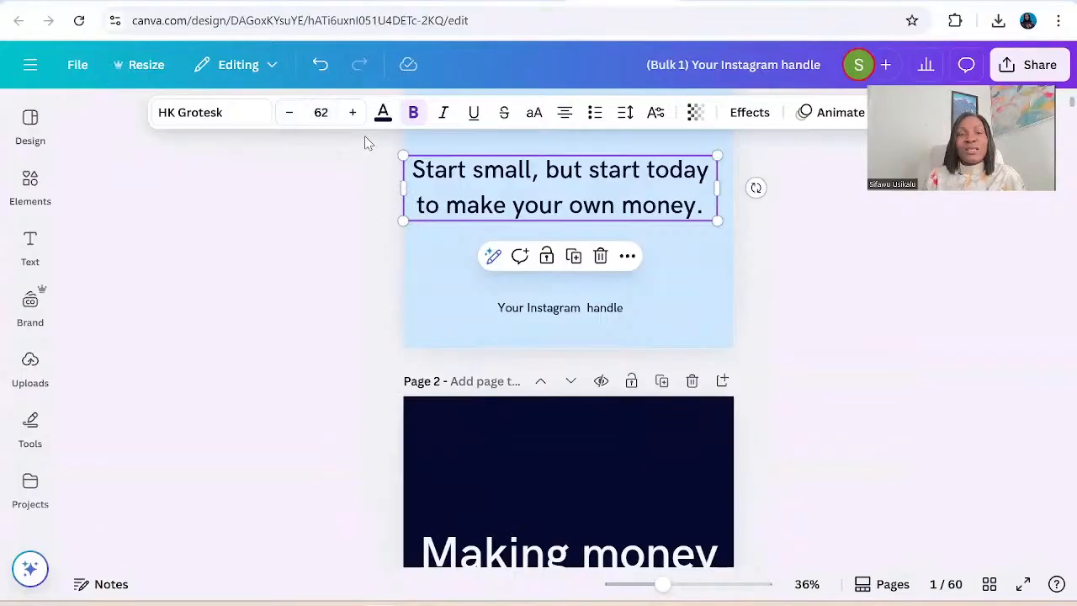
click(351, 116)
click(351, 116)
click(351, 116)
Set the page 1 quote's font size to 70 and narrow its text box from both sides.
click(351, 116)
click(351, 116)
click(351, 116)
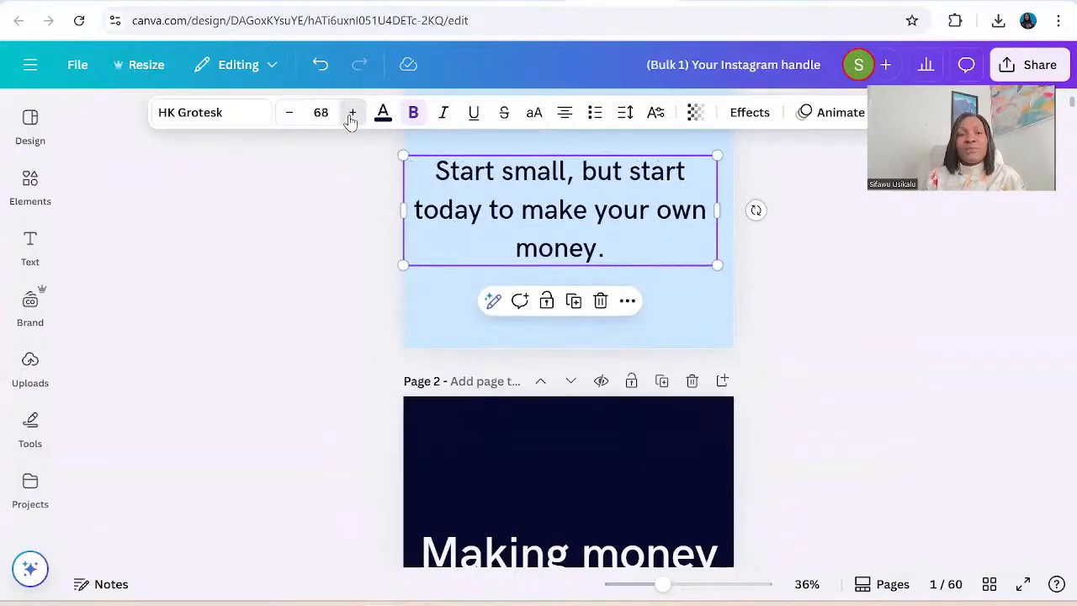
click(351, 117)
click(351, 116)
click(351, 116)
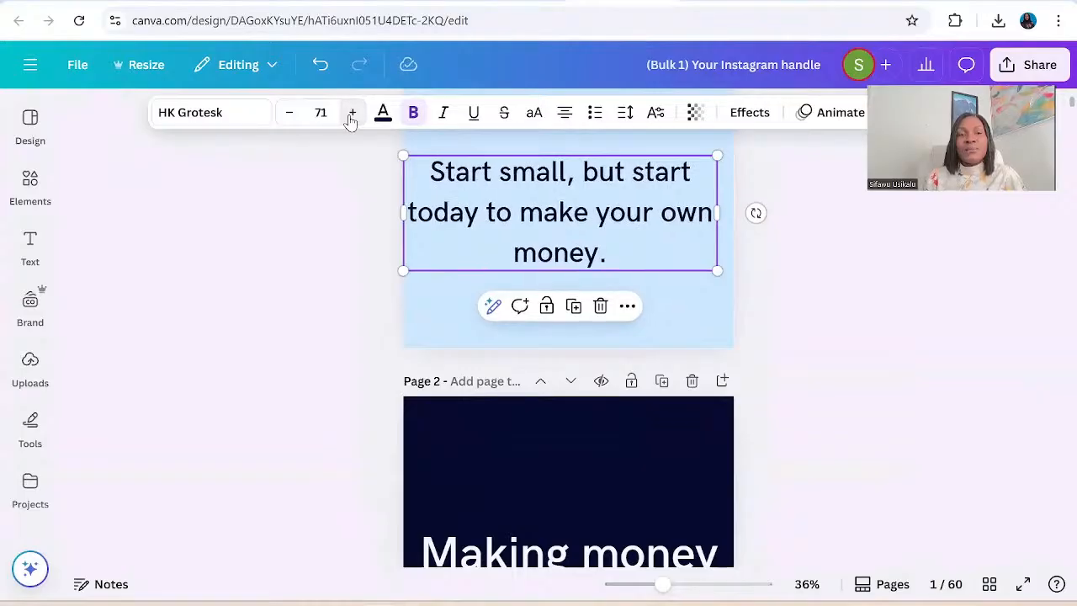
click(289, 118)
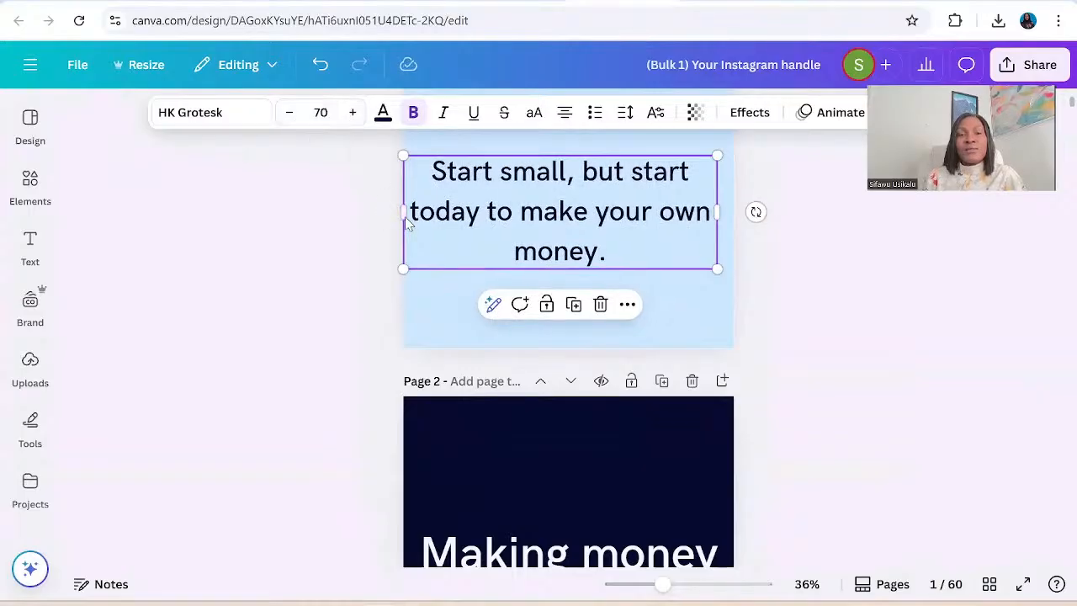
drag(403, 212, 456, 211)
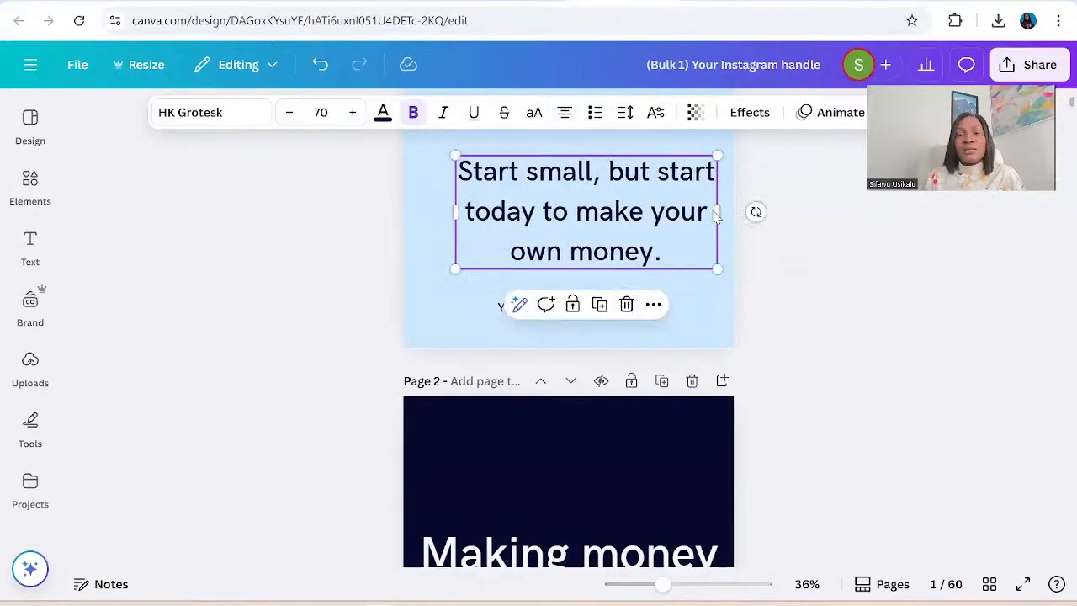
drag(716, 207, 712, 209)
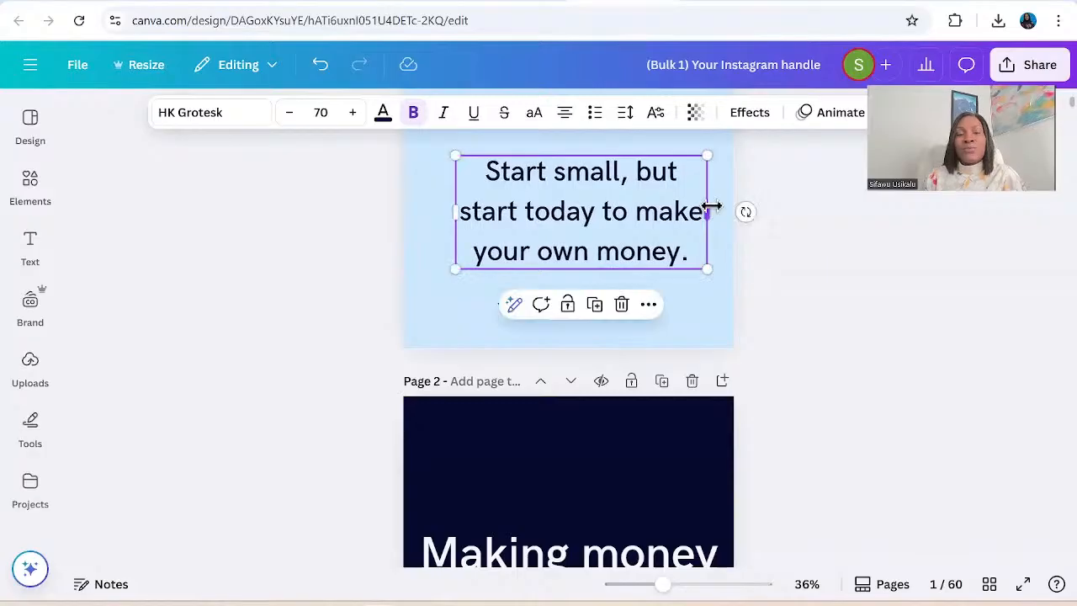
Reduce the line spacing of the page 1 quote to 1.21.
click(625, 115)
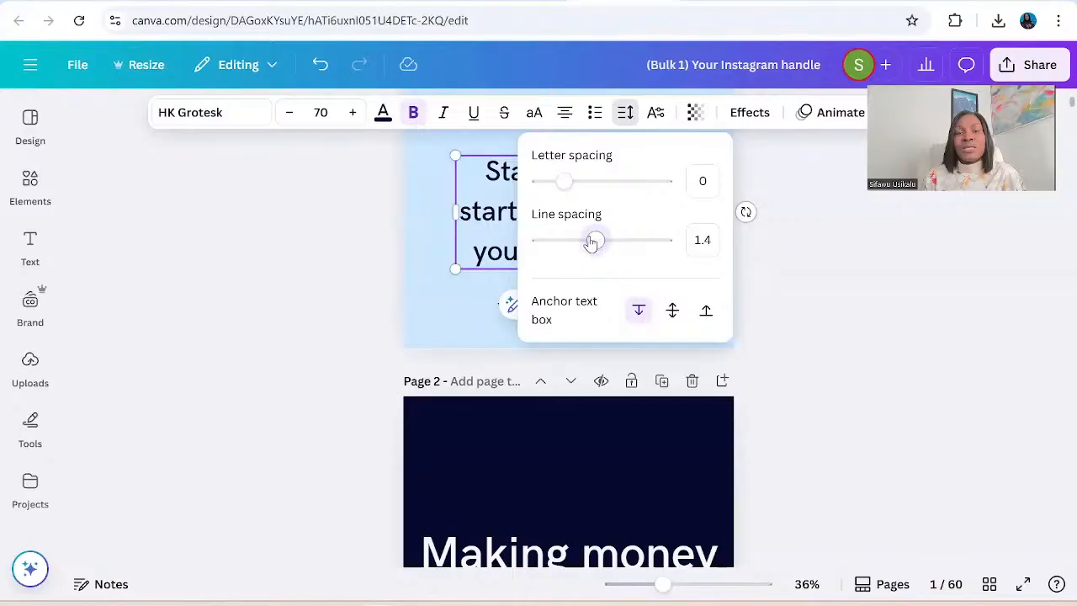
mouse_move(596, 242)
mouse_down()
mouse_move(558, 243)
mouse_move(665, 249)
mouse_move(585, 242)
mouse_up()
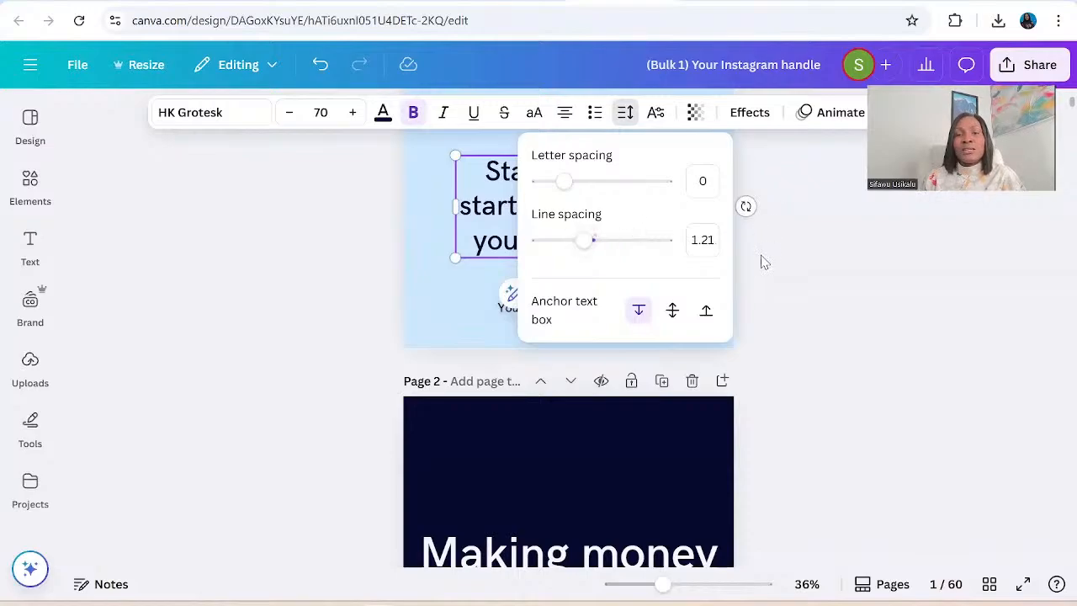
click(484, 283)
click(485, 283)
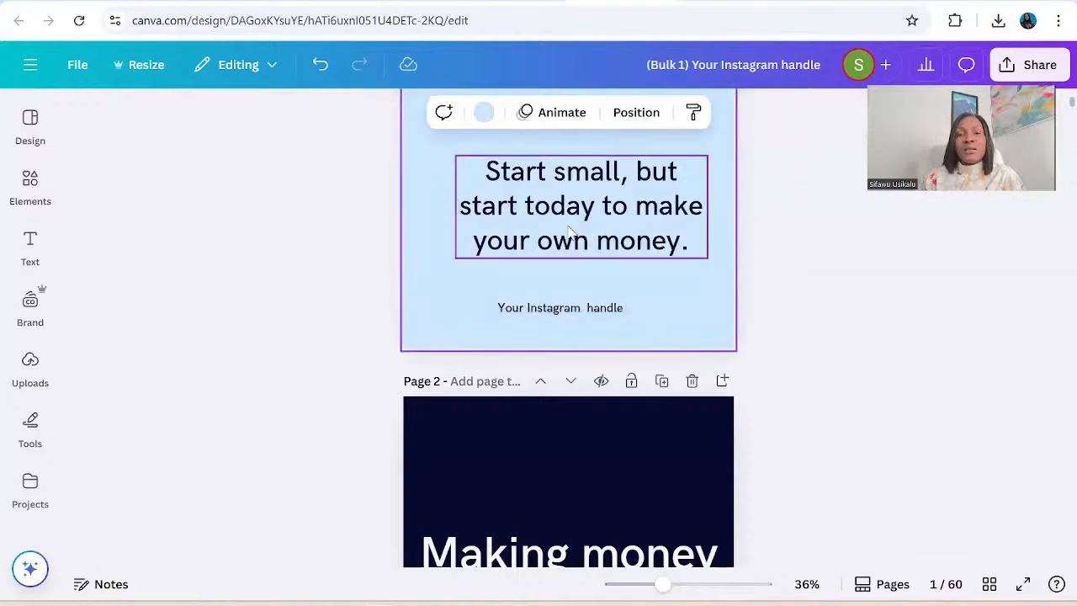
Move the page 1 quote up and sideways so it sits near the middle of the page above the Instagram handle.
drag(565, 231, 555, 177)
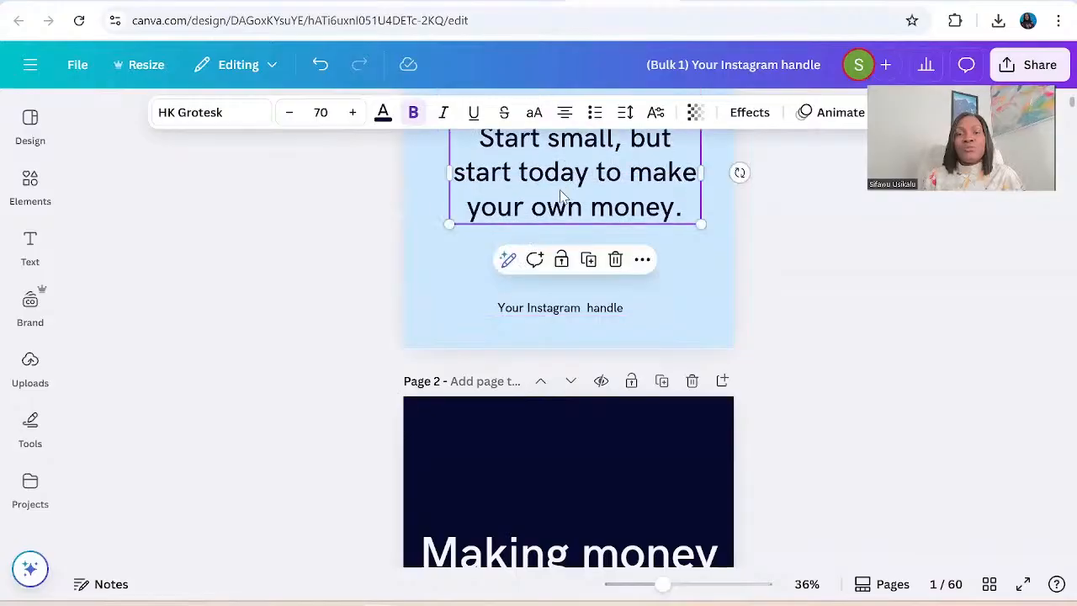
scroll(788, 279, up, 3)
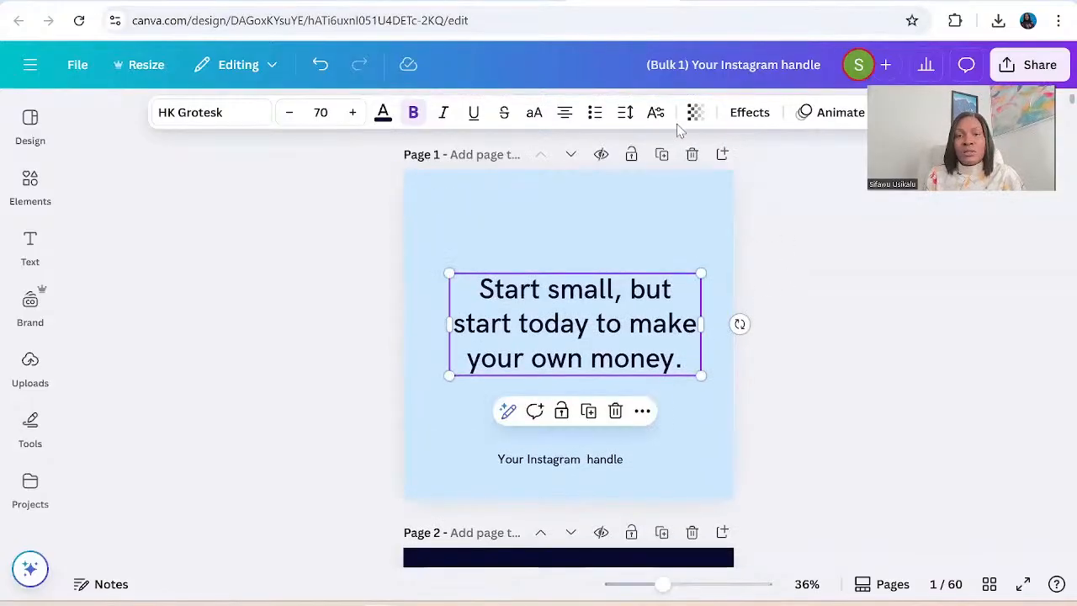
click(656, 113)
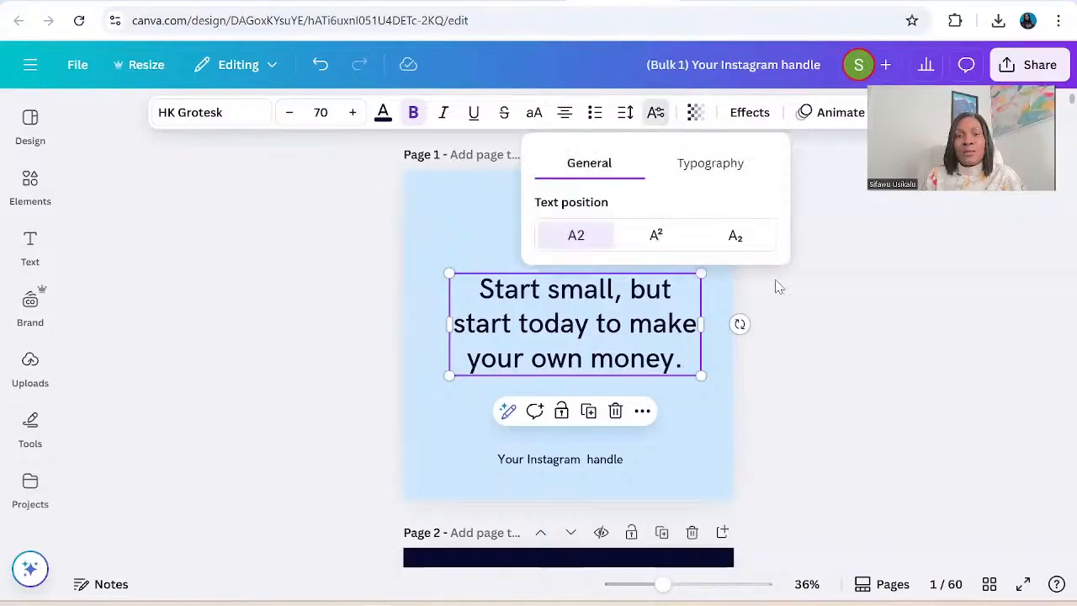
click(829, 312)
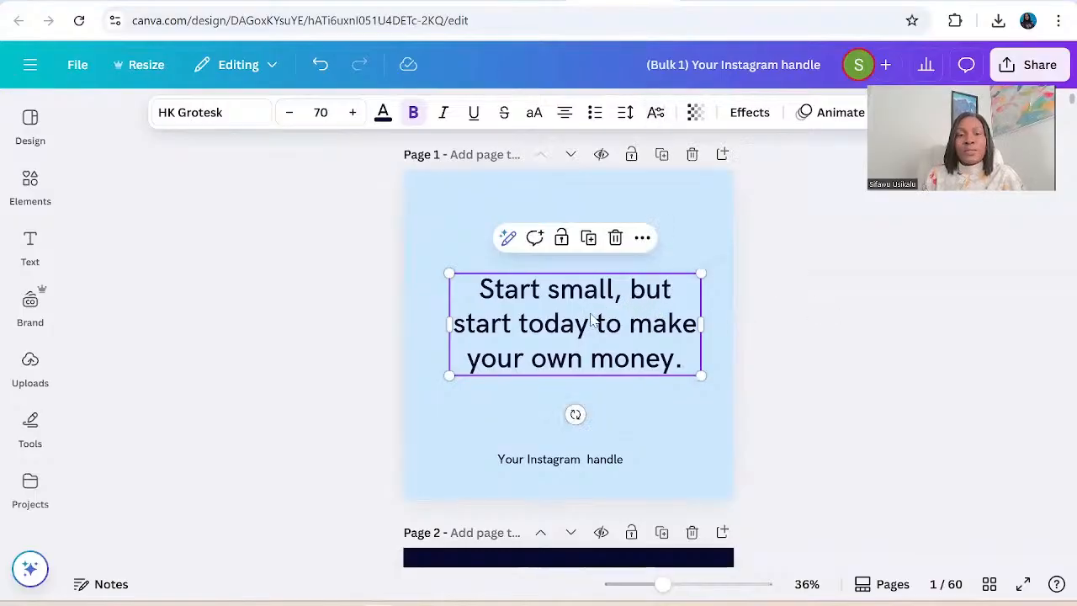
drag(592, 322, 578, 312)
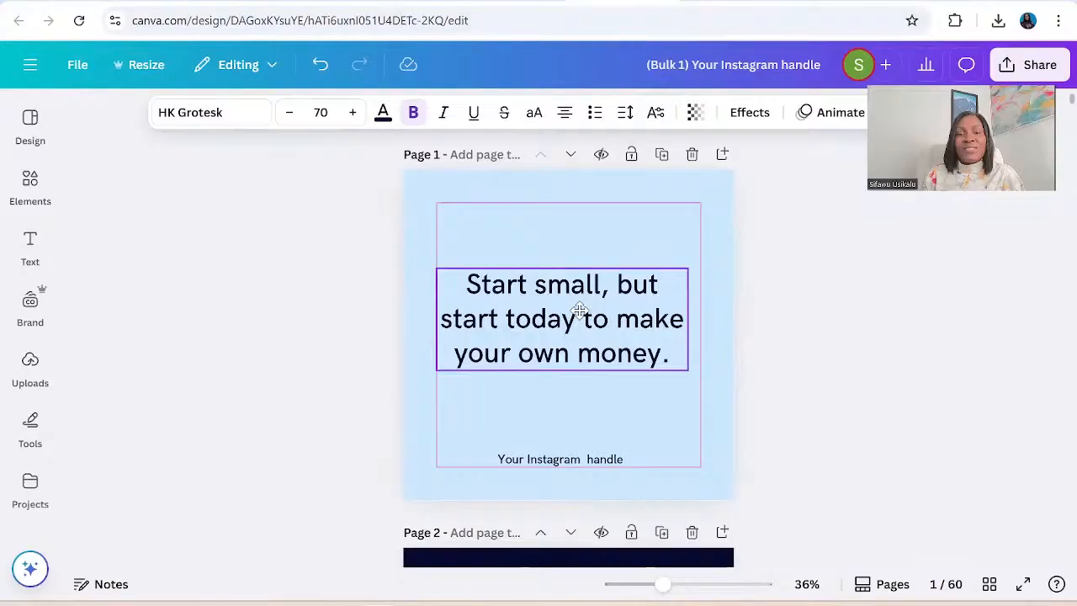
drag(579, 312, 573, 312)
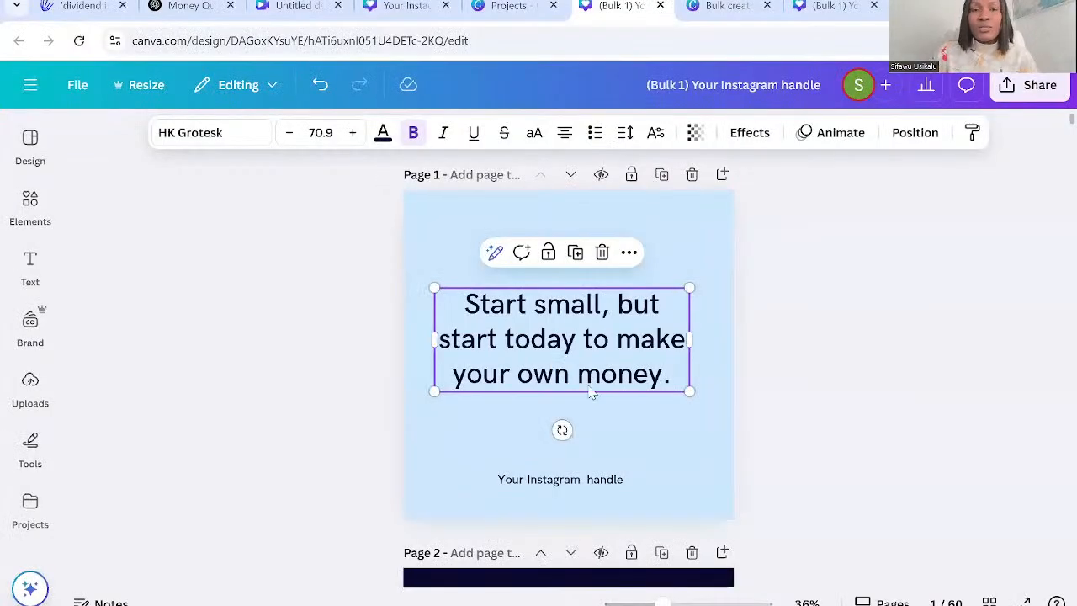
Move the quote "Making money is easy, keeping it is the real skill." down to the vertical centre of page 2.
scroll(689, 357, down, 5)
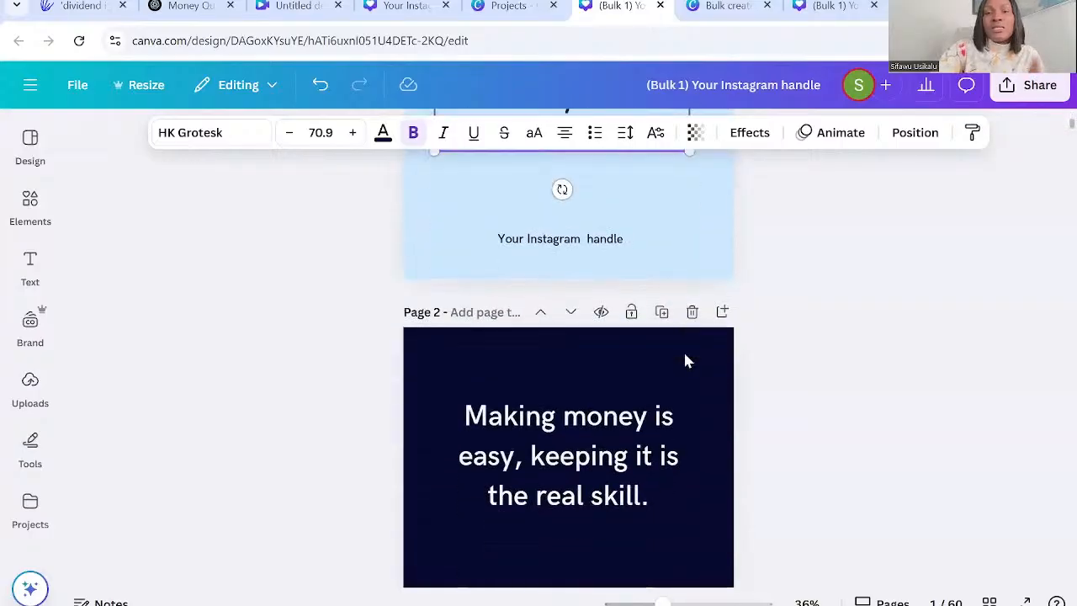
scroll(685, 361, down, 1)
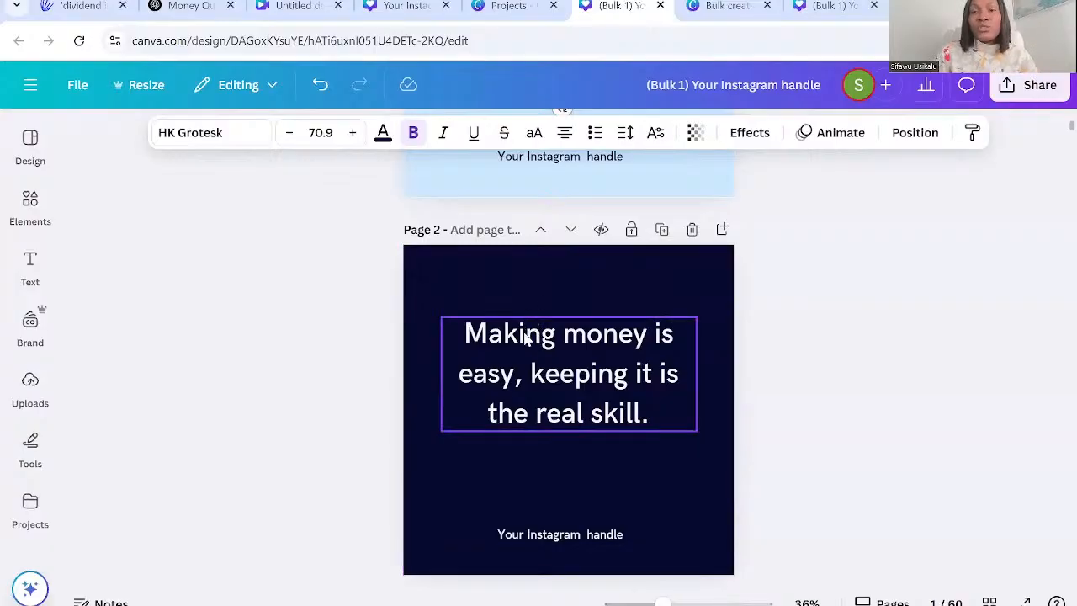
drag(524, 335, 521, 370)
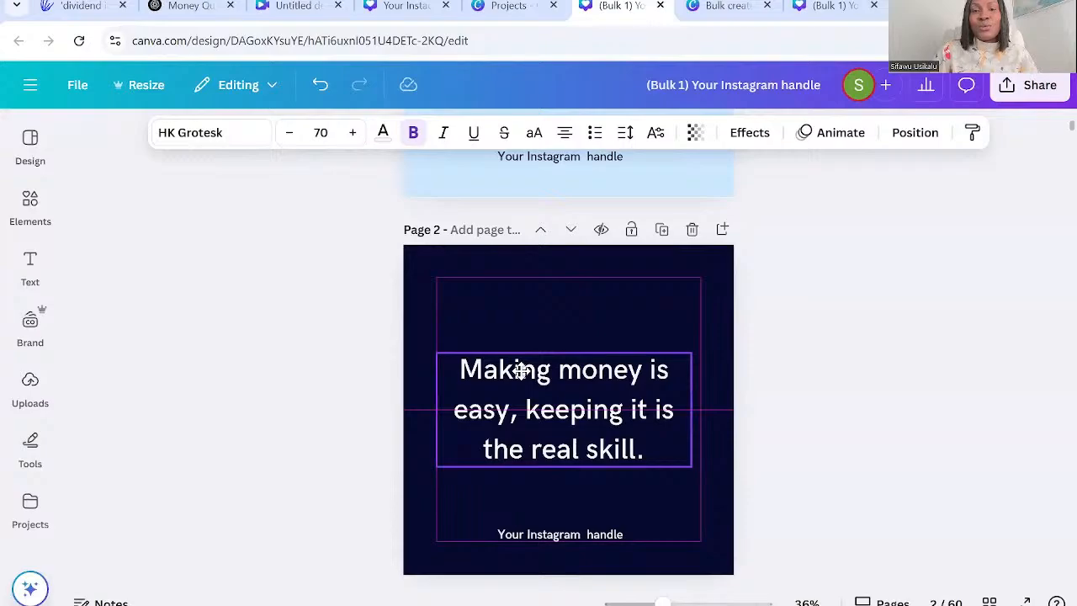
drag(521, 371, 522, 371)
click(875, 411)
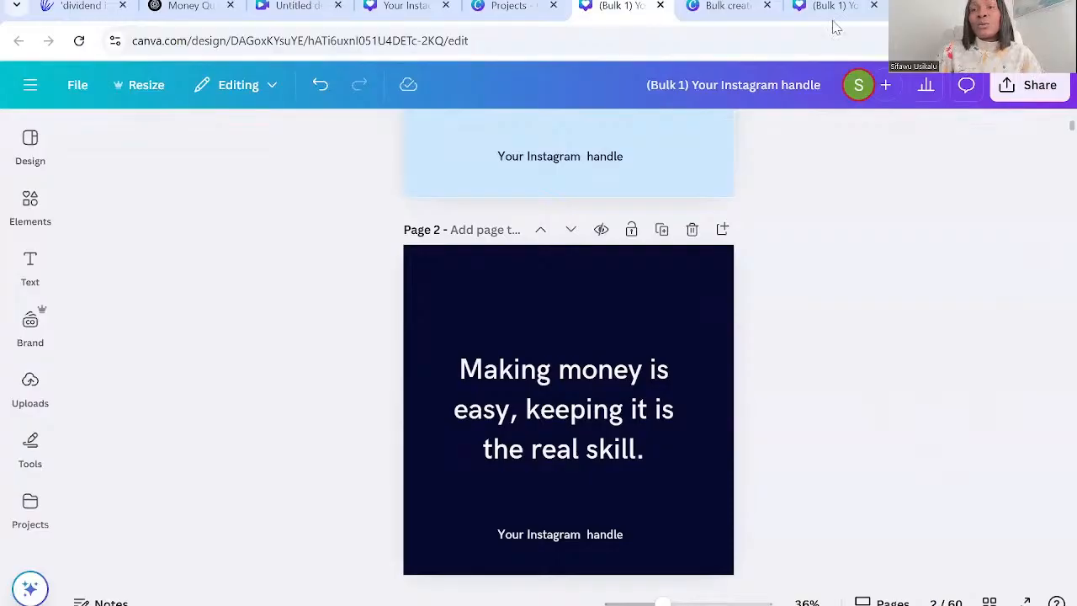
Review the design's download settings for exporting pages 1–60 as PNG, and return to the sharing options.
click(1021, 87)
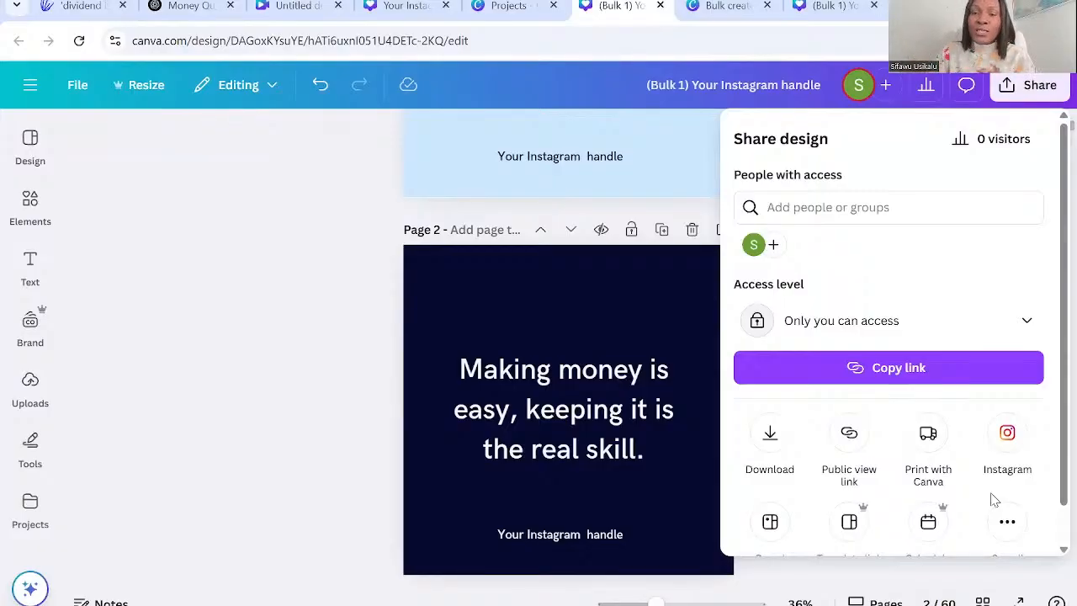
click(768, 437)
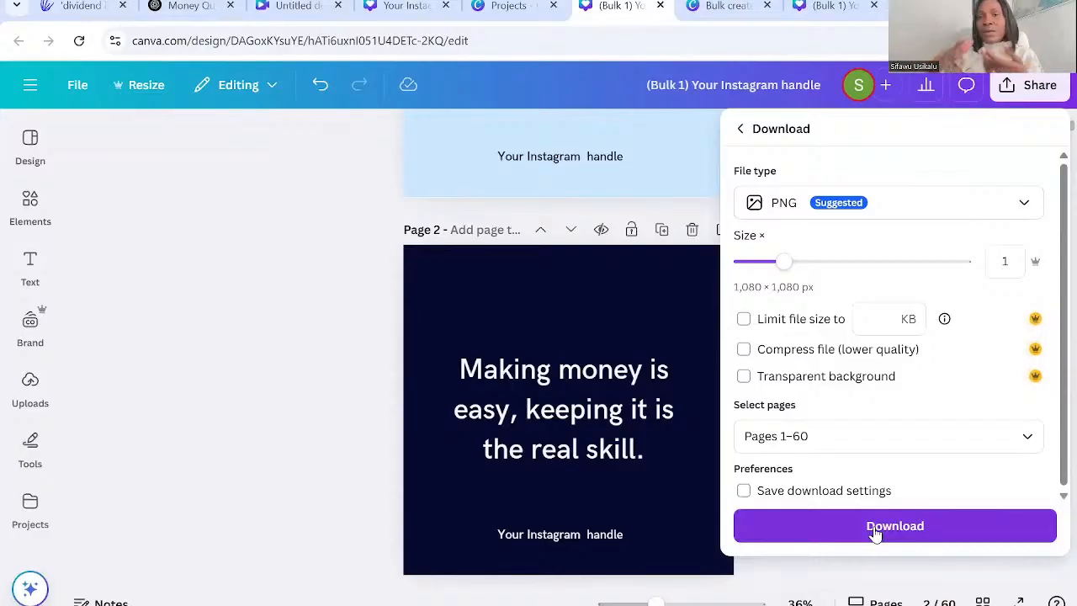
click(906, 523)
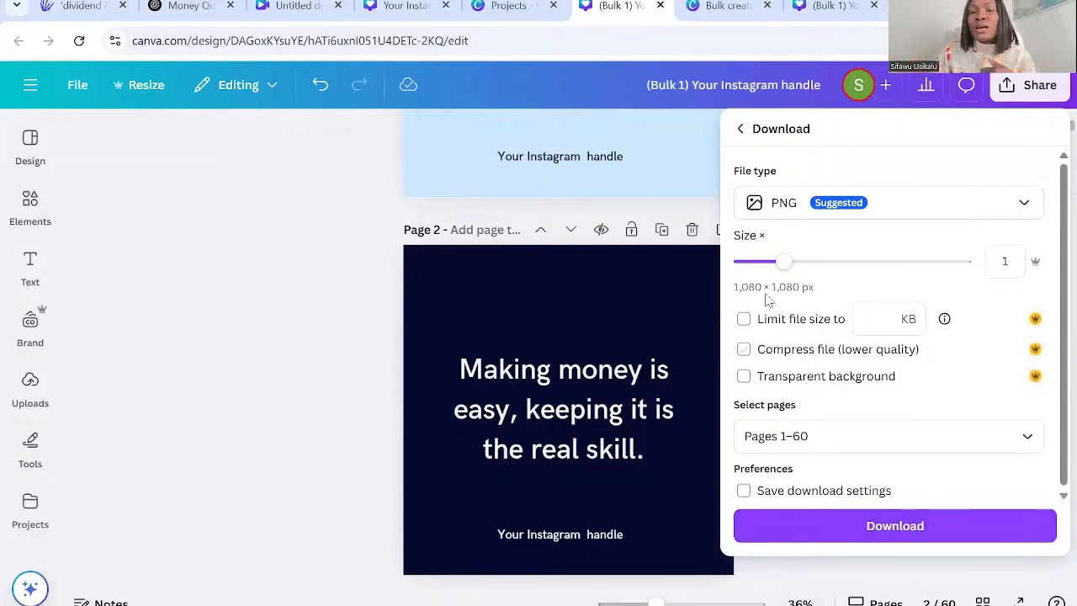
click(739, 132)
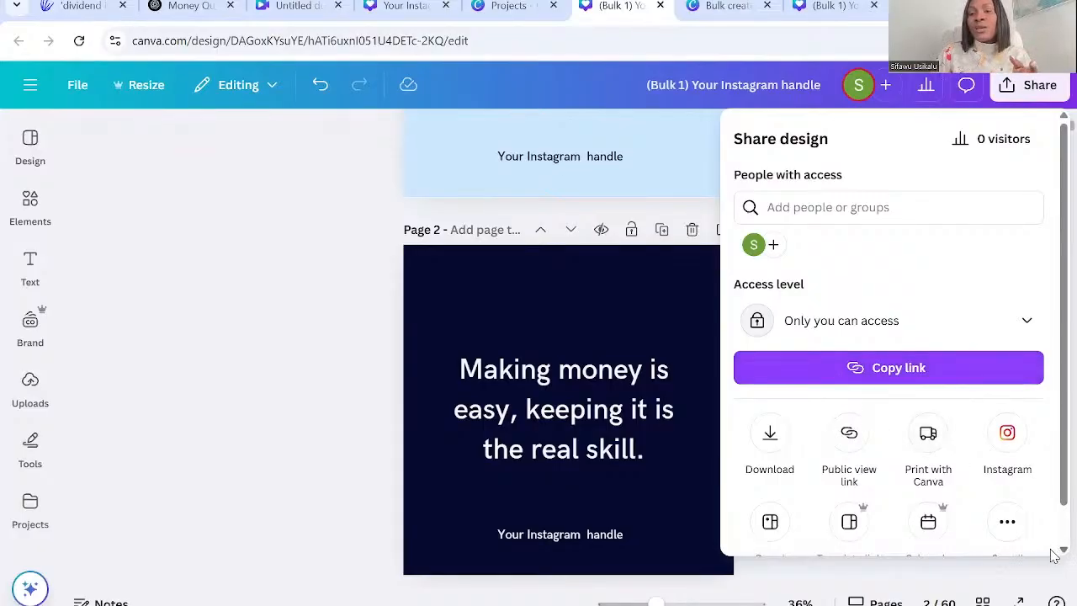
Create a public template link for the bulk design and copy it.
scroll(1052, 547, down, 1)
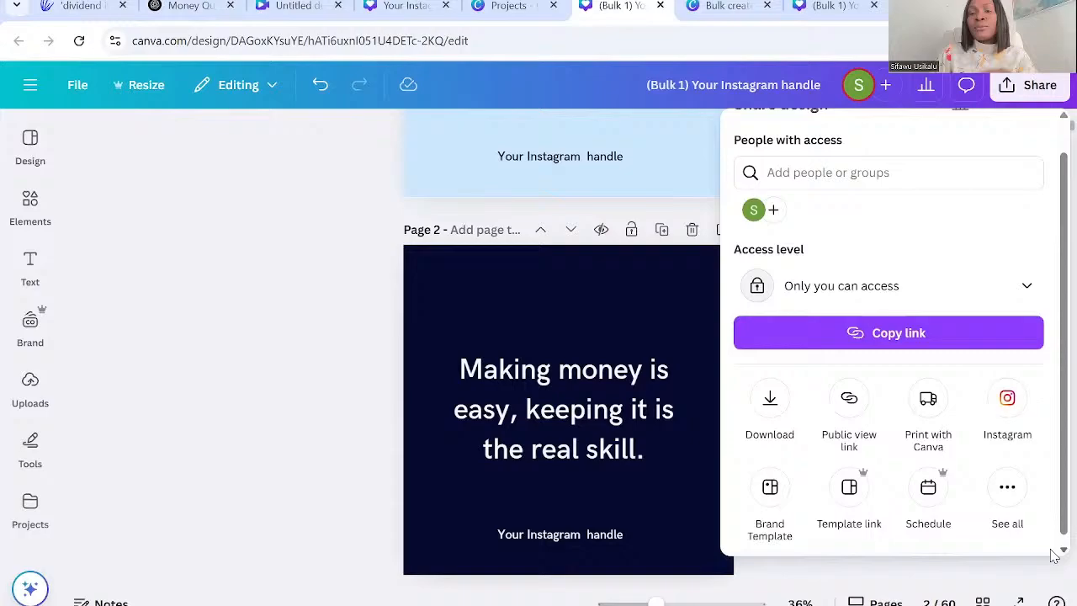
click(1003, 481)
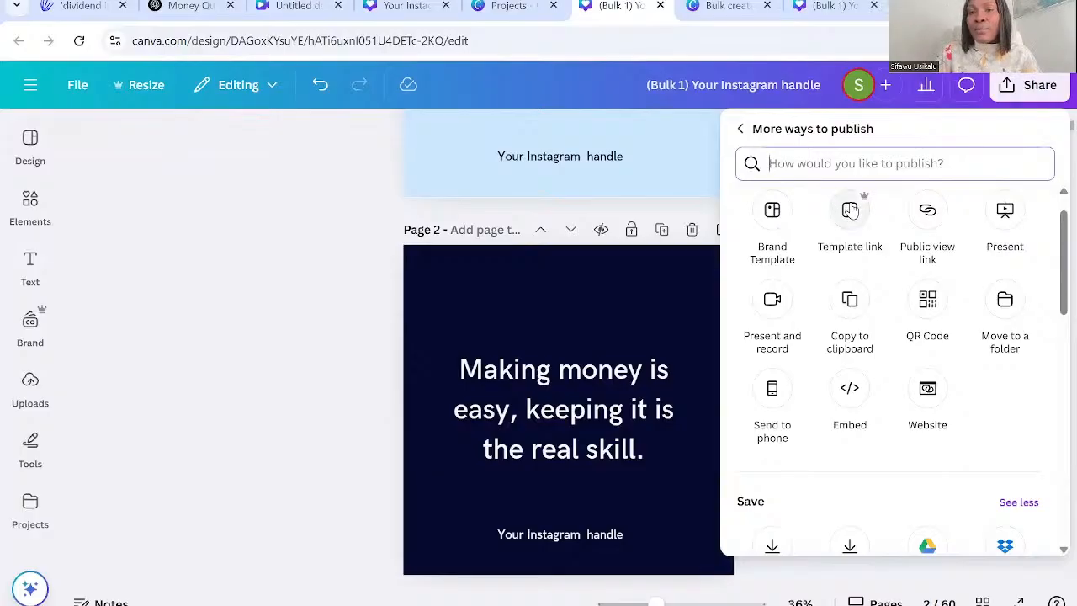
click(850, 210)
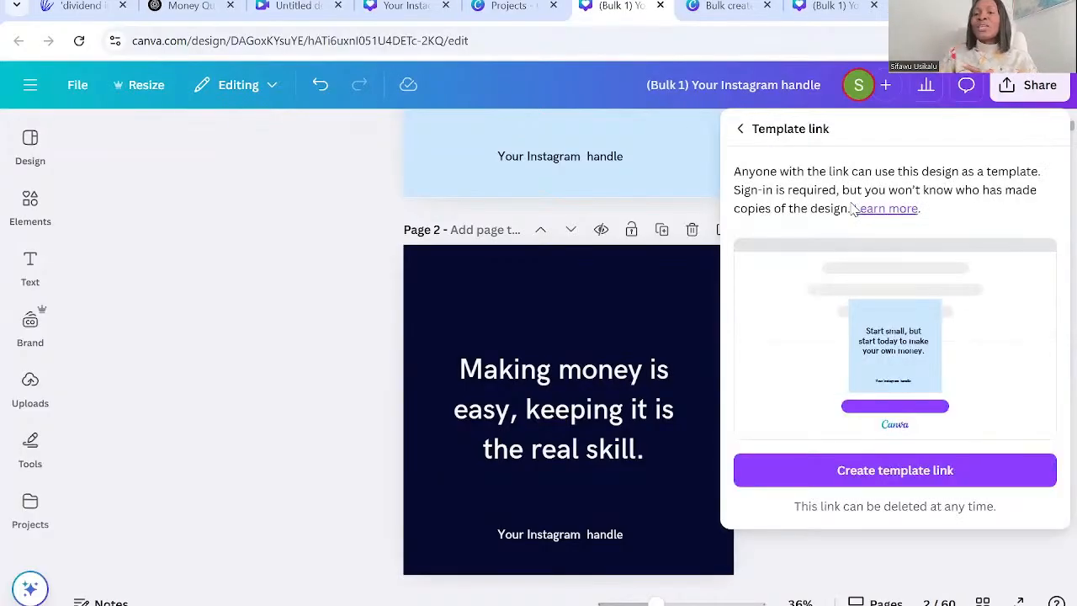
click(906, 476)
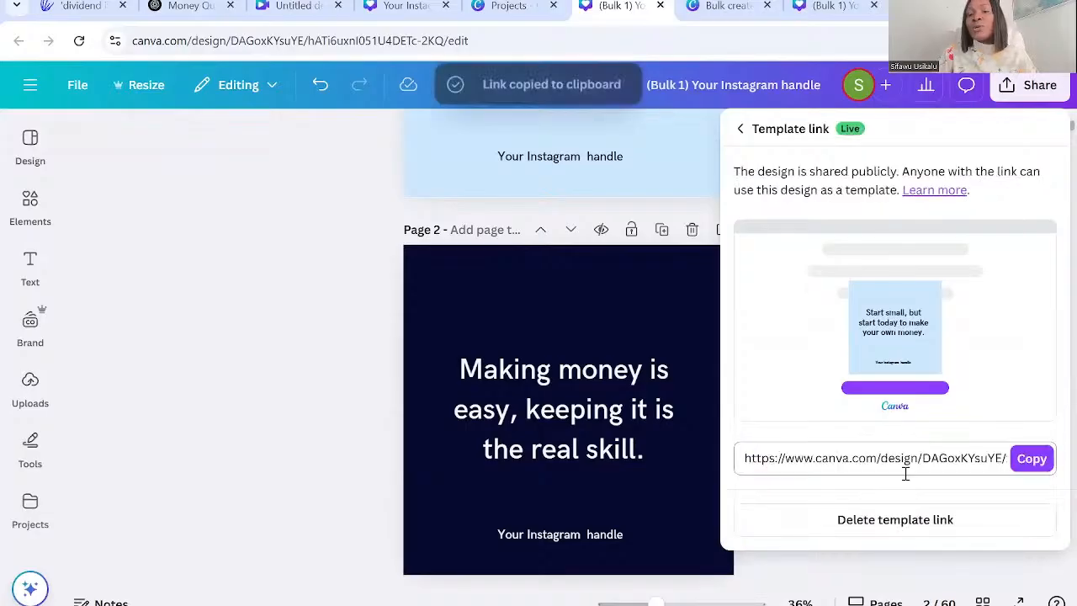
click(1034, 461)
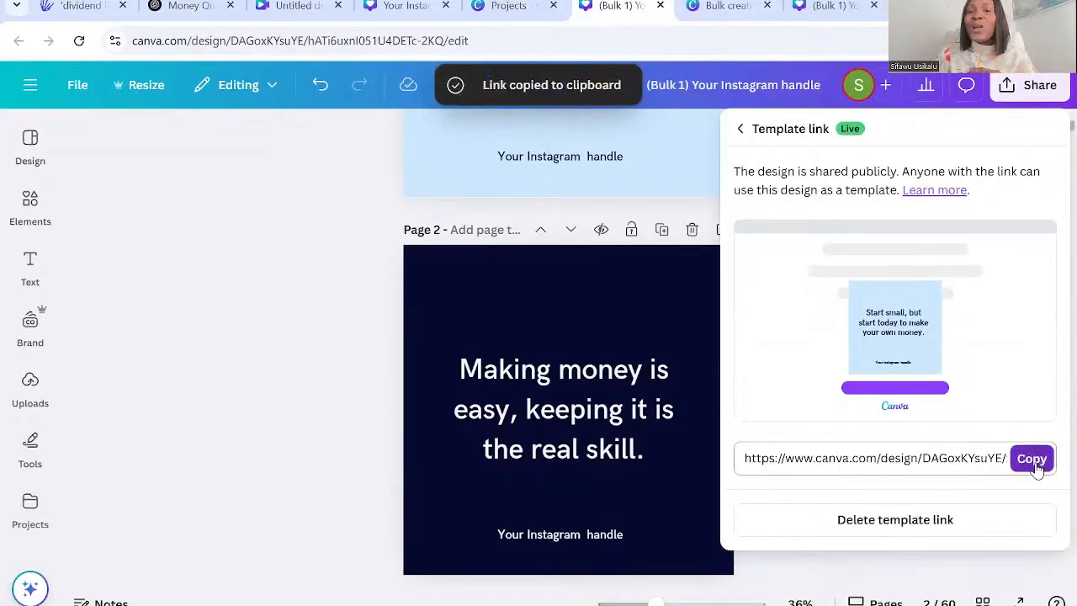
click(1033, 461)
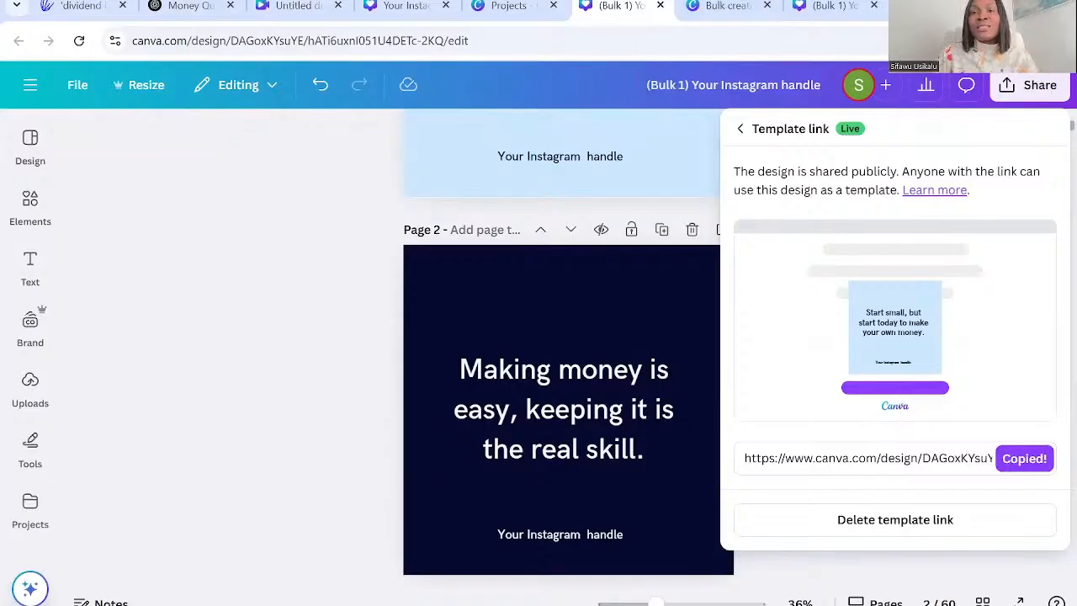
Open the copied template link in a new browser tab and look through the shared template page down to its editing options.
key(ctrl+t)
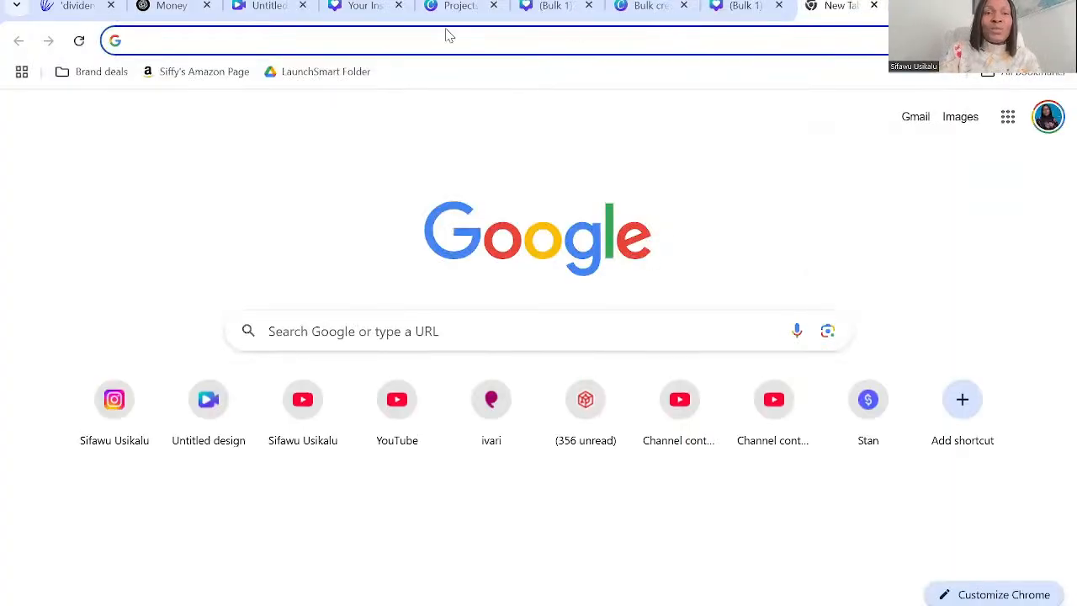
key(ctrl+v)
key(Return)
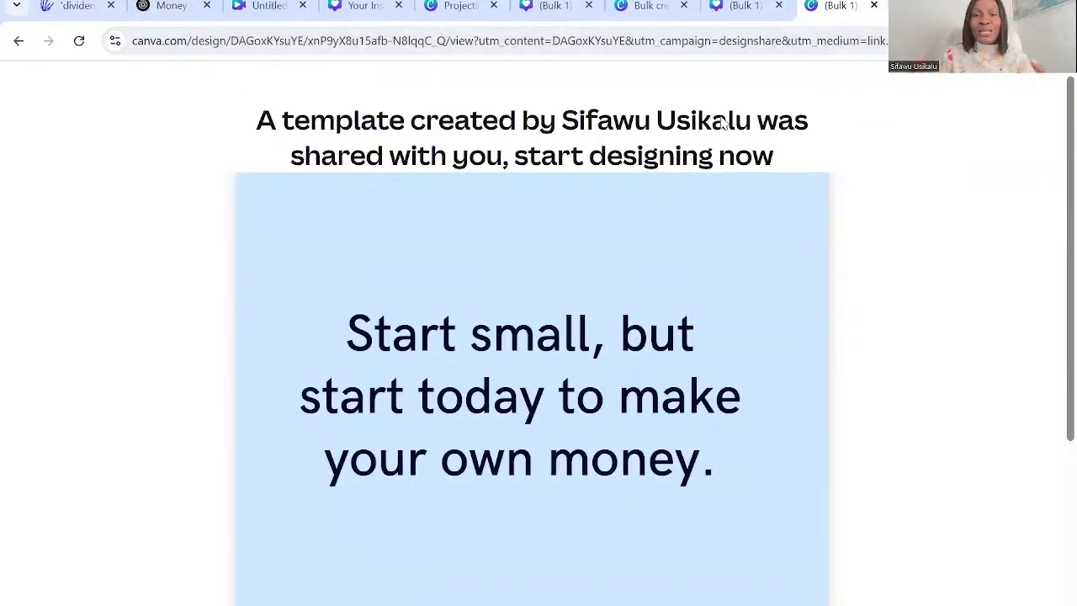
scroll(722, 122, down, 1)
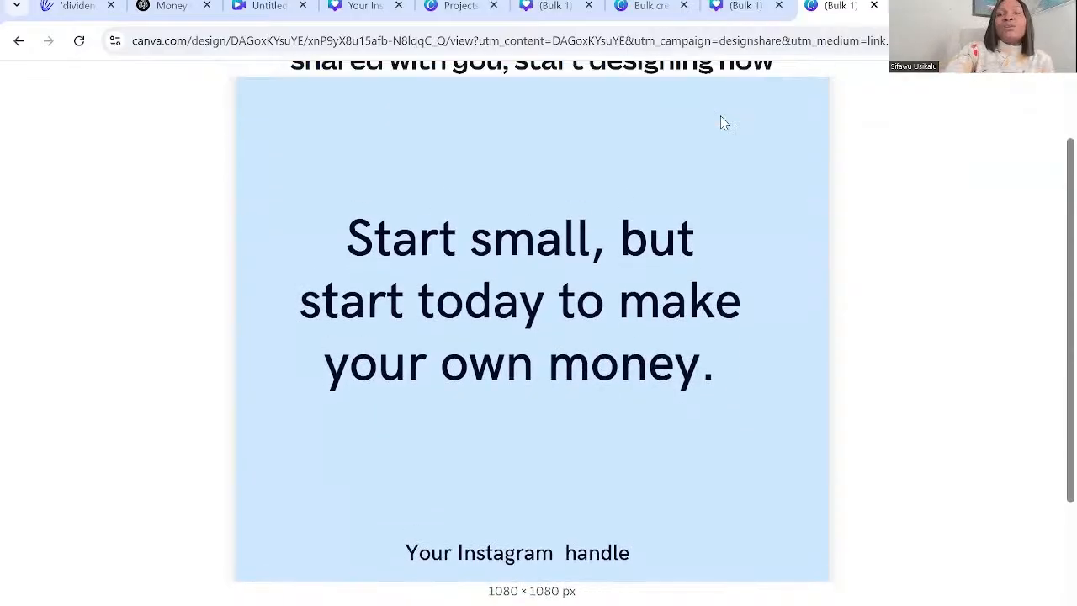
scroll(722, 122, up, 1)
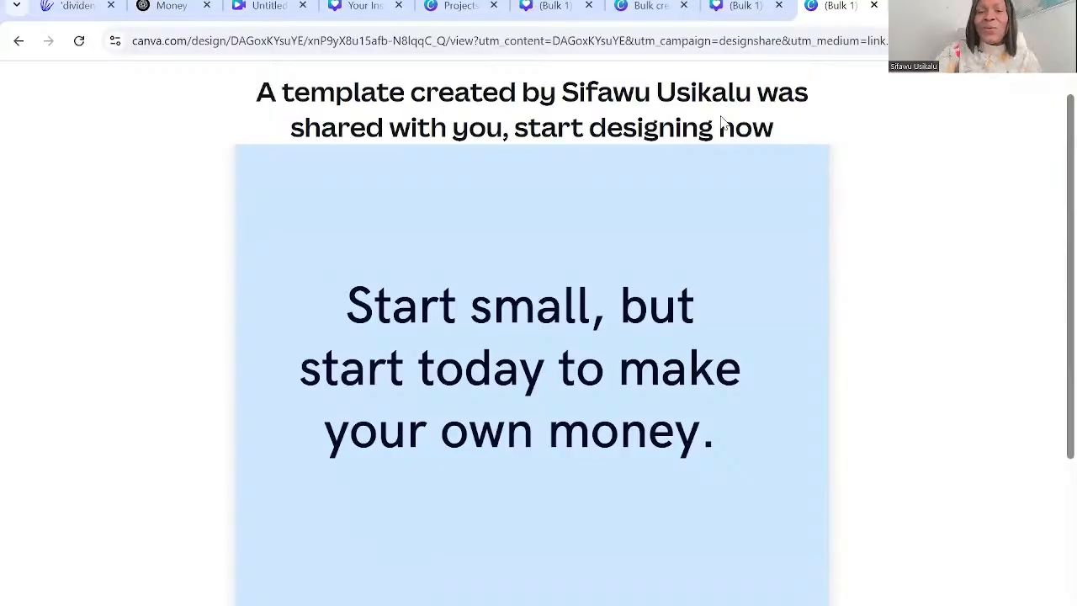
scroll(721, 123, down, 3)
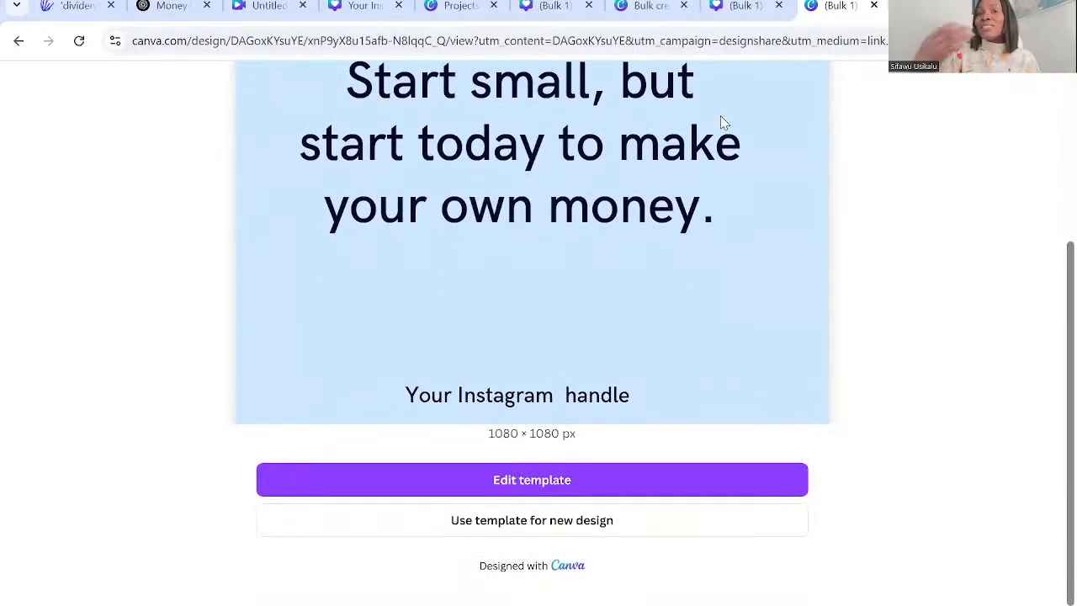
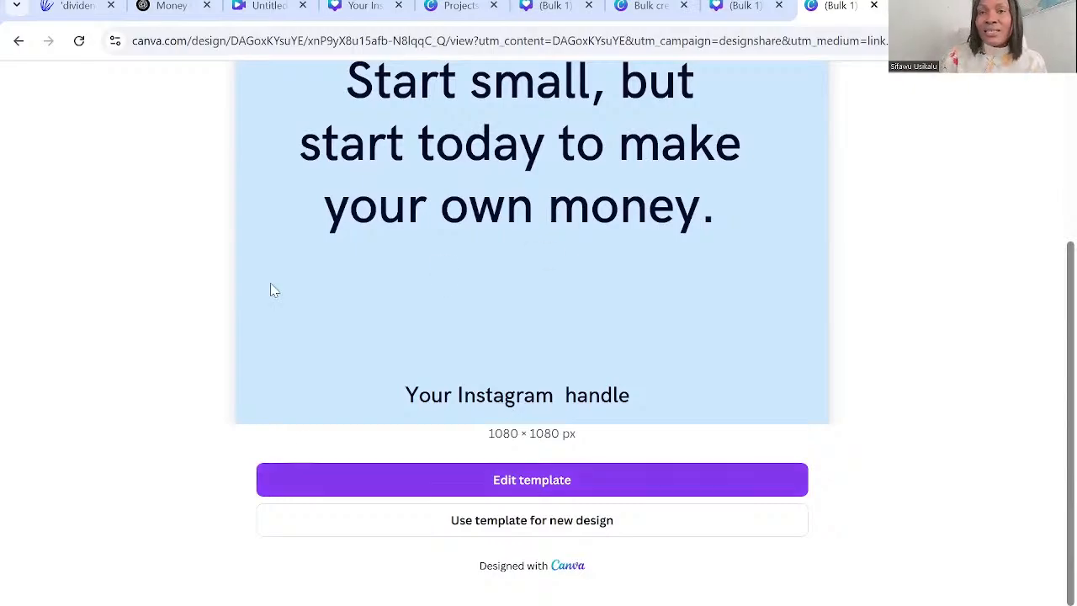
Close the shared template page and open Canva in a new browser tab.
click(875, 7)
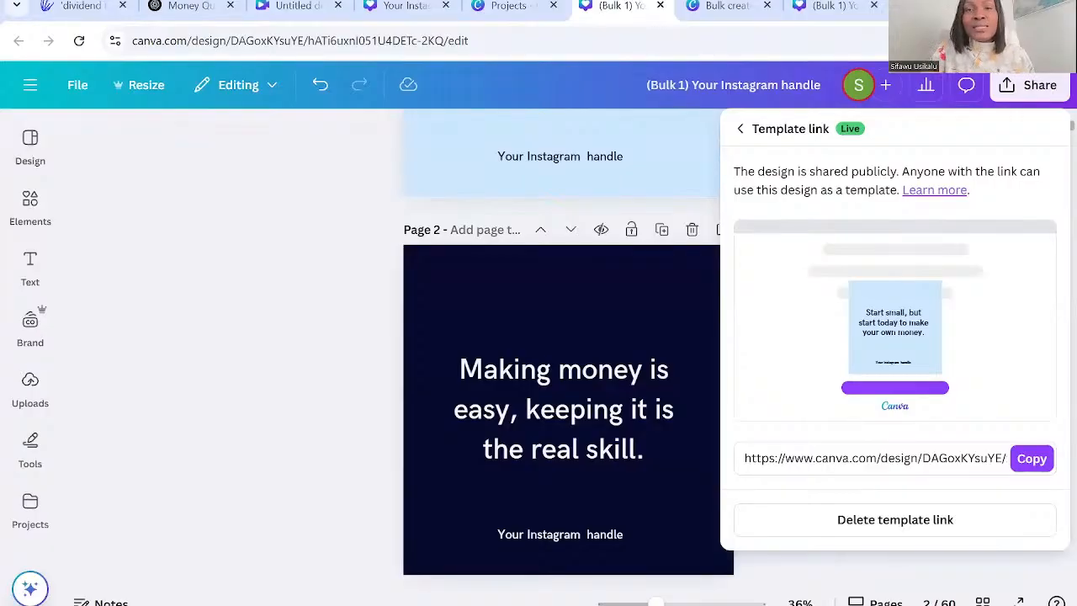
key(ctrl+t)
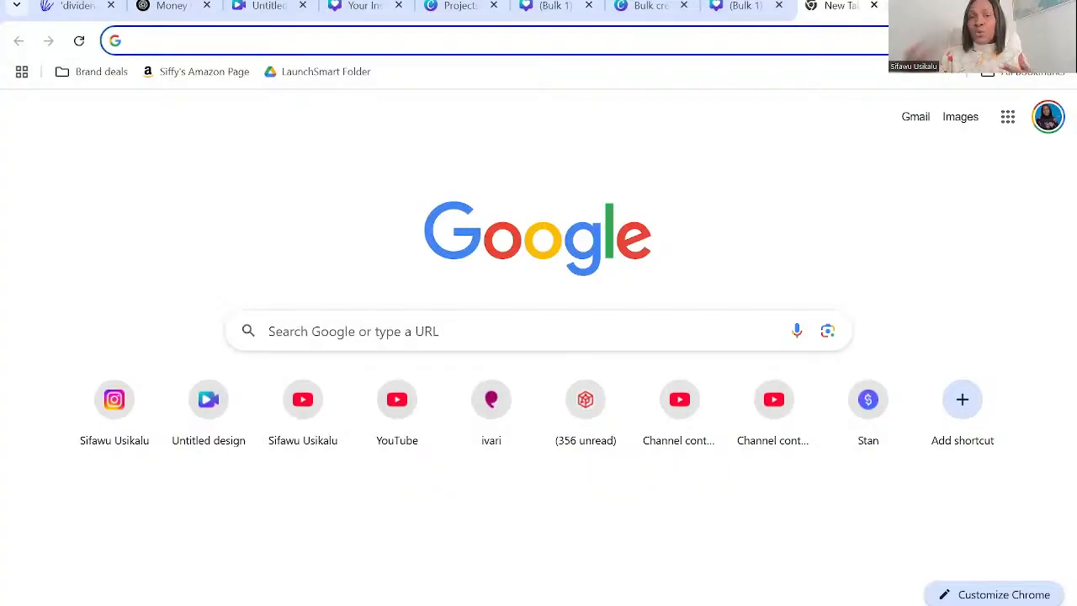
text(can)
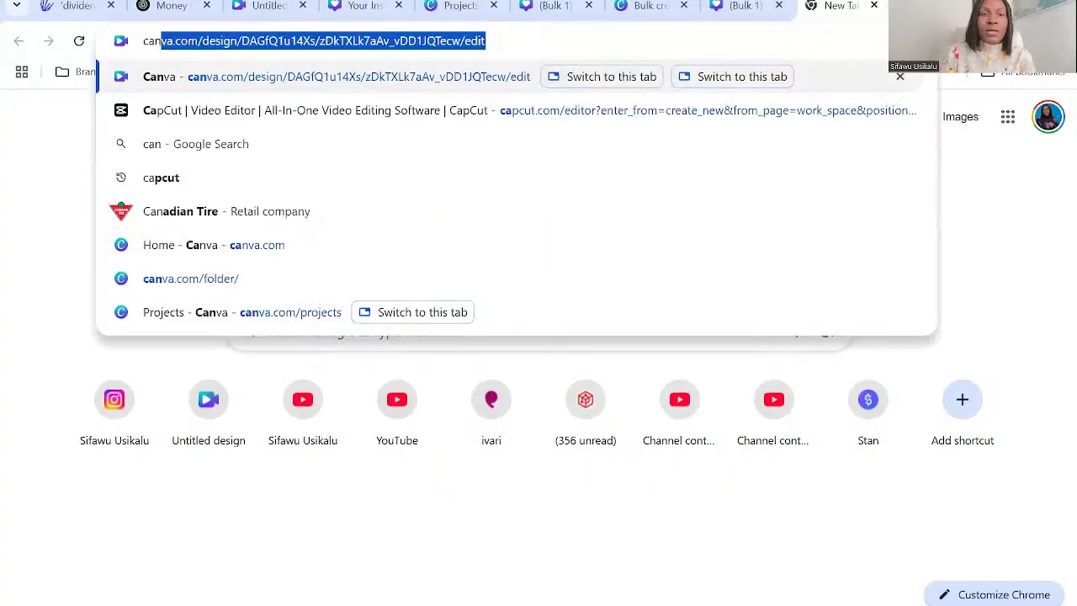
key(Return)
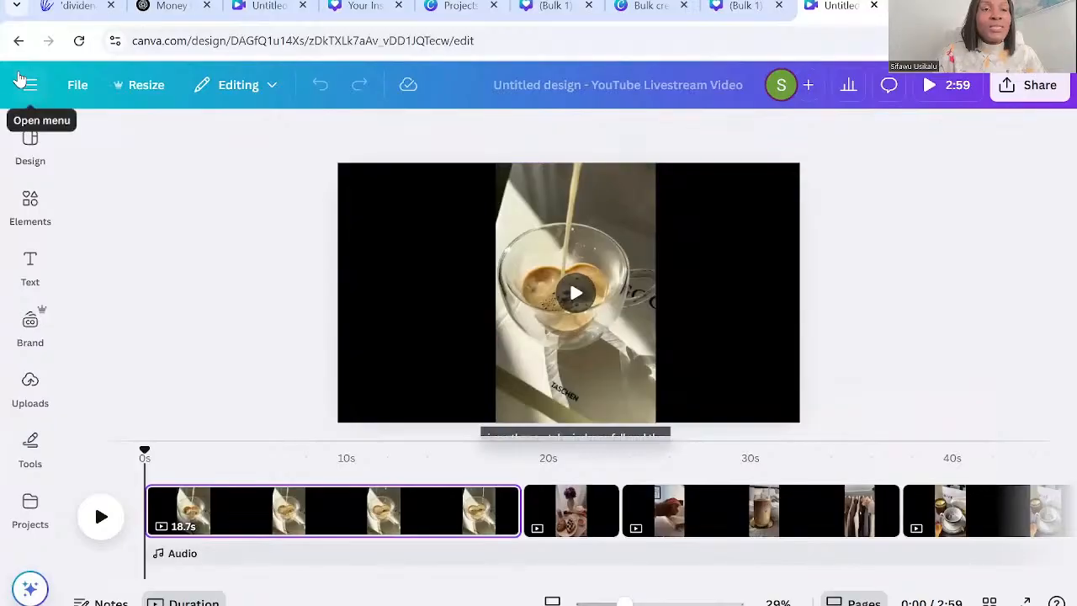
Search the design types for "instagram" and create a new blank Instagram Reel design at 1080 × 1920 px.
click(23, 82)
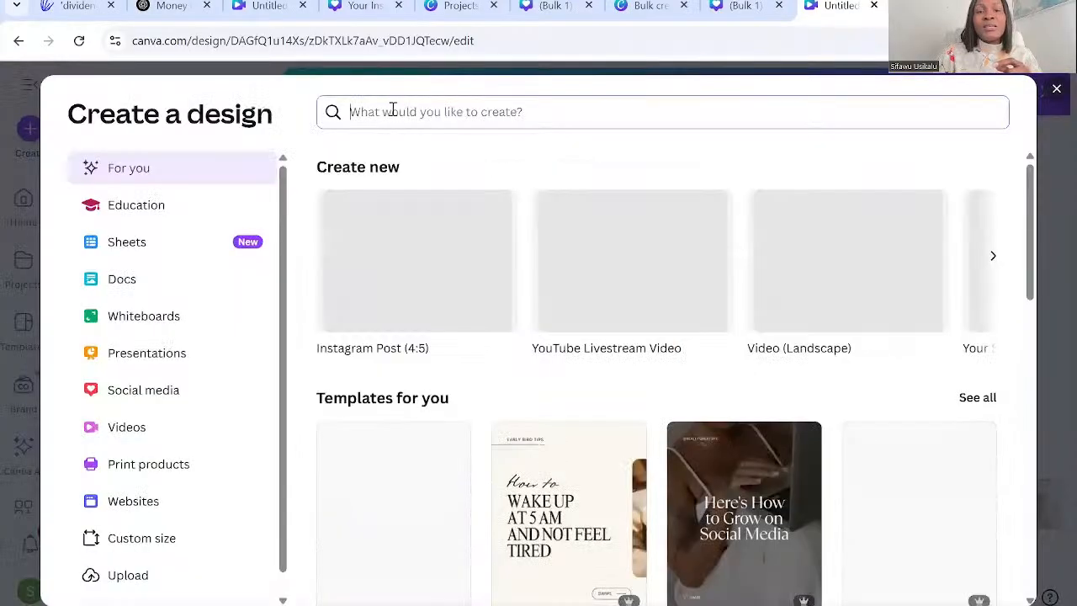
text(insta)
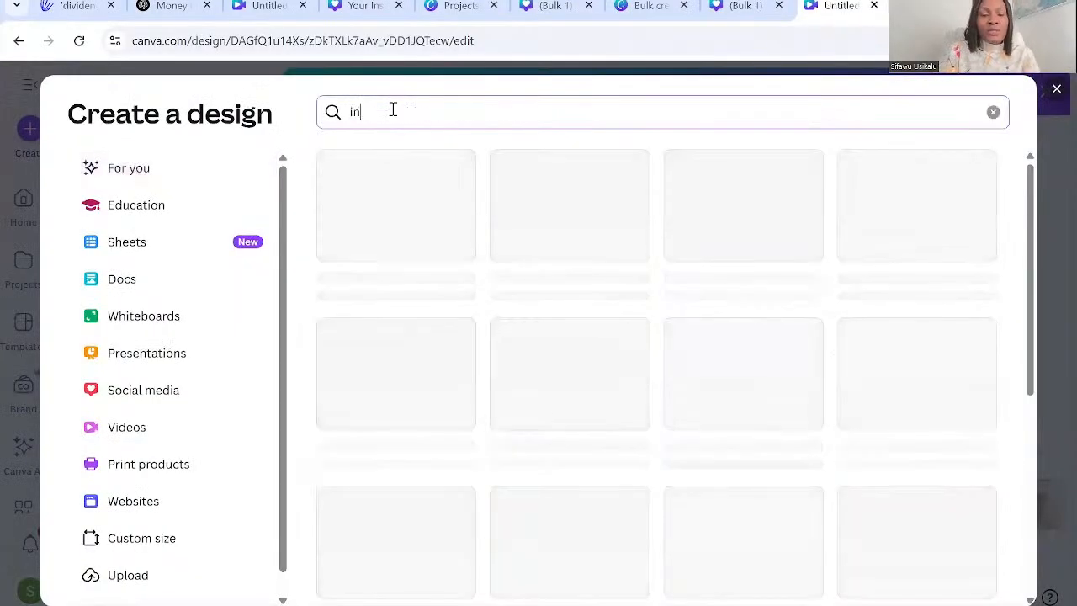
text(gram)
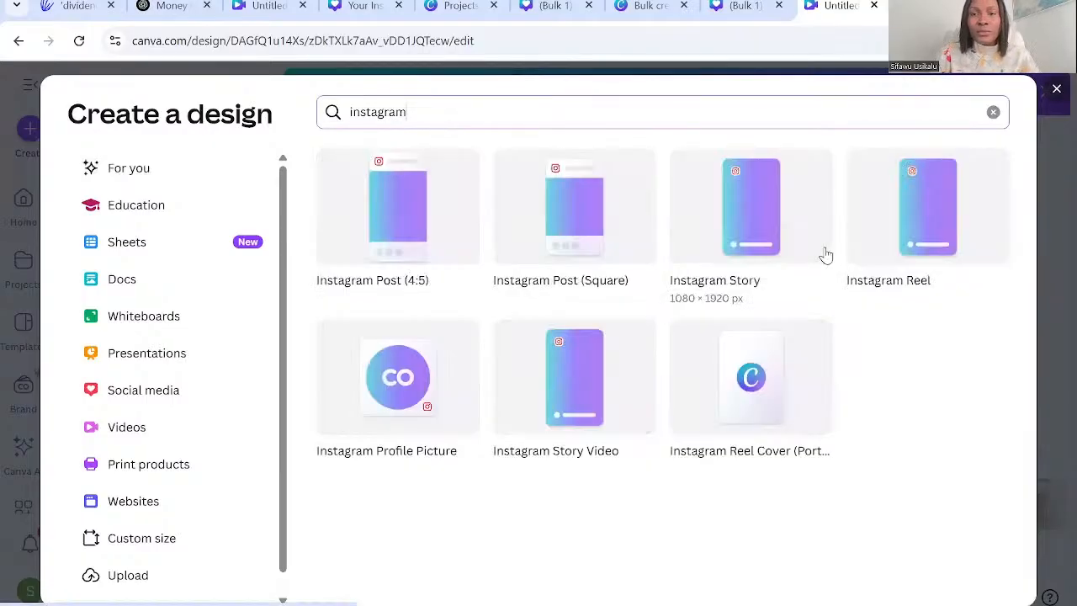
click(912, 245)
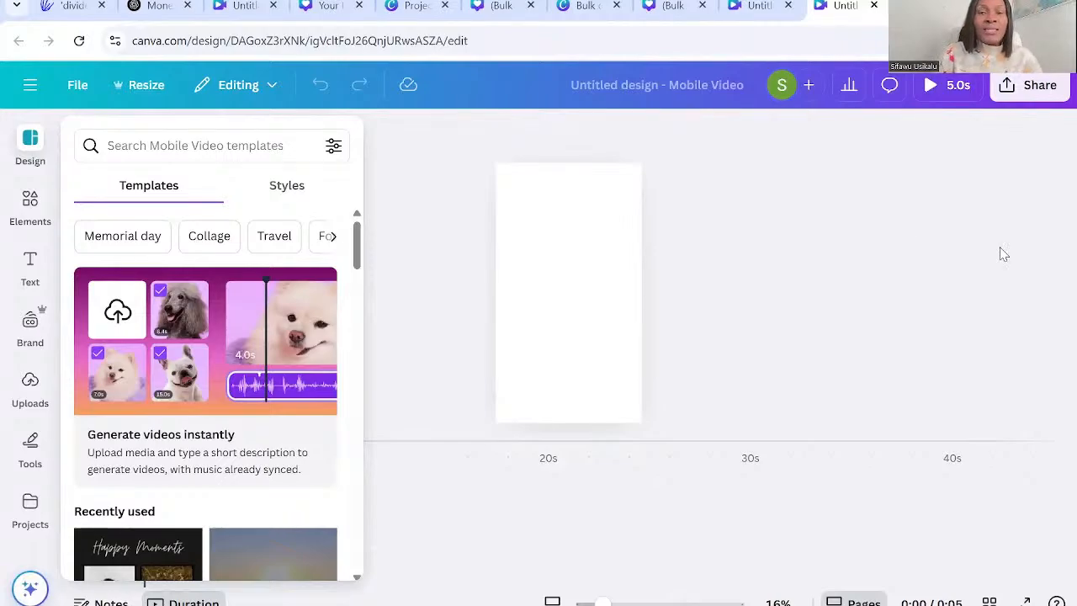
Apply the Arsenal and Radley style combination with a light blue background to the blank reel page.
click(559, 344)
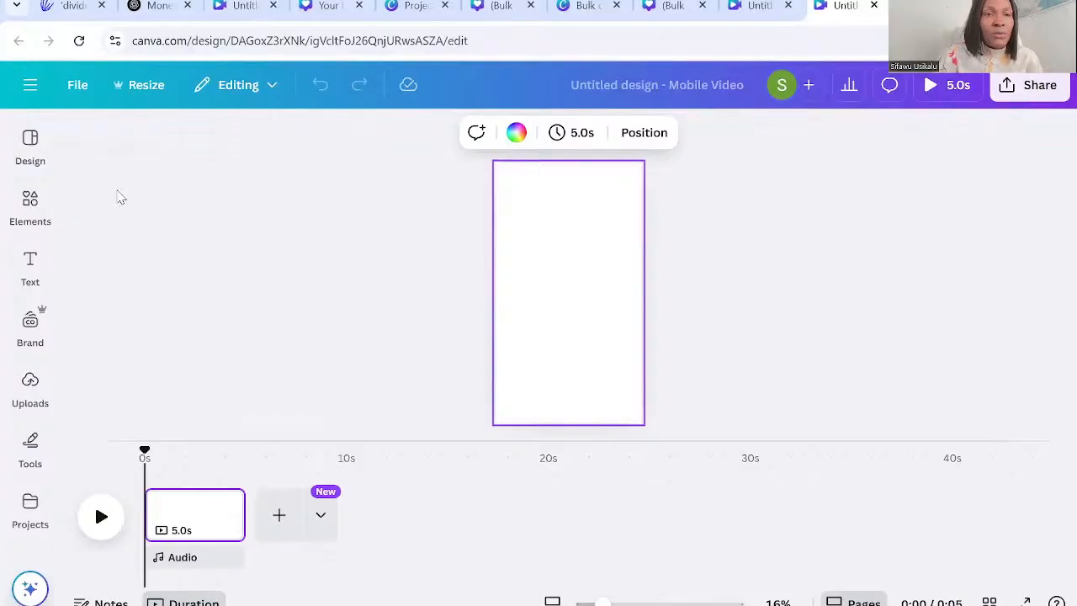
click(34, 164)
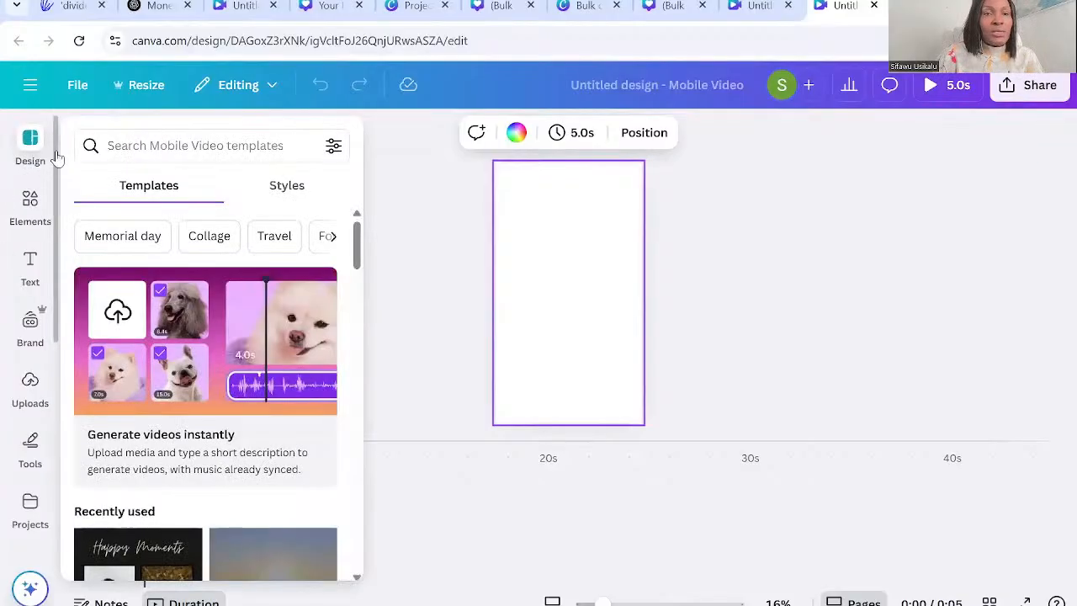
click(287, 189)
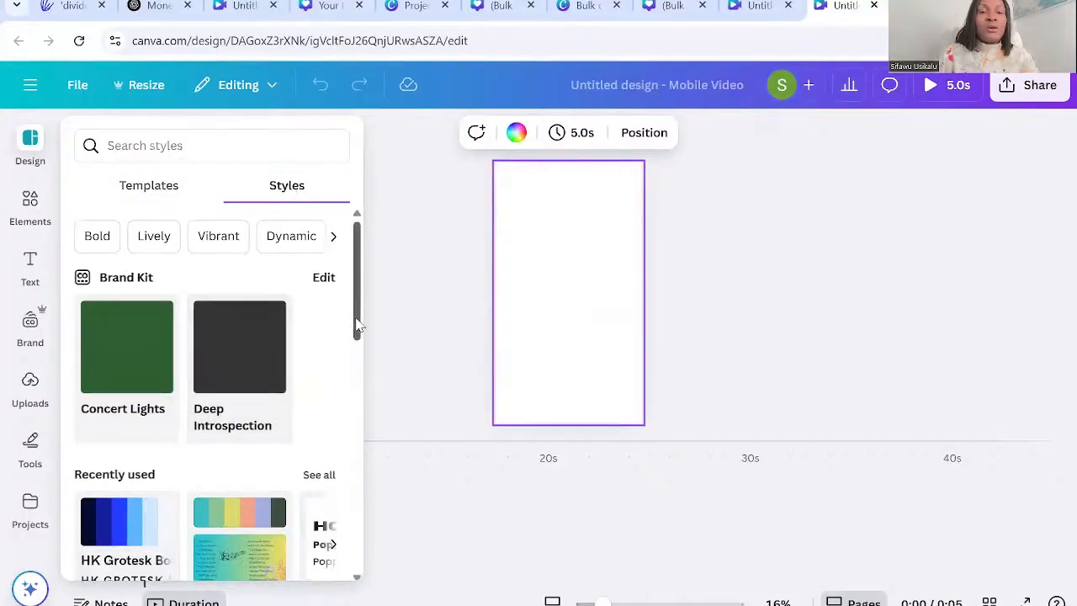
scroll(354, 387, down, 3)
scroll(354, 387, down, 3)
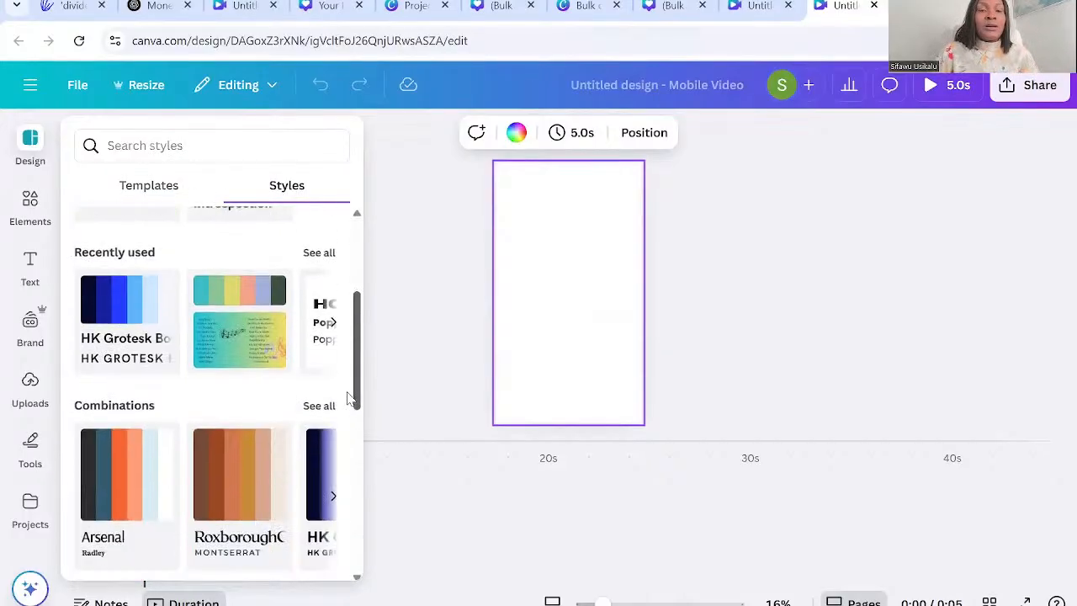
scroll(352, 404, down, 3)
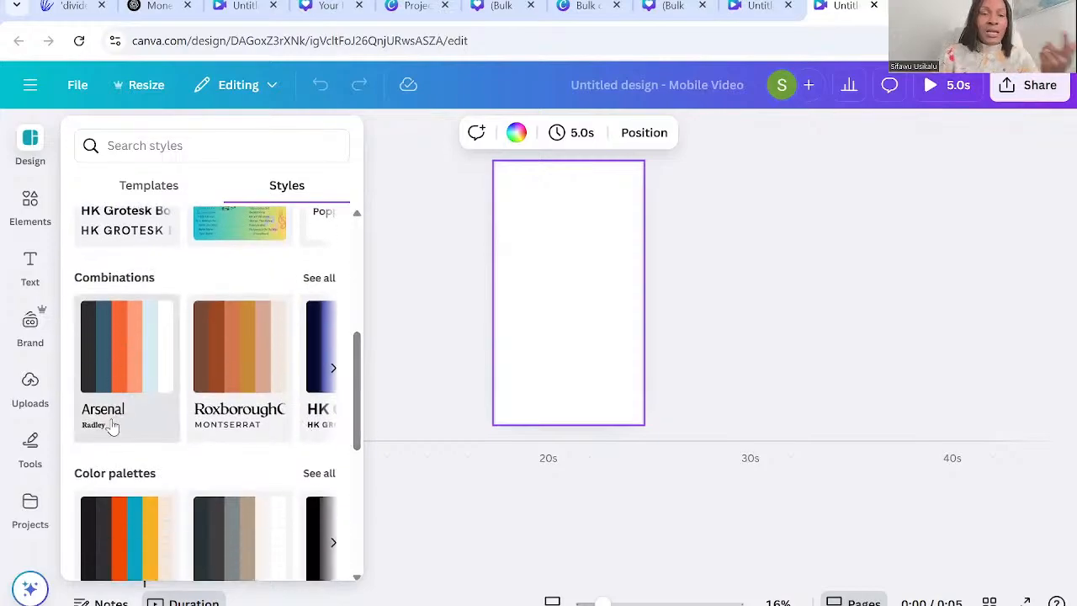
click(110, 369)
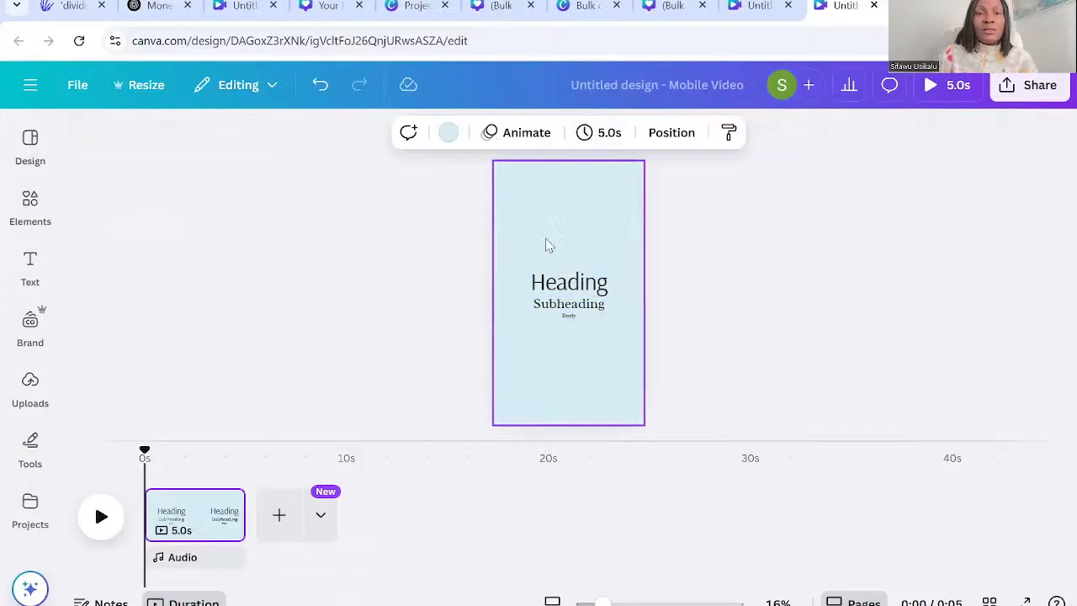
Try the Arsenal combination's dark colour variation on the reel page and shuffle back to the light blue one.
click(452, 136)
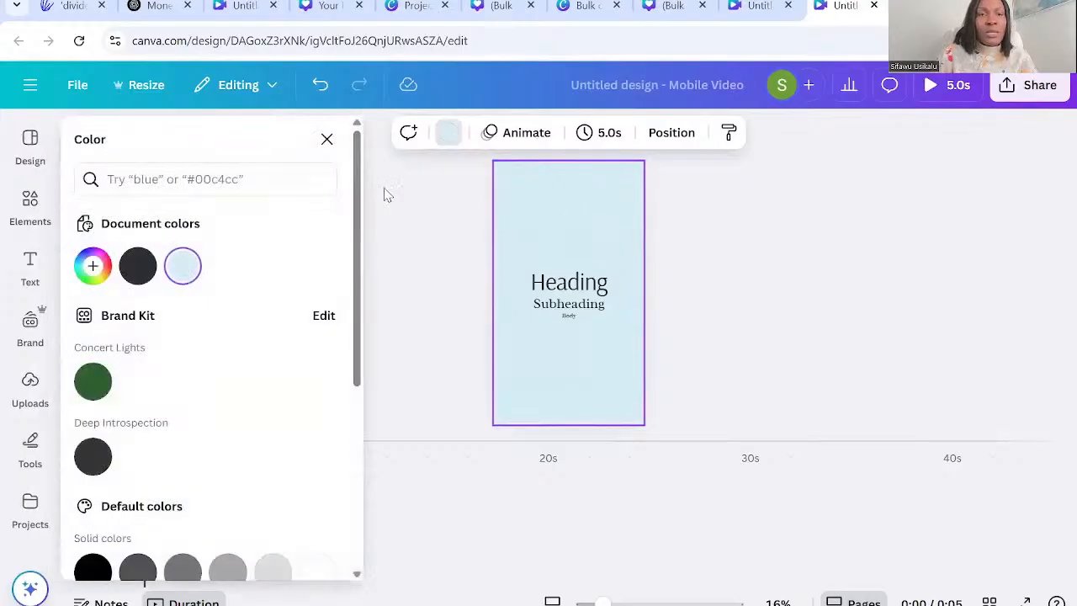
click(327, 139)
click(30, 145)
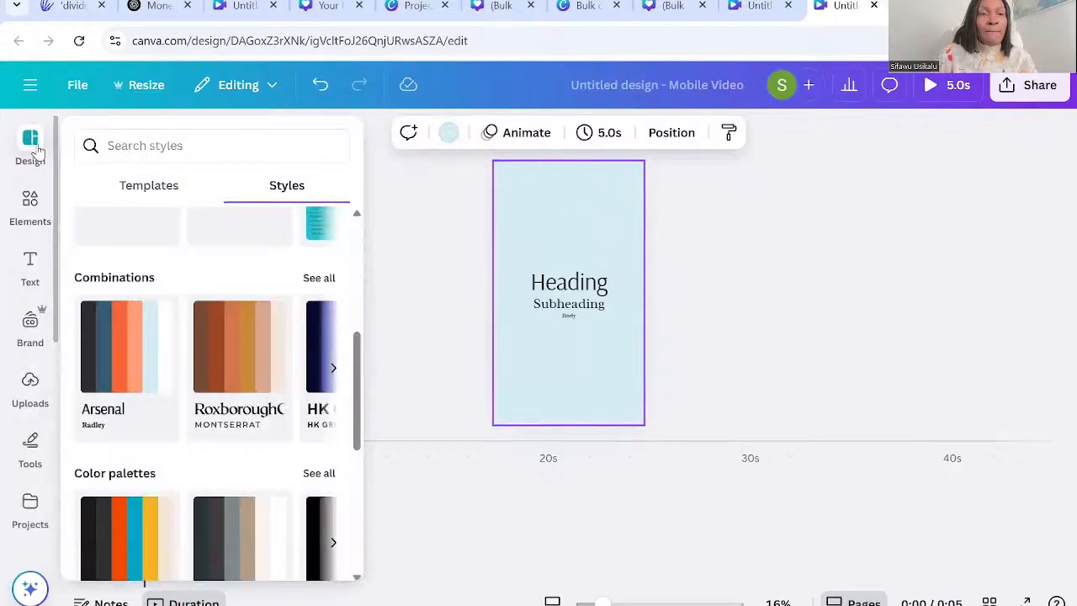
click(115, 373)
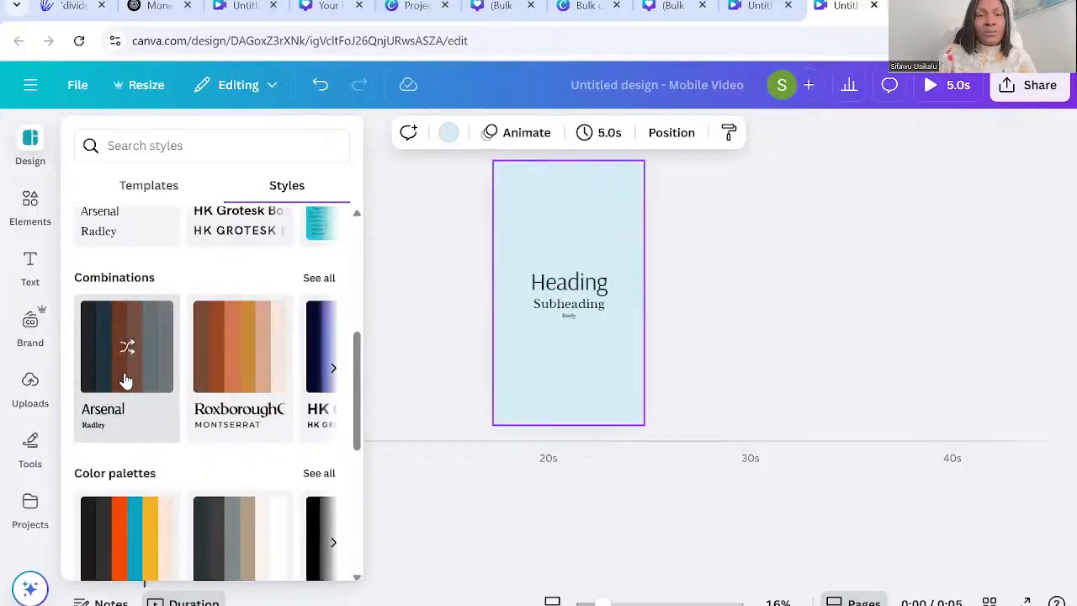
click(122, 363)
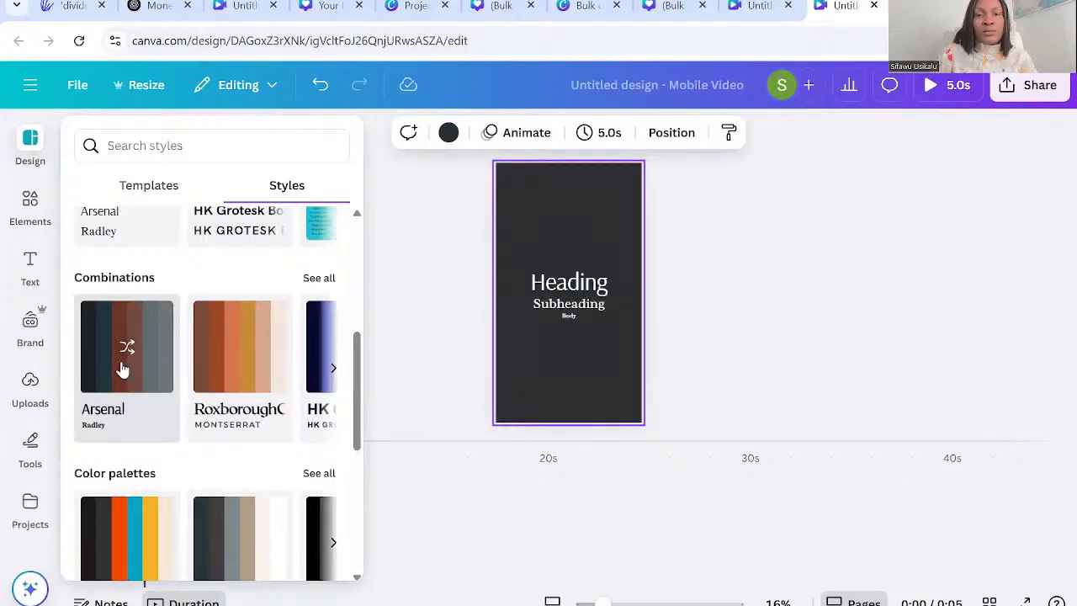
click(716, 500)
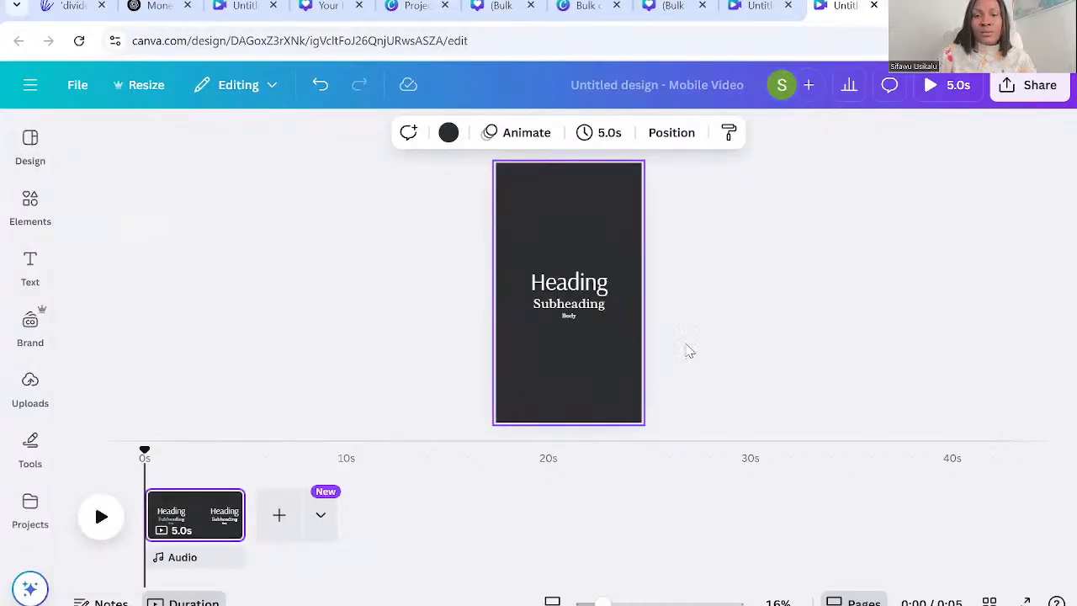
click(679, 345)
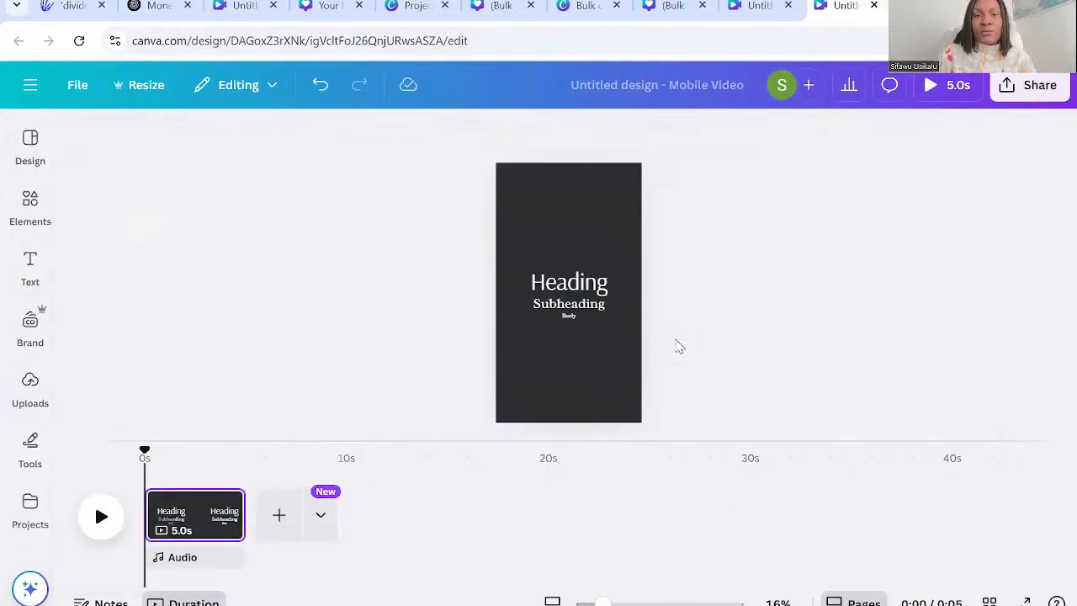
click(579, 322)
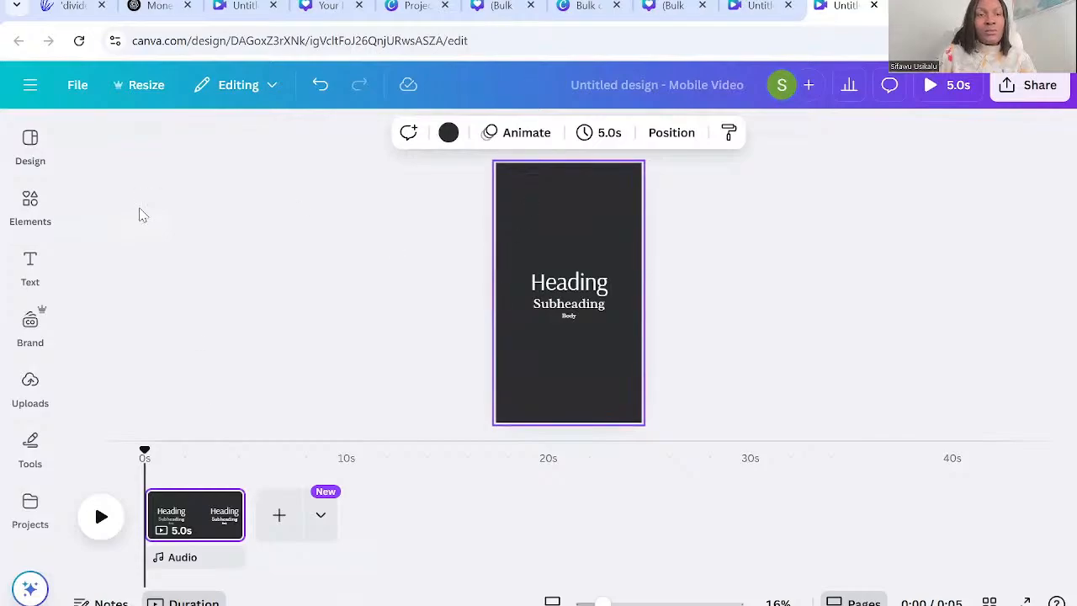
click(10, 151)
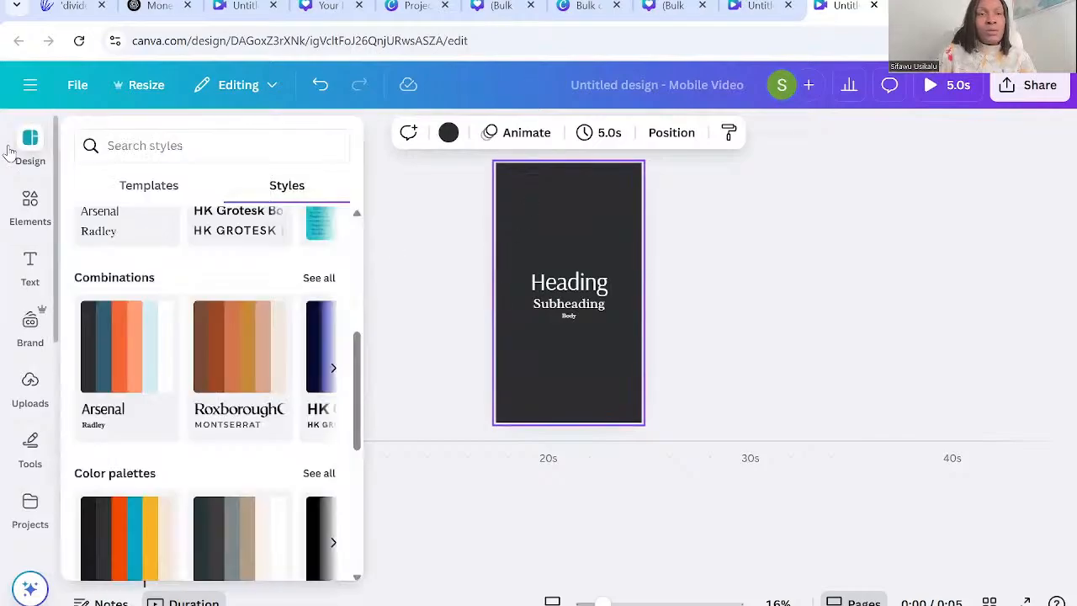
click(133, 384)
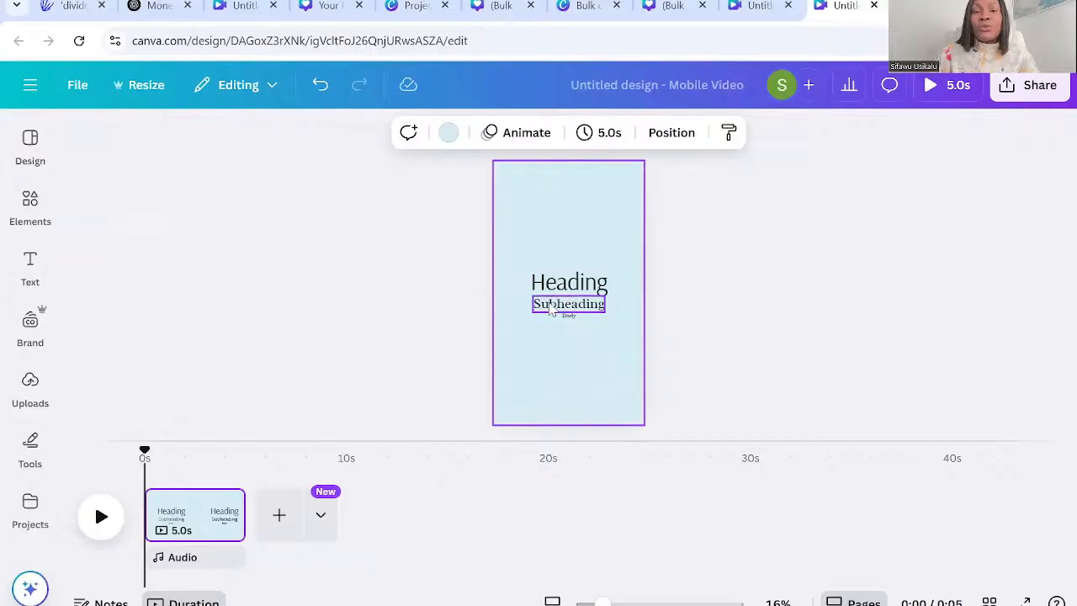
Delete the Subheading and Body text boxes from the reel page, keeping only the Heading text.
click(551, 308)
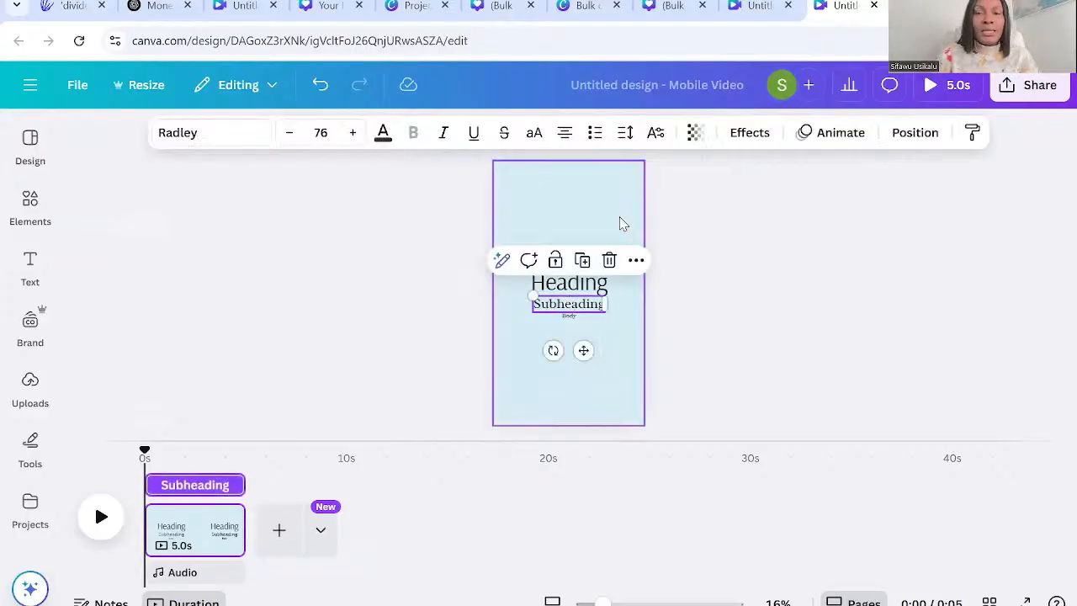
click(610, 260)
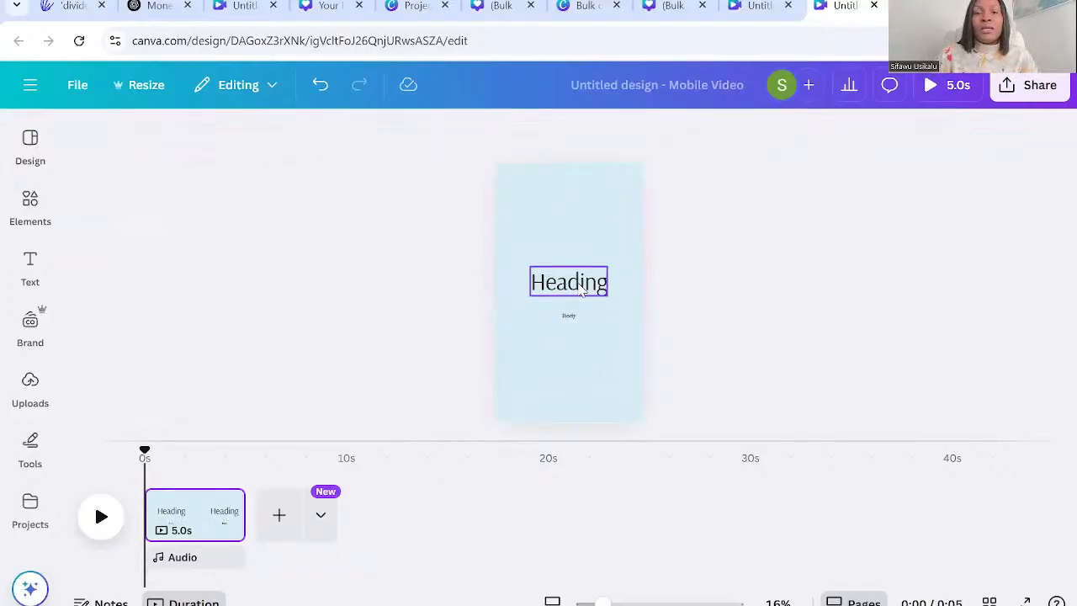
click(580, 287)
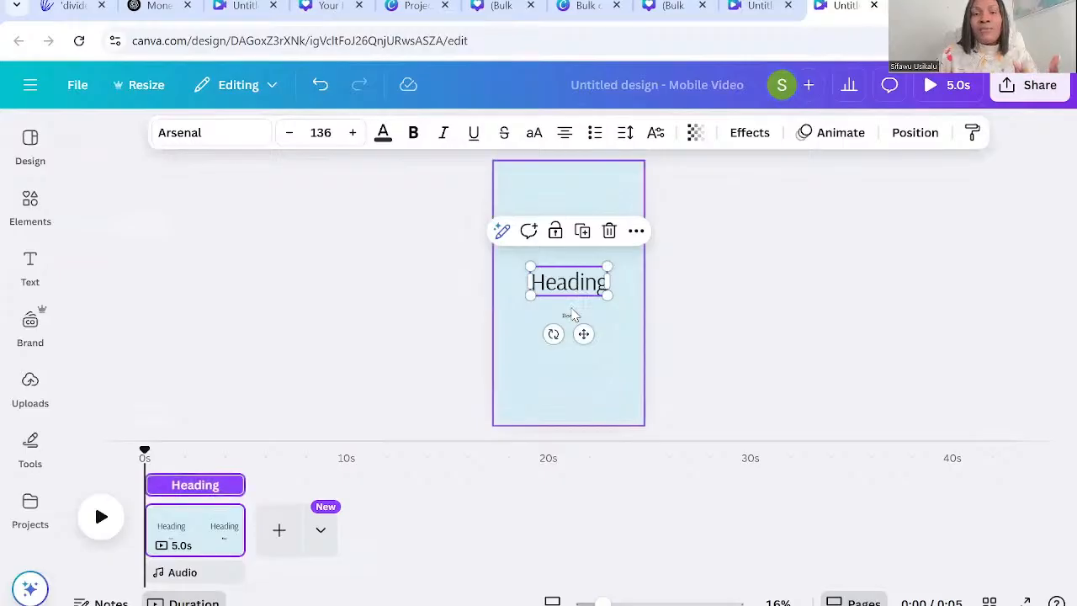
click(571, 318)
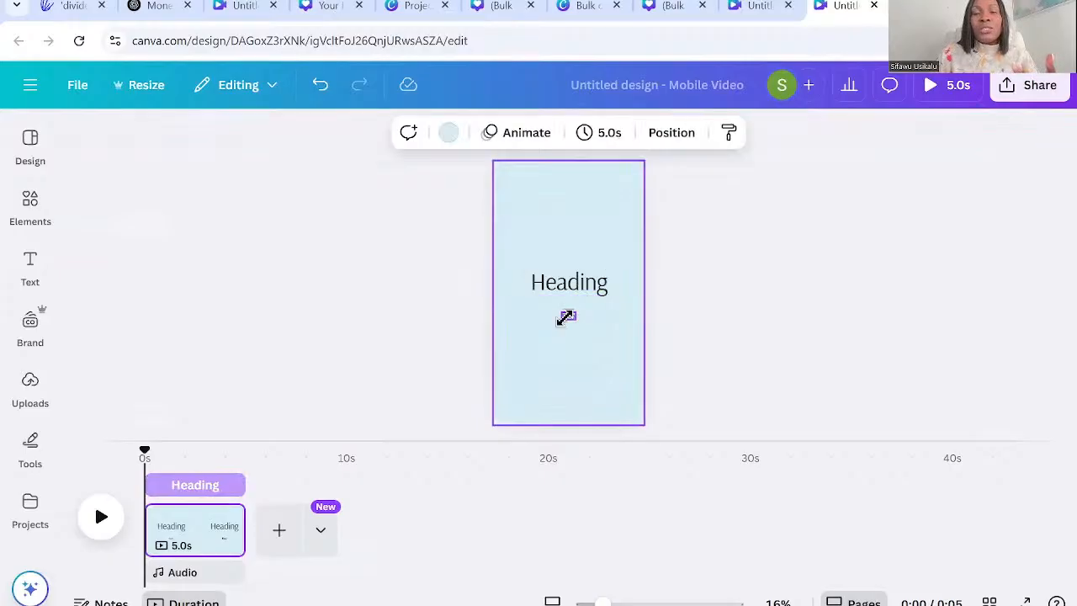
click(568, 320)
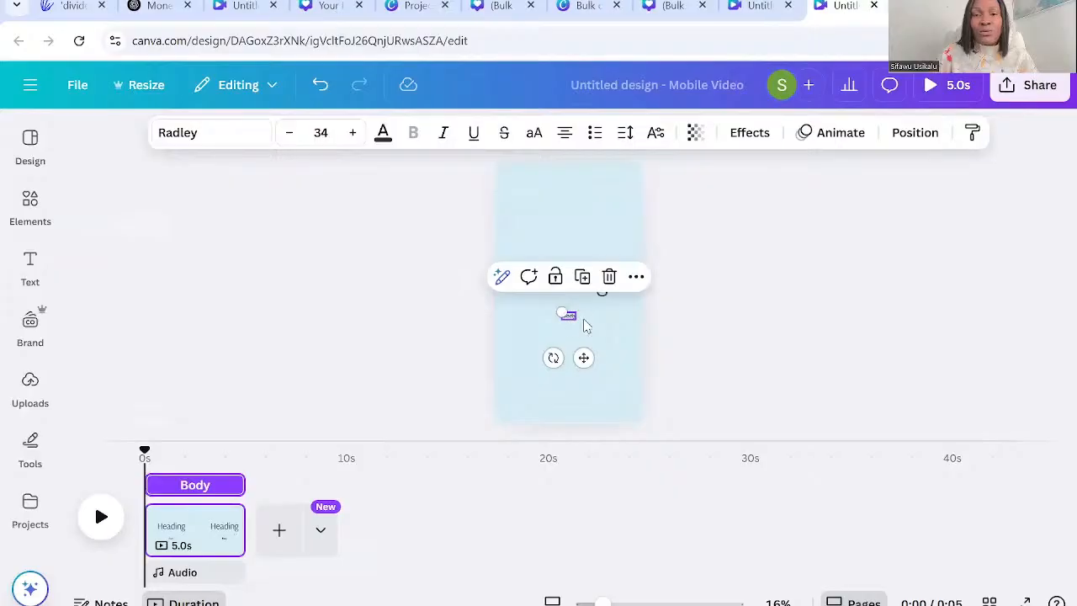
click(659, 330)
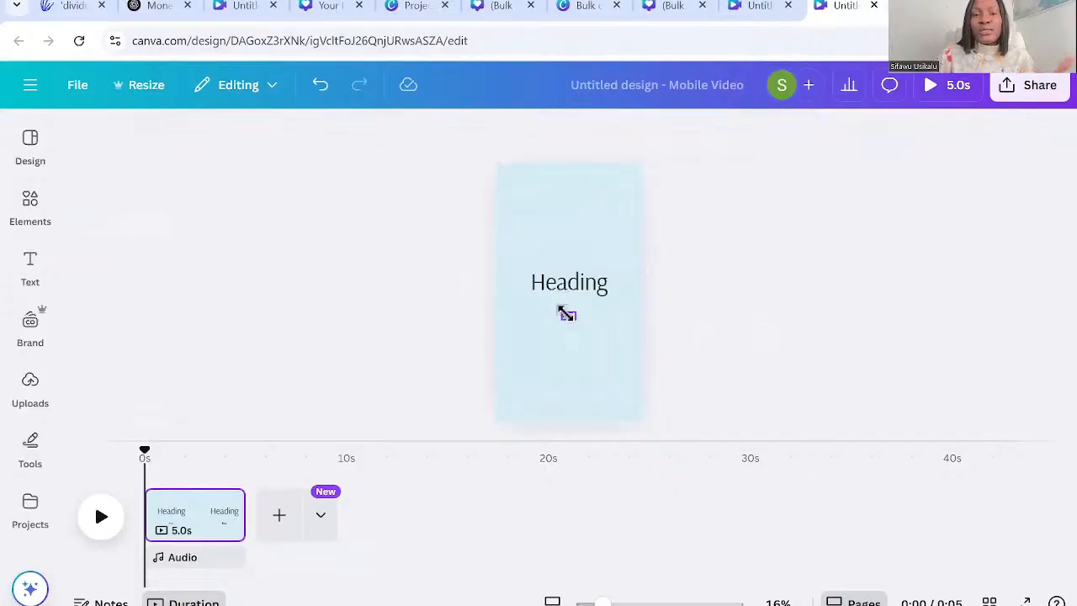
click(567, 314)
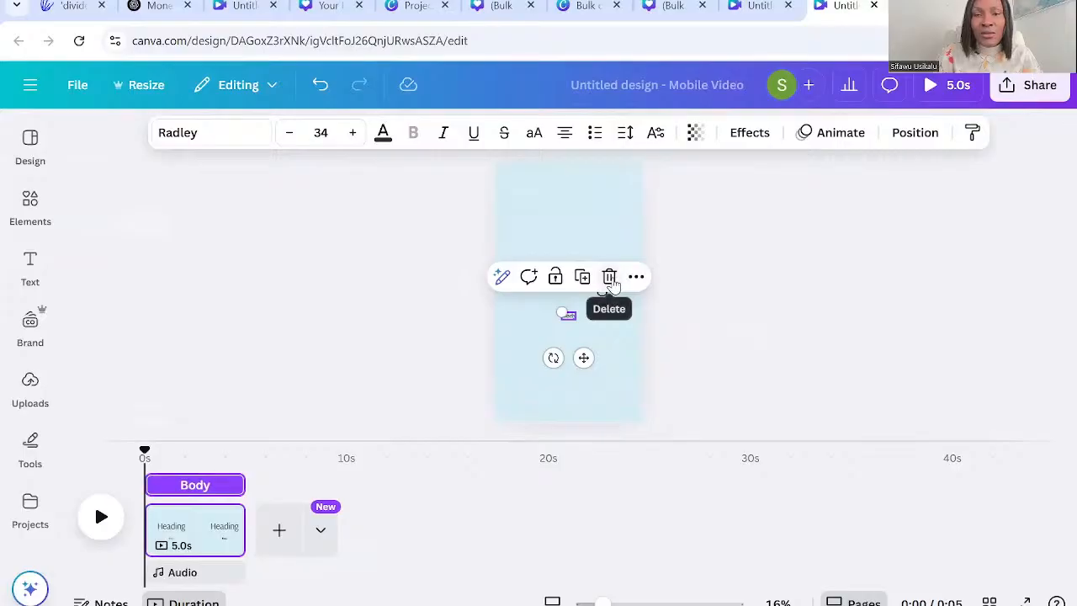
click(611, 282)
Select the Heading text on the reel page and open Bulk create's table for entering data manually.
click(584, 296)
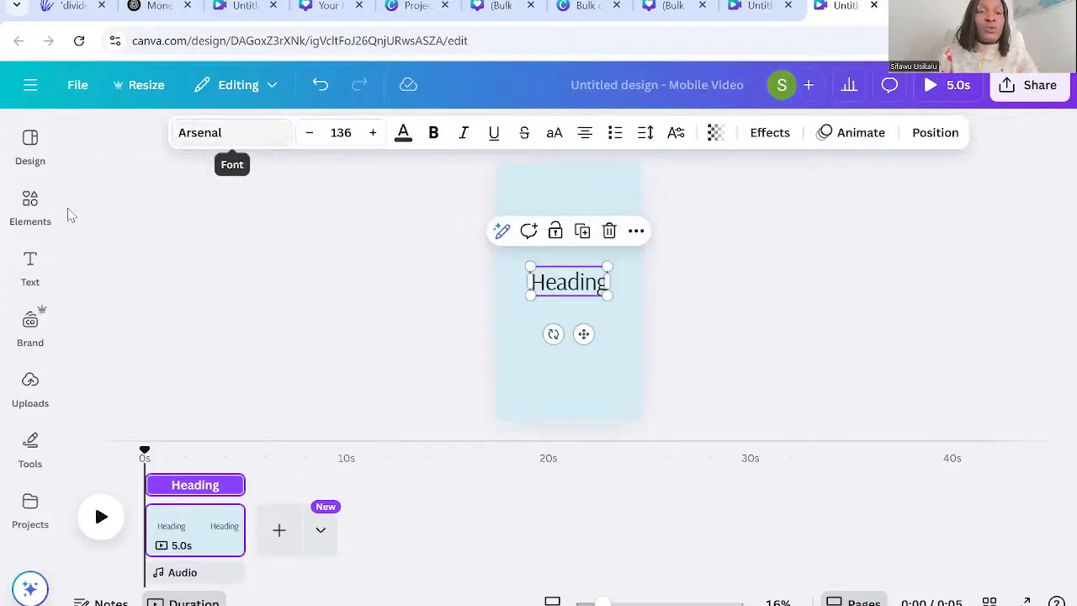
click(31, 267)
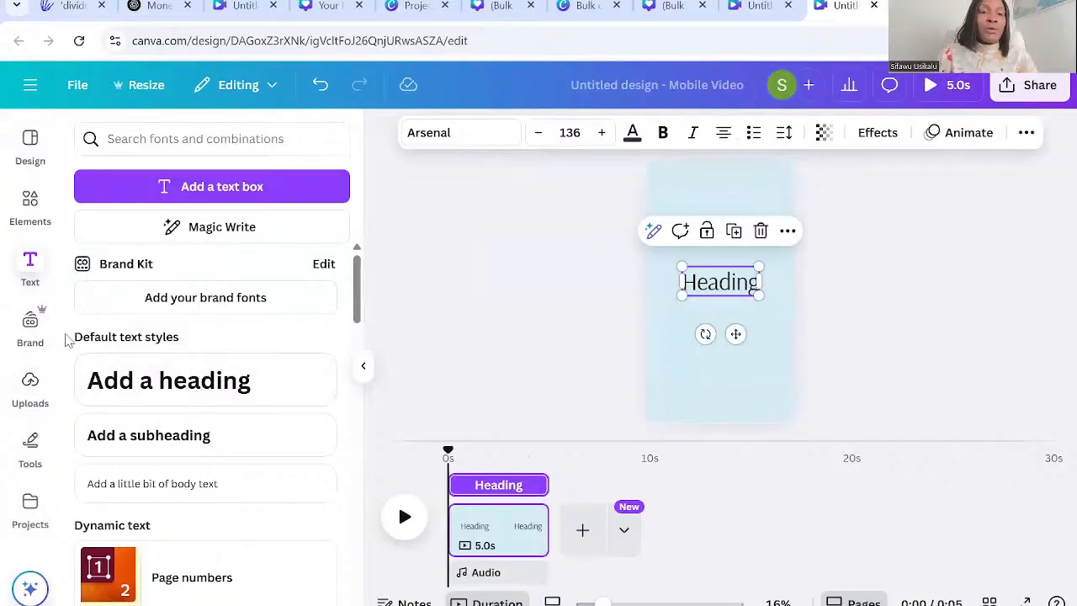
scroll(57, 335, down, 5)
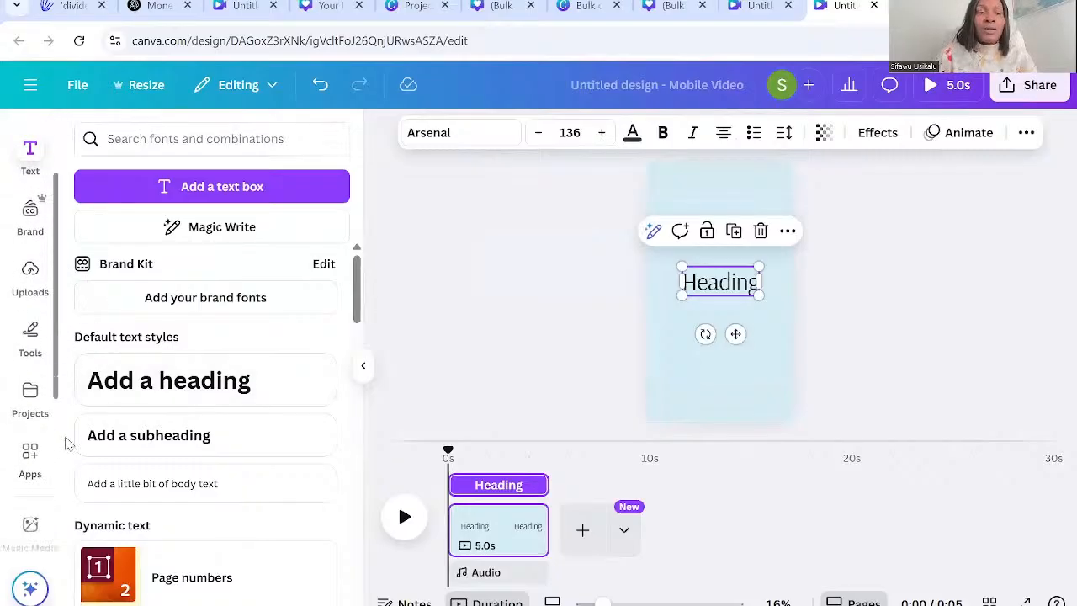
scroll(30, 539, down, 2)
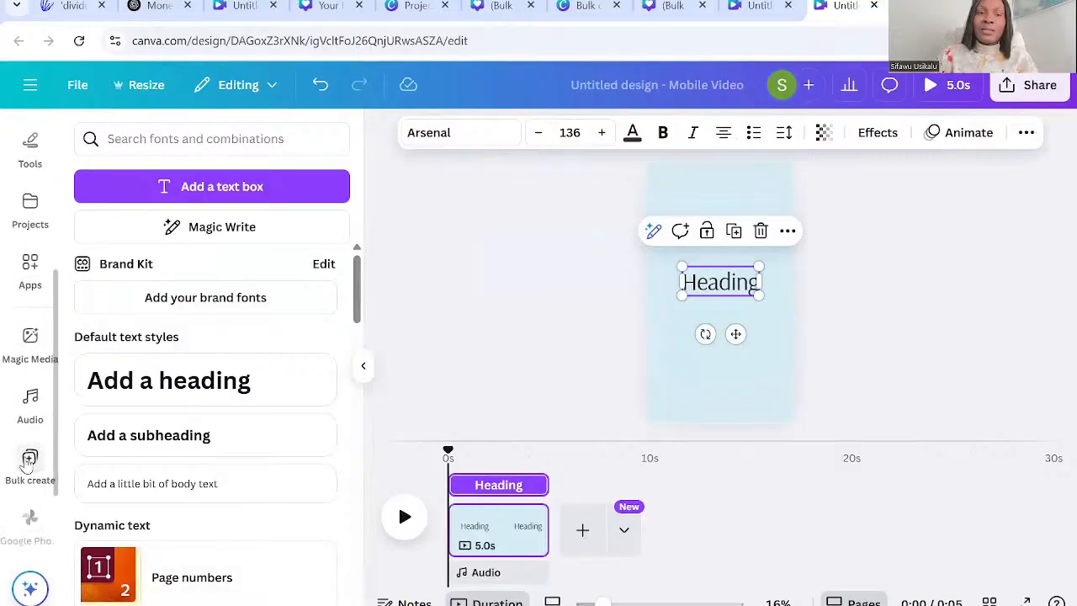
click(30, 459)
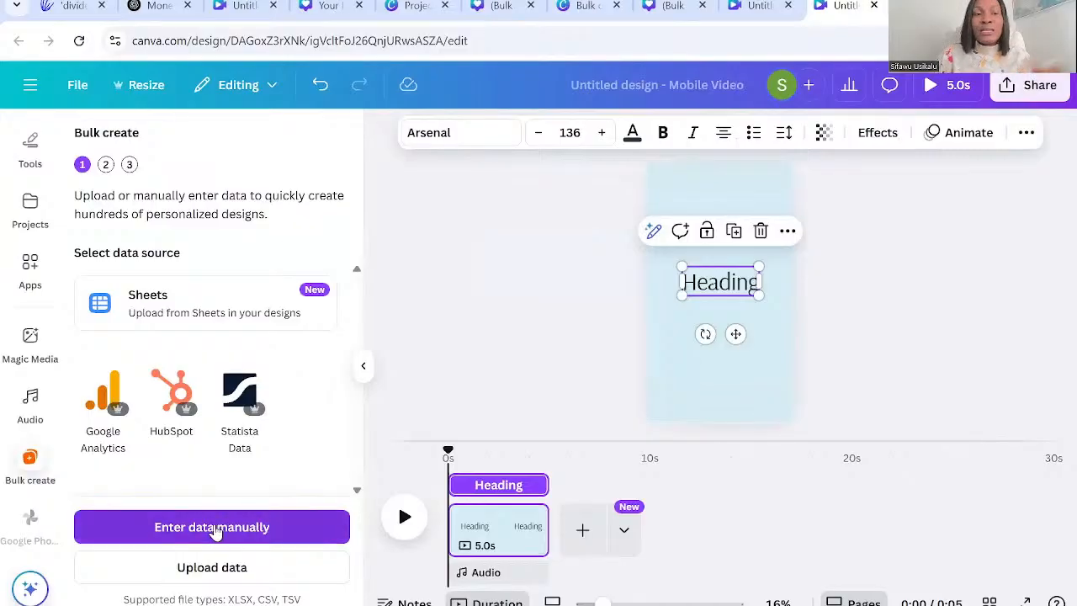
click(216, 529)
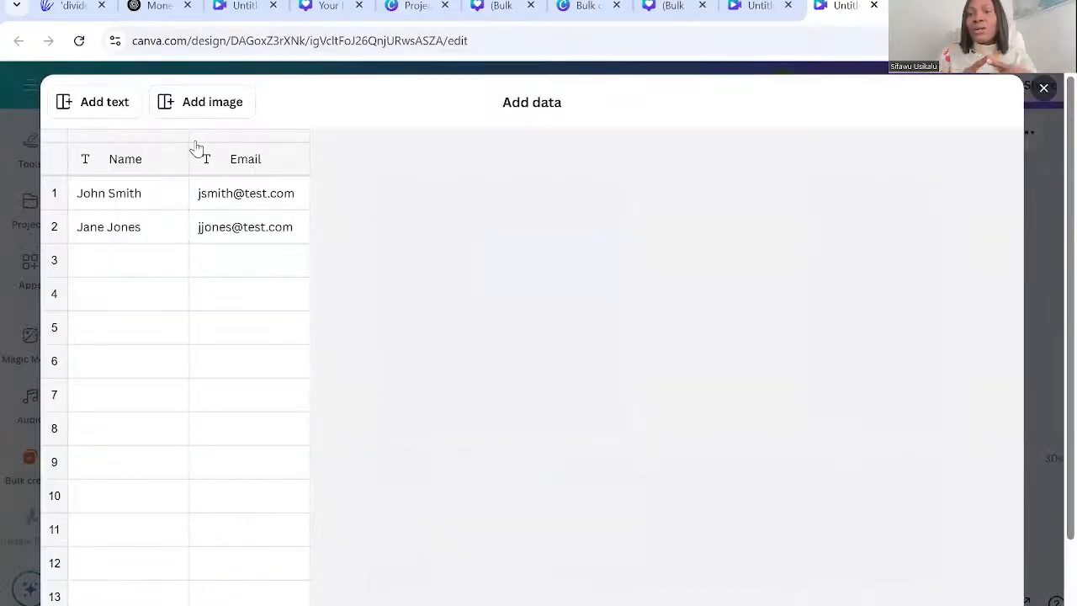
Delete the Email column from the bulk data table, leaving only the Name column.
click(275, 165)
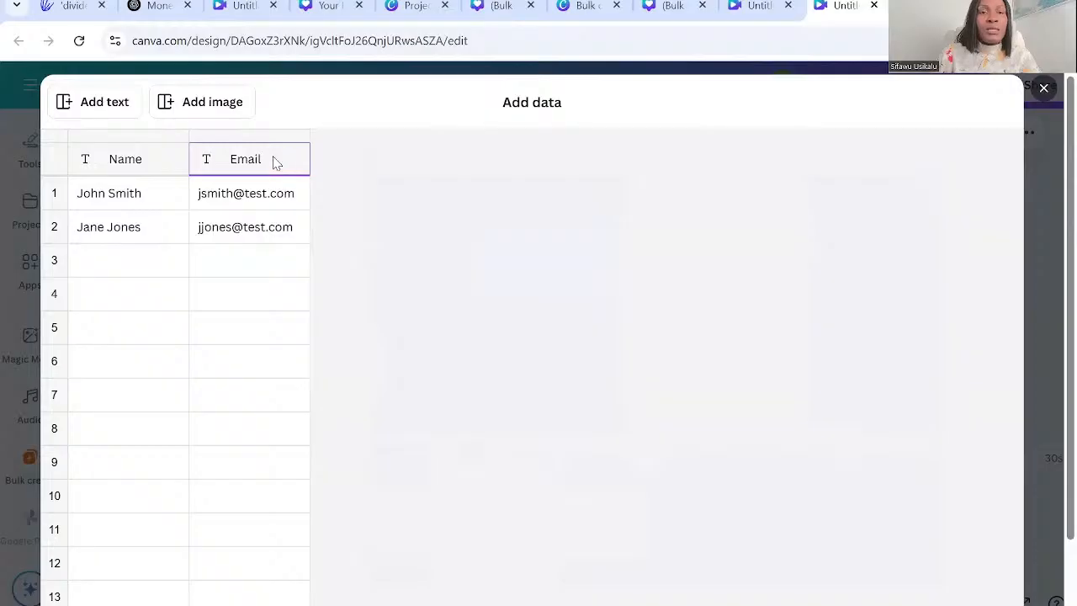
key(BackSpace)
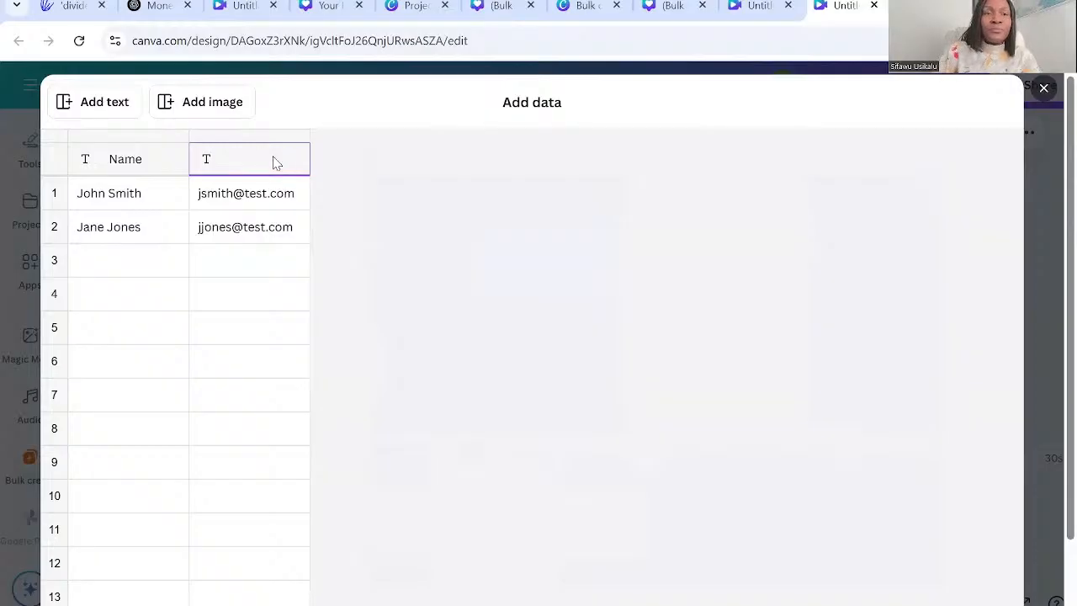
click(271, 217)
click(265, 197)
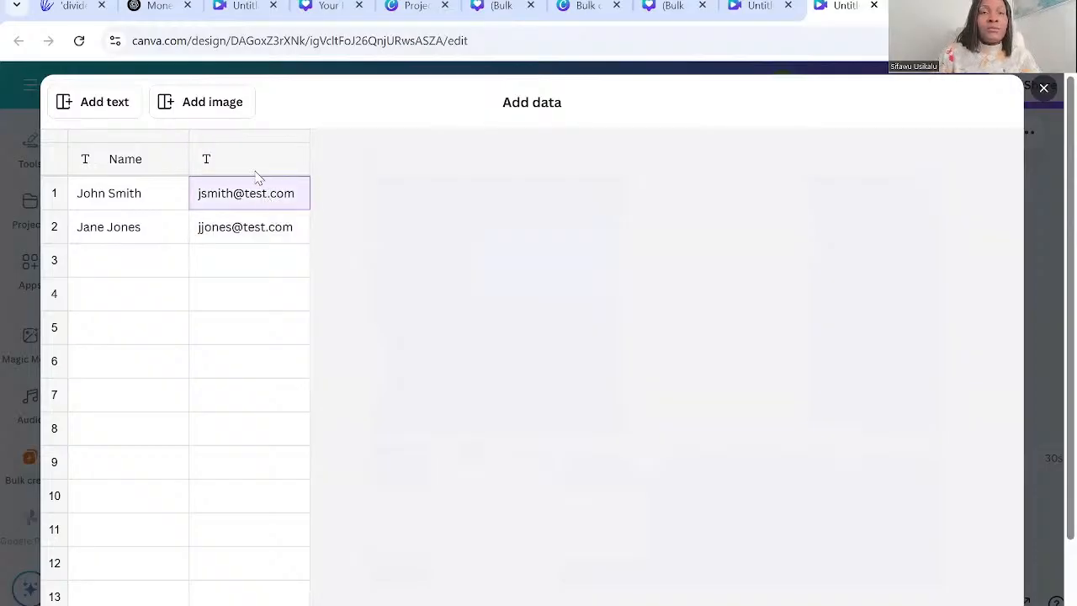
right_click(251, 160)
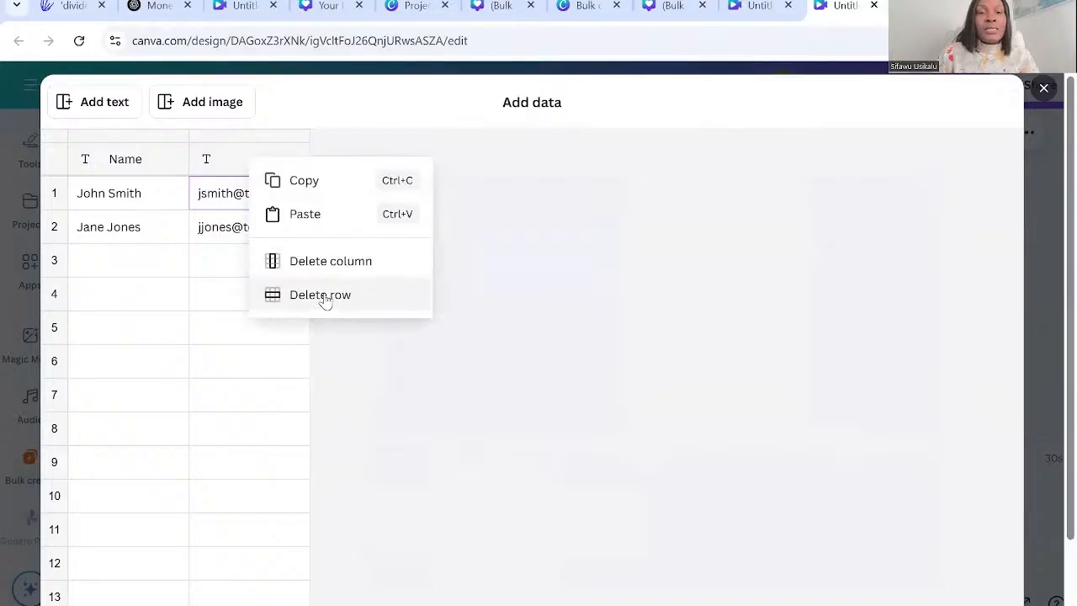
click(333, 263)
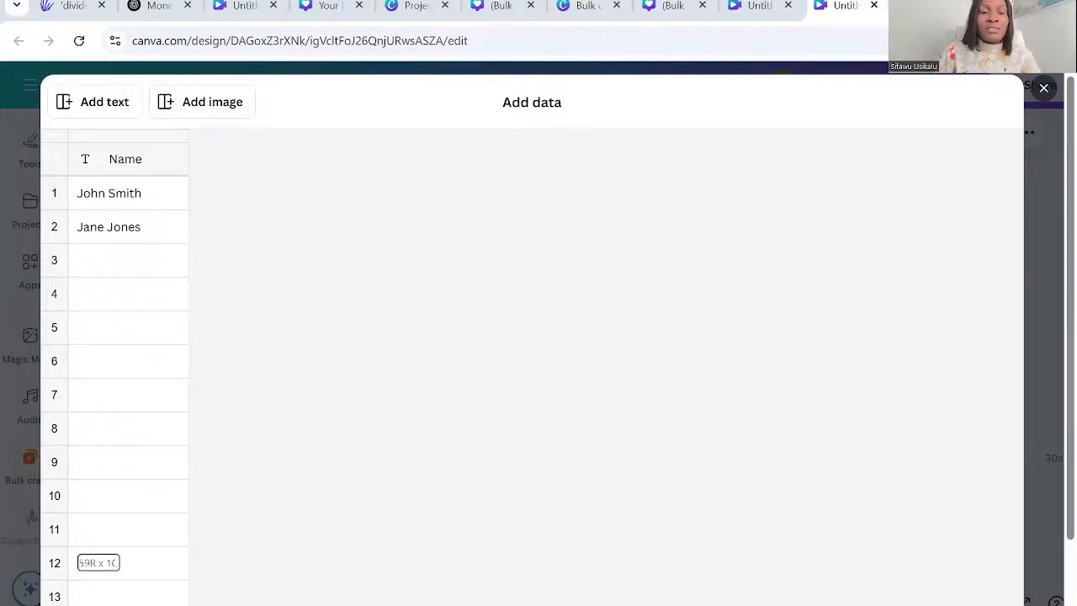
Replace the Name column with the copied Quote header and its list of quotes, and finish the data entry.
mouse_move(99, 562)
mouse_down()
mouse_move(98, 580)
mouse_move(99, 562)
mouse_up()
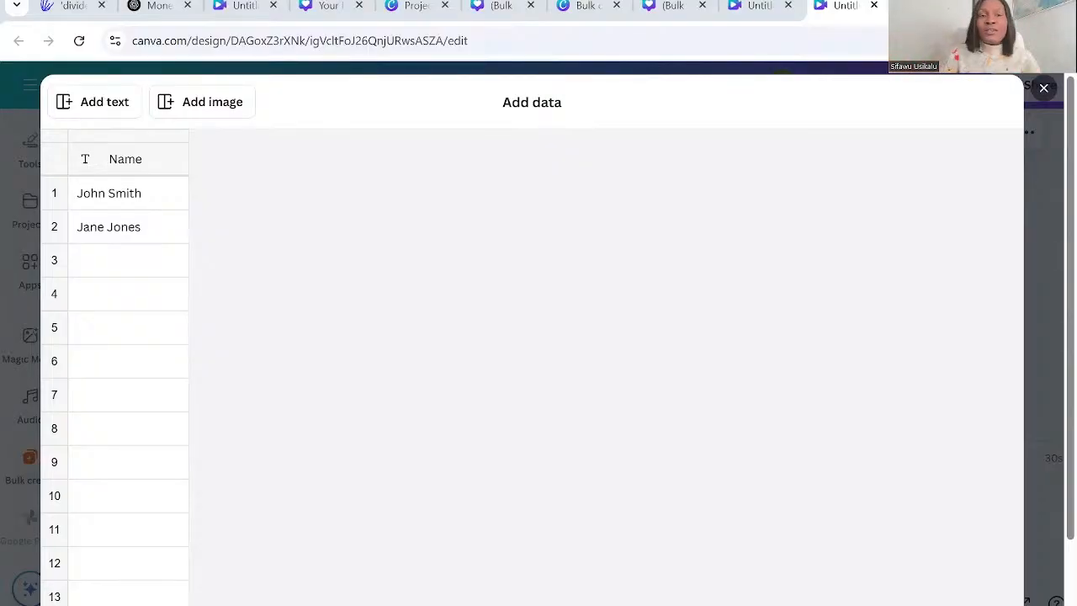
click(147, 169)
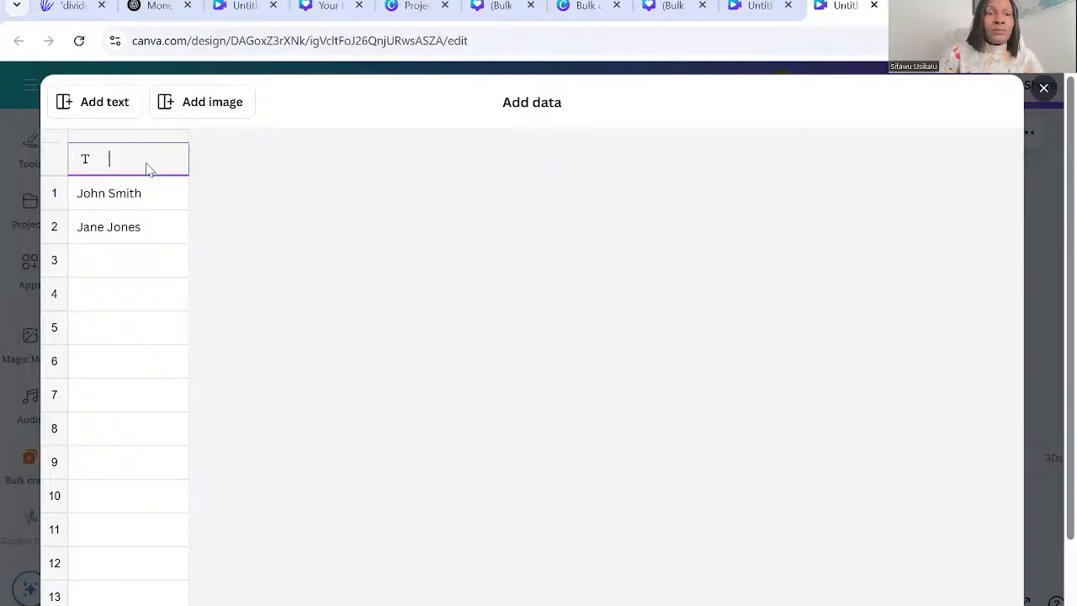
key(ctrl+v)
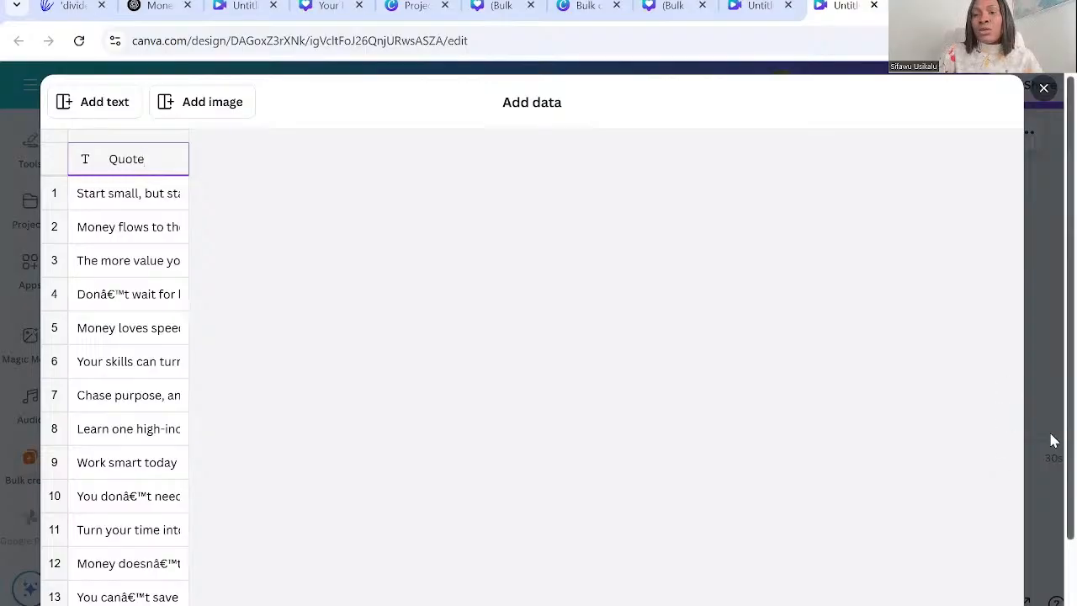
scroll(1052, 505, down, 2)
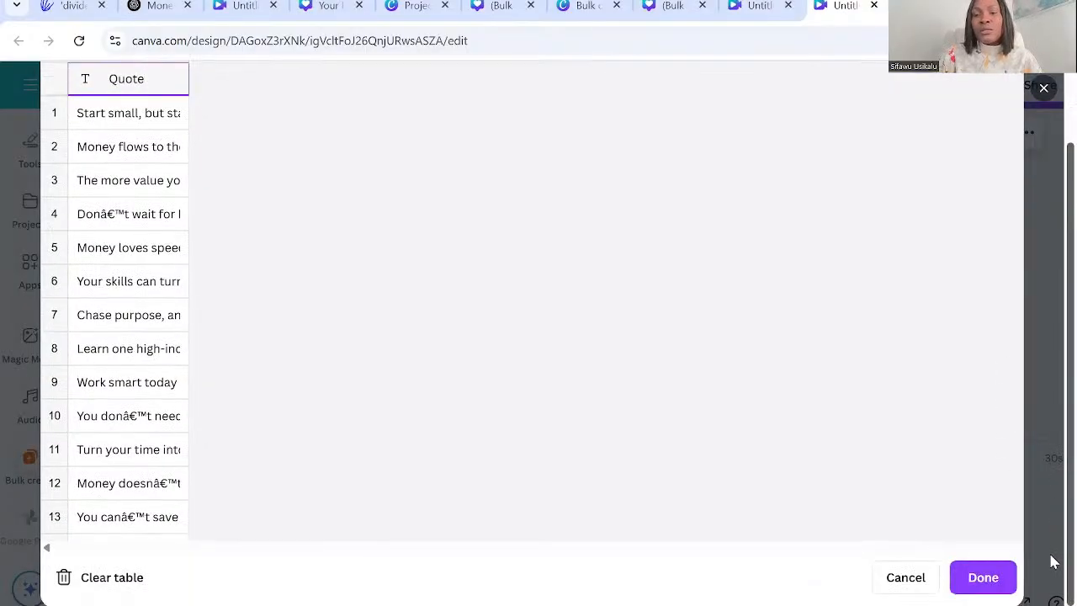
click(983, 577)
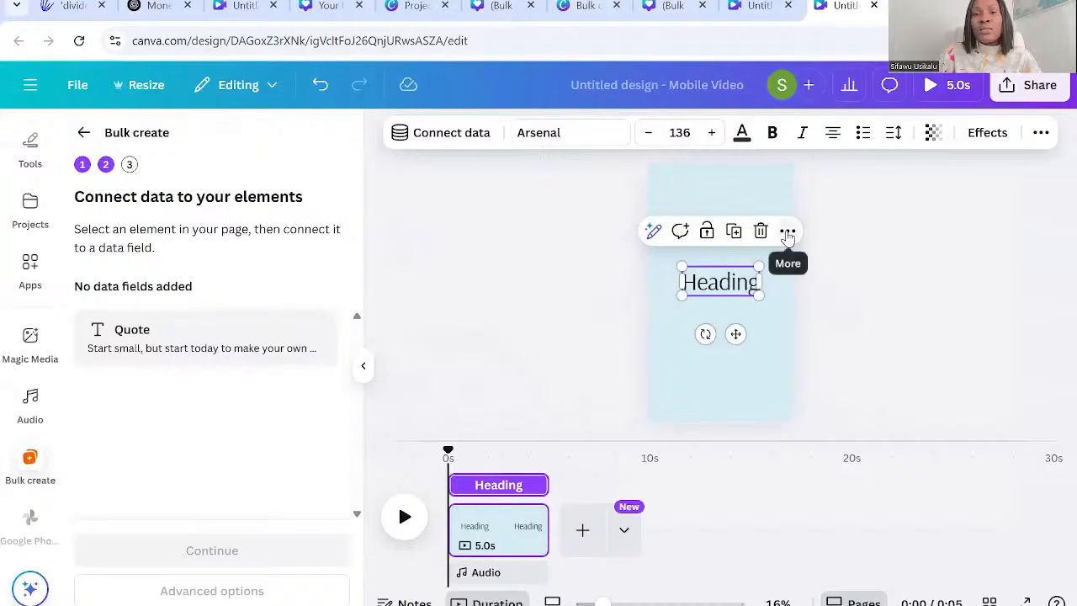
Connect the reel page's Heading text to the Quote data field.
click(788, 231)
click(868, 471)
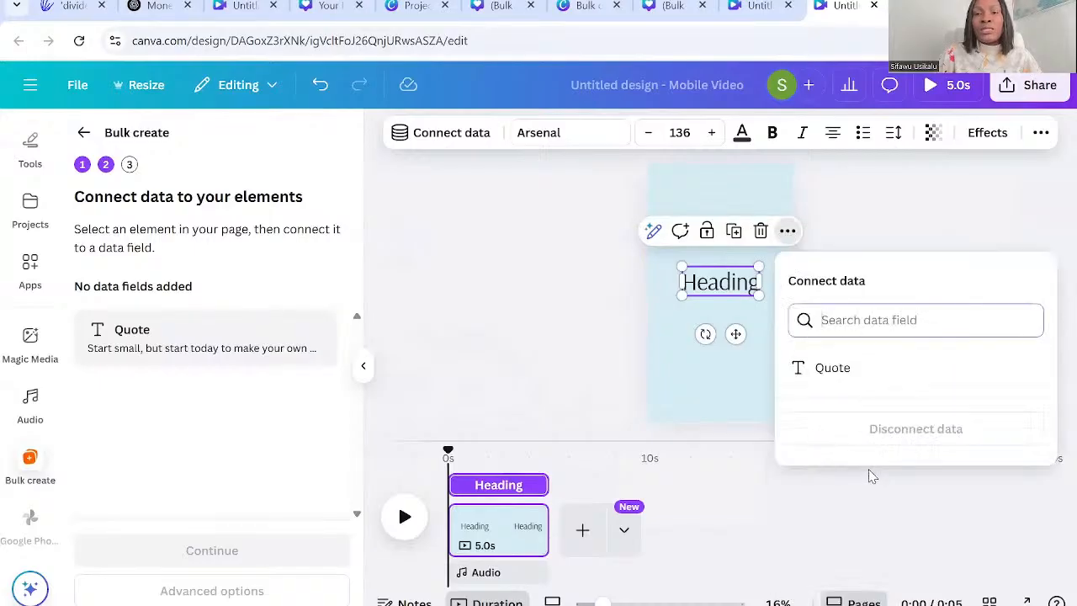
click(840, 367)
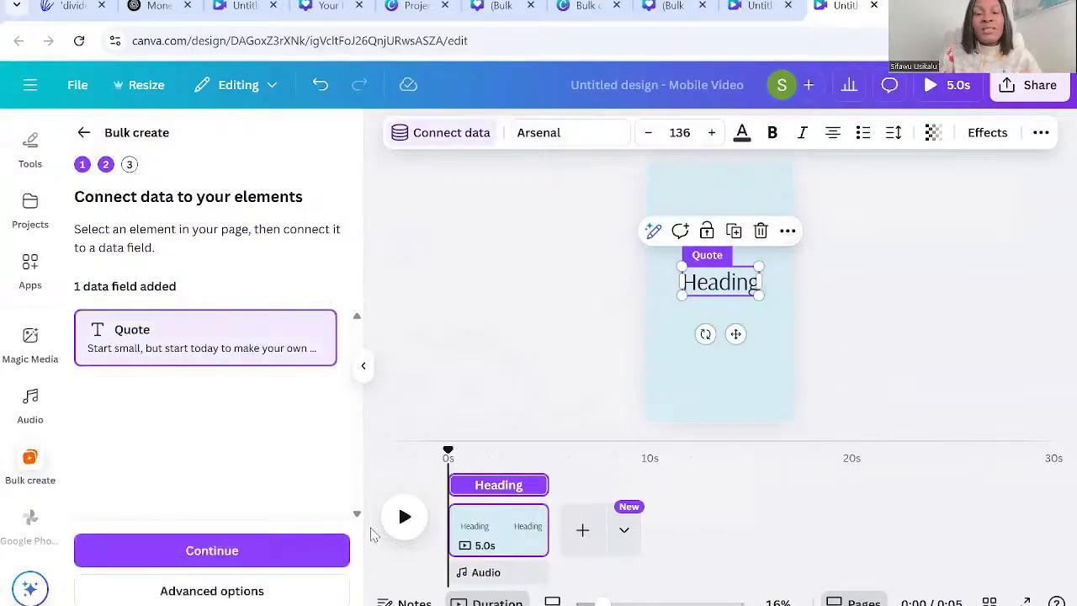
Generate 60 designs with all quotes selected and open the Projects page to view the bulk result.
click(193, 550)
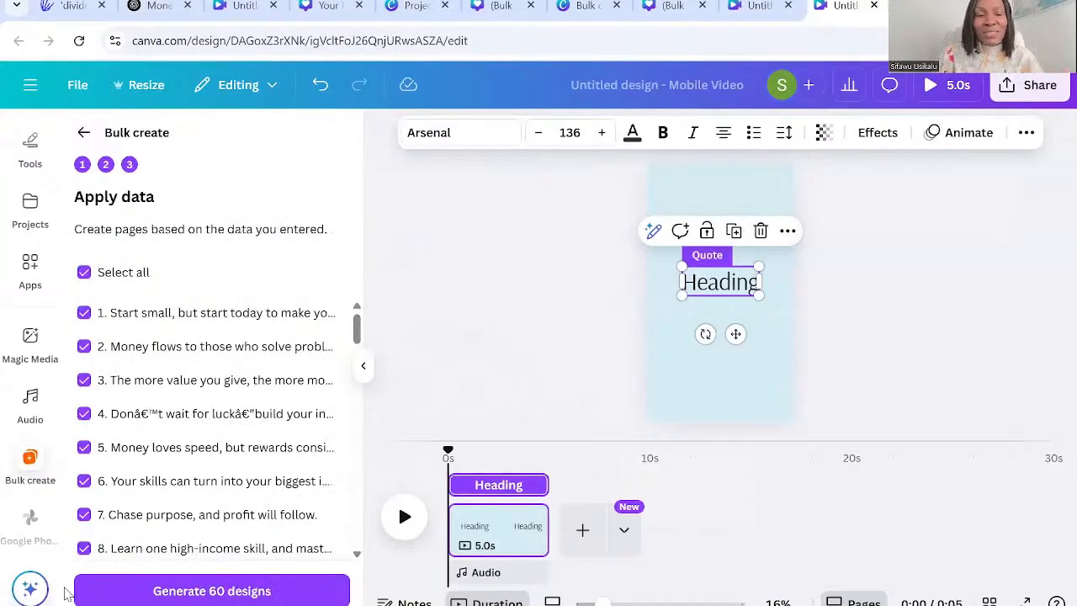
click(93, 596)
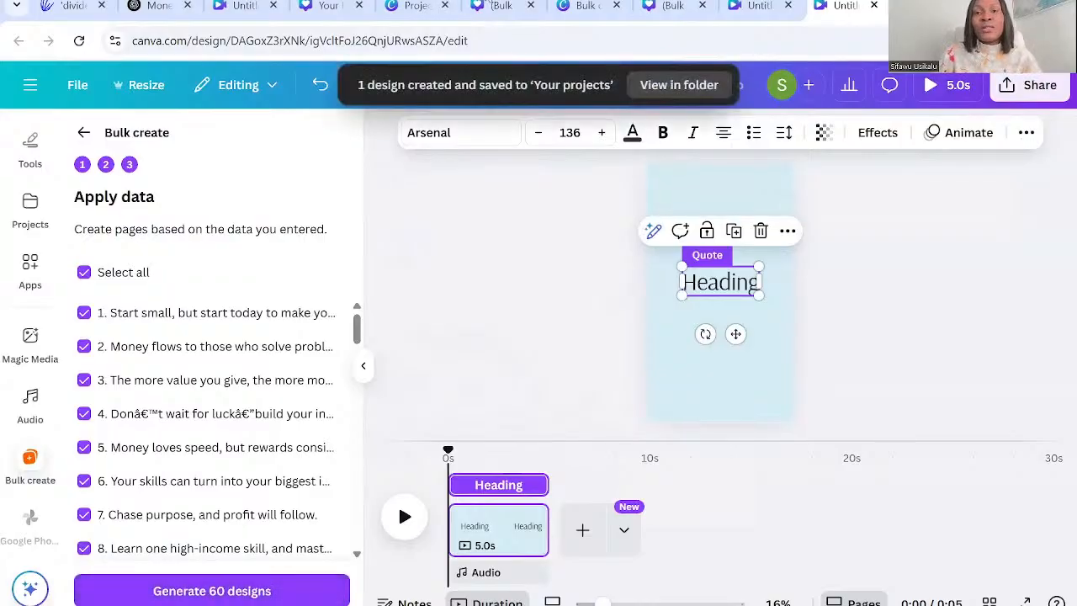
click(661, 85)
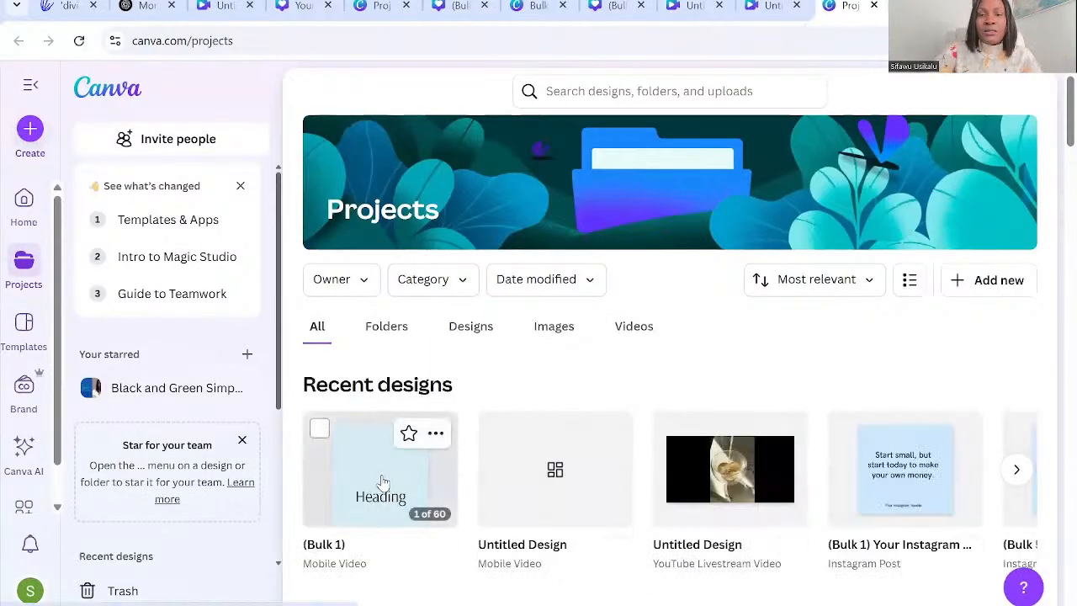
scroll(383, 481, down, 2)
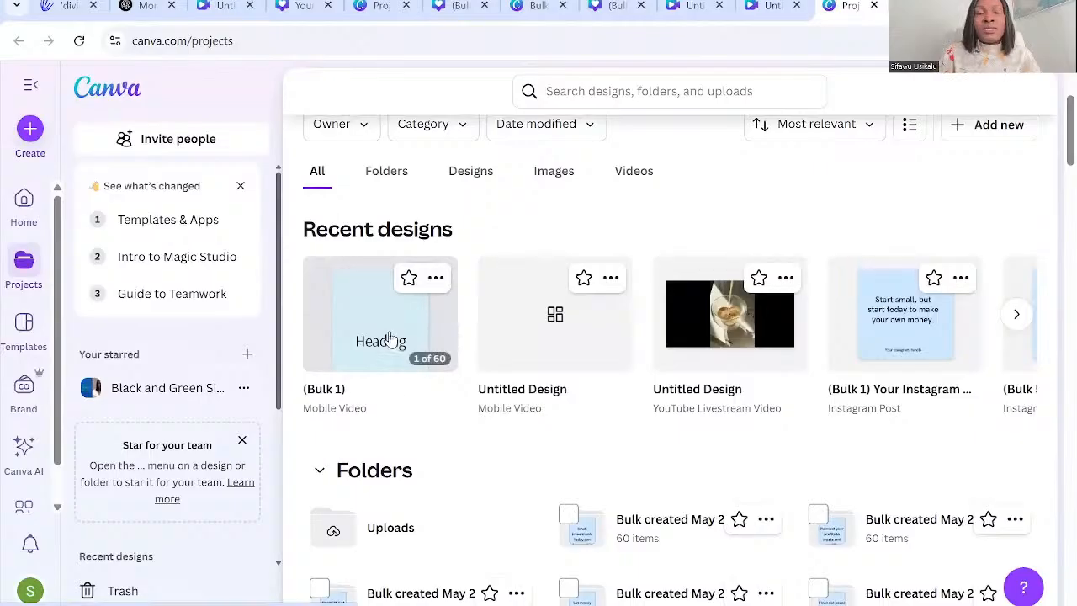
Return to the original reel design, try adding the uploaded audio "Come and Fill This Place.mp3" and undo the addition.
click(766, 5)
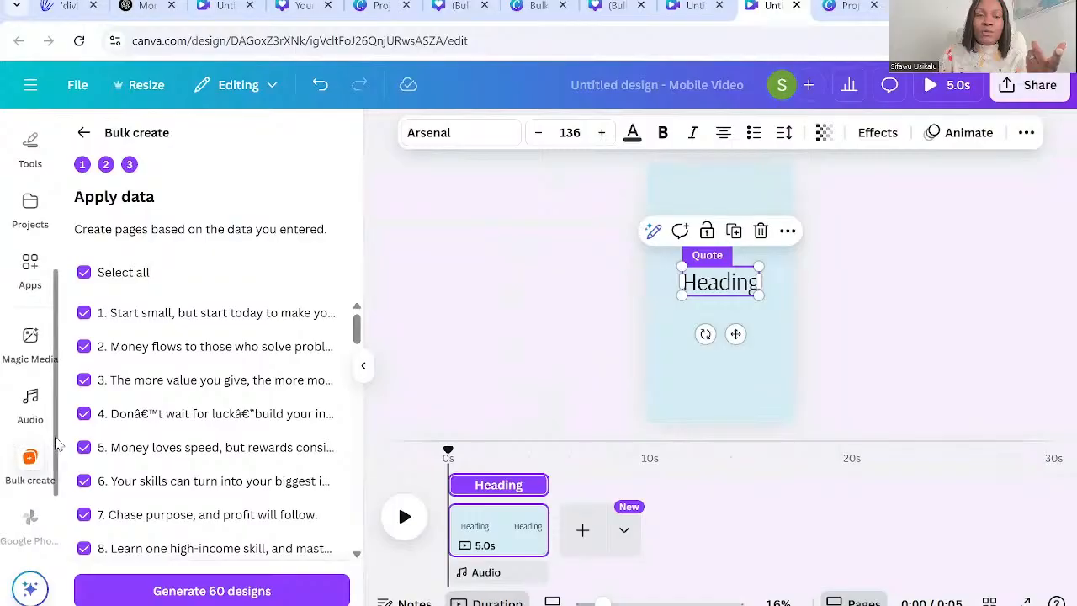
scroll(57, 444, up, 3)
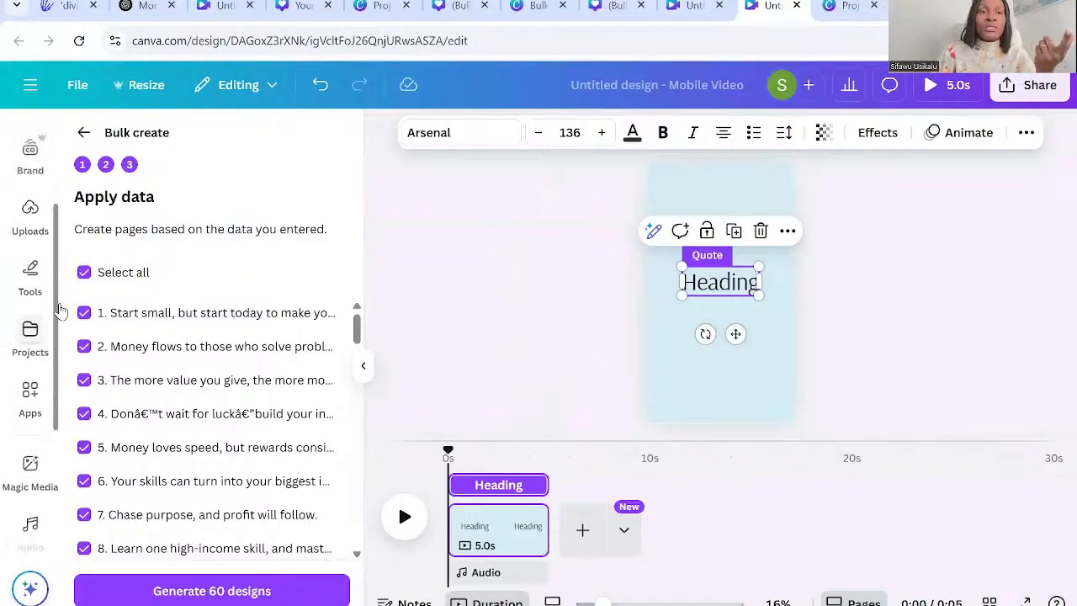
right_click(68, 266)
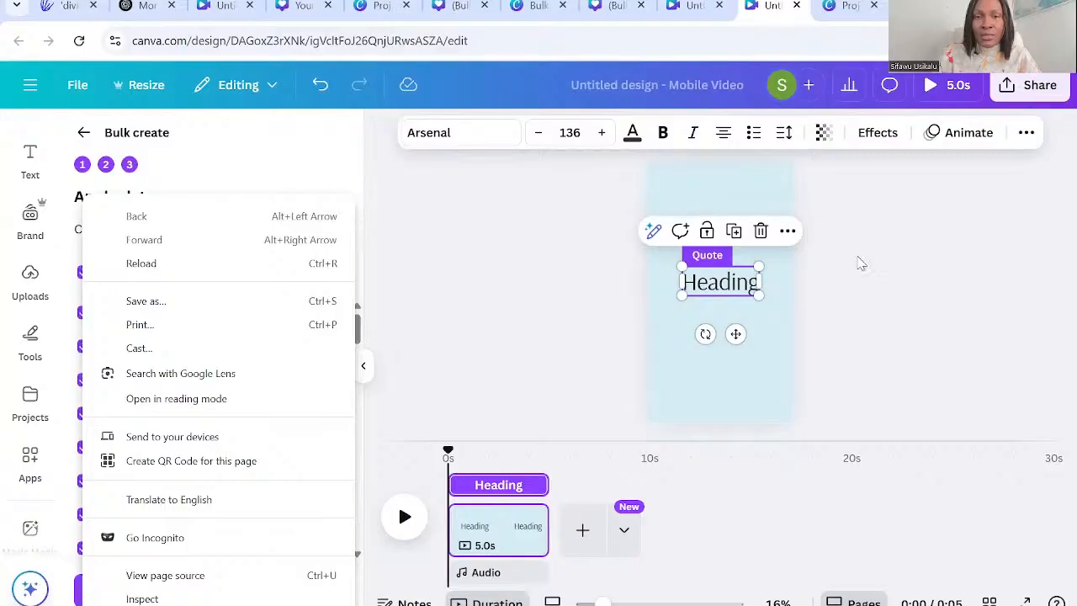
click(779, 332)
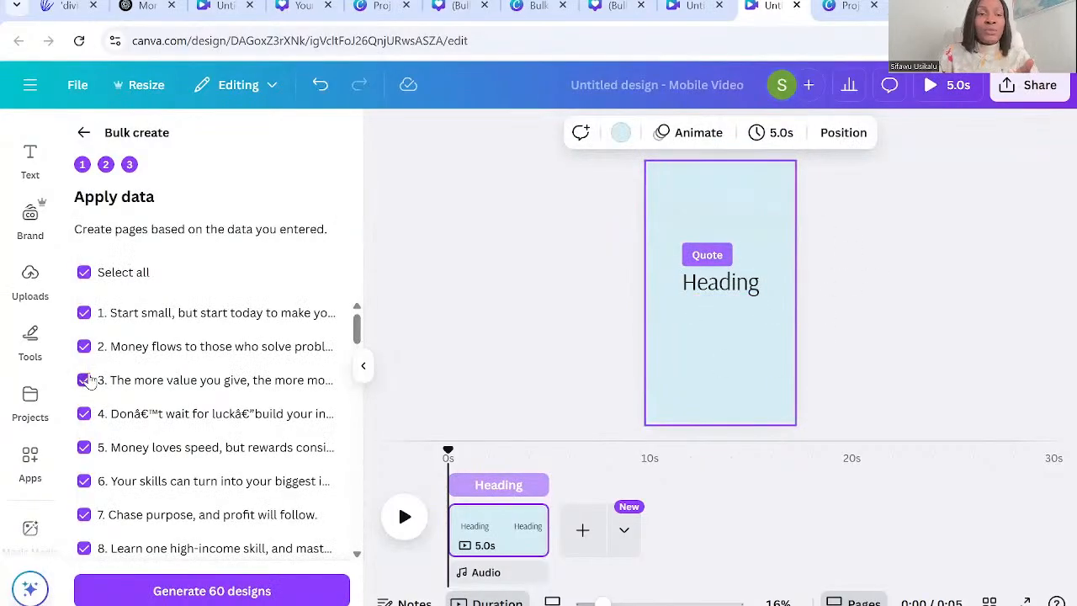
click(31, 274)
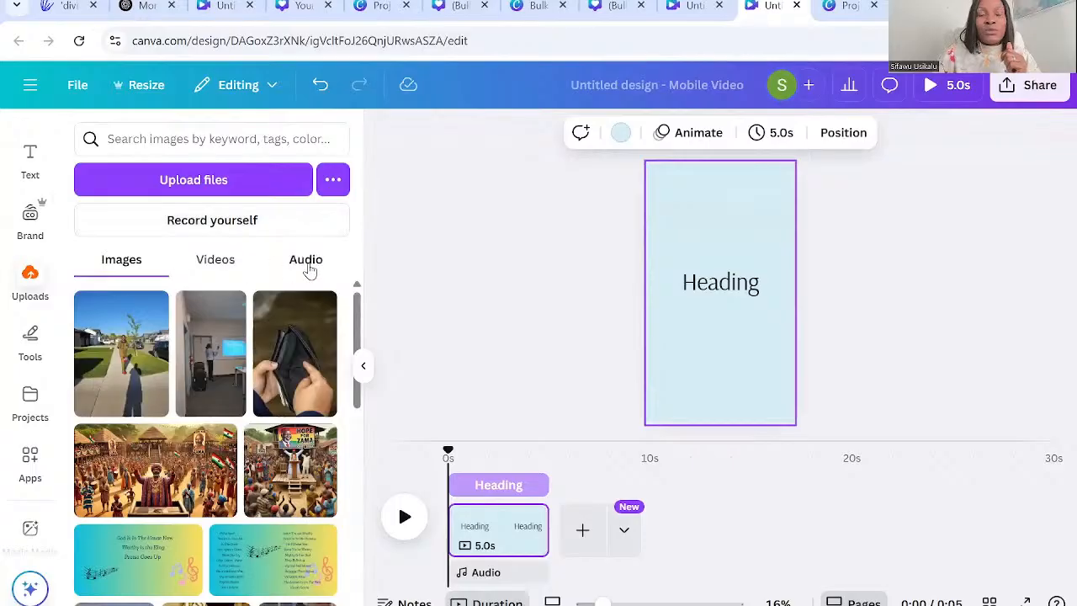
click(308, 263)
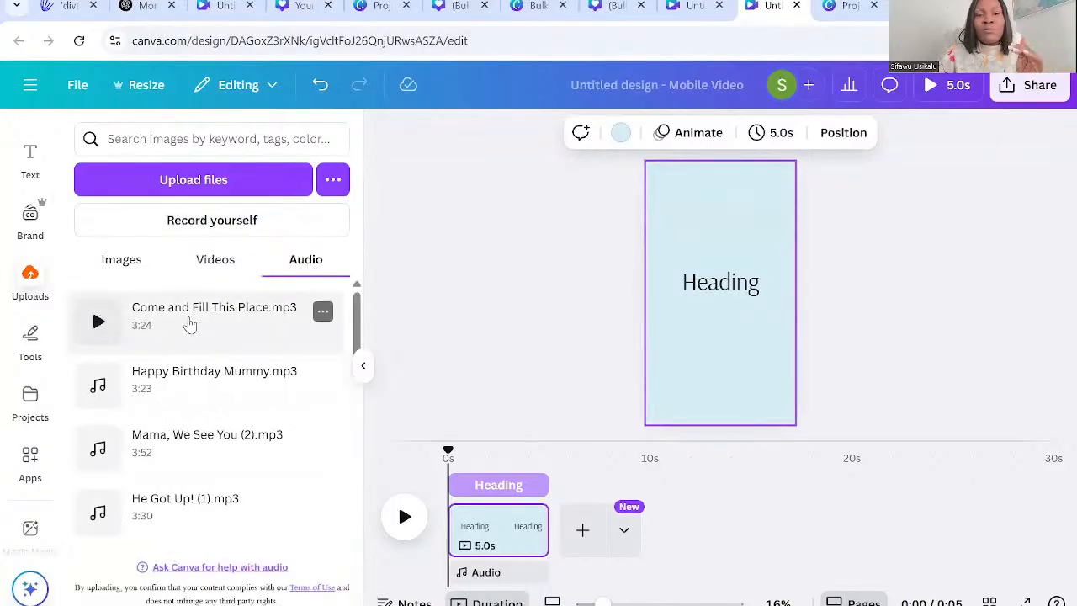
click(190, 326)
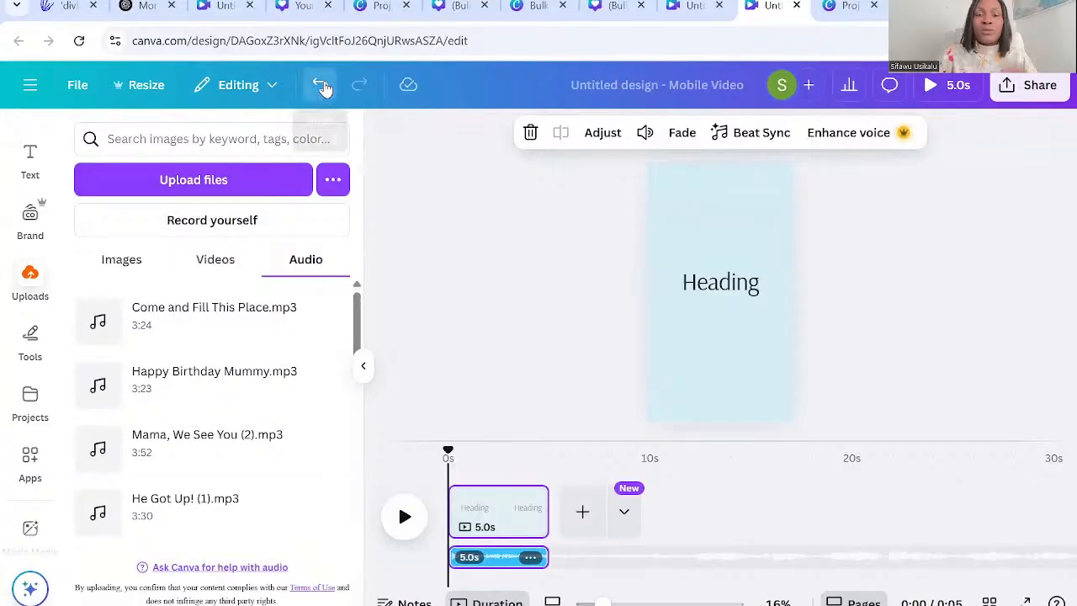
click(320, 85)
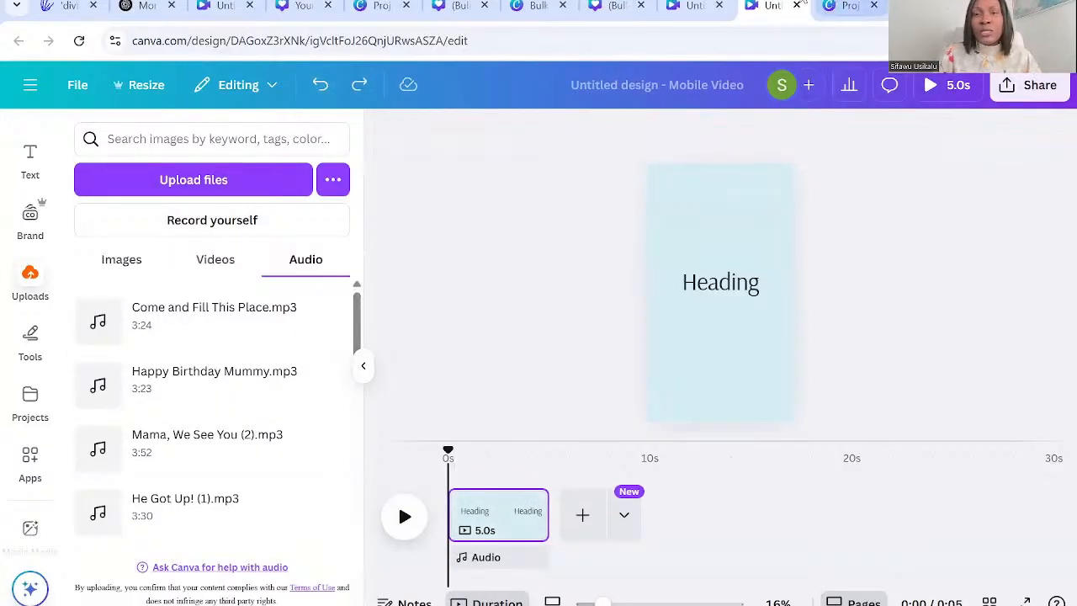
Open the generated (Bulk 1) mobile video from the Projects page and play through its first few quote pages.
click(837, 6)
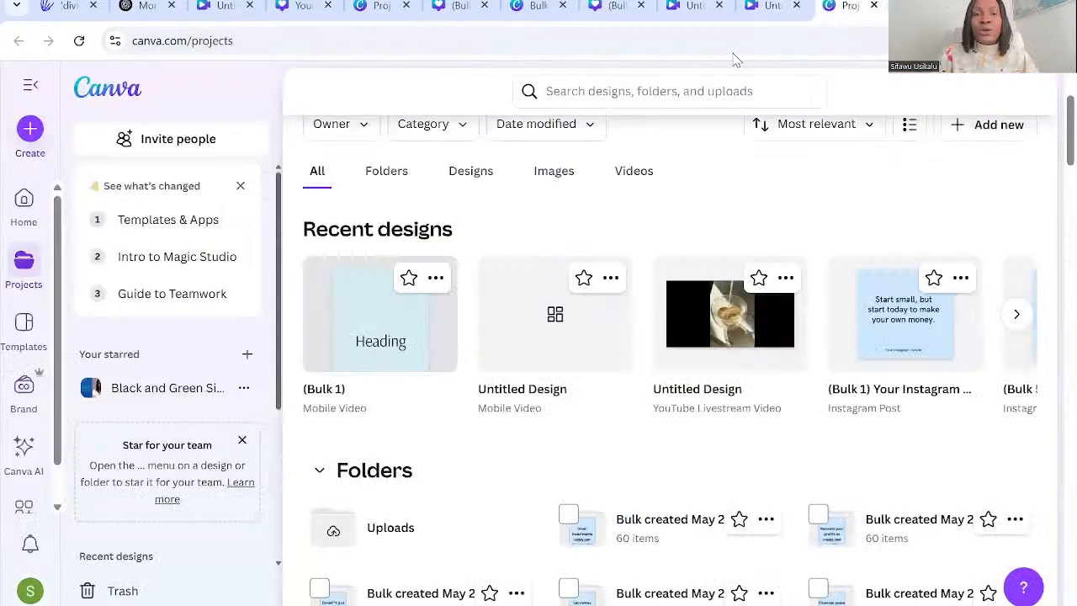
click(389, 332)
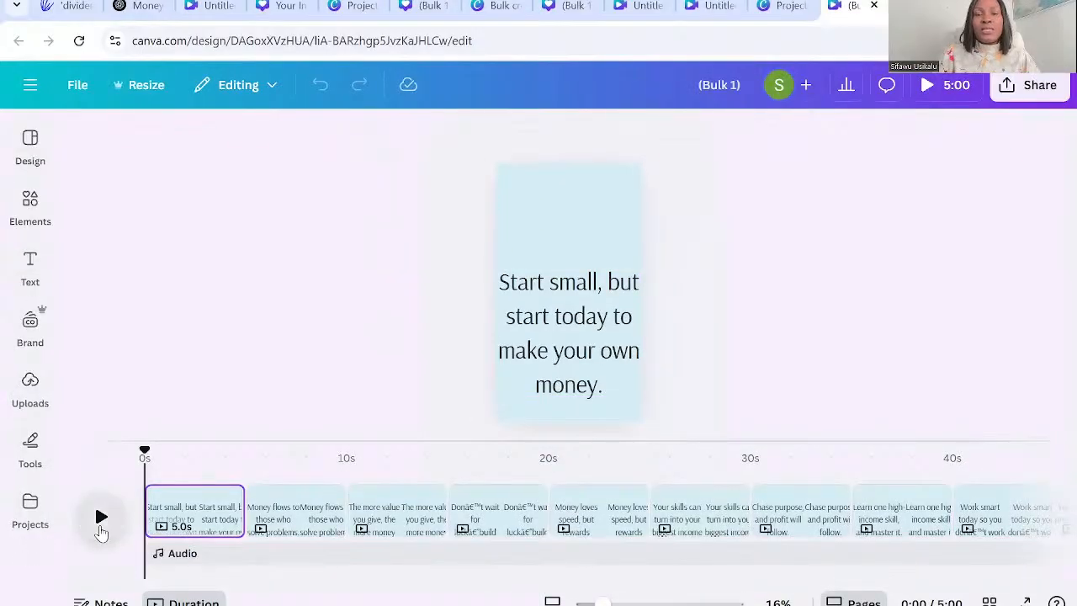
click(101, 529)
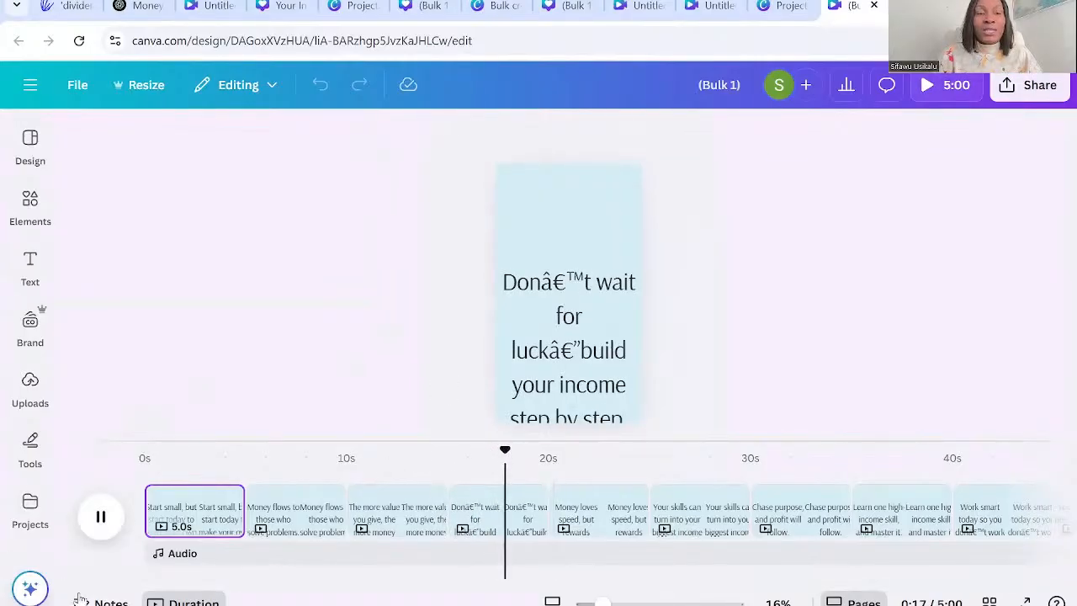
click(101, 517)
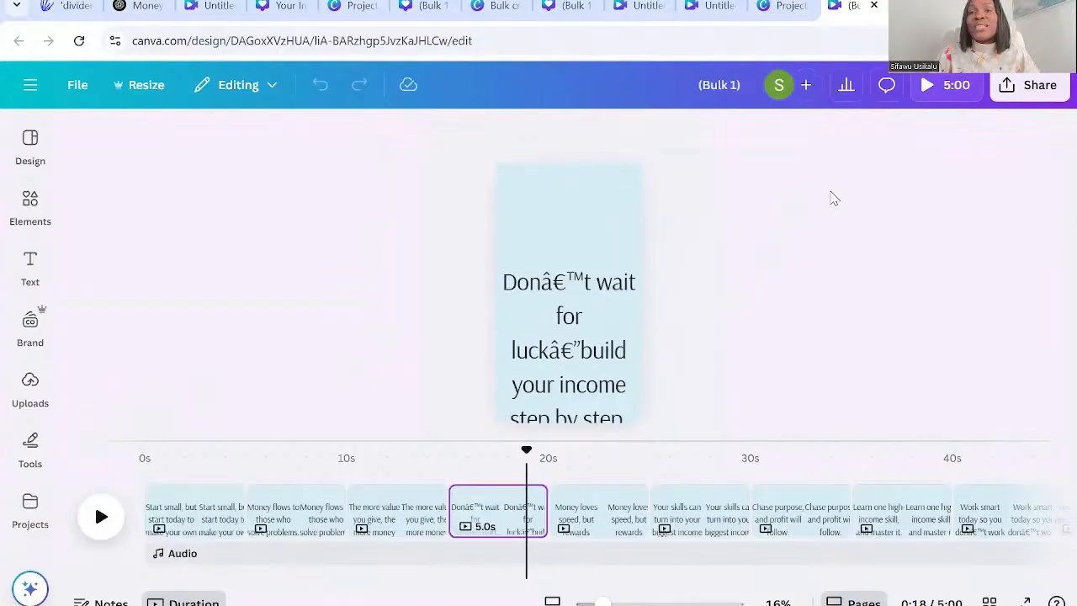
Open the MP4 download settings for pages 1–60, select downloading pages as separate files, and return to the sharing options without downloading.
click(1010, 80)
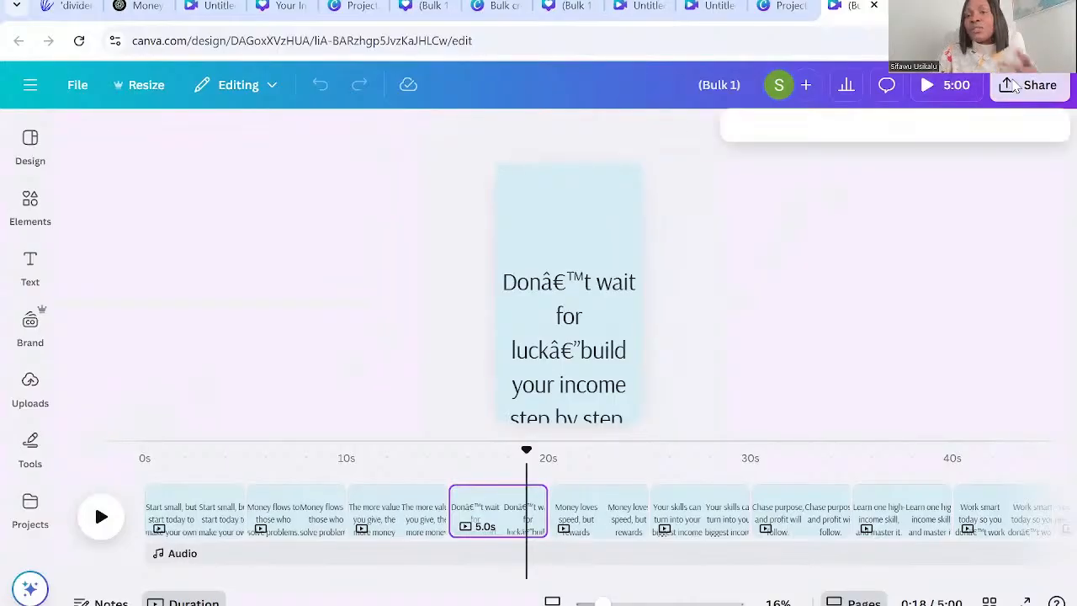
click(767, 431)
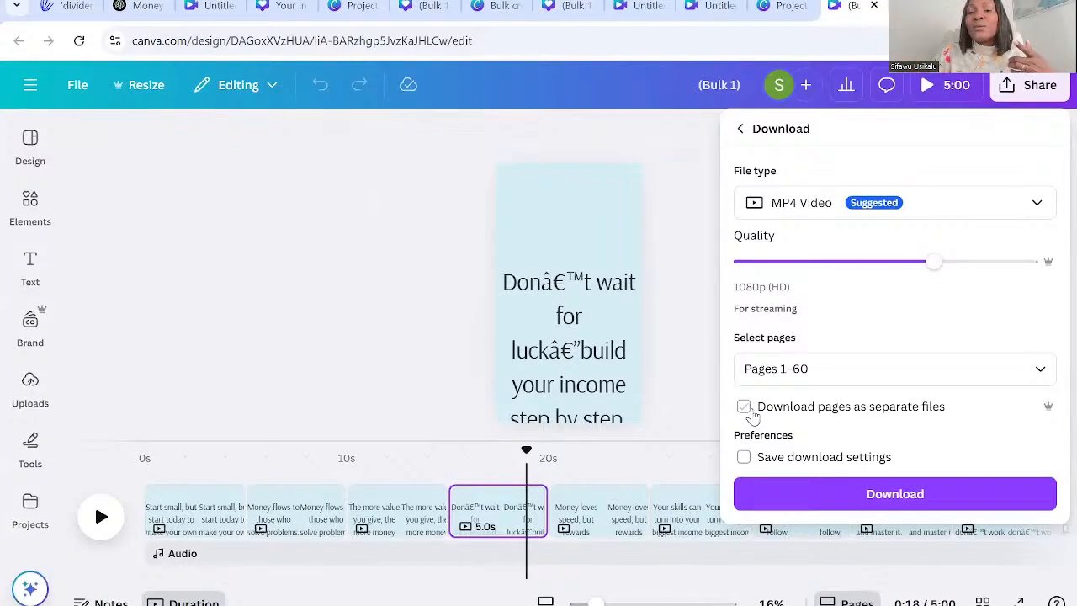
click(744, 407)
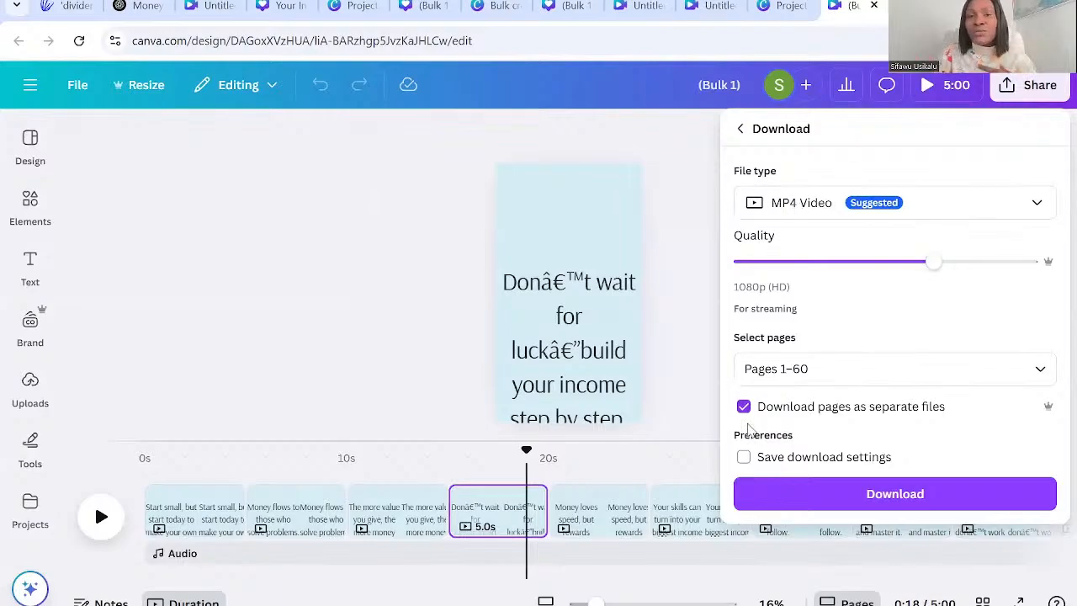
click(741, 130)
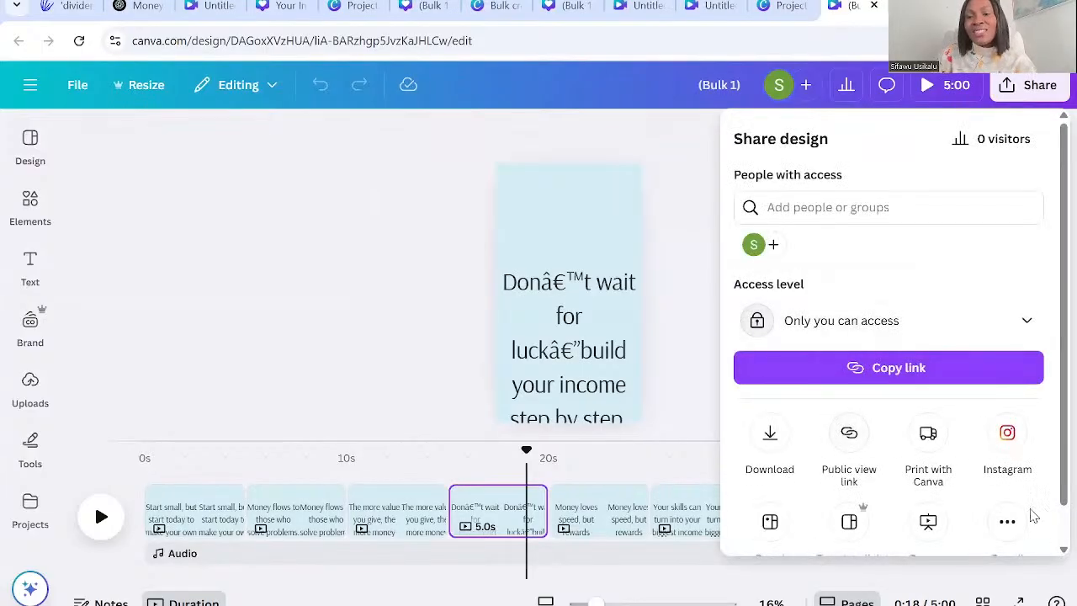
Create a public template link for the 60-page (Bulk 1) video design and copy the link.
click(1007, 522)
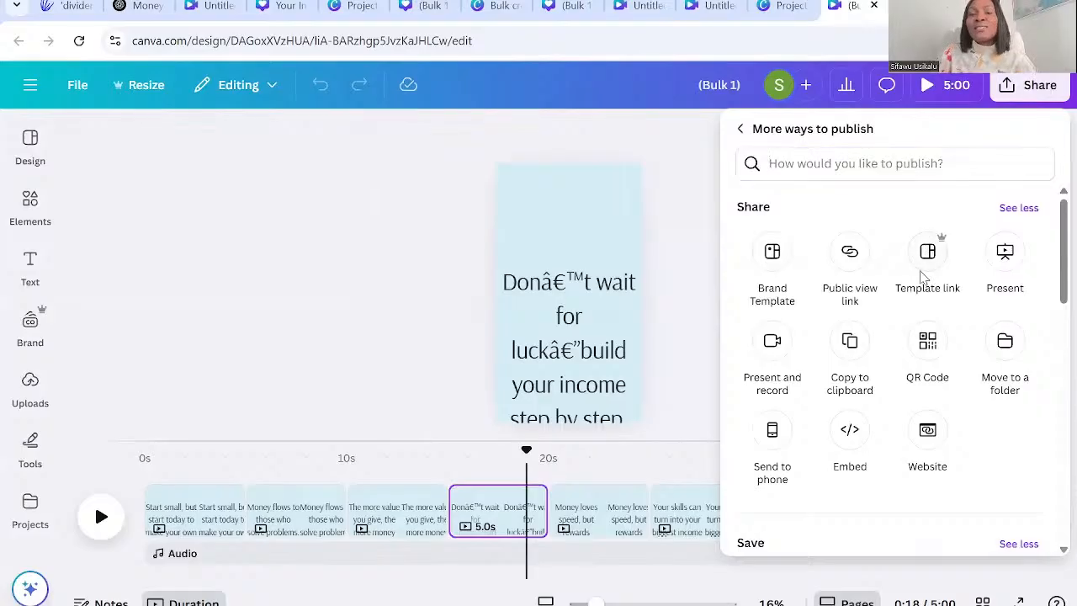
click(926, 259)
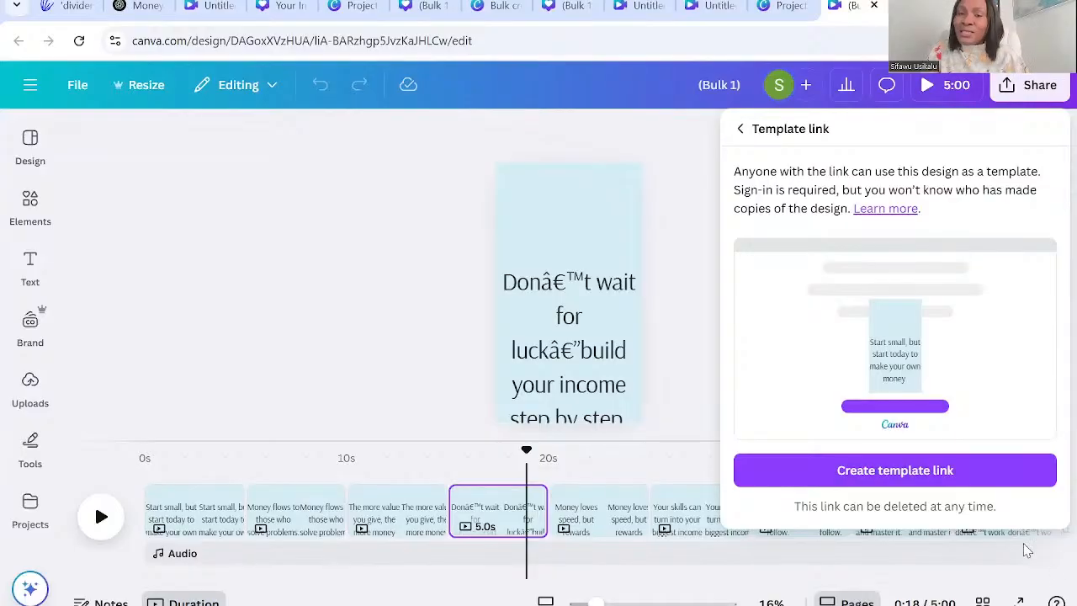
click(945, 475)
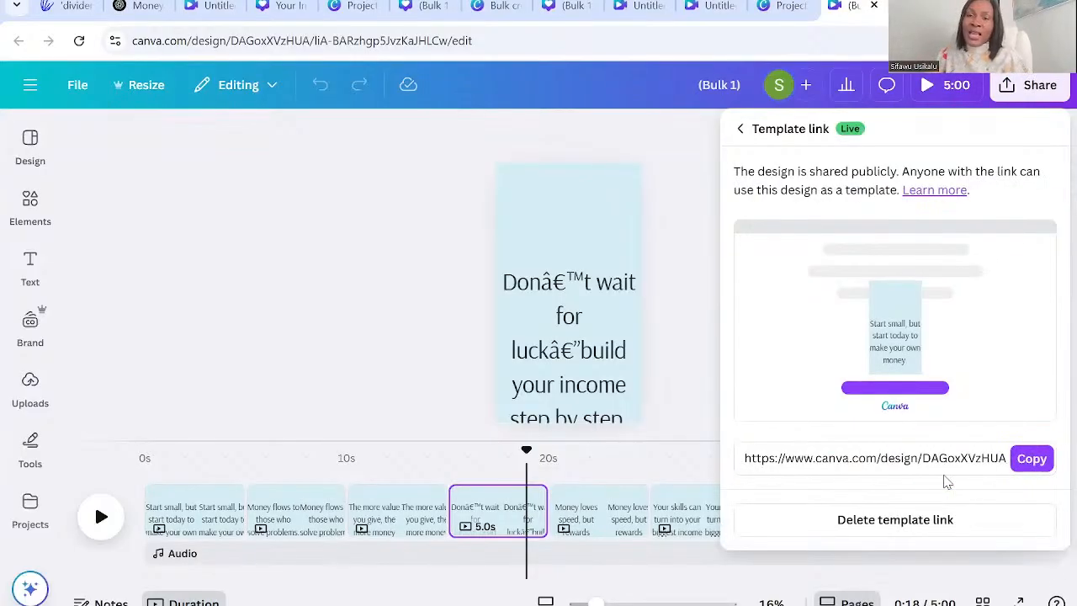
click(1030, 460)
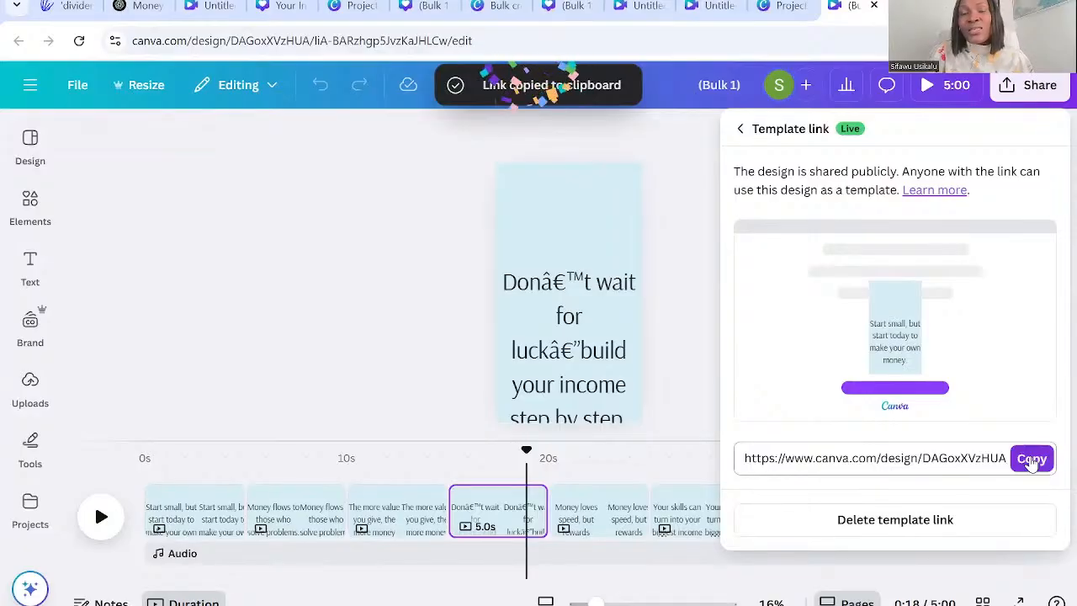
click(1037, 461)
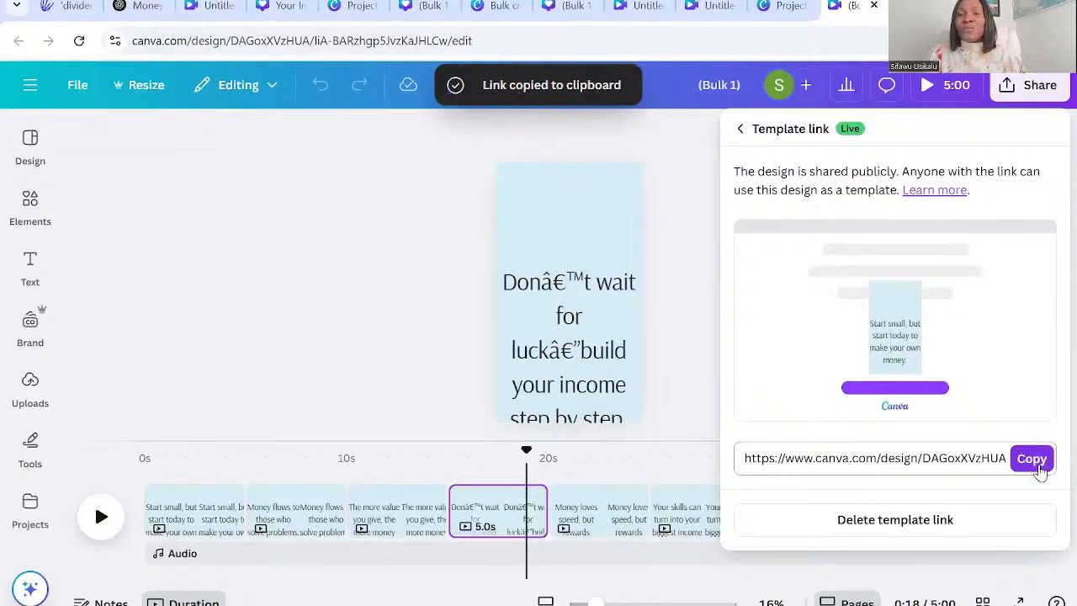
click(1032, 459)
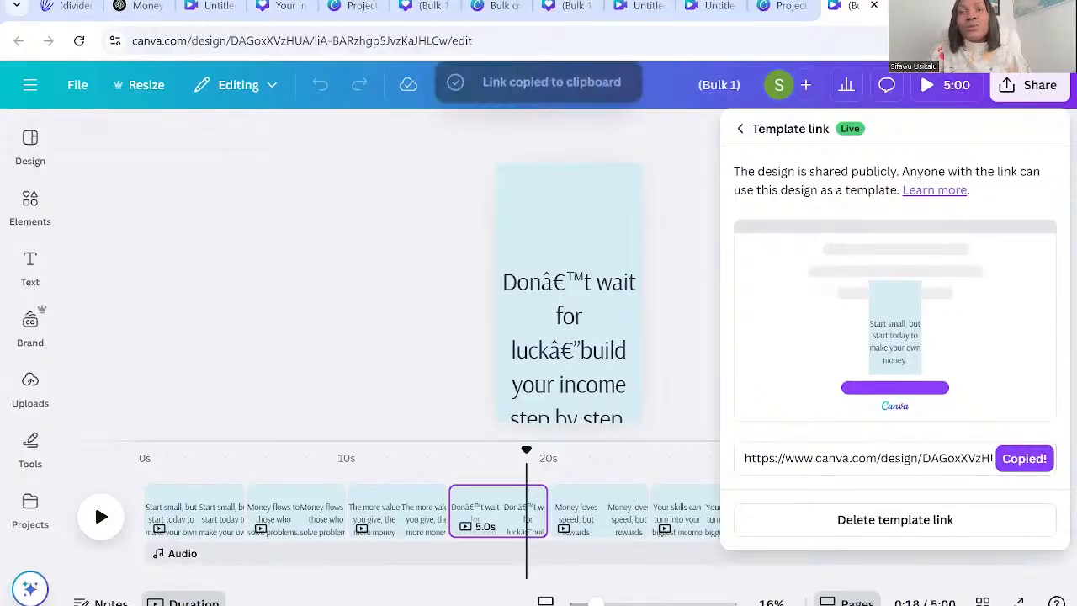
Open the copied template link in a new browser tab and view the shared template page down to its editing options.
key(ctrl+t)
key(ctrl+v)
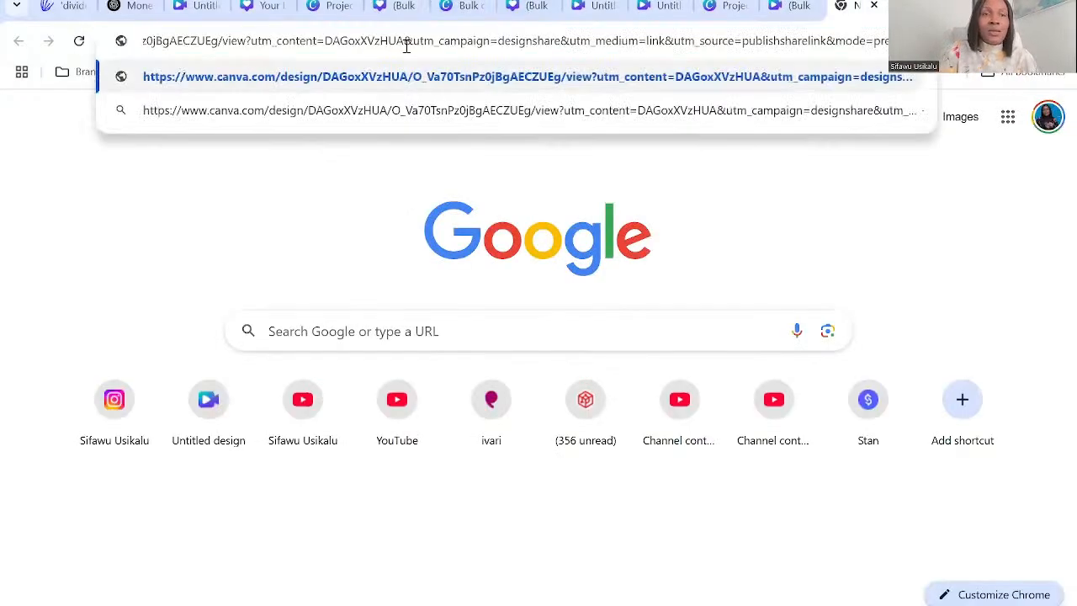
key(Return)
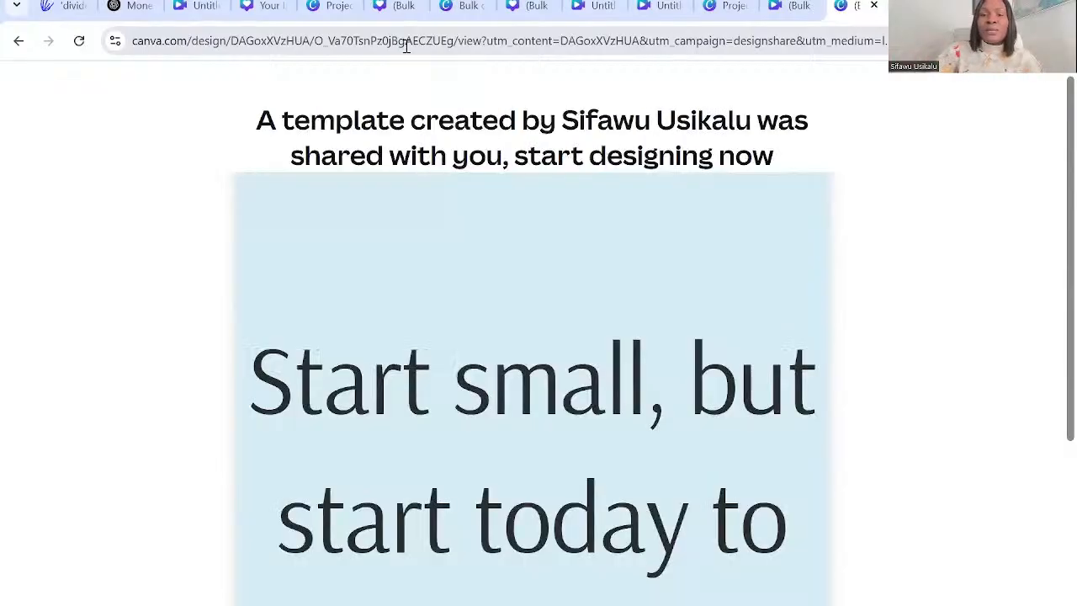
scroll(407, 46, down, 3)
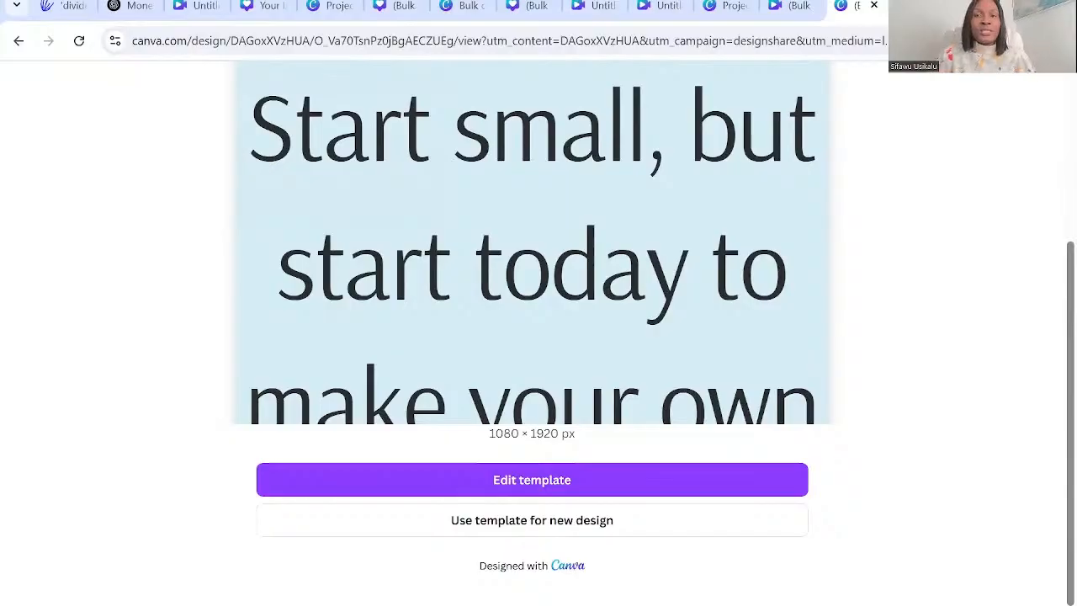
Open the stan.store website in another new browser tab.
key(ctrl+t)
text(stan.store)
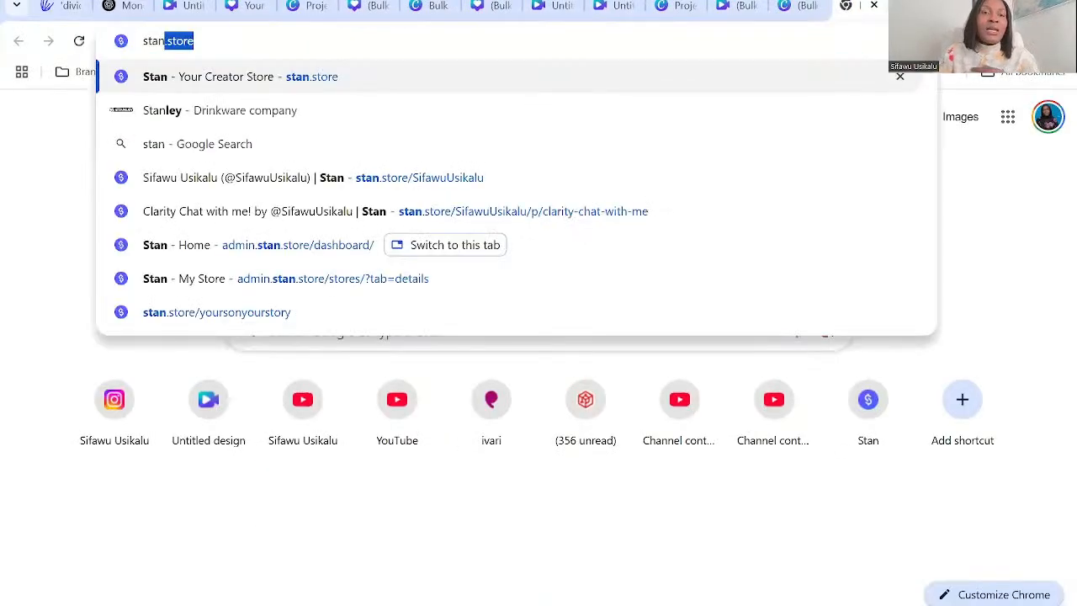
key(Return)
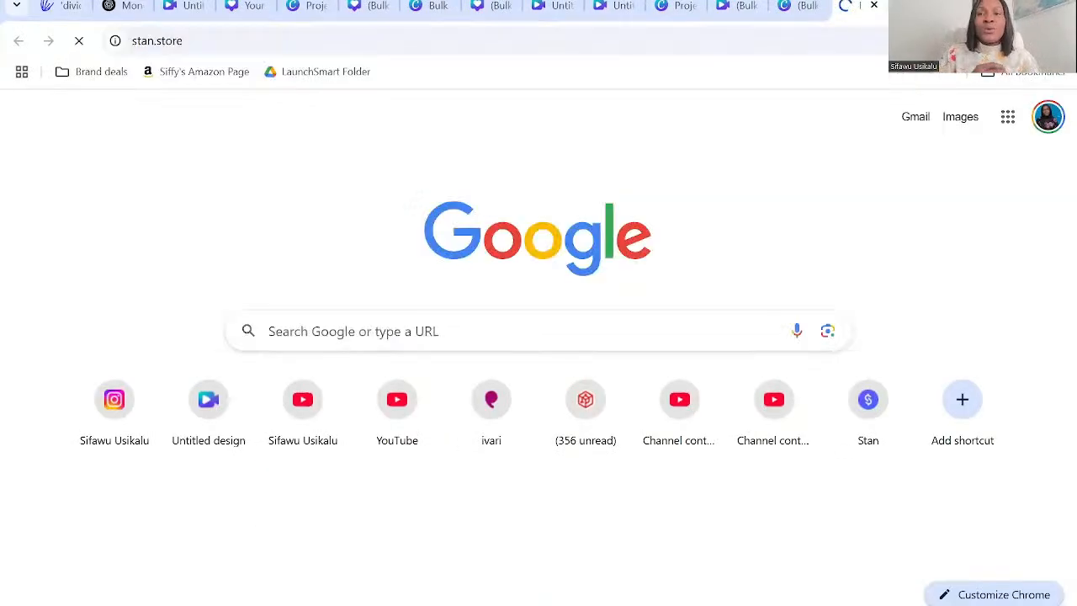
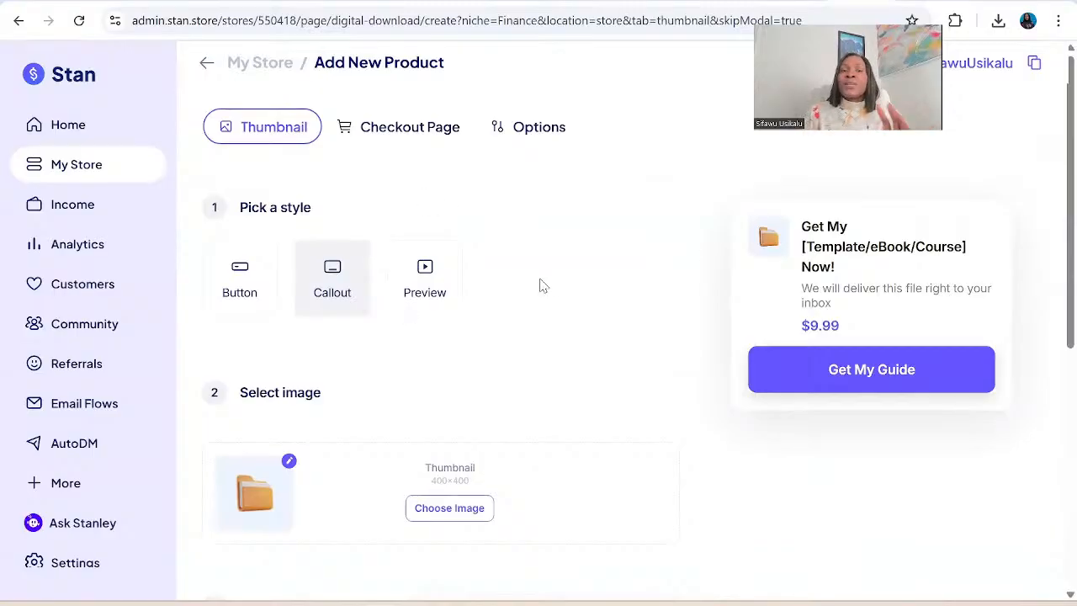
scroll(543, 310, down, 2)
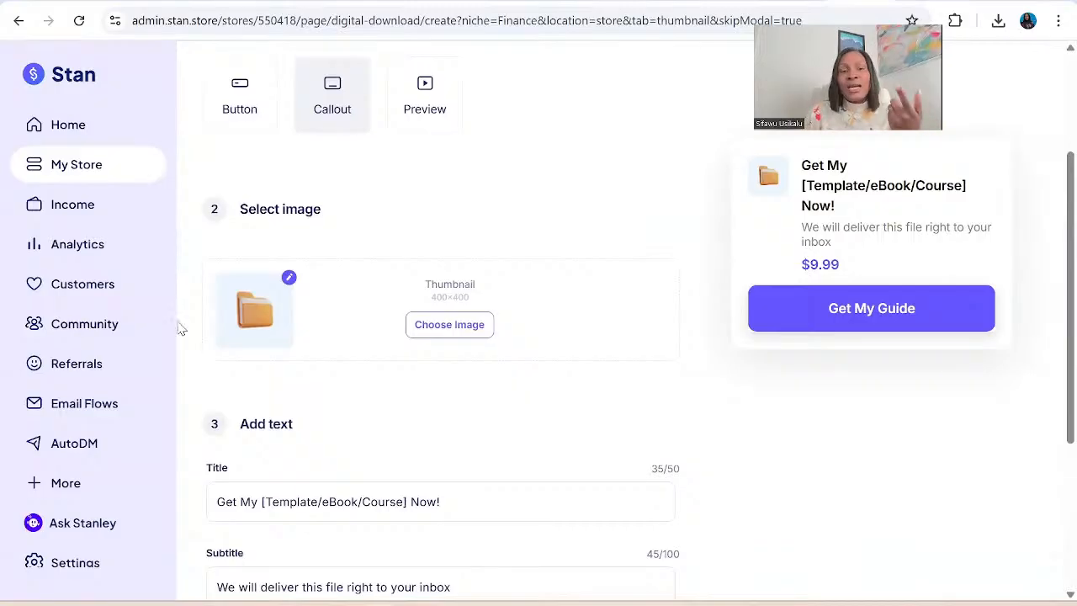
click(429, 330)
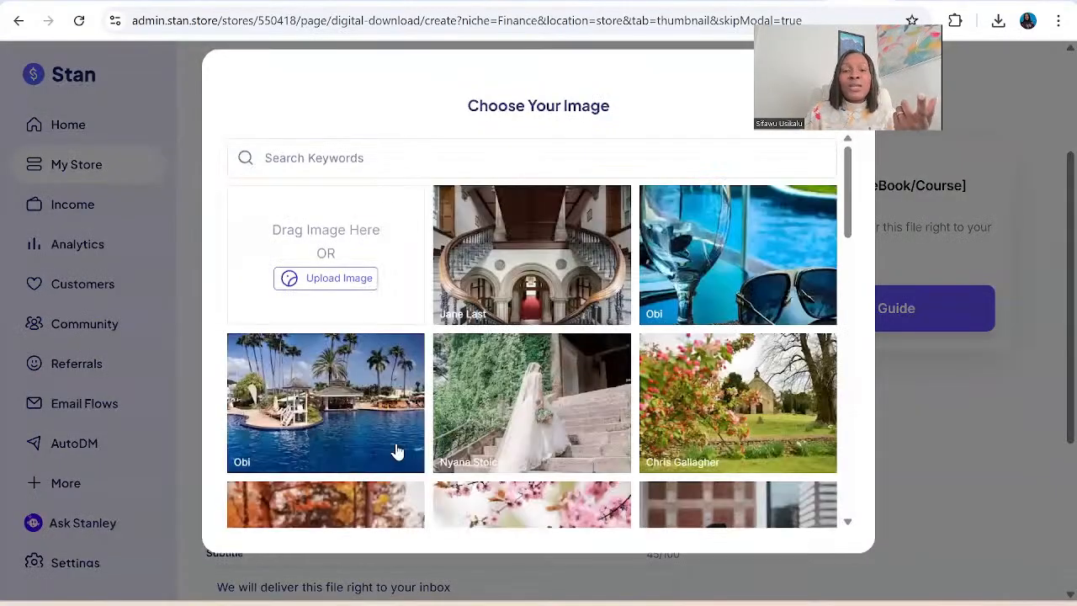
click(337, 398)
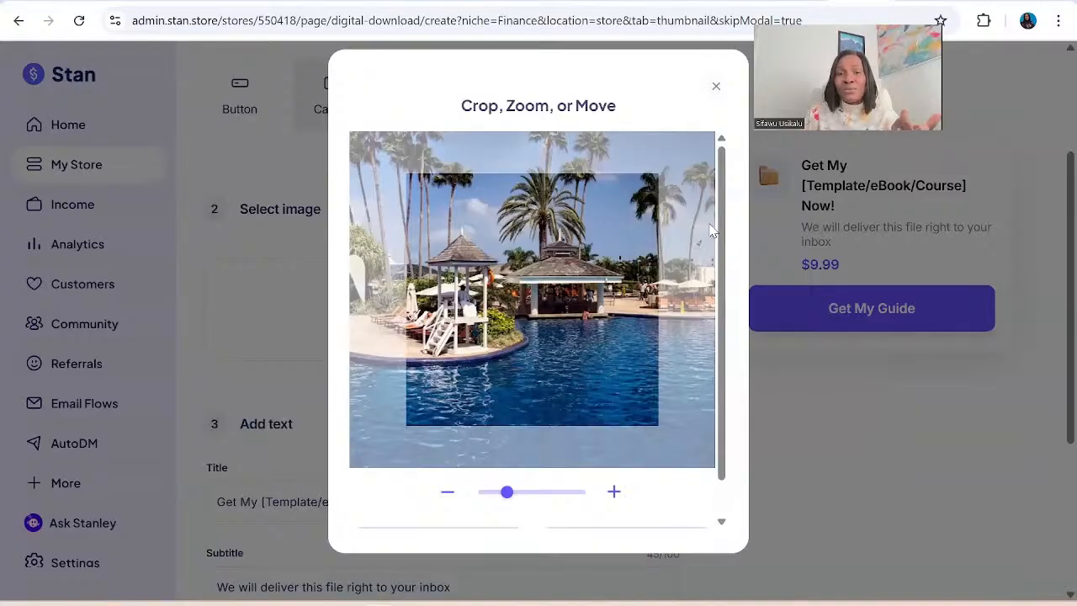
click(715, 90)
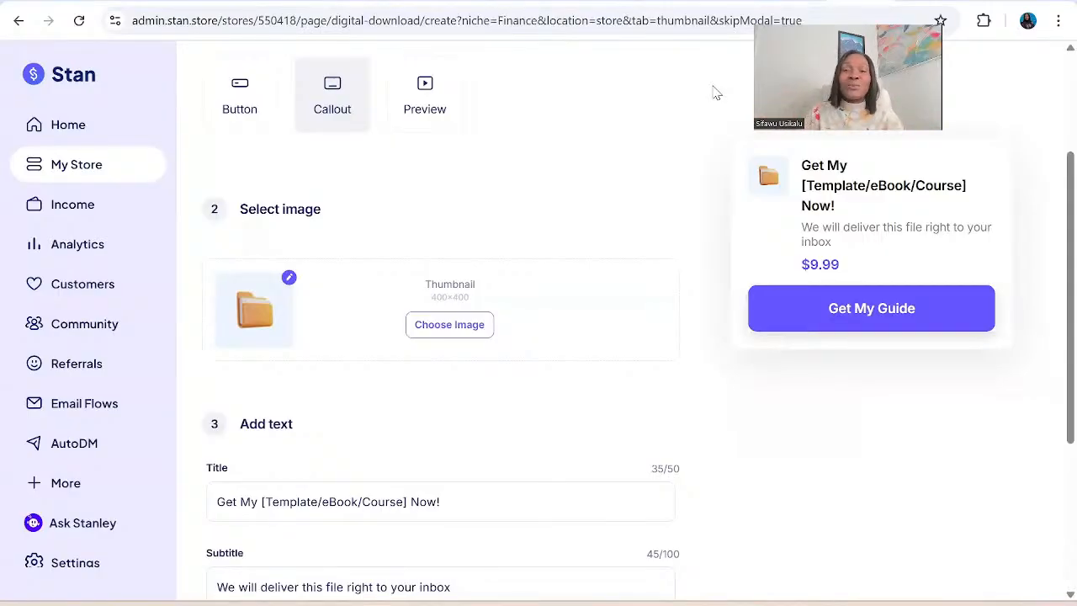
Review the thumbnail's title, subtitle and button text fields, and continue to the product's checkout page settings.
scroll(715, 92, down, 3)
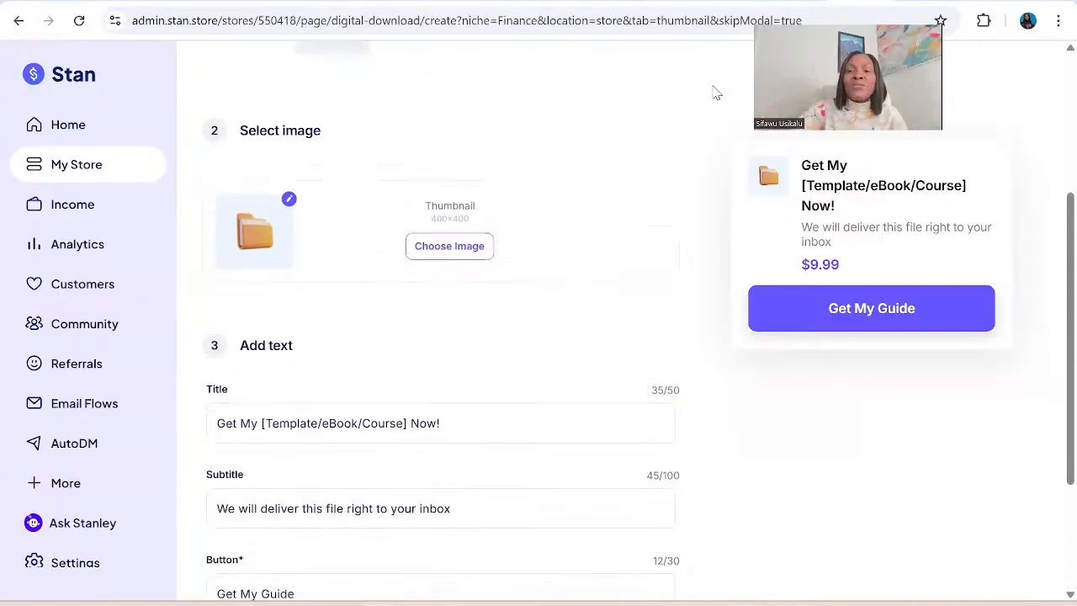
click(435, 261)
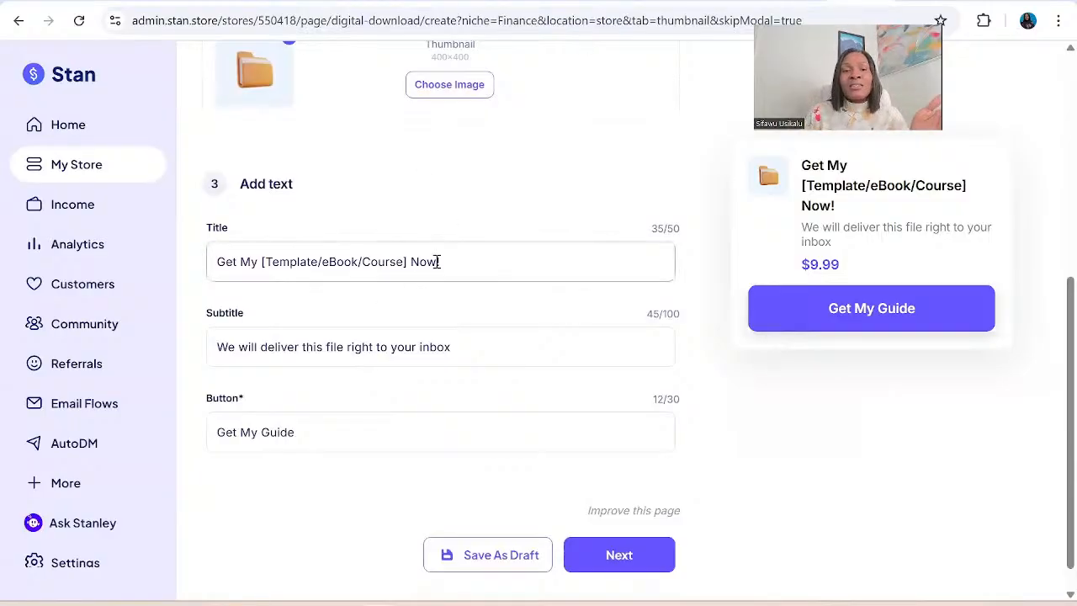
double_click(412, 260)
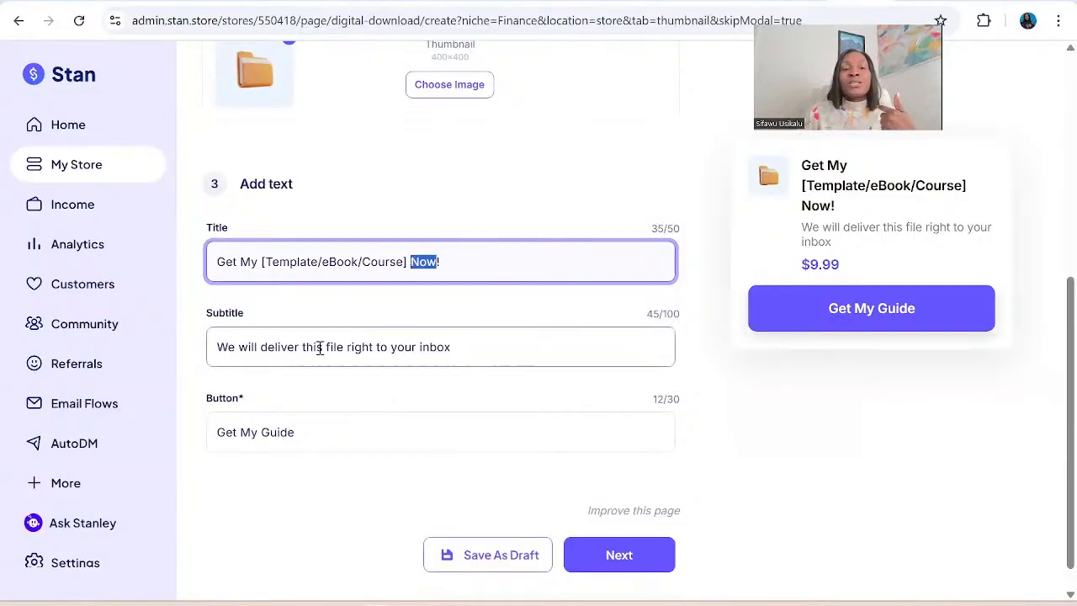
click(320, 347)
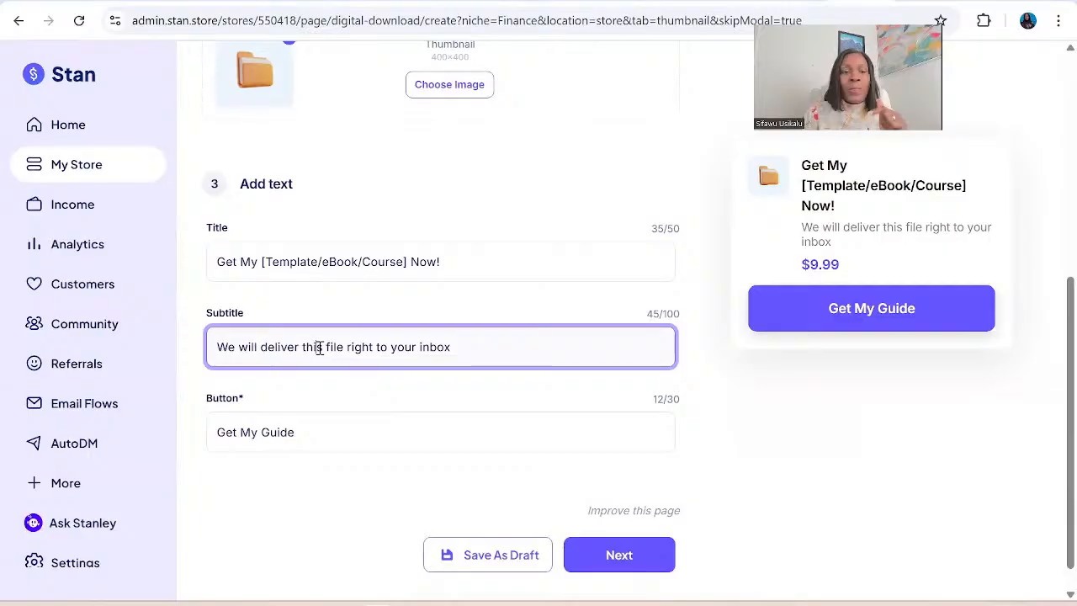
click(308, 423)
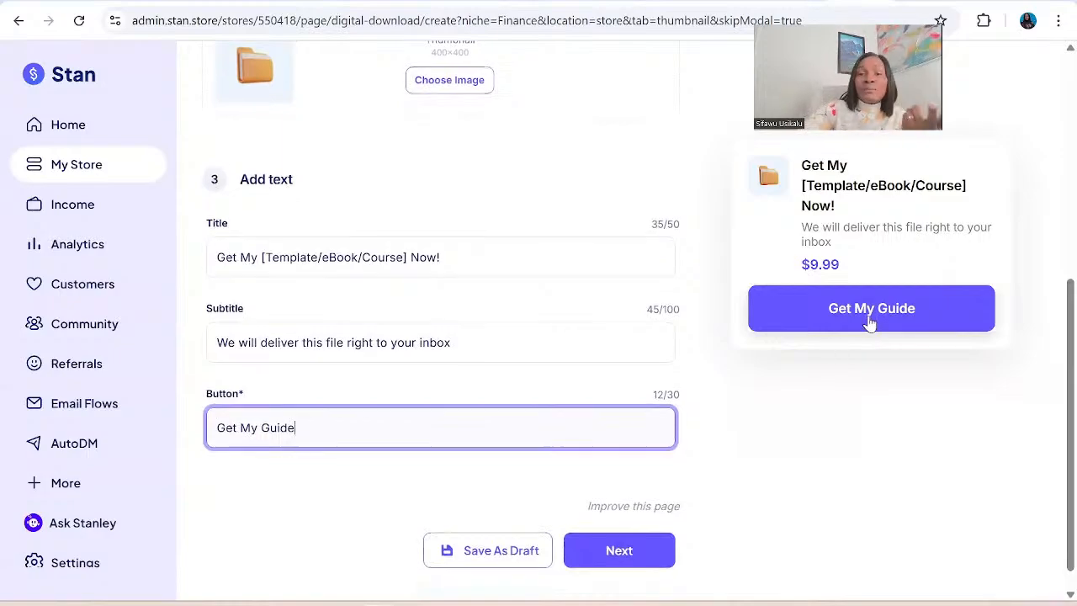
scroll(871, 324, down, 1)
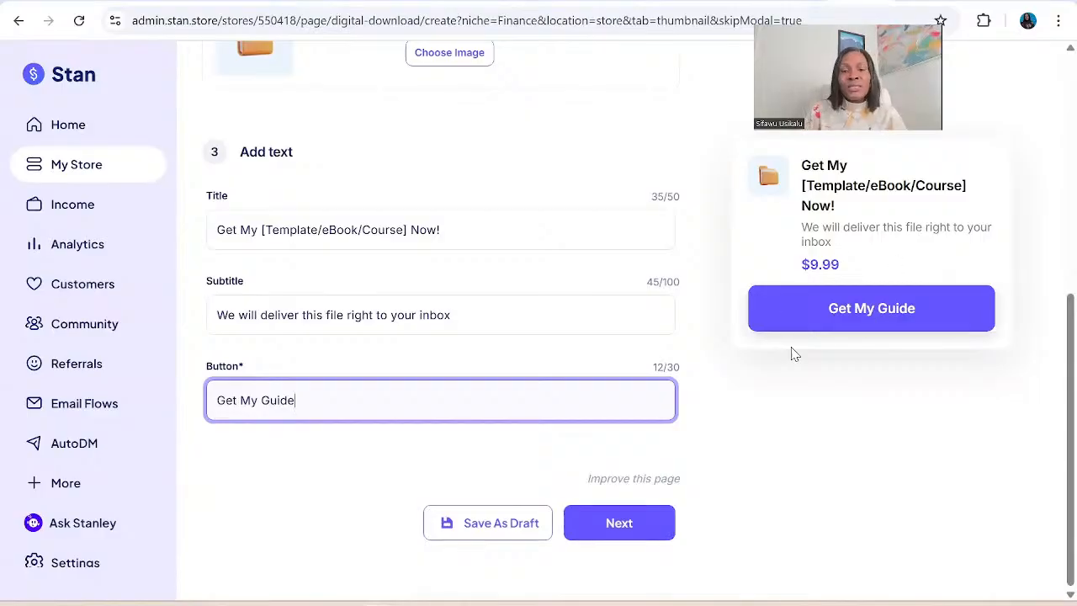
click(619, 524)
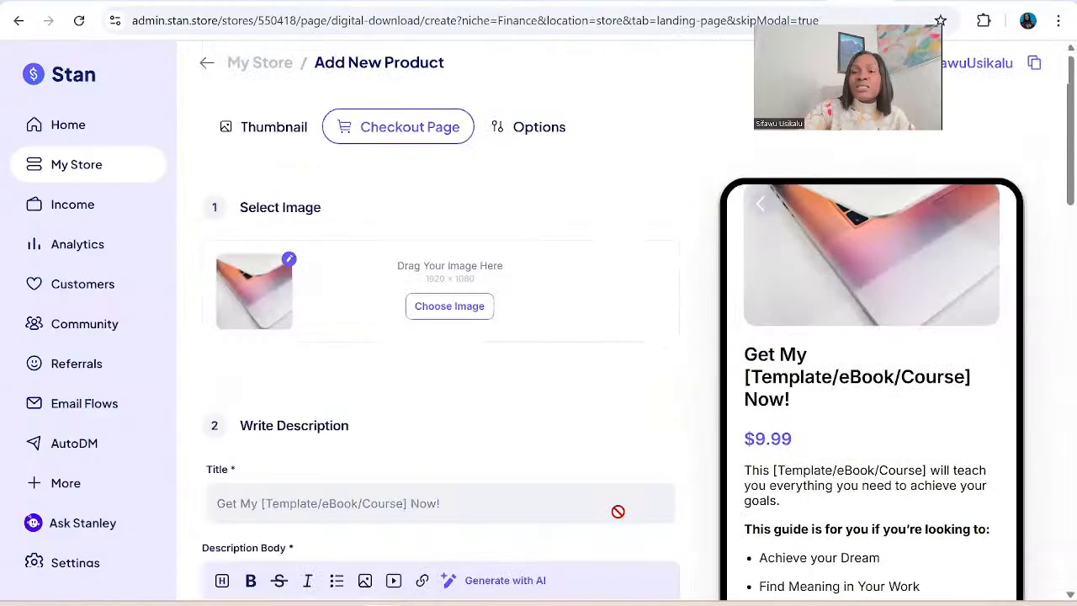
Examine the checkout page settings for the image, description, call-to-action button, price and customer info fields.
scroll(618, 511, down, 2)
scroll(618, 511, up, 1)
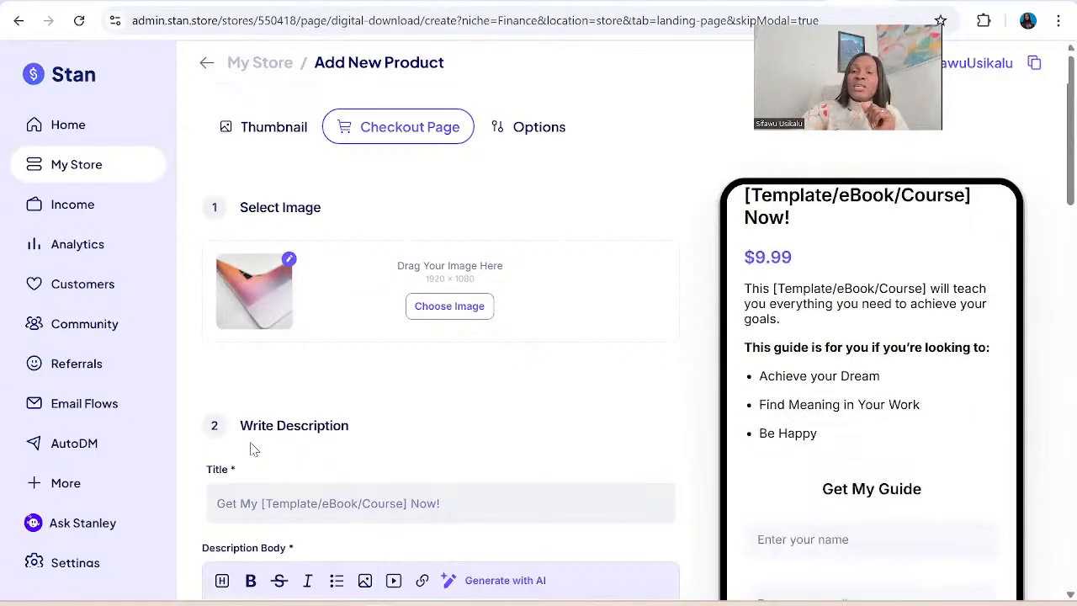
scroll(252, 451, down, 2)
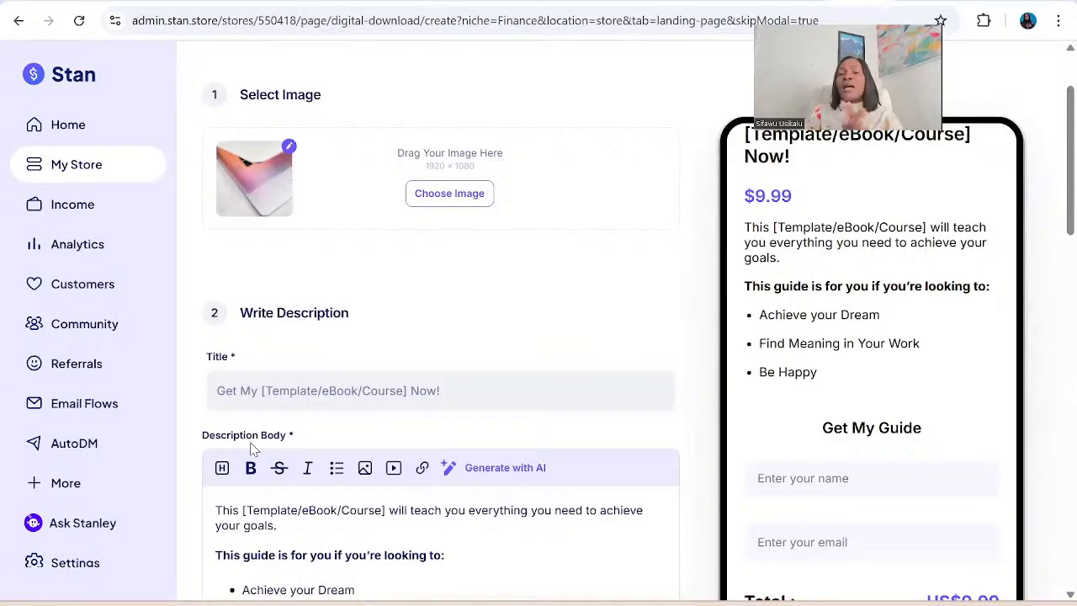
scroll(252, 450, down, 3)
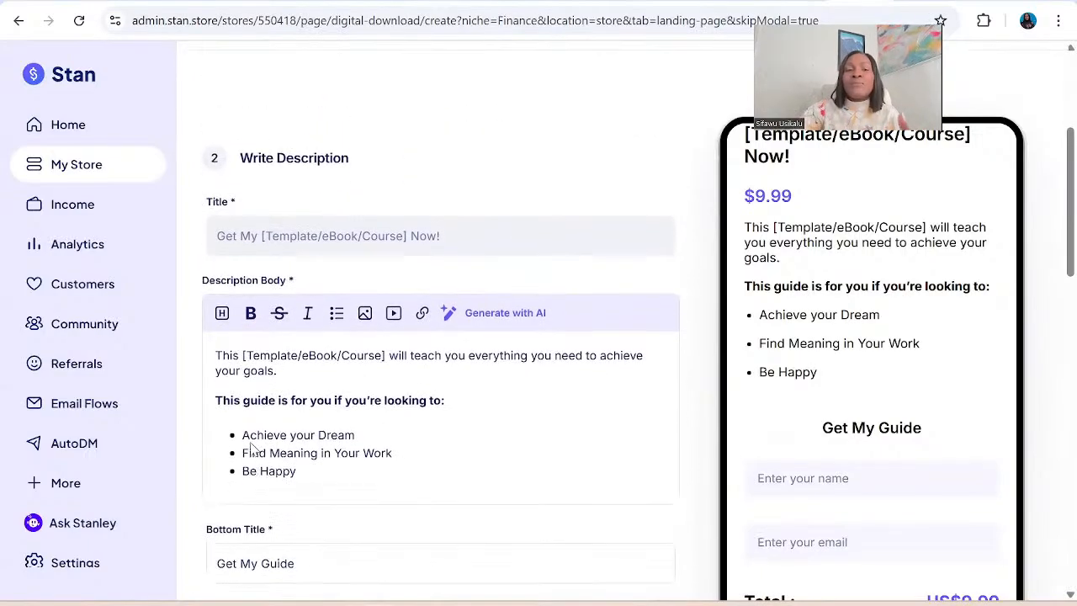
scroll(252, 450, up, 3)
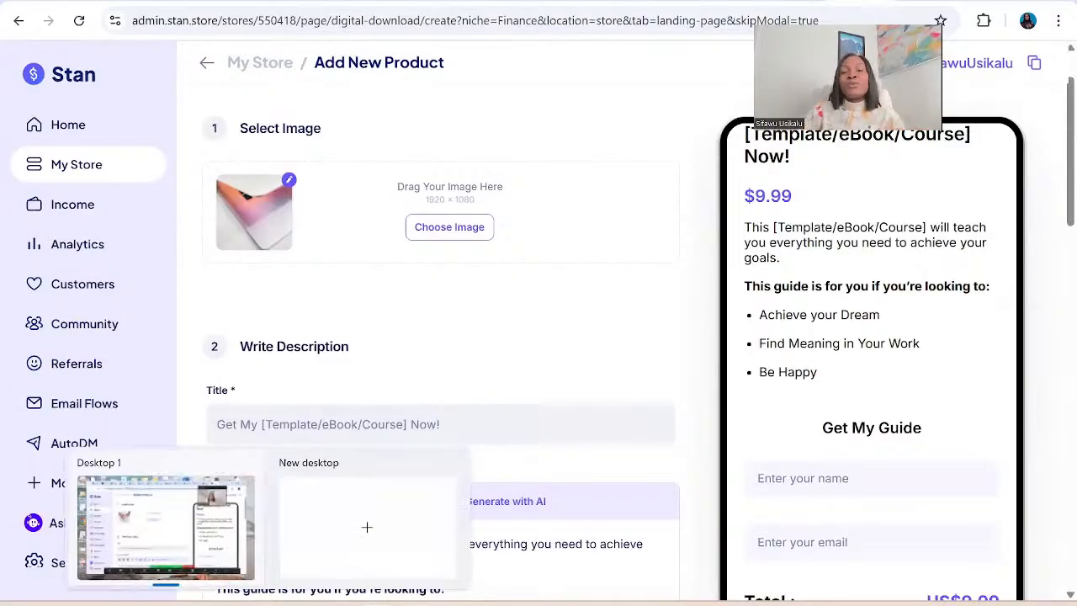
scroll(441, 379, down, 3)
scroll(441, 336, down, 2)
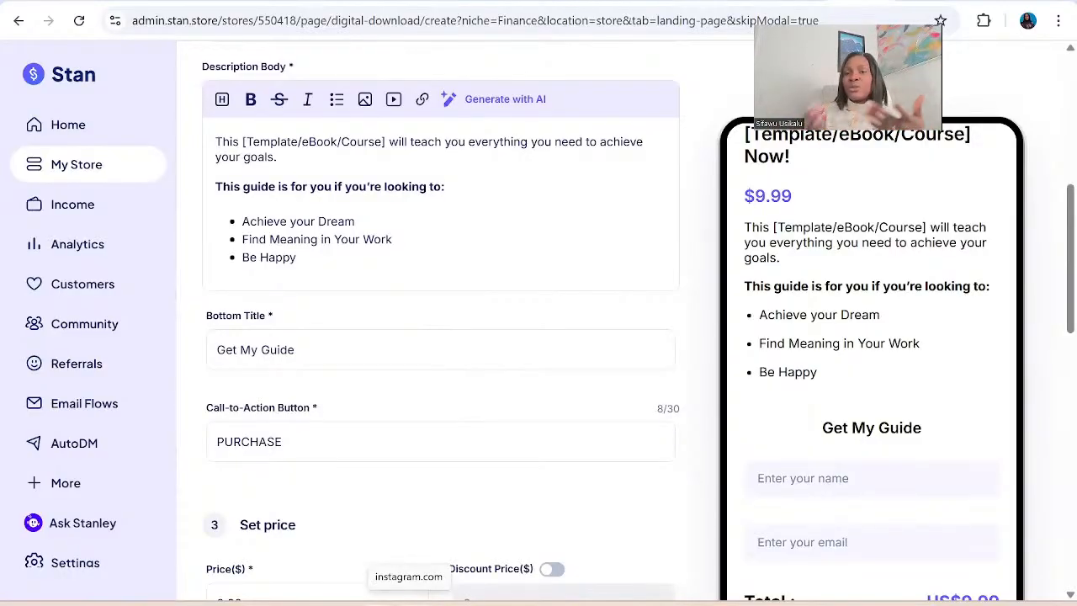
scroll(441, 337, down, 2)
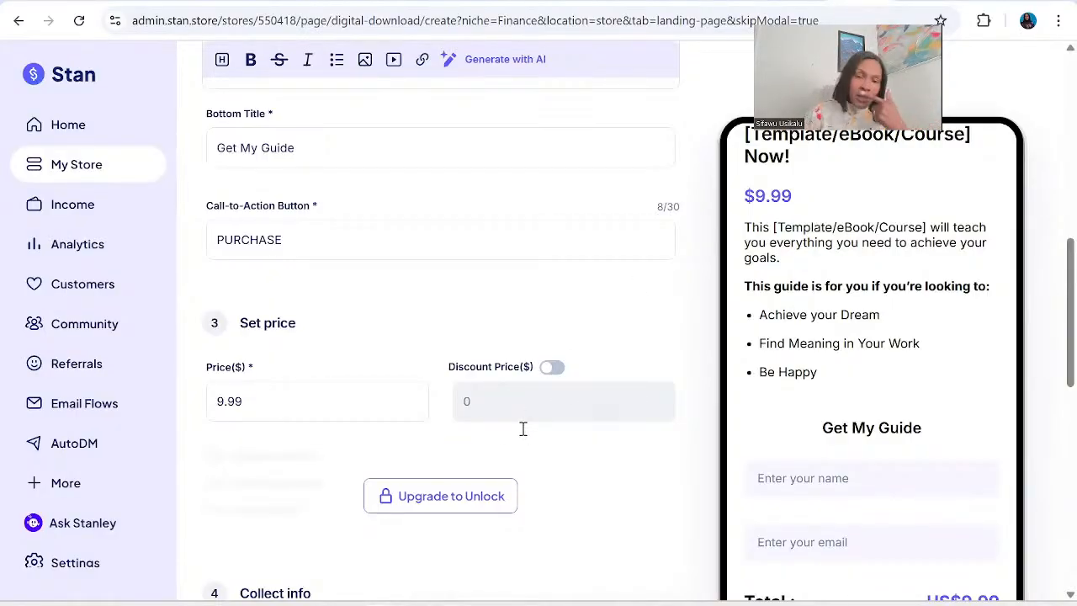
scroll(523, 429, down, 7)
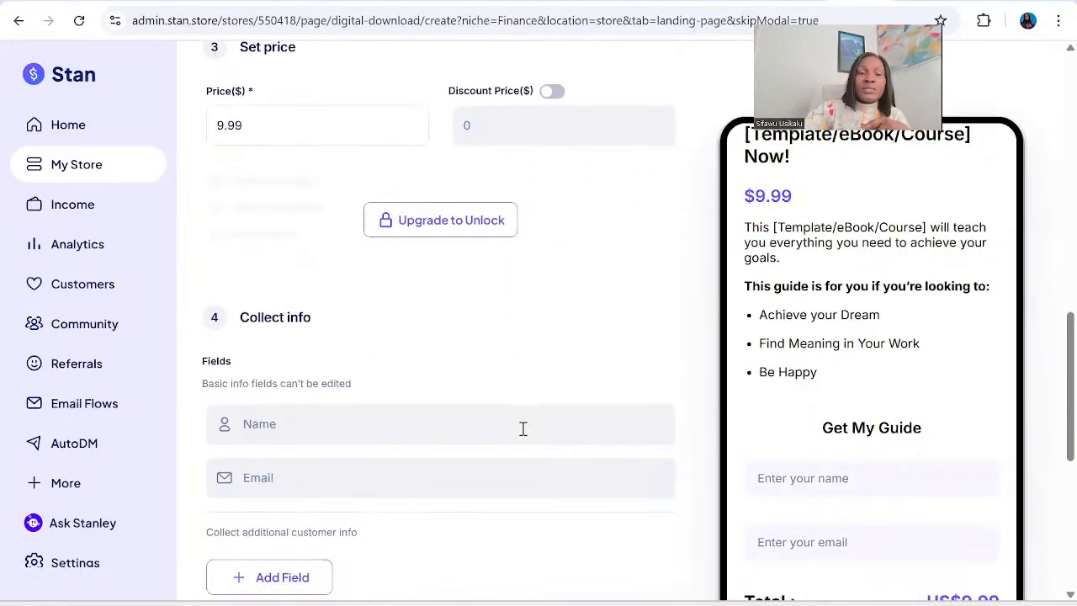
Set the digital product's delivery to Redirect to URL and activate its link field.
scroll(523, 430, down, 3)
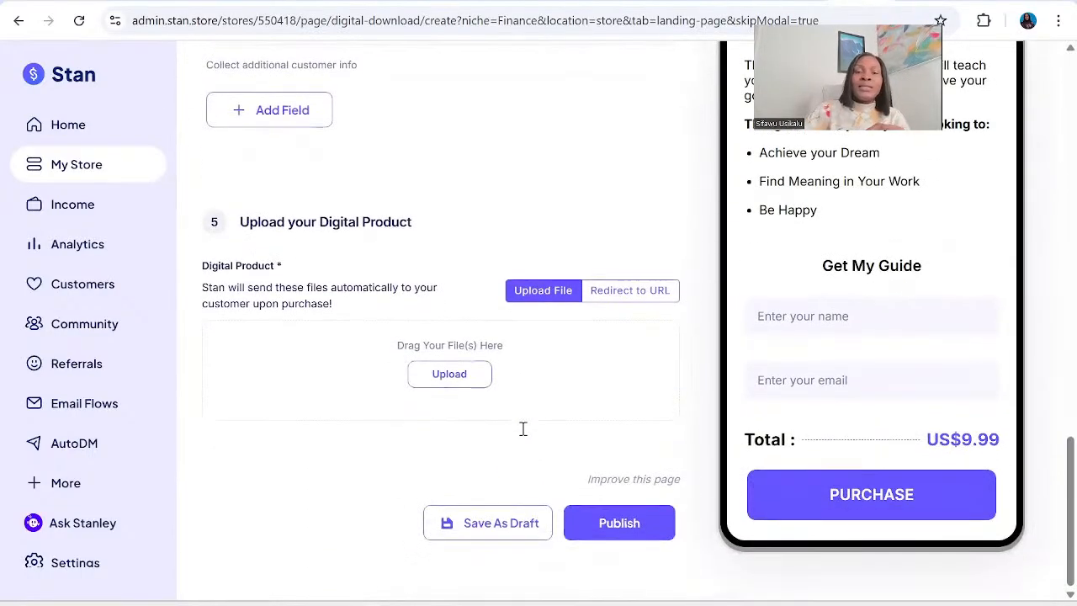
click(629, 292)
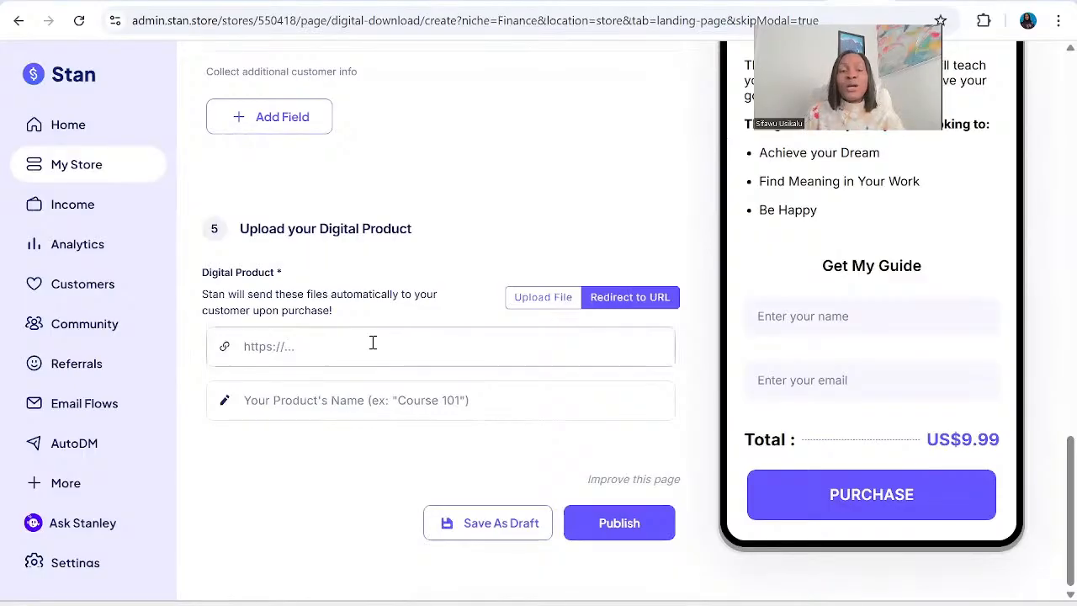
click(335, 354)
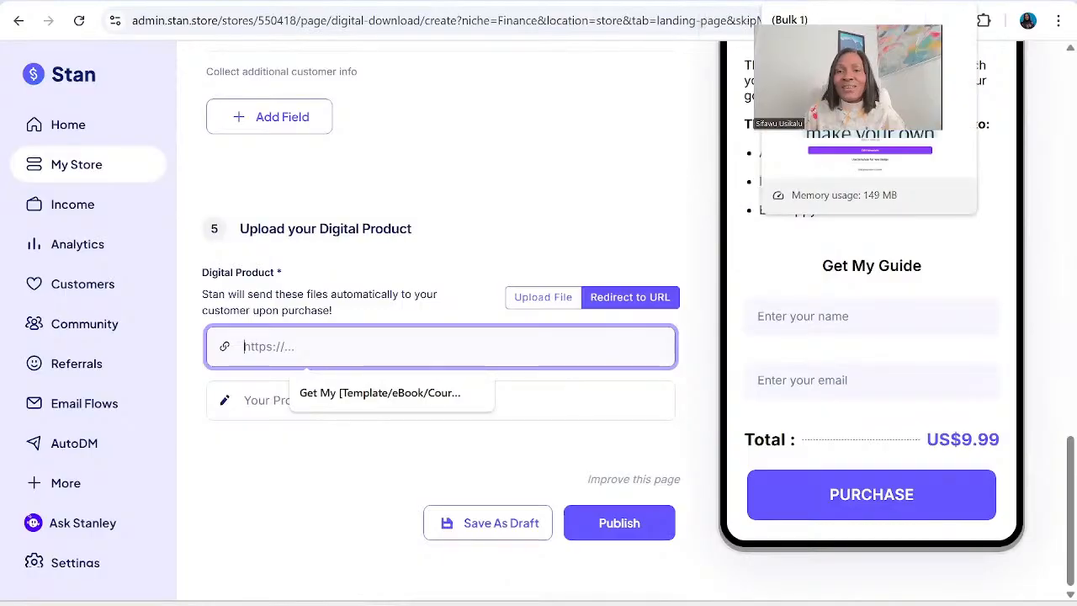
Switch to the Canva tab with the Bulk 1 design and search the new design types for "thank you page".
click(729, 1)
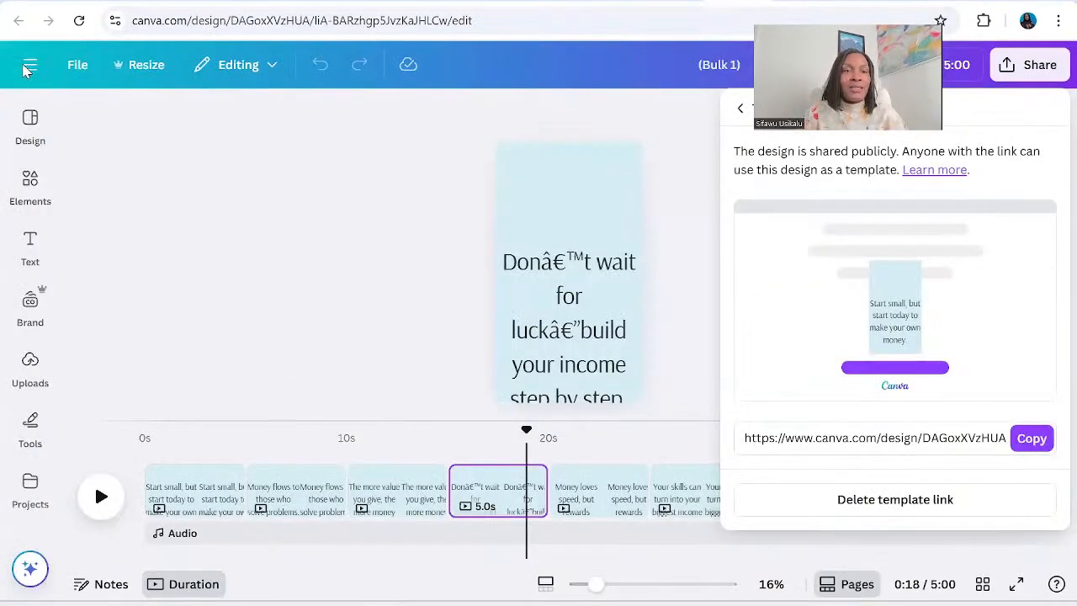
click(28, 69)
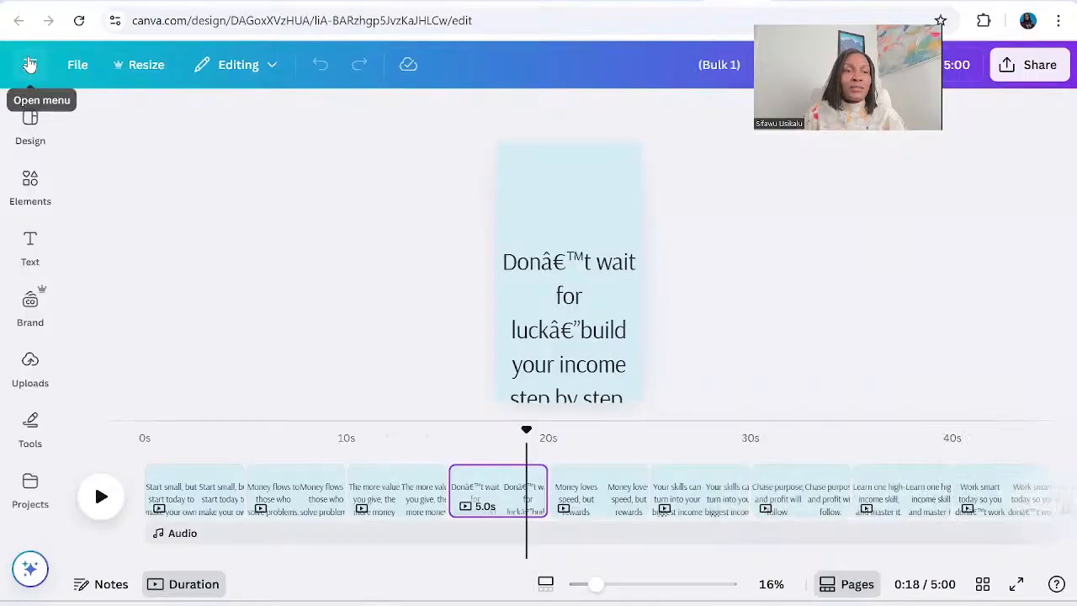
click(30, 65)
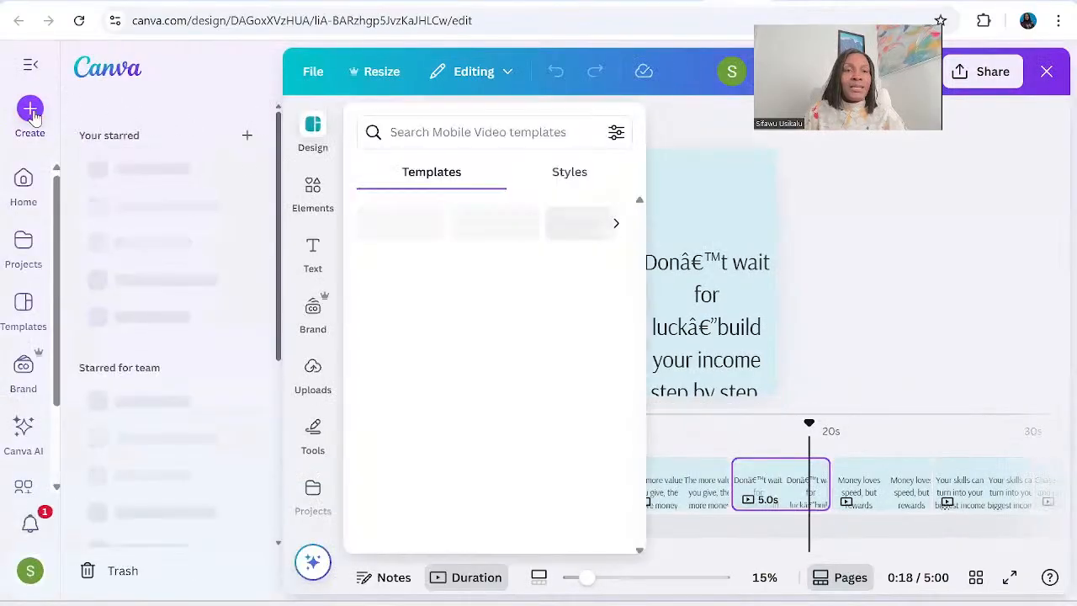
click(31, 109)
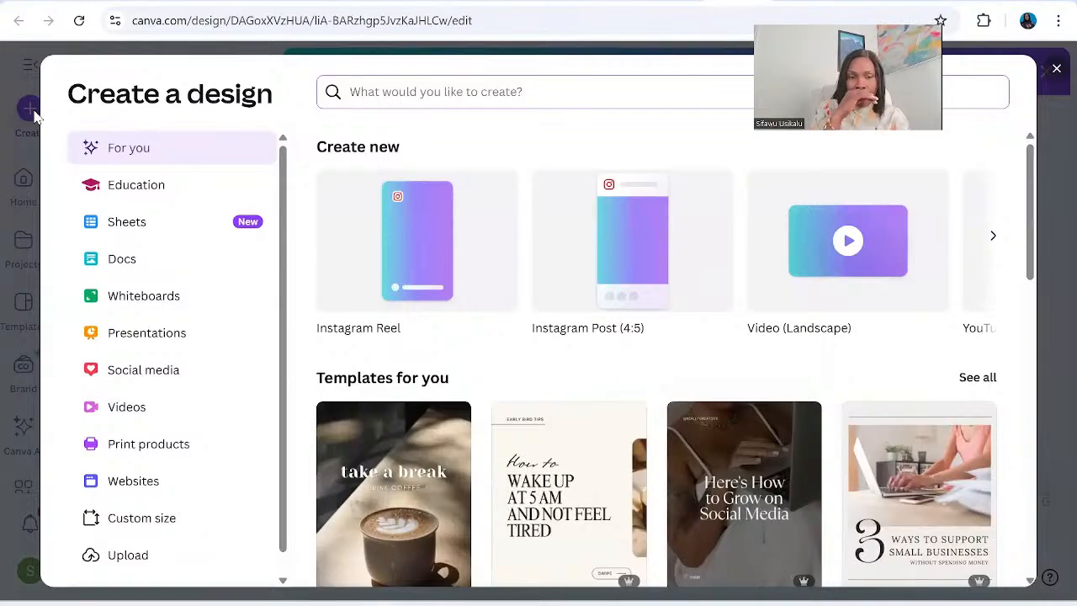
text(th)
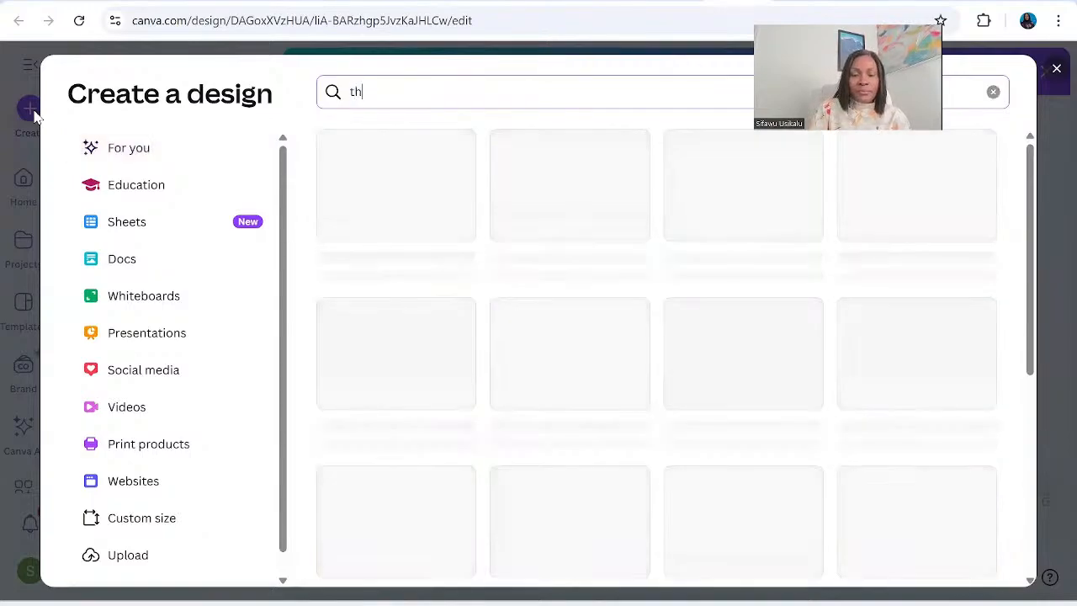
text(ank you)
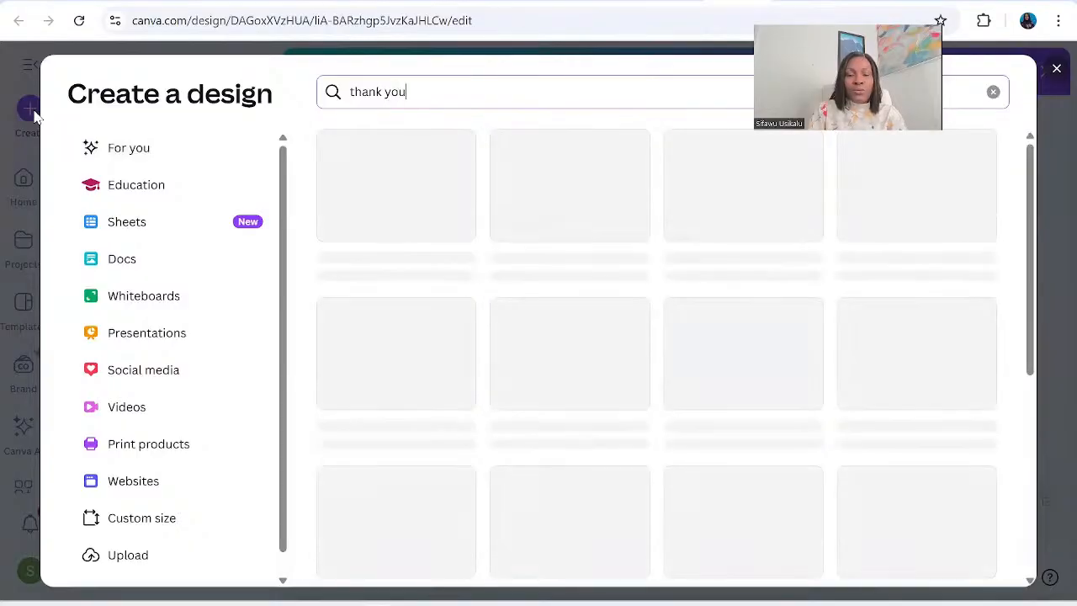
text( page)
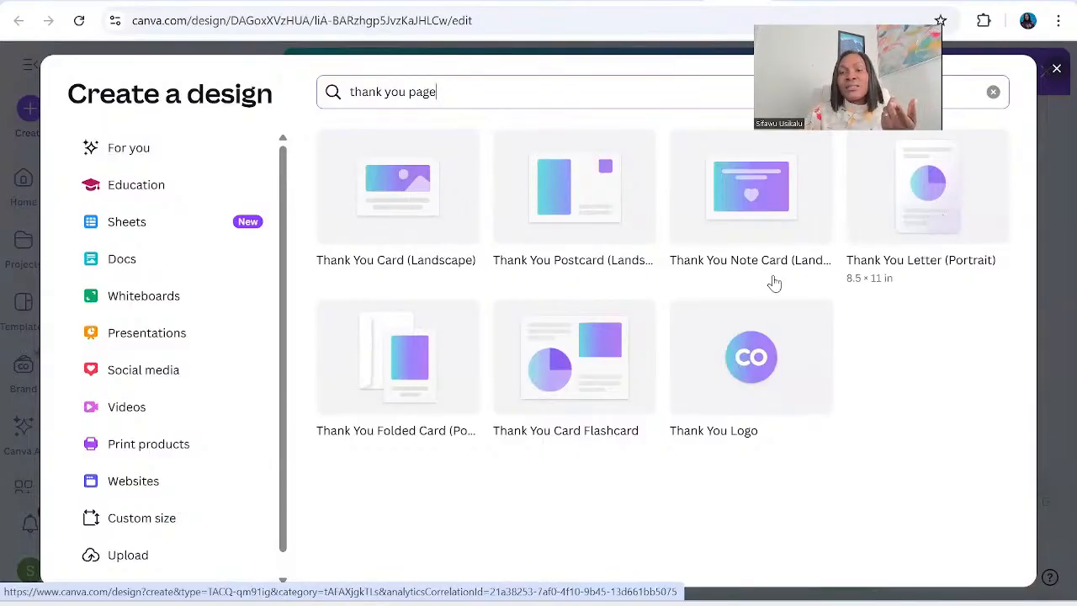
Create a landscape Thank You Postcard and apply the pink "Thank you for your purchase" template.
click(587, 200)
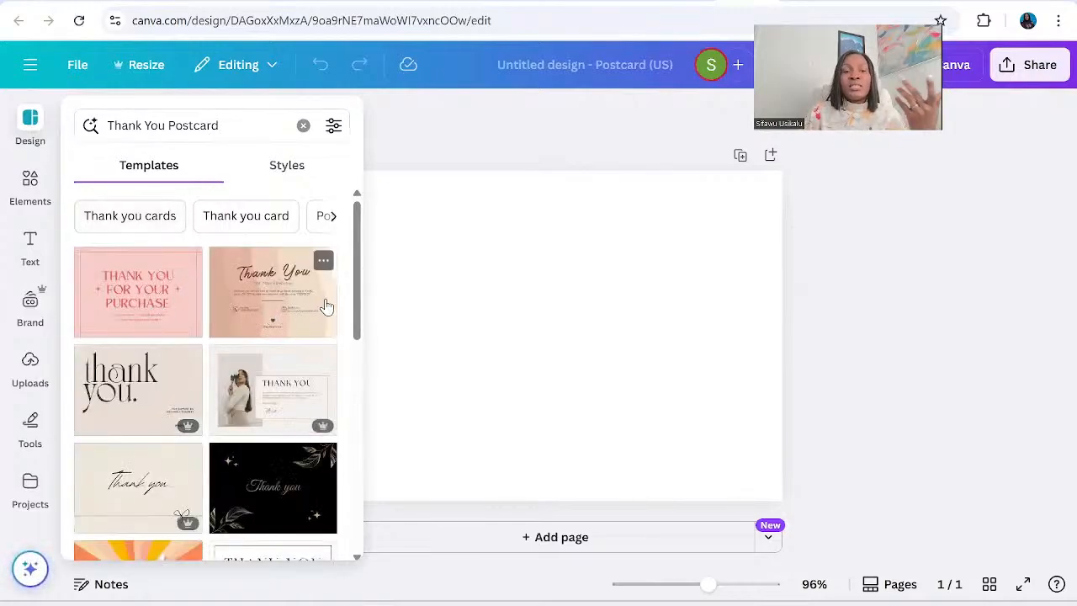
click(151, 291)
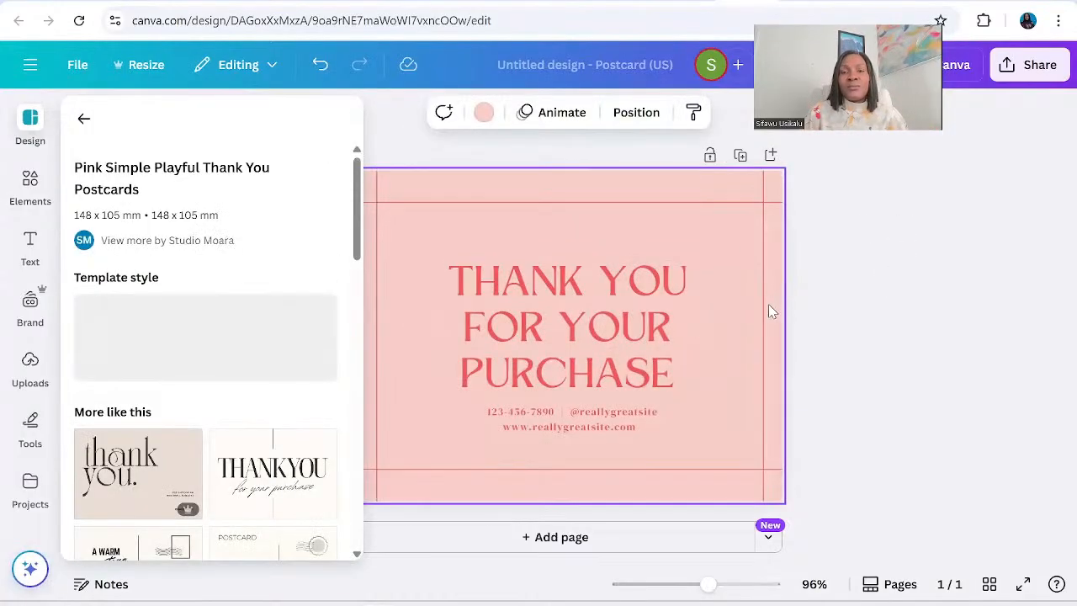
click(880, 357)
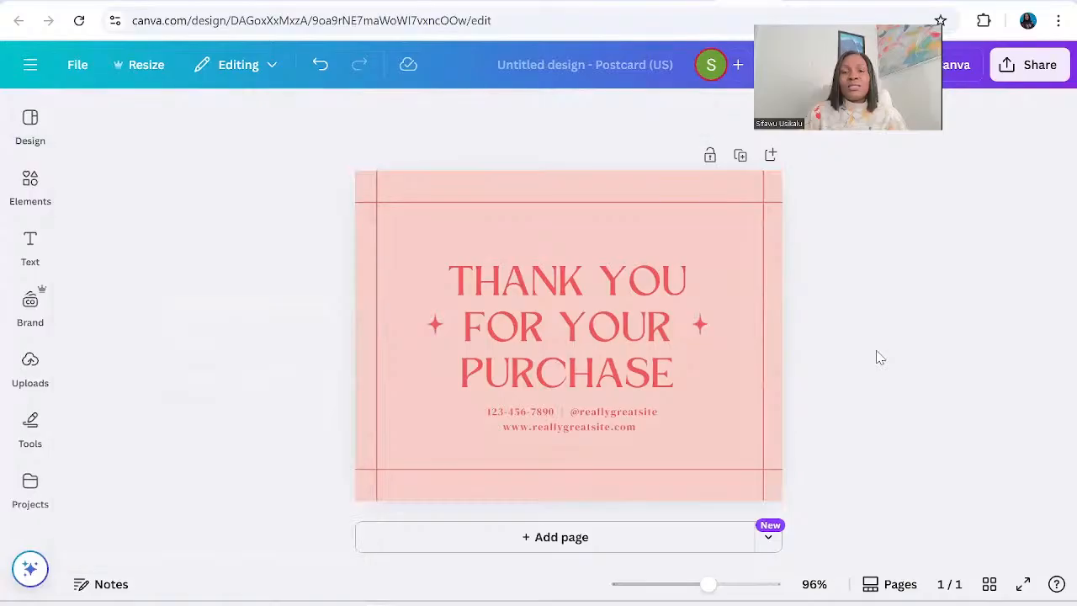
Replace the placeholder contact details under the heading with "Click here to access your download".
click(606, 429)
double_click(606, 426)
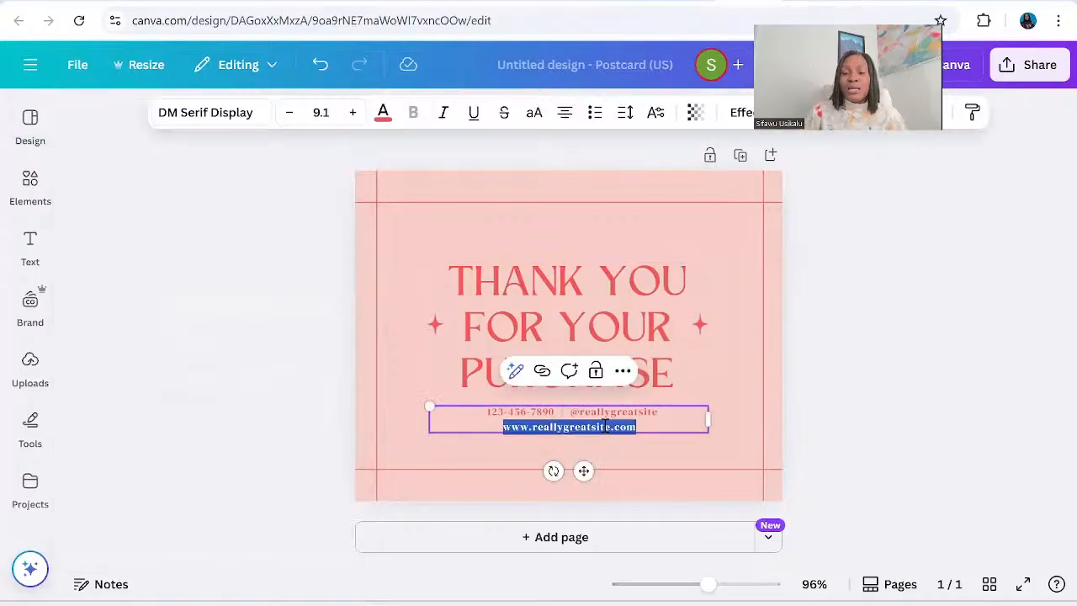
key(BackSpace)
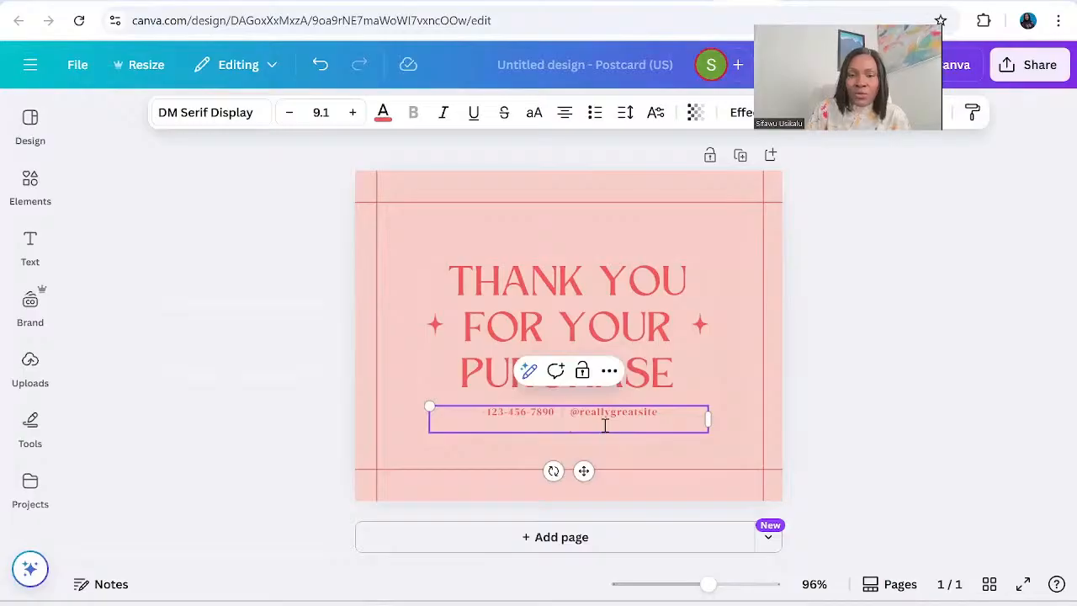
triple_click(684, 414)
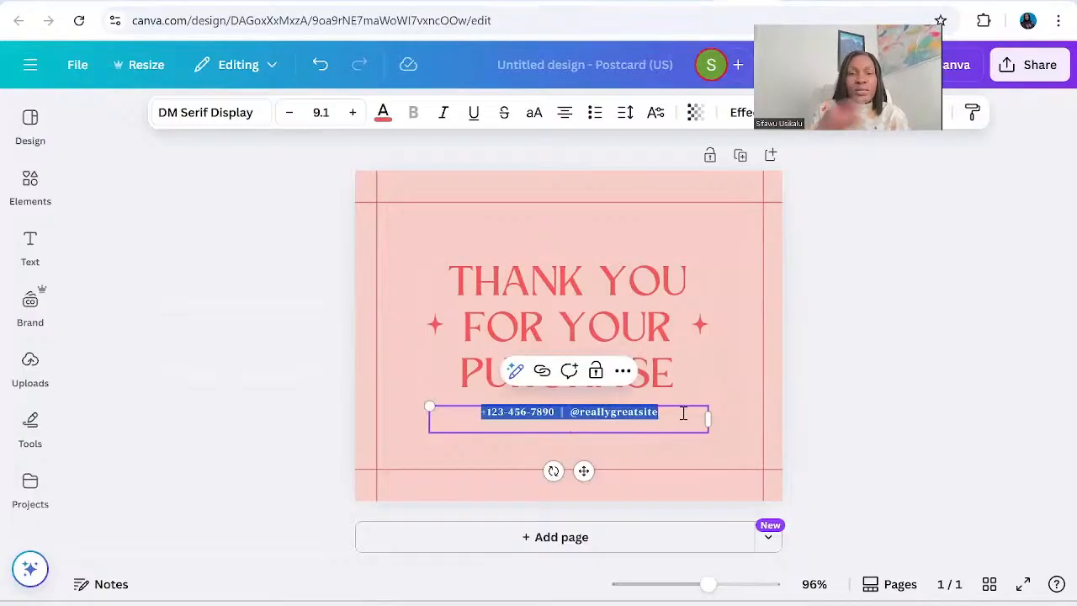
text(Cl)
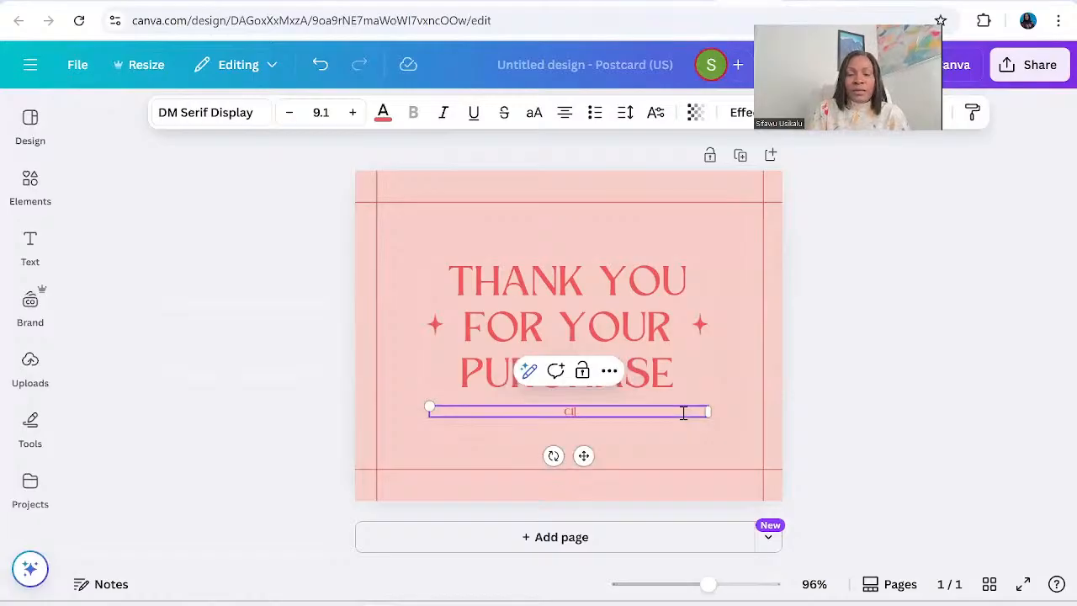
text(ick he)
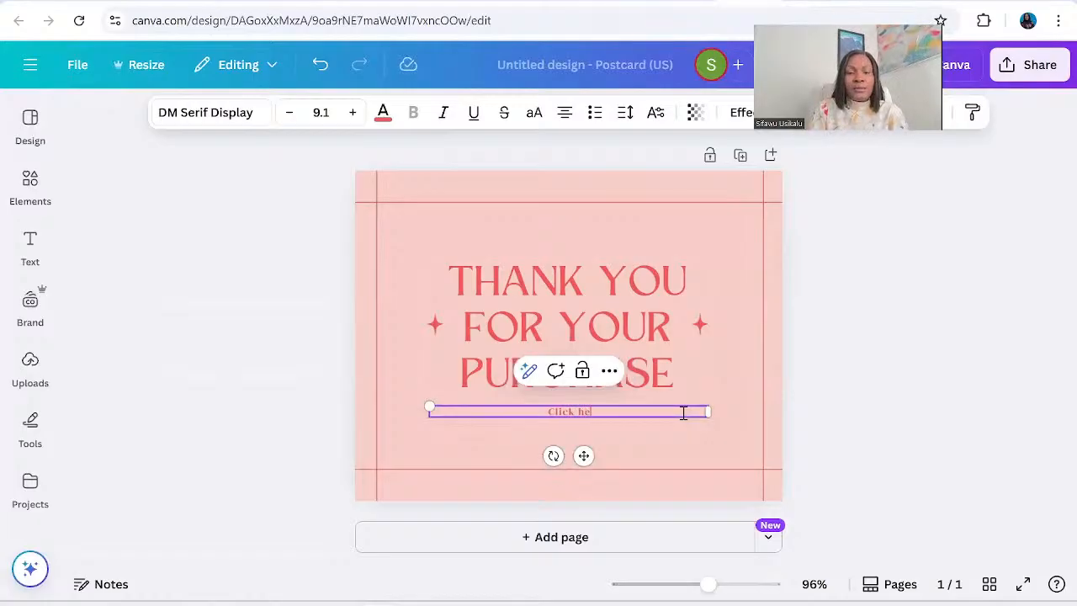
text(re to a)
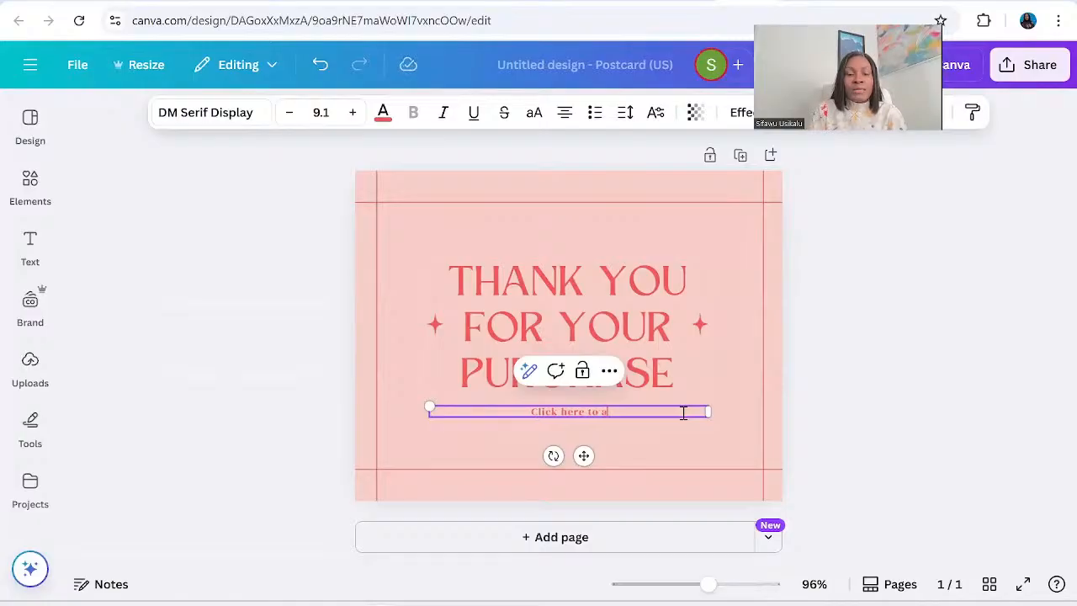
text(ccess yo)
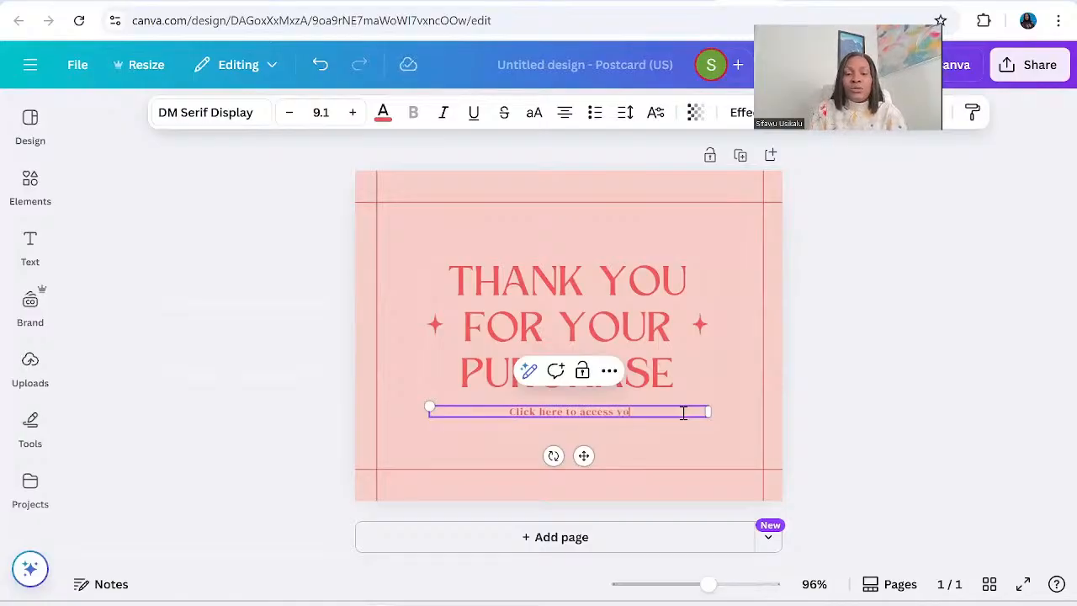
text(ur download)
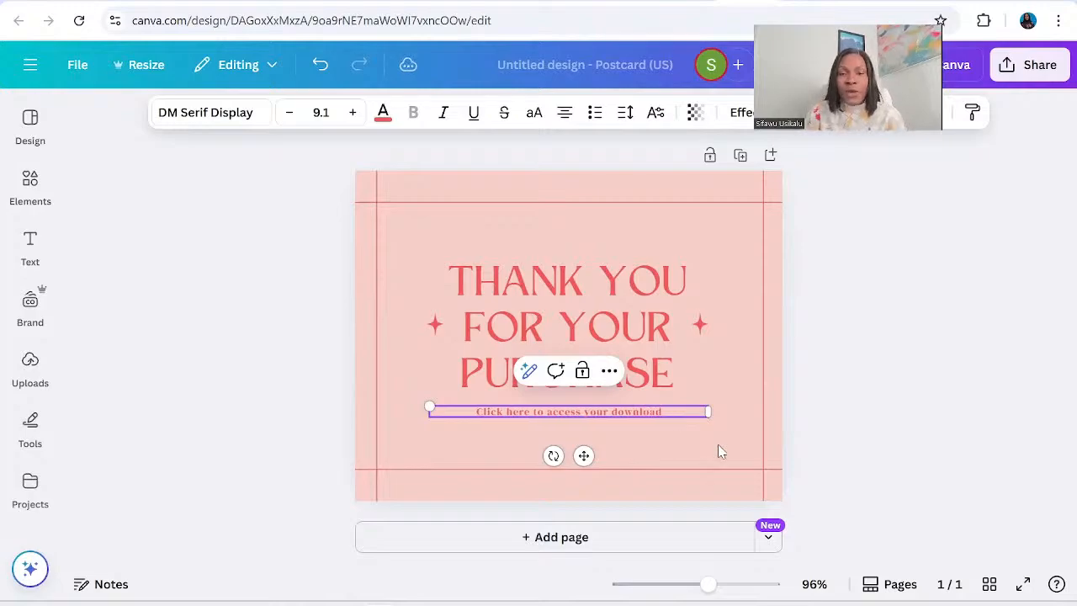
Enlarge the download line's text to size 21.1 and nudge the line slightly upward.
key(ctrl+a)
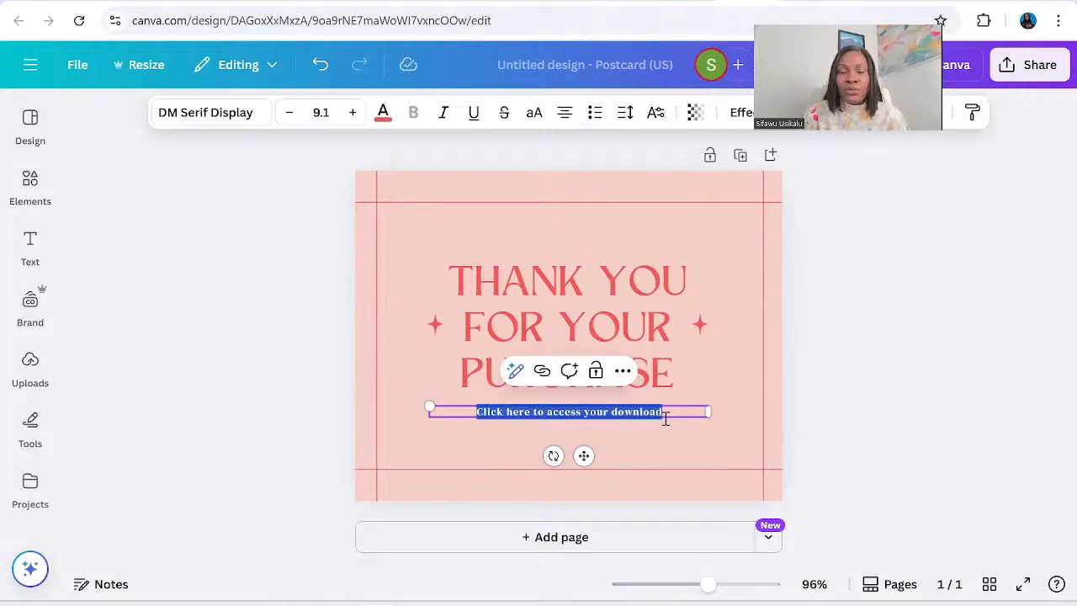
click(353, 113)
click(352, 113)
click(352, 112)
click(353, 113)
click(353, 112)
click(353, 113)
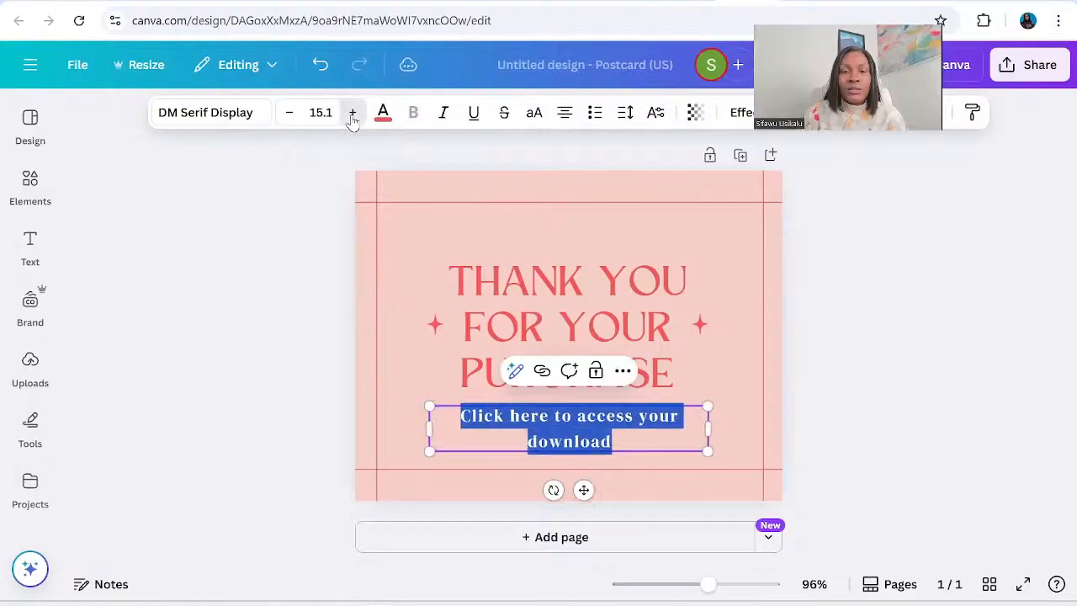
click(352, 113)
click(353, 113)
click(352, 113)
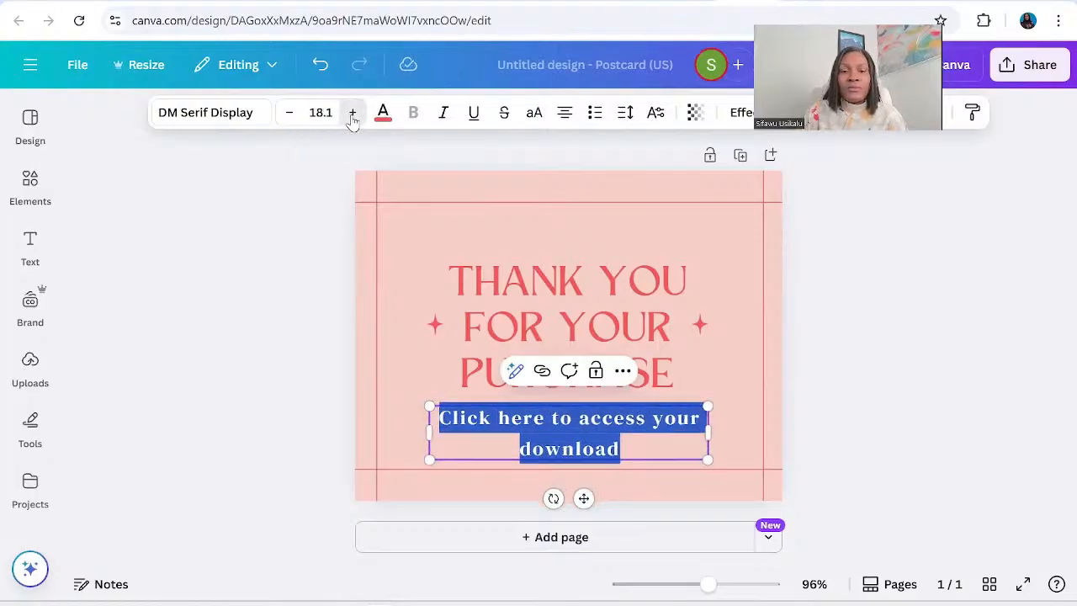
click(353, 113)
click(353, 113)
click(352, 112)
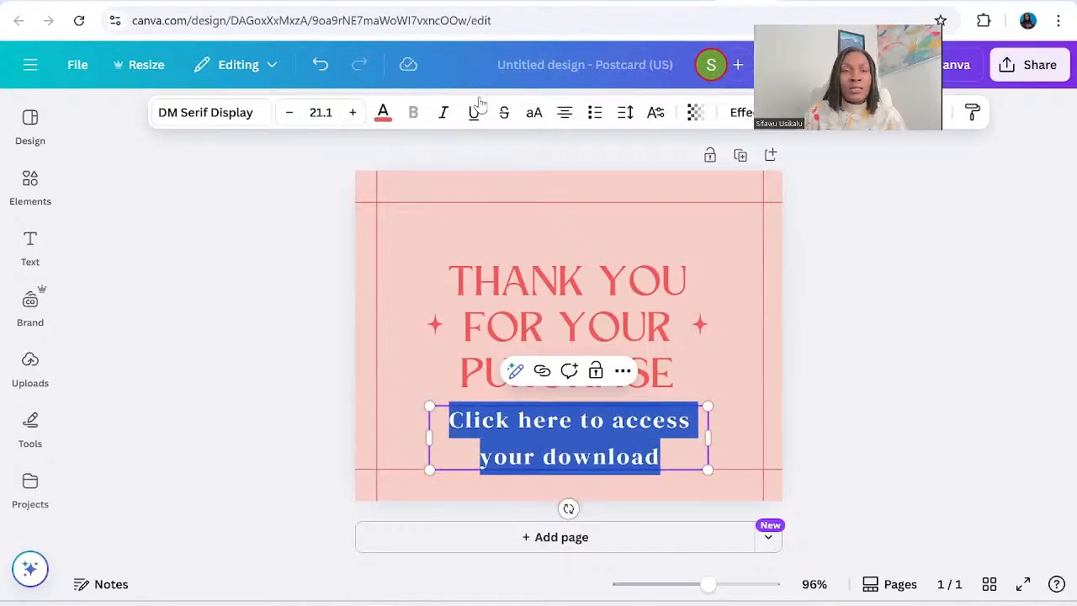
click(749, 421)
click(636, 437)
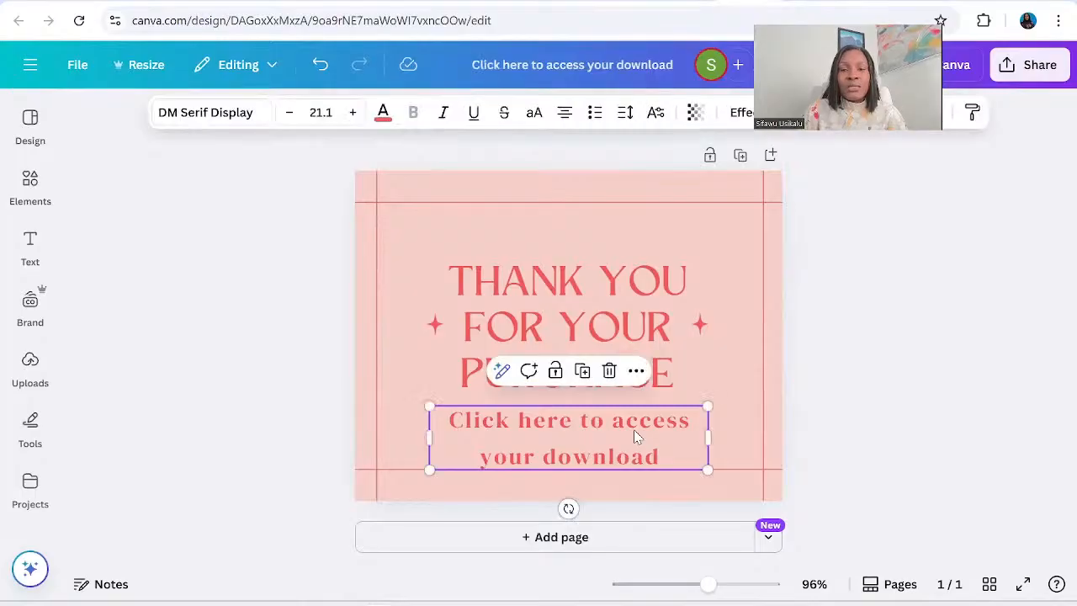
drag(633, 423, 630, 410)
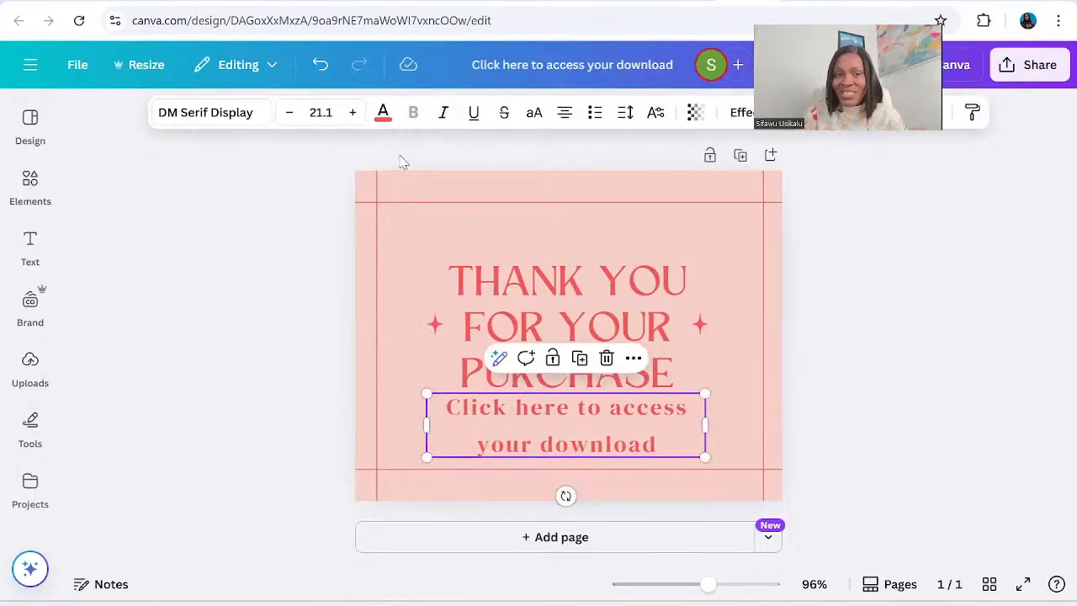
Change the download line's font to DM Sans and make it bold.
click(229, 122)
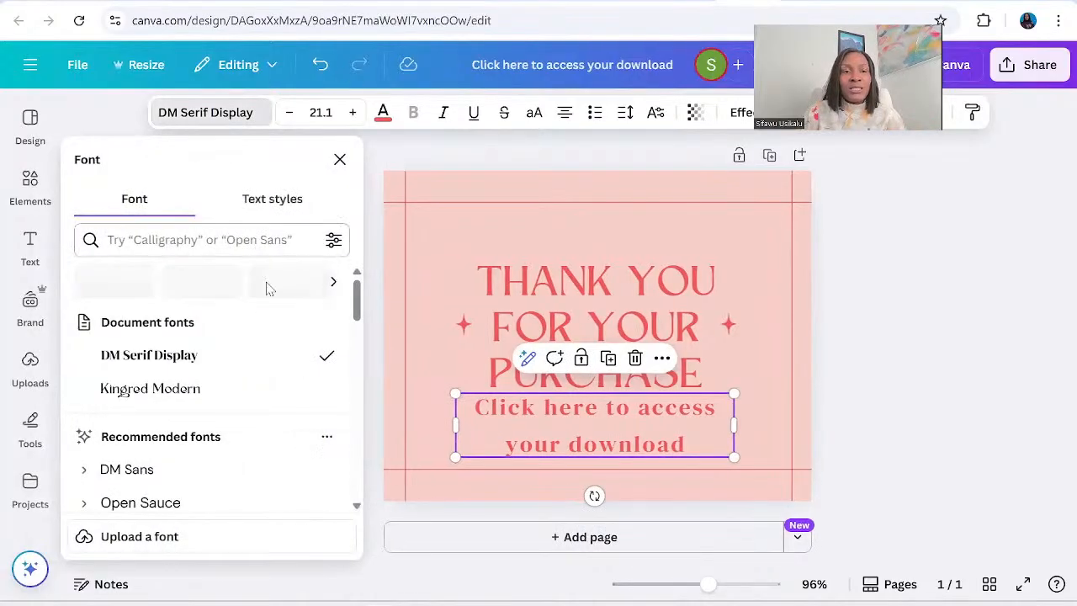
click(141, 477)
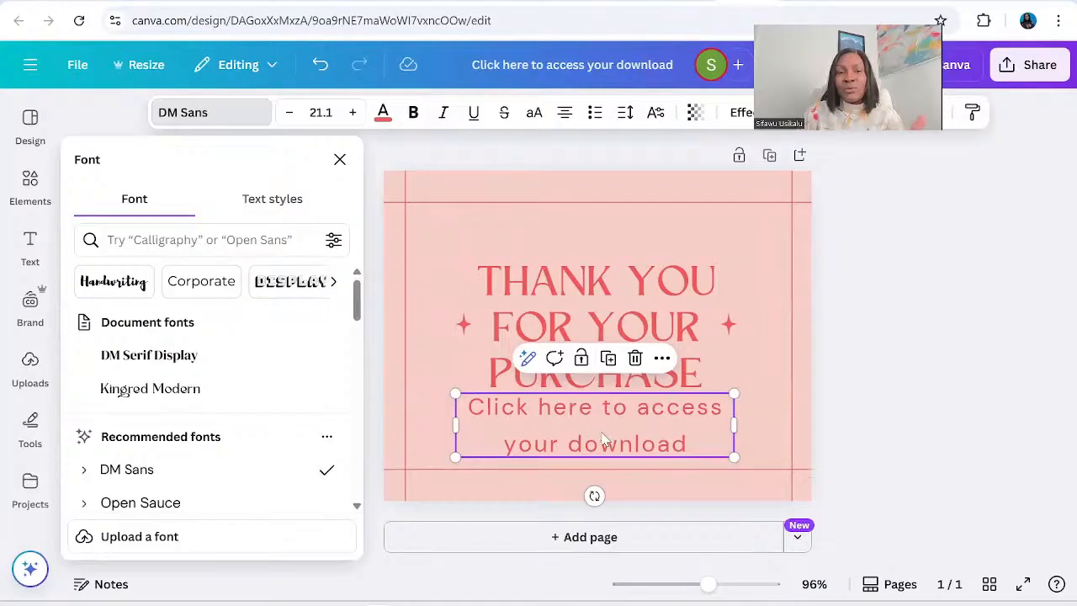
double_click(667, 449)
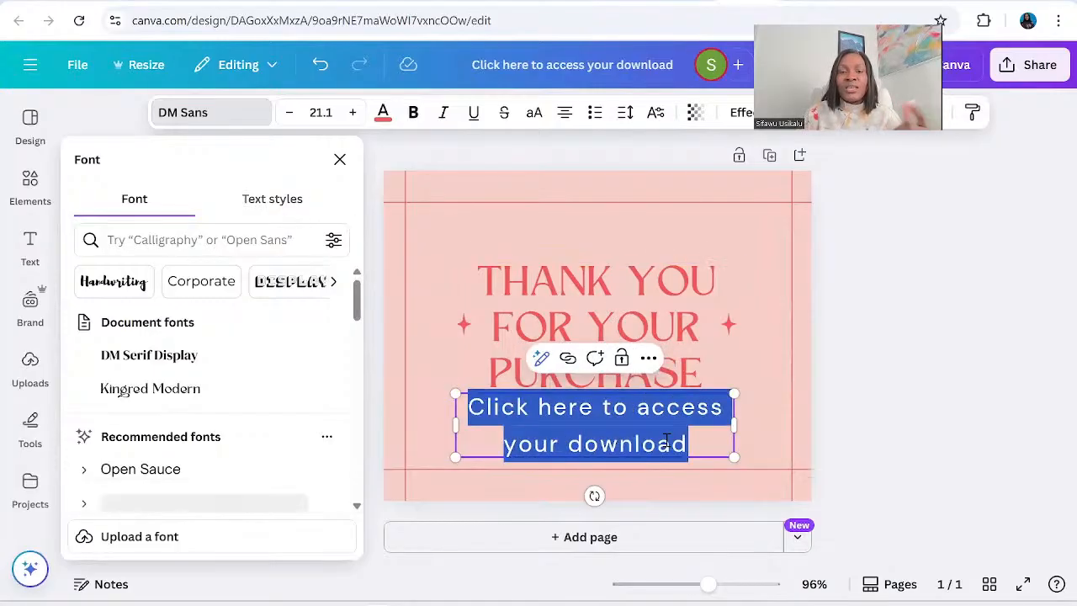
click(413, 114)
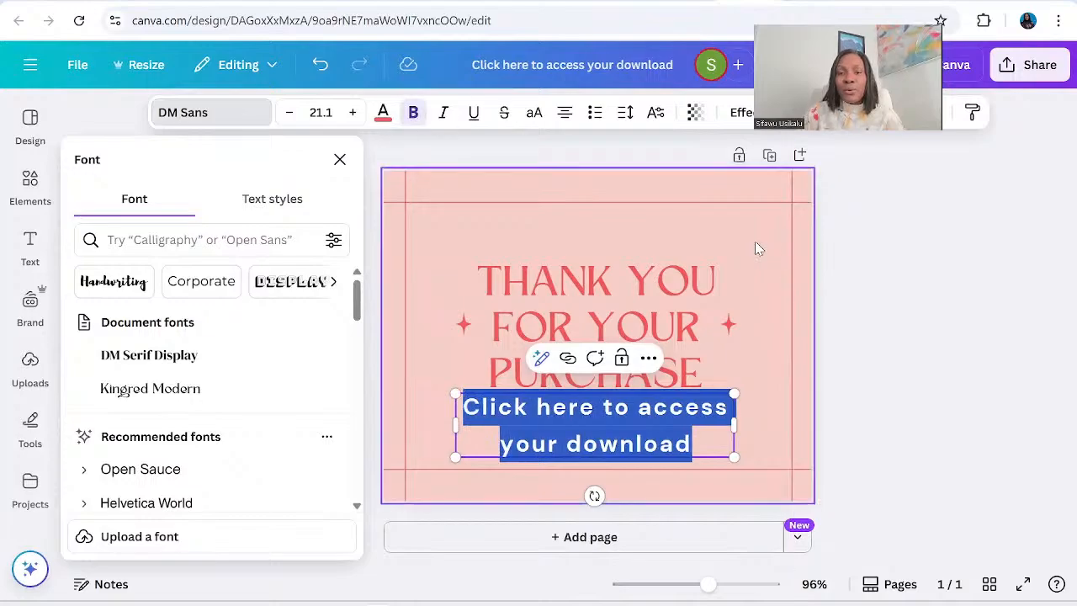
key(Escape)
Move the "Thank you for your purchase" heading up and set the download line's font size to 27.1.
click(680, 274)
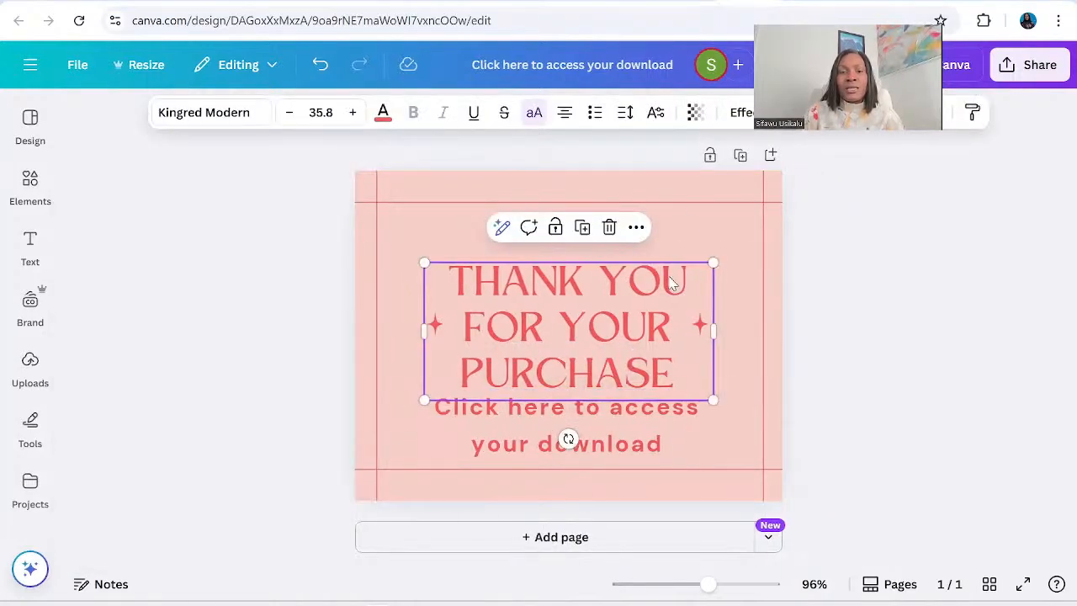
drag(669, 284, 670, 242)
click(640, 427)
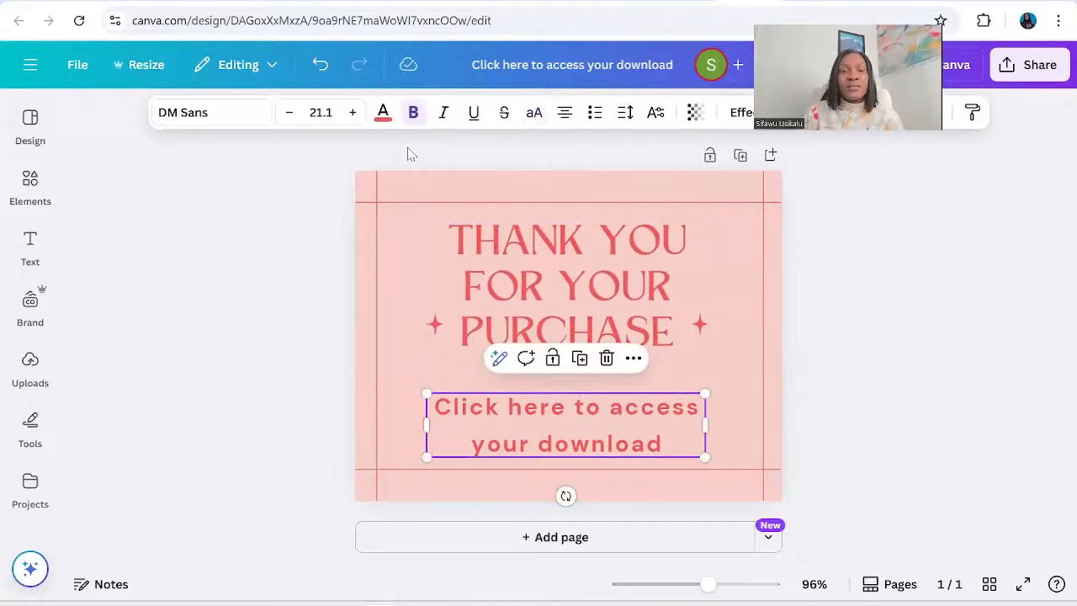
click(352, 116)
click(352, 116)
click(352, 116)
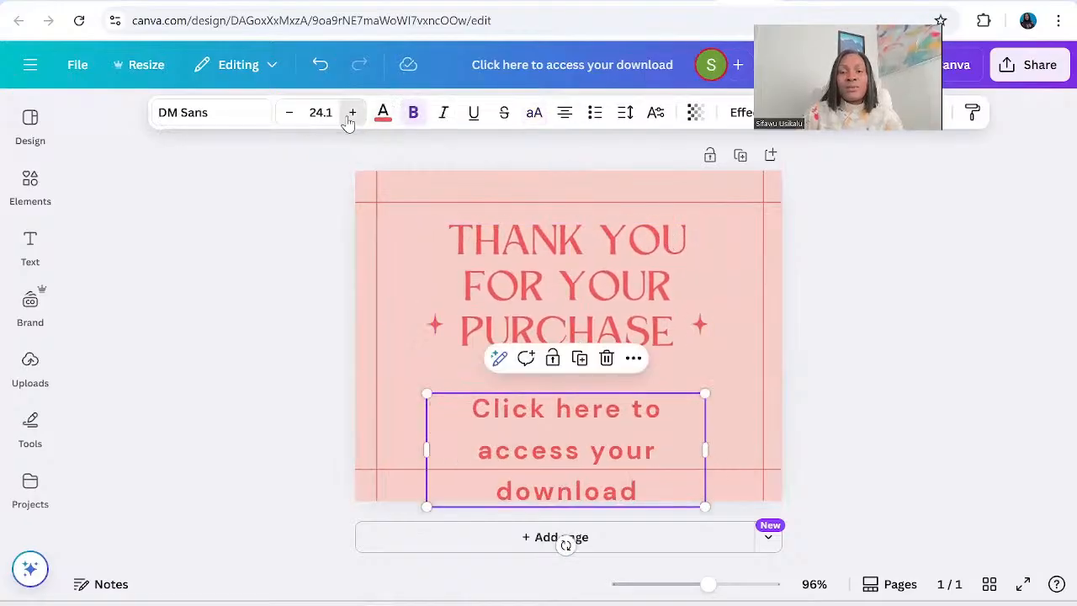
click(352, 114)
click(352, 114)
click(352, 114)
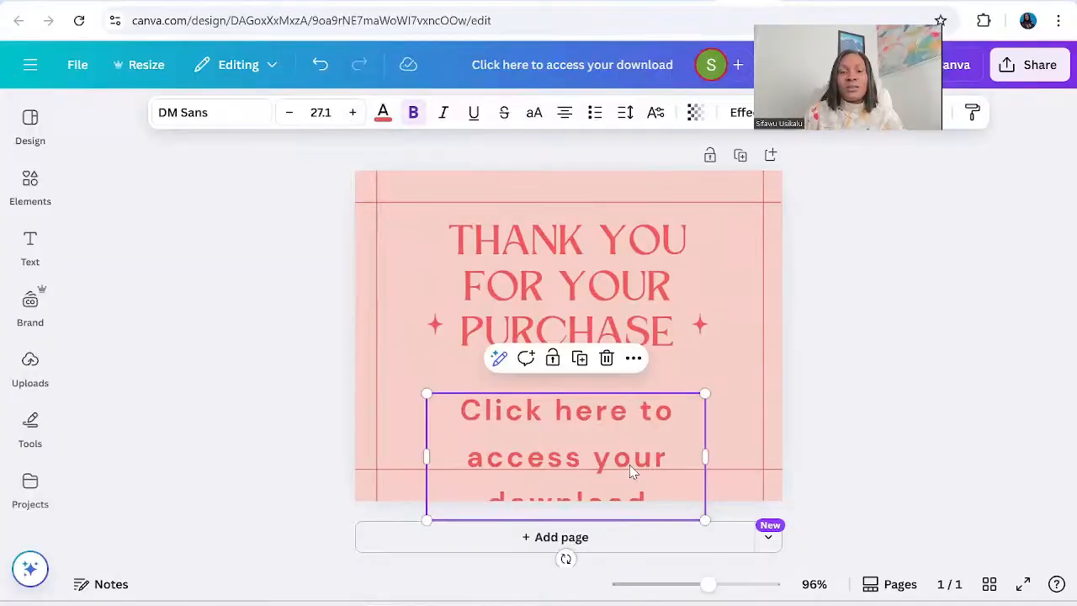
Widen the download line's text box on both sides to fit two lines and place it just below the heading.
drag(620, 464, 621, 410)
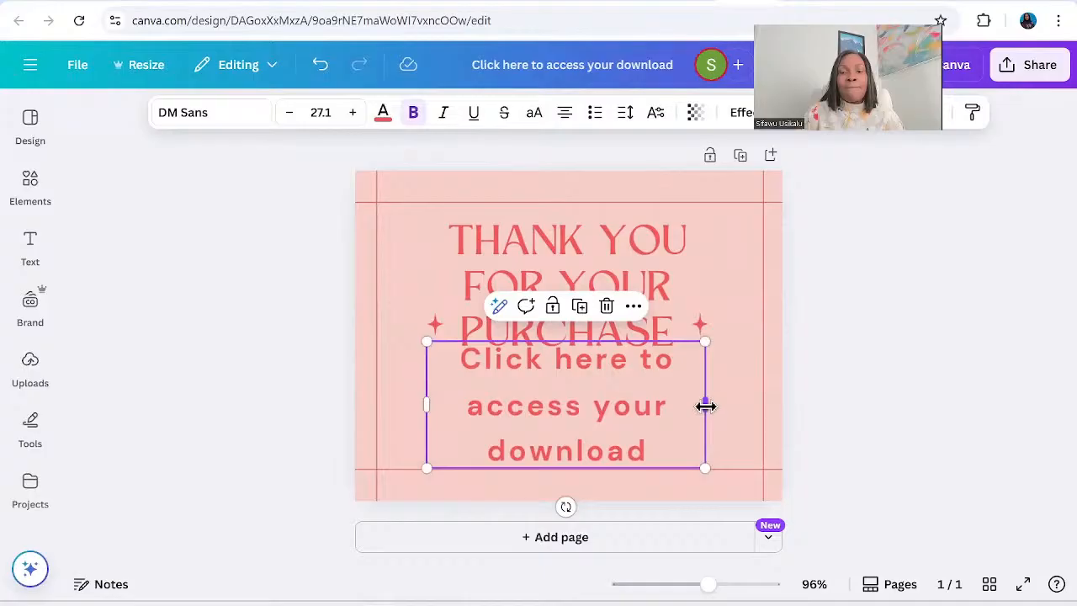
drag(704, 406, 768, 406)
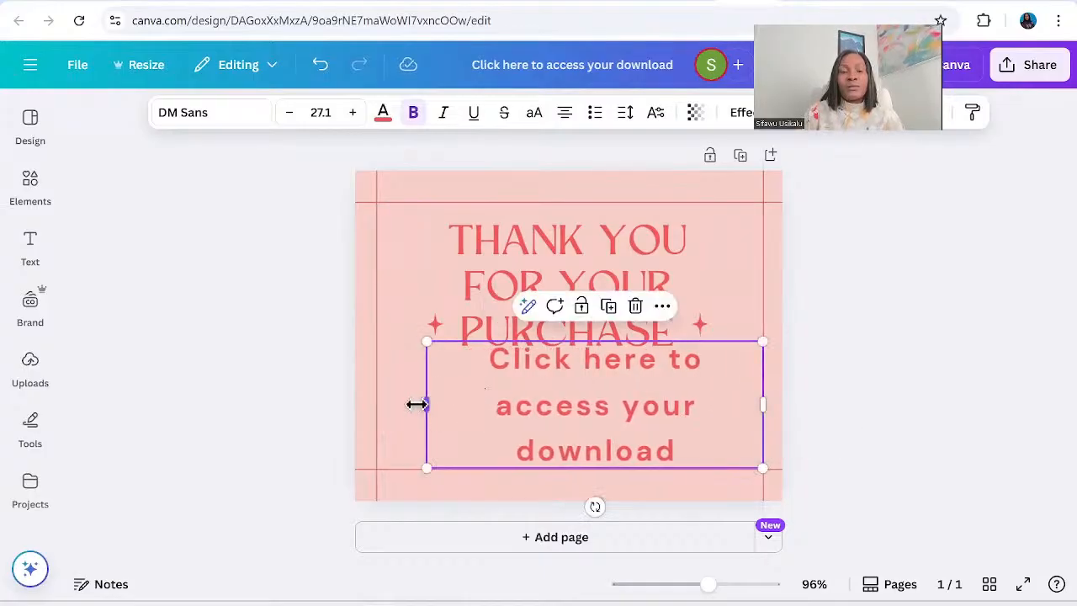
drag(420, 403, 389, 408)
drag(579, 381, 577, 400)
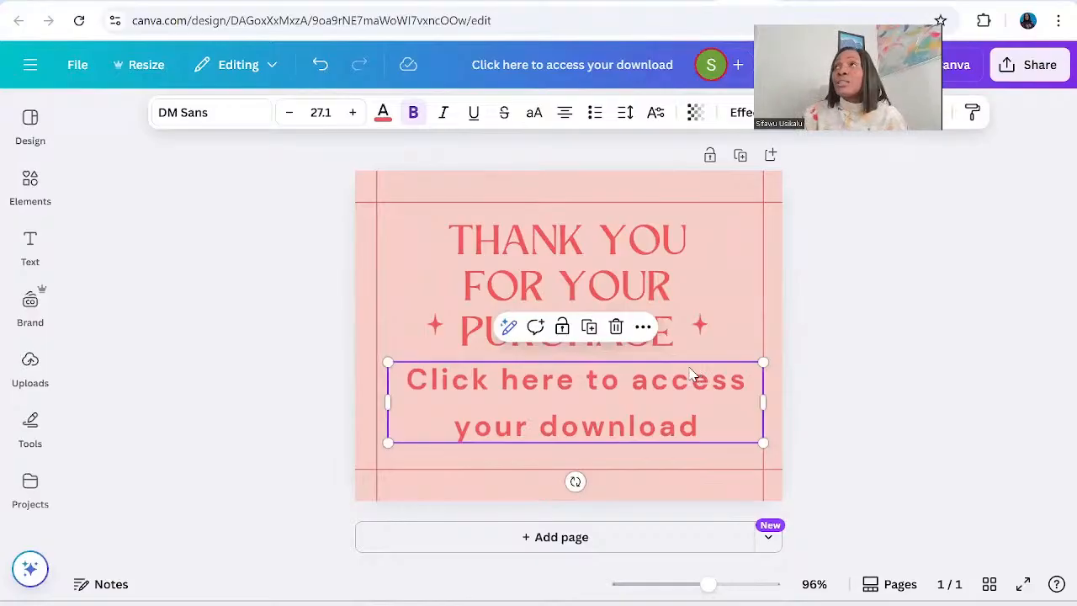
click(643, 329)
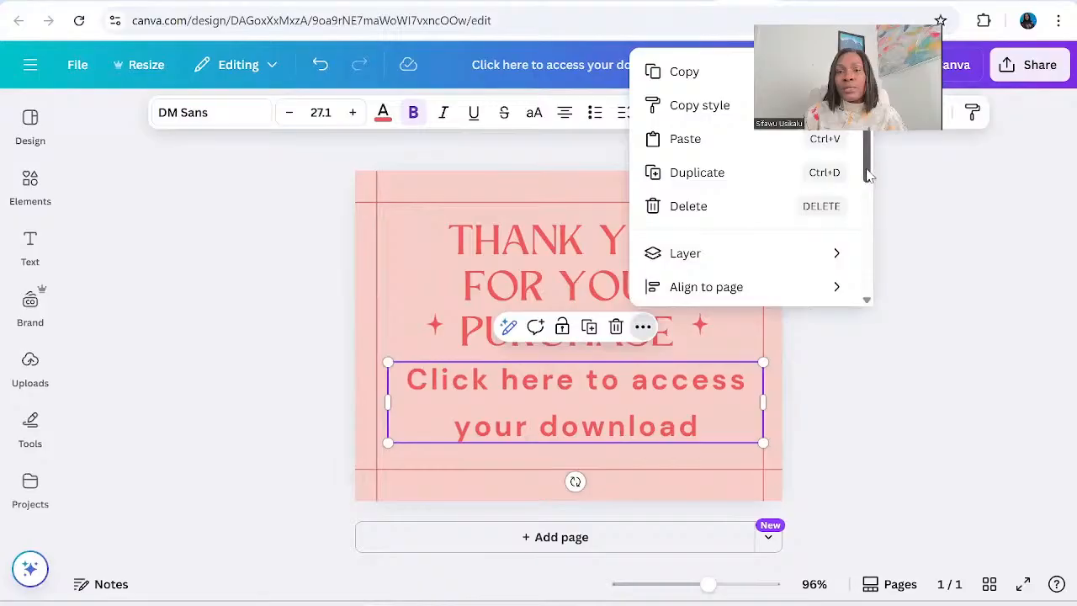
drag(868, 174, 872, 301)
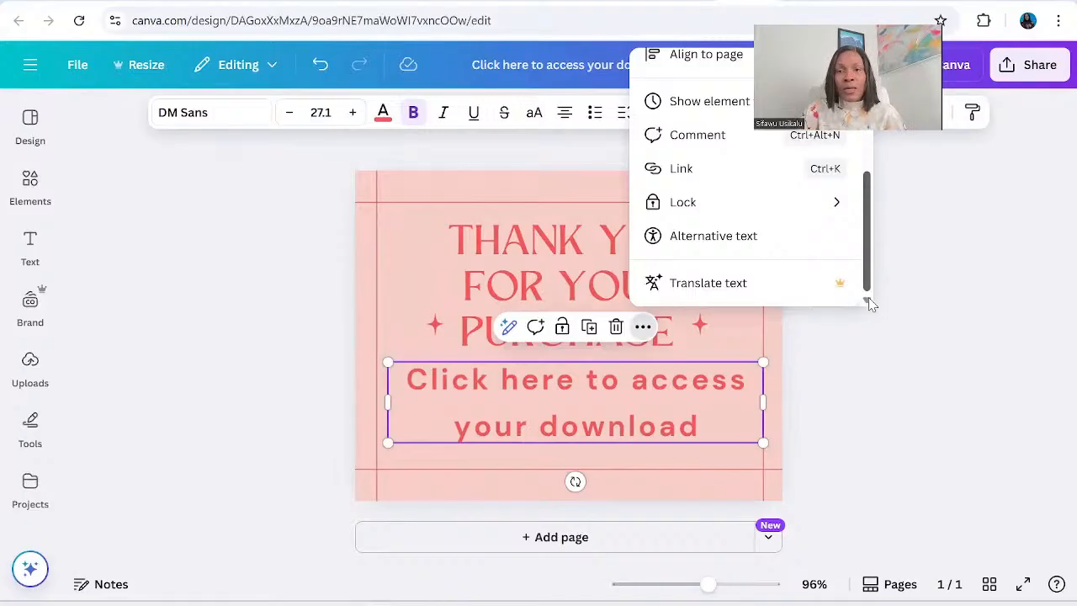
scroll(871, 253, up, 3)
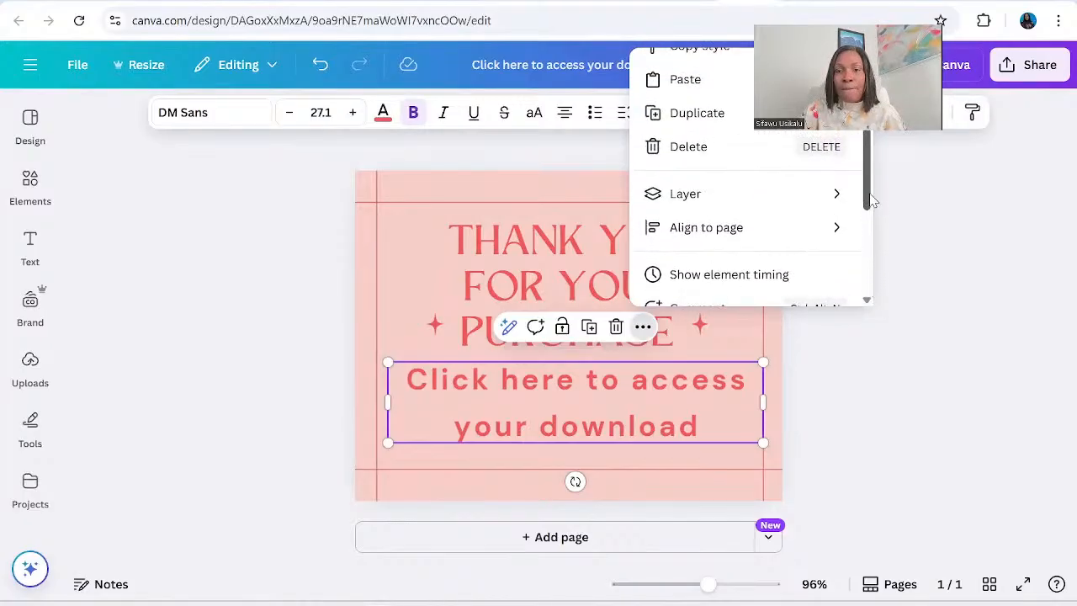
drag(871, 199, 869, 165)
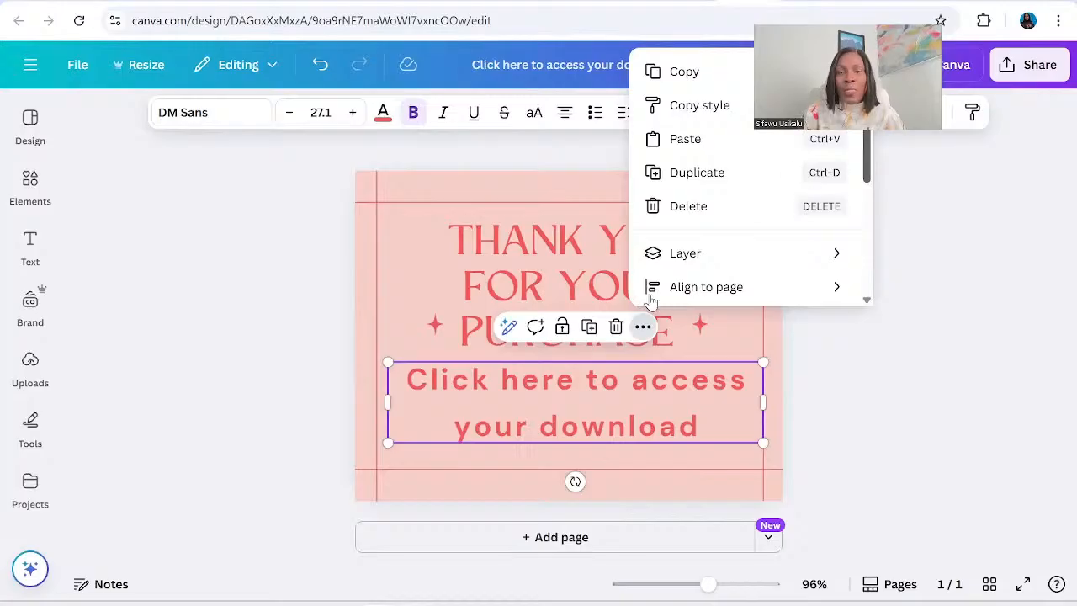
Link the whole "Click here to access your download" line to the copied Canva template URL.
triple_click(677, 403)
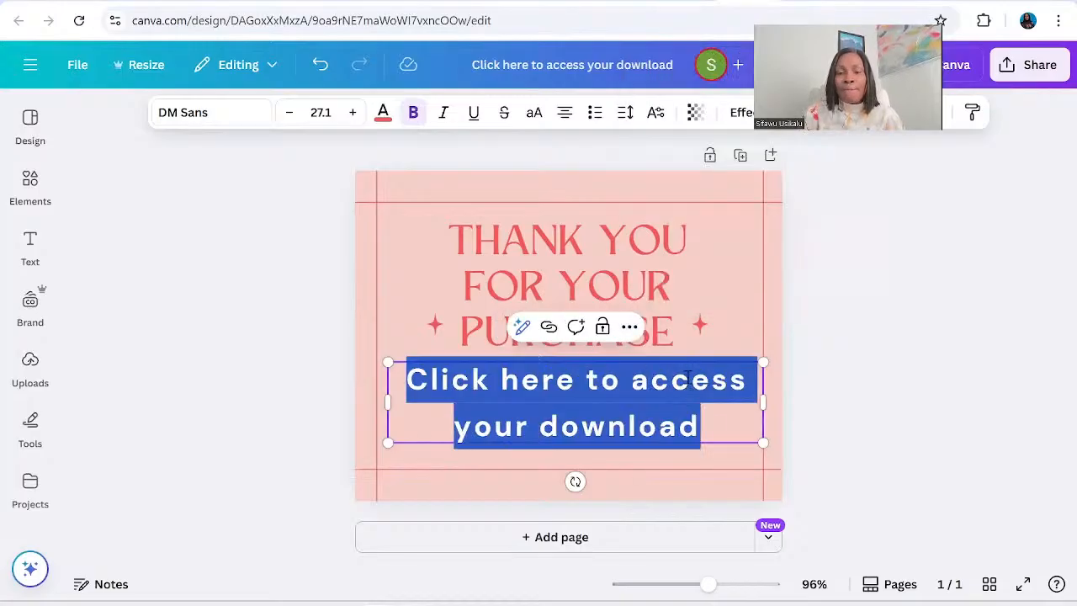
click(629, 327)
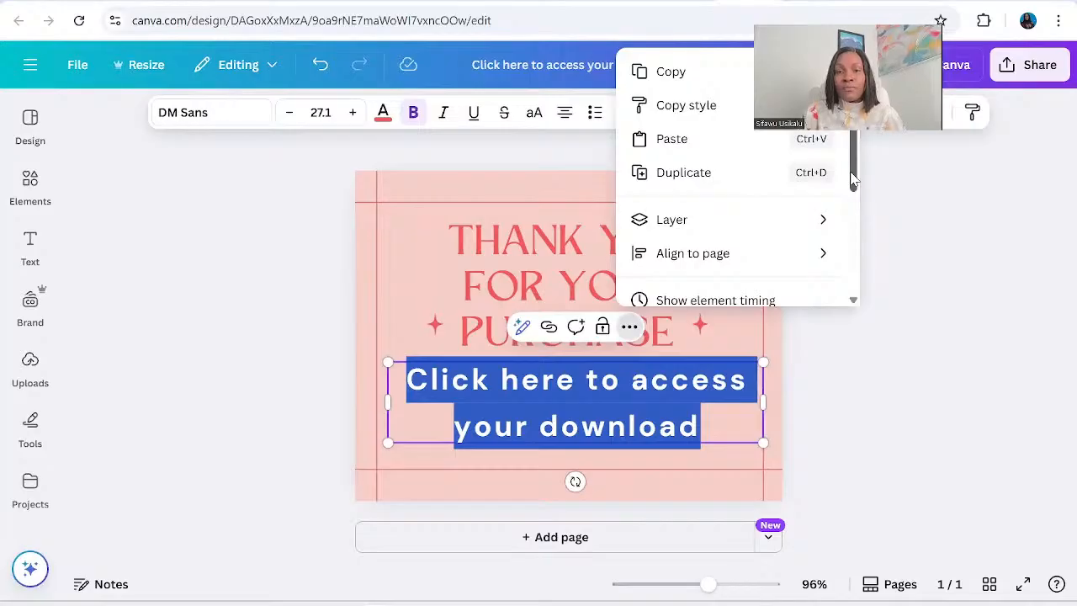
right_click(865, 221)
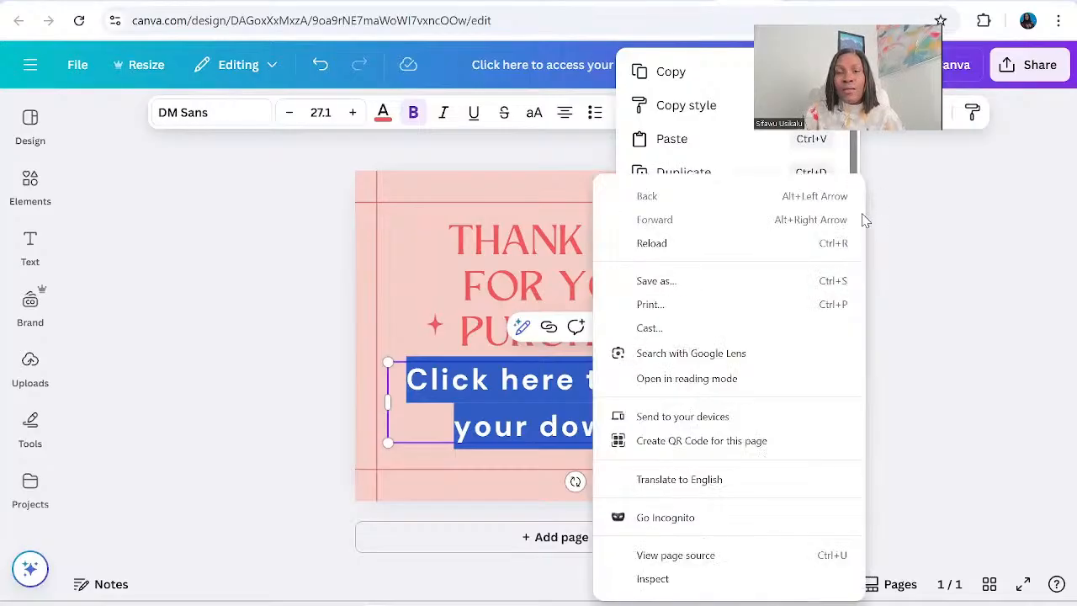
click(854, 163)
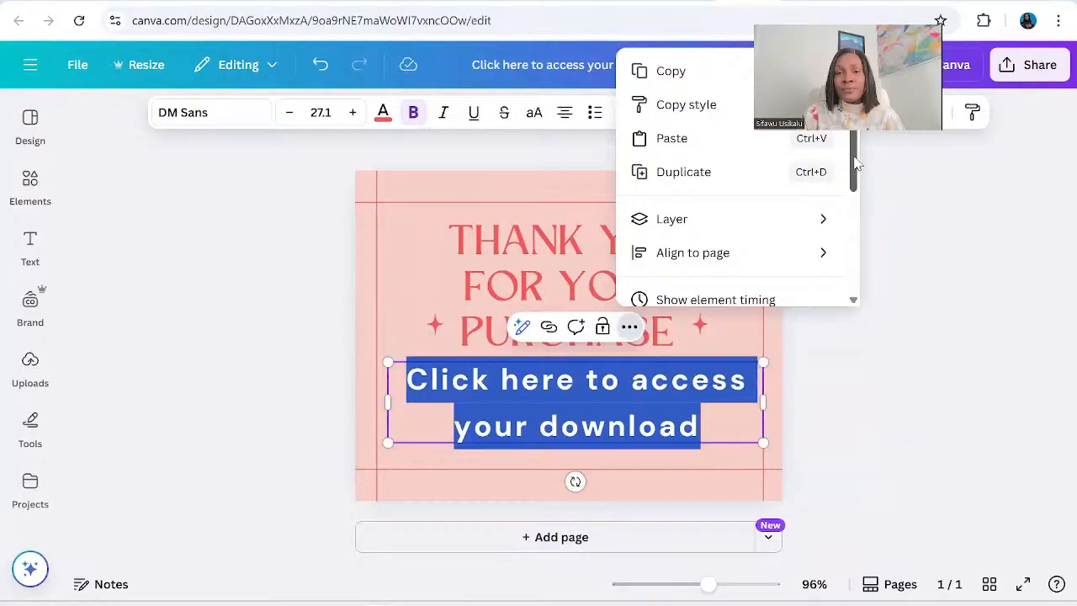
drag(857, 164, 859, 274)
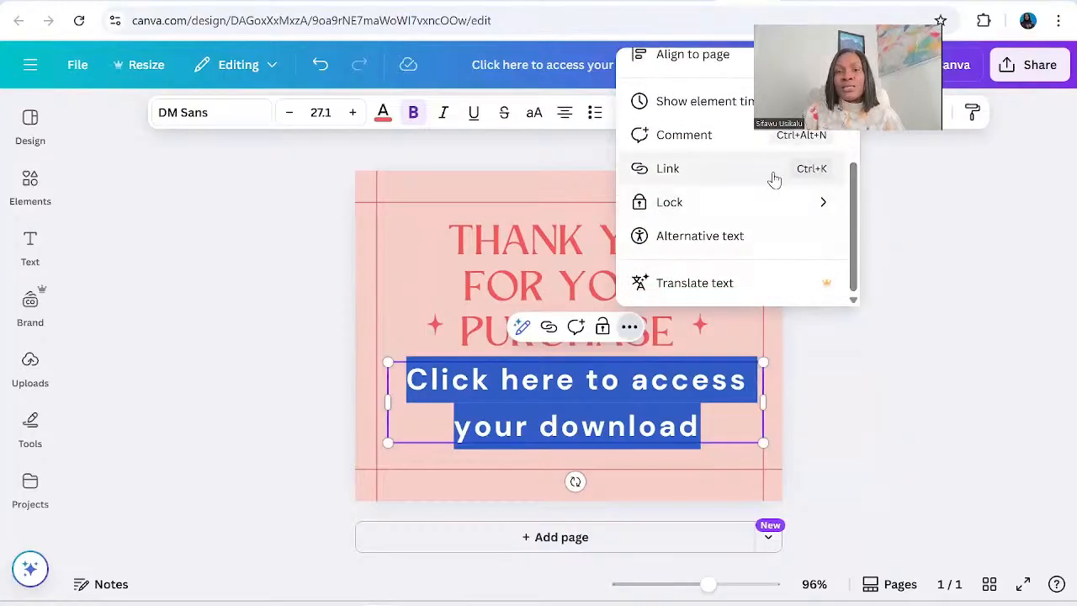
click(682, 175)
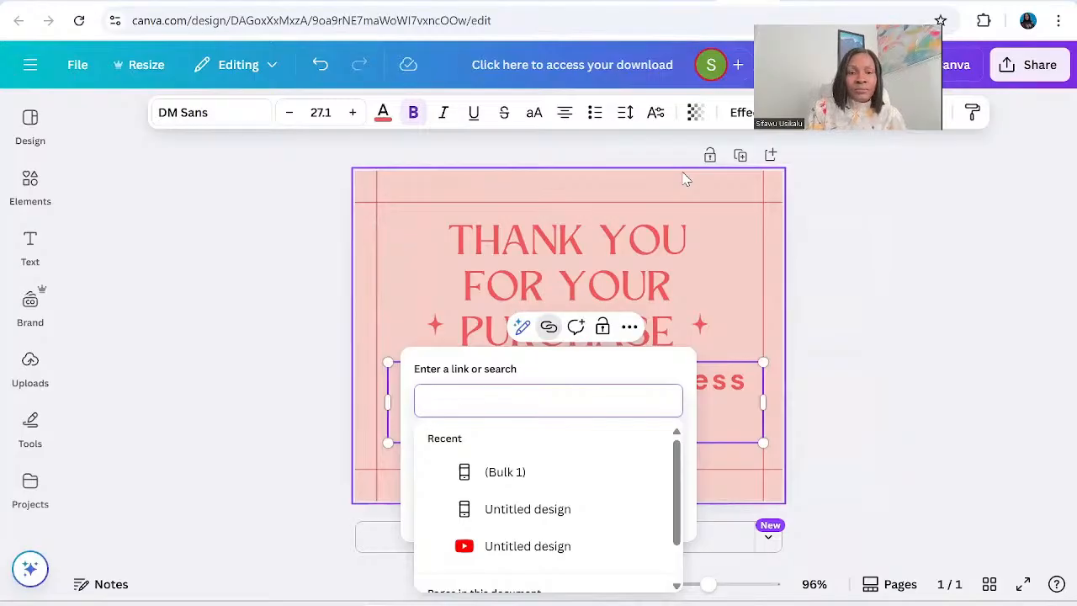
key(ctrl+v)
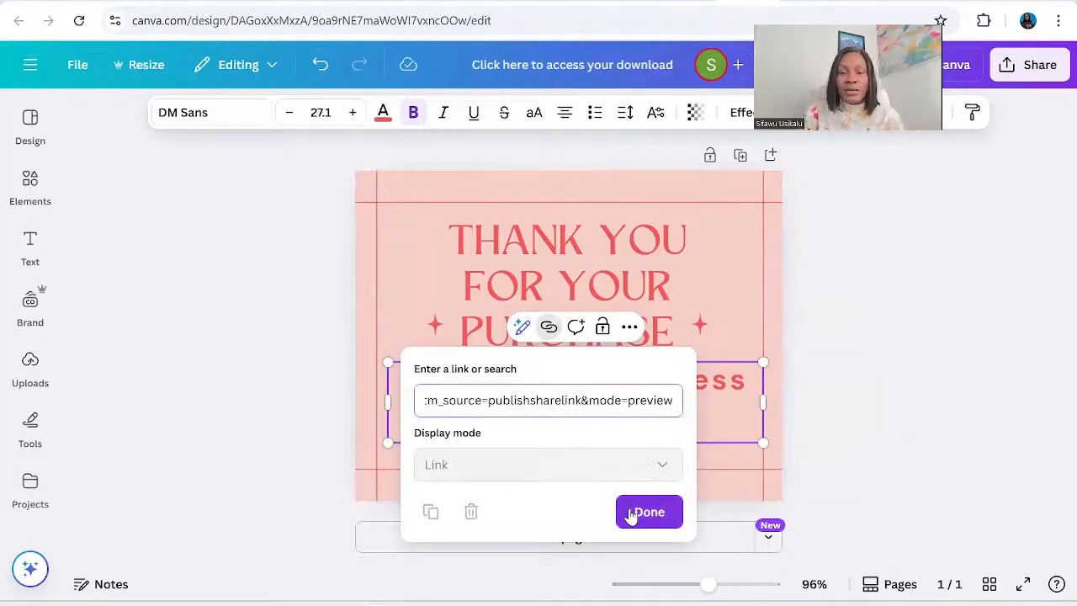
click(659, 512)
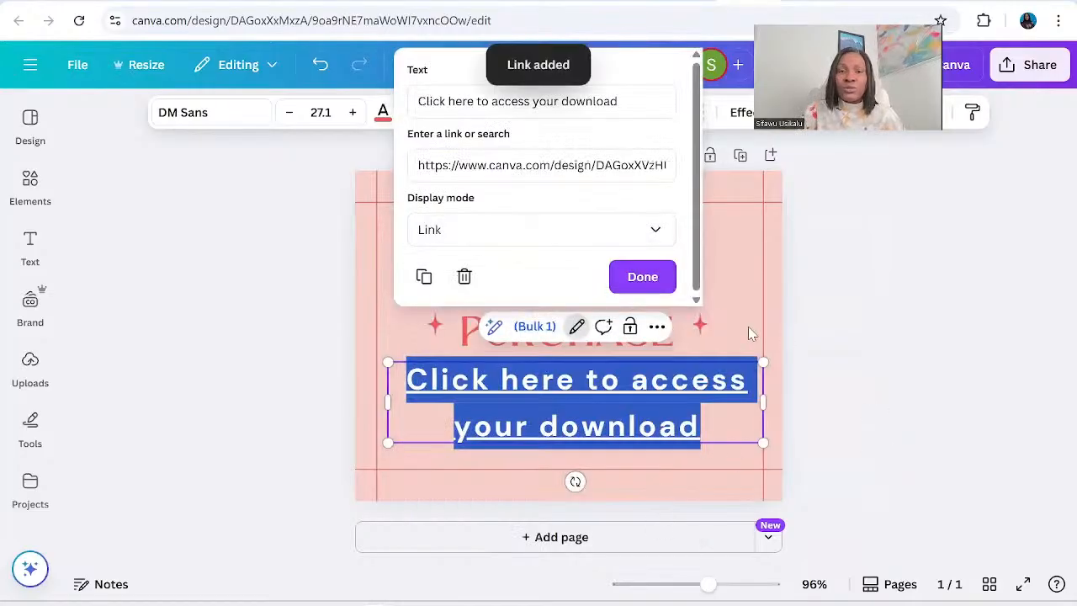
click(640, 282)
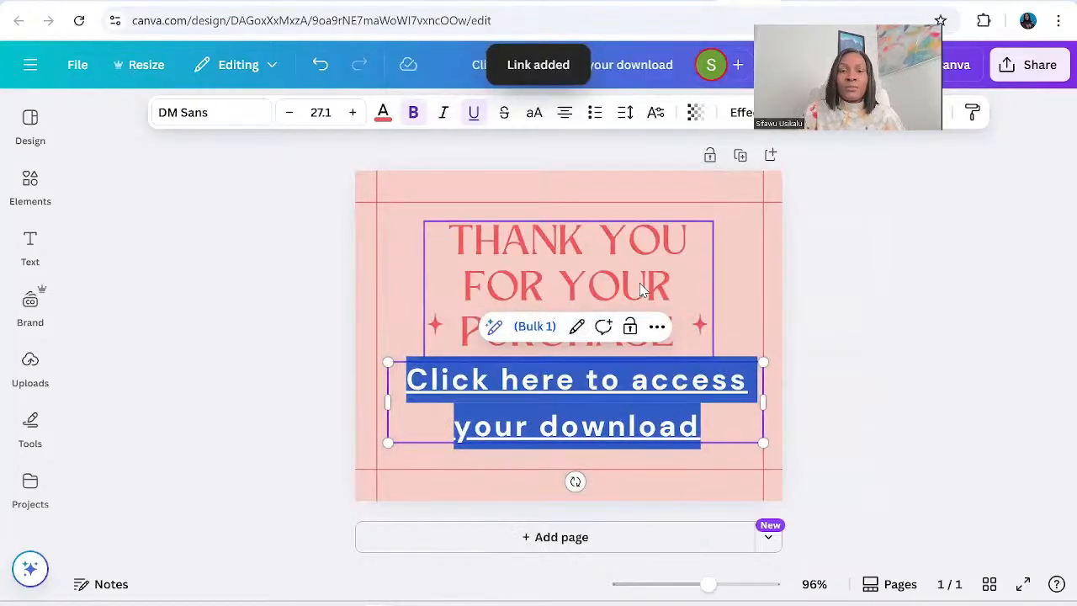
click(863, 413)
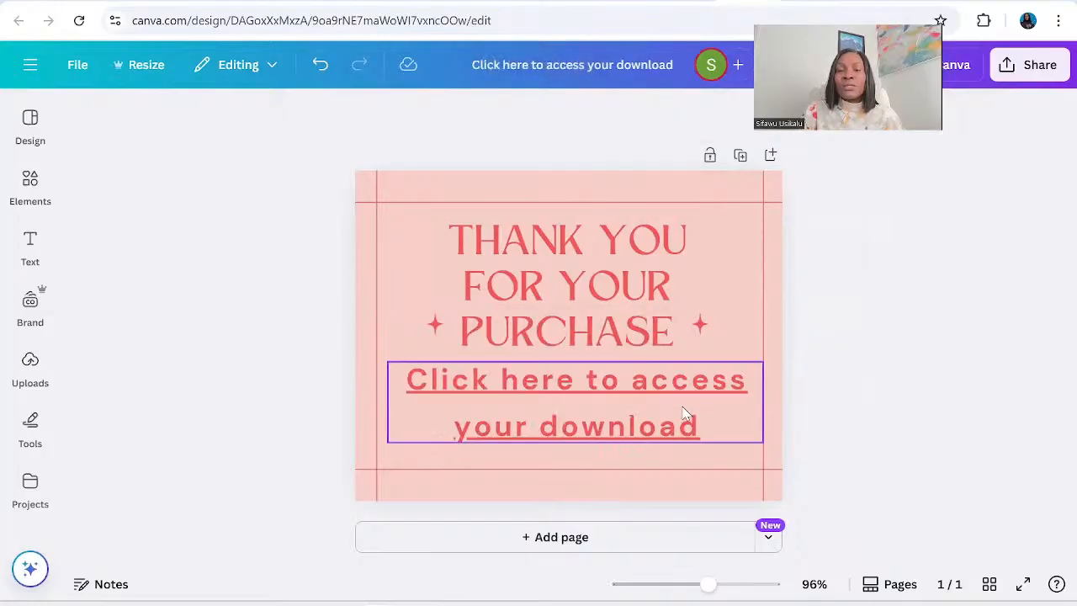
click(640, 386)
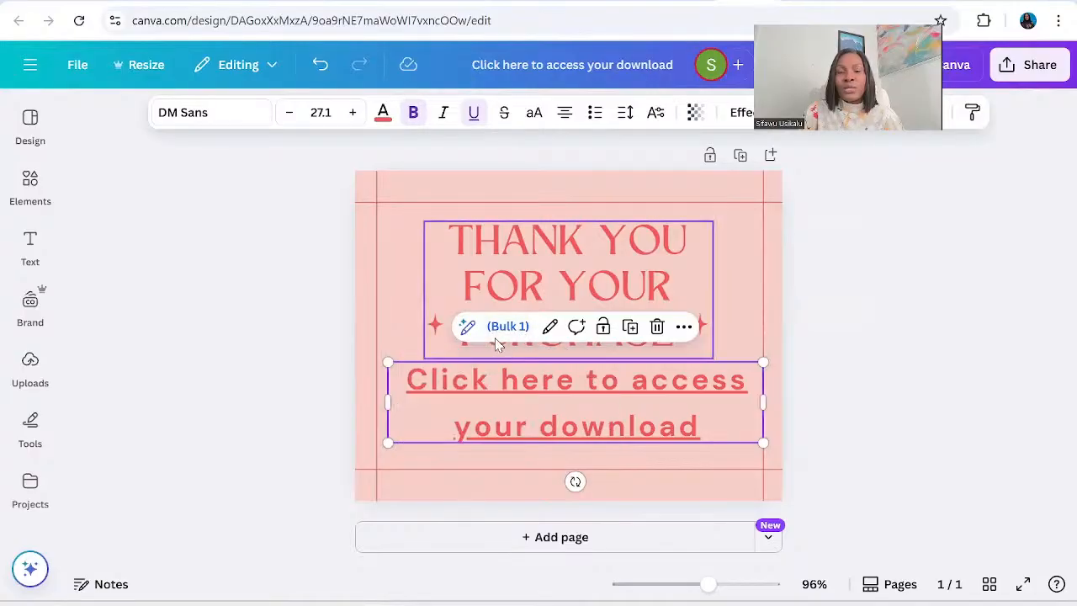
click(492, 380)
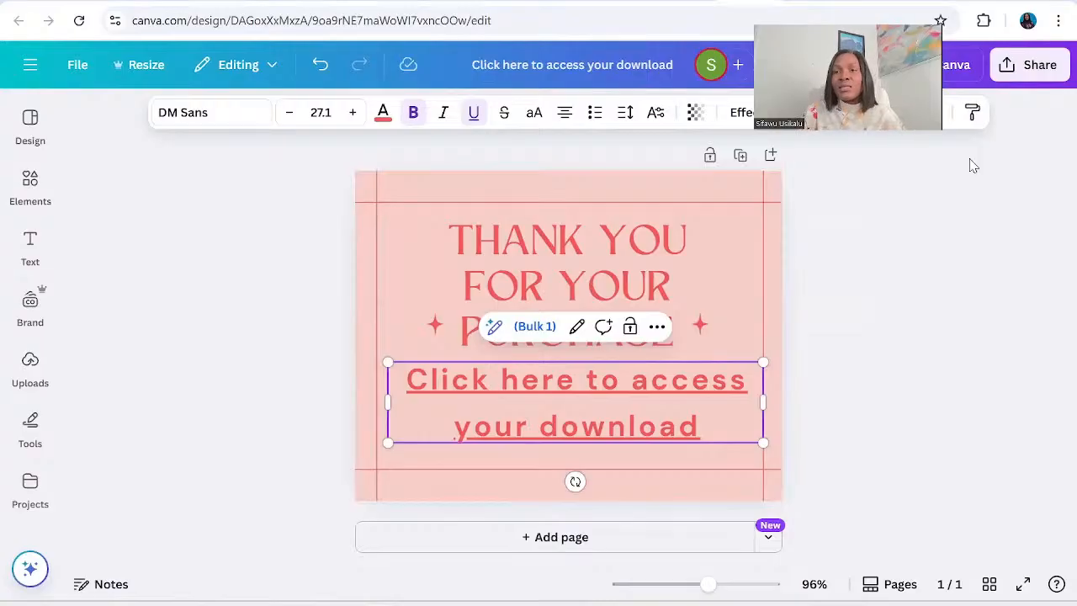
click(999, 152)
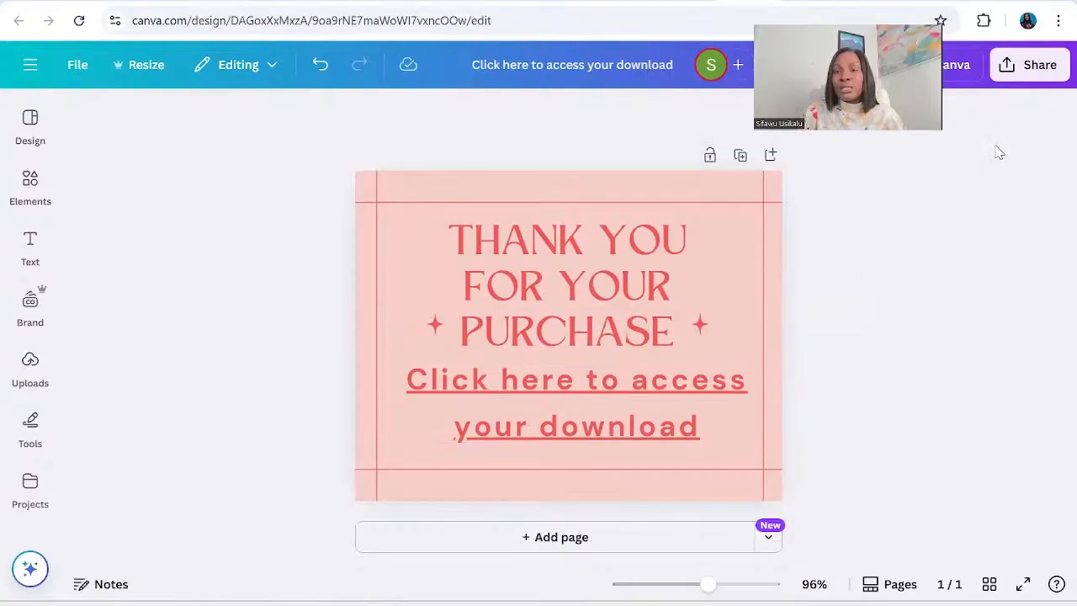
Download the thank-you page as a PDF Standard file.
click(1029, 65)
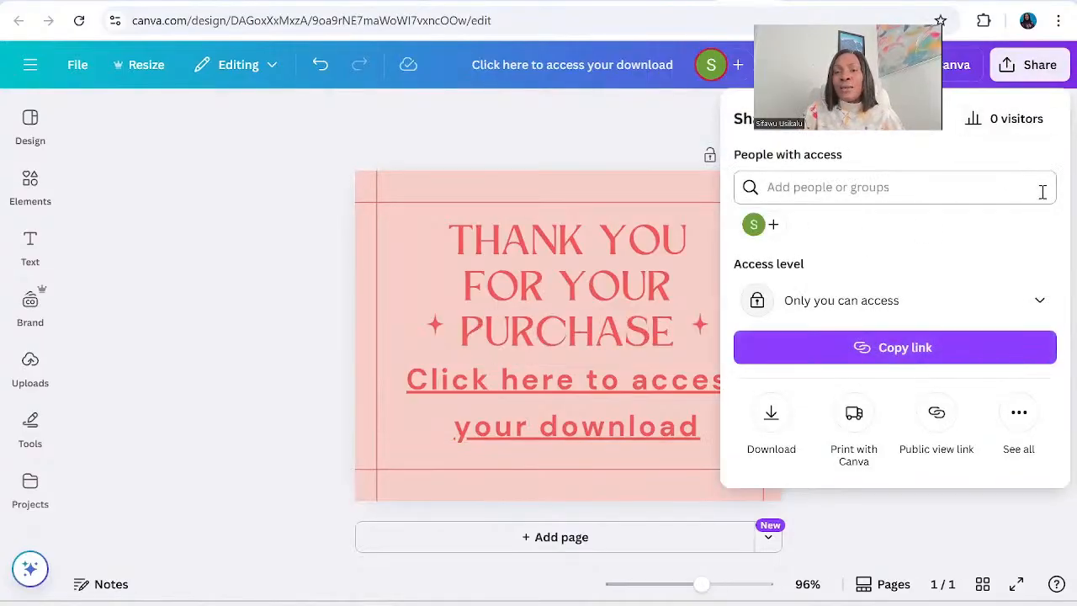
click(772, 417)
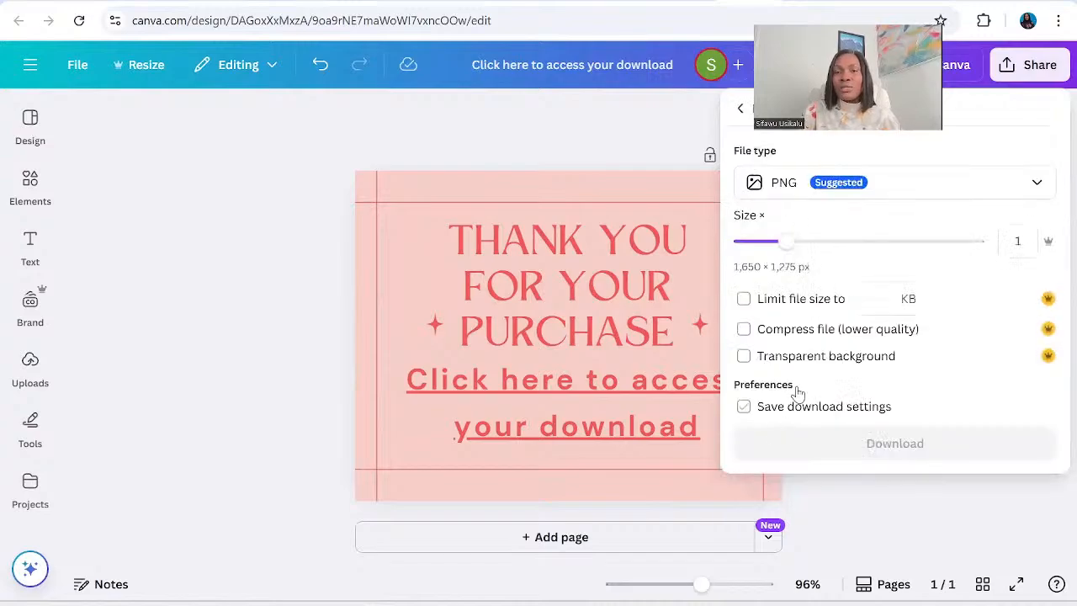
click(1037, 185)
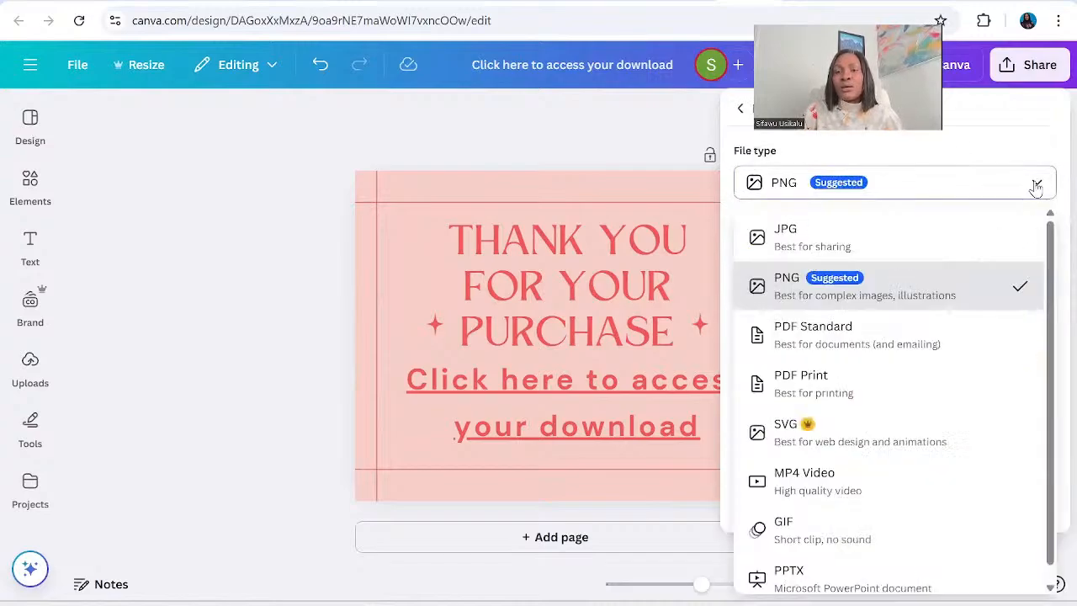
click(826, 346)
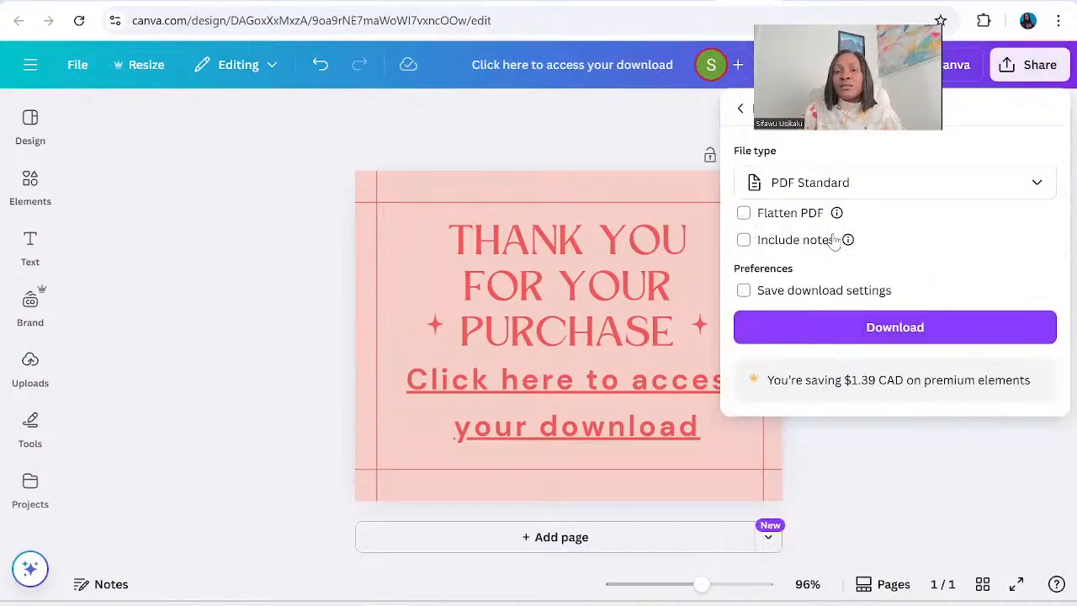
click(899, 329)
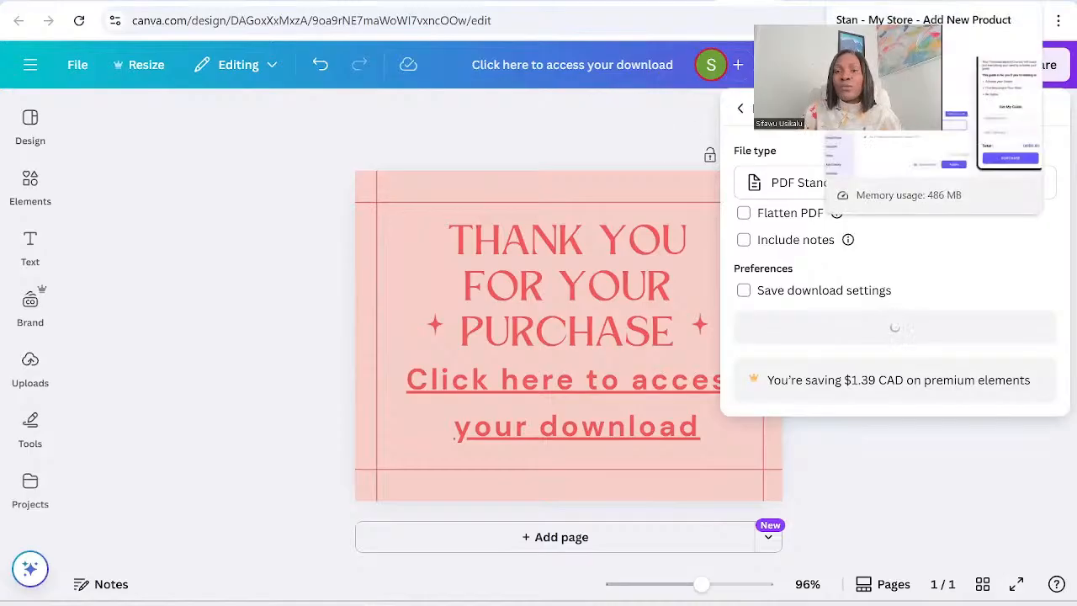
Switch to the Stan Store product page and upload the "Click here to access your download" PDF as the digital product file.
click(893, 3)
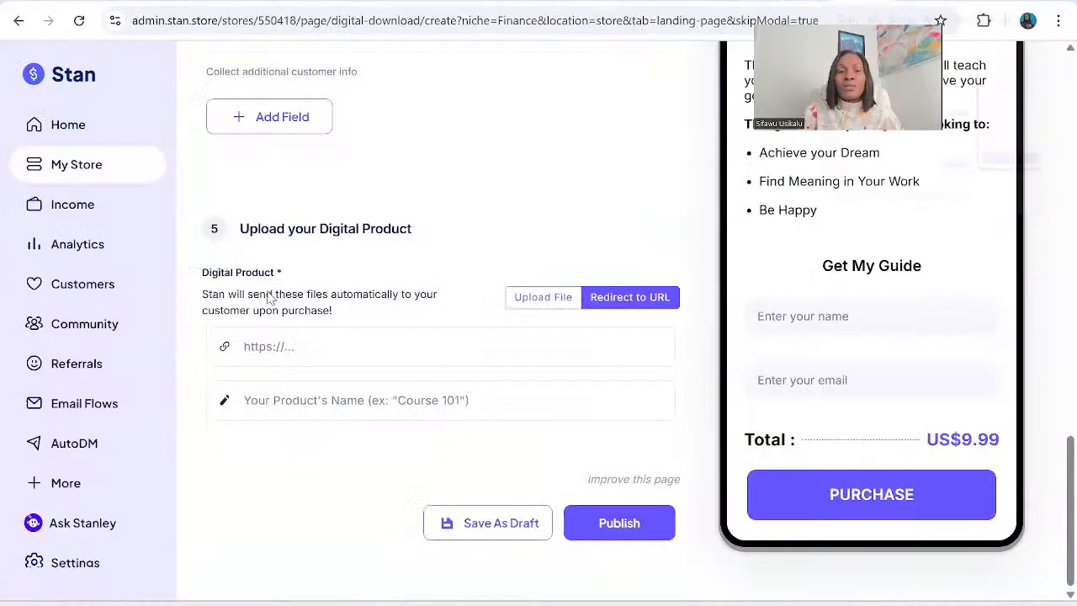
click(218, 365)
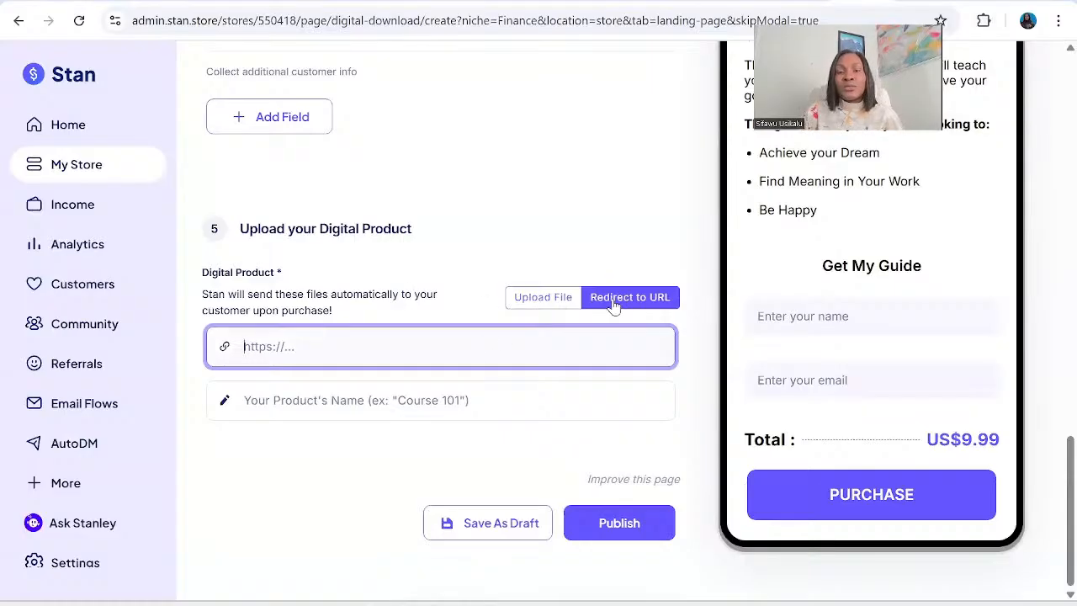
click(541, 303)
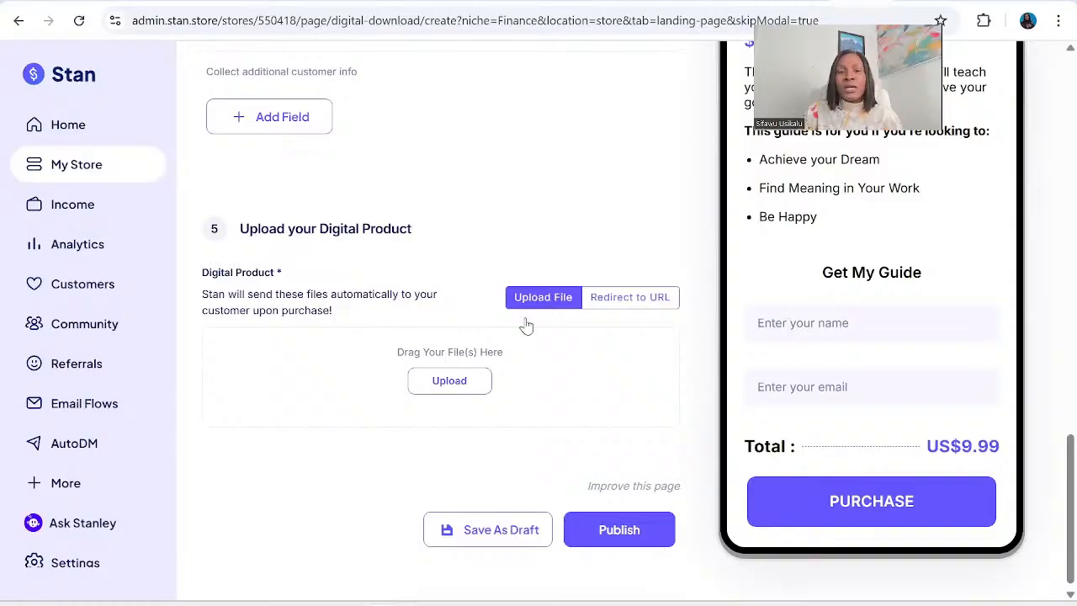
click(452, 386)
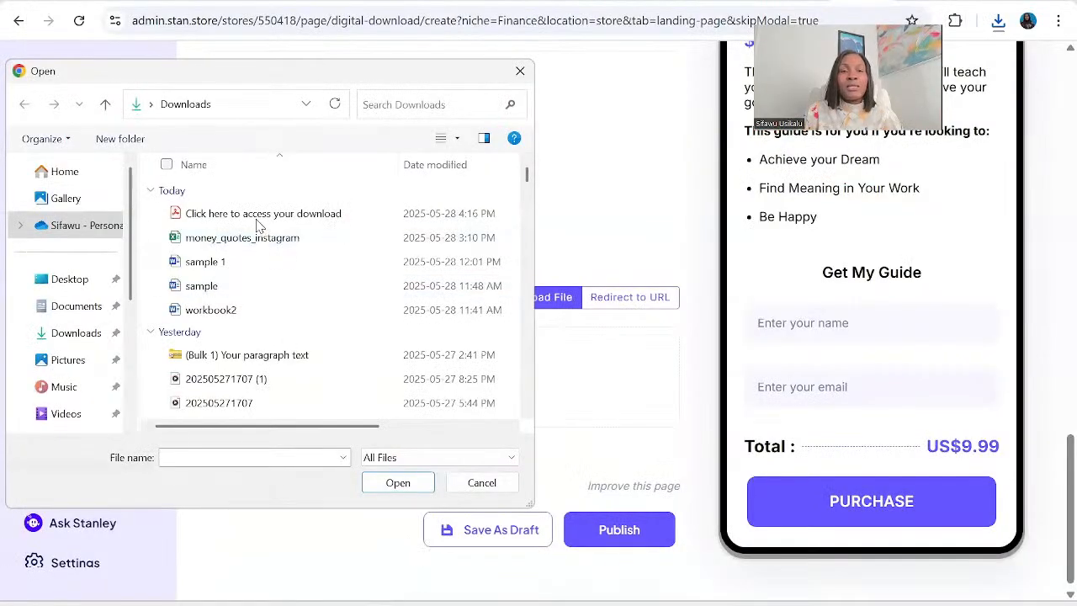
click(259, 217)
click(398, 483)
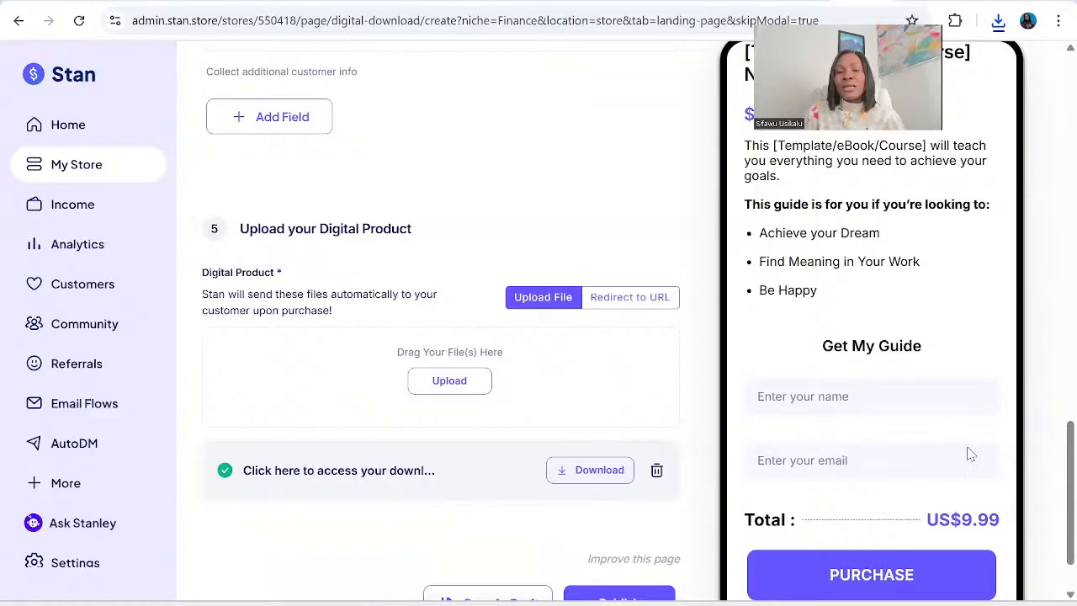
Publish the digital product and copy the URL of "Get My [Template/eBook/Course] Now!" from the store's product list.
scroll(1052, 522, down, 1)
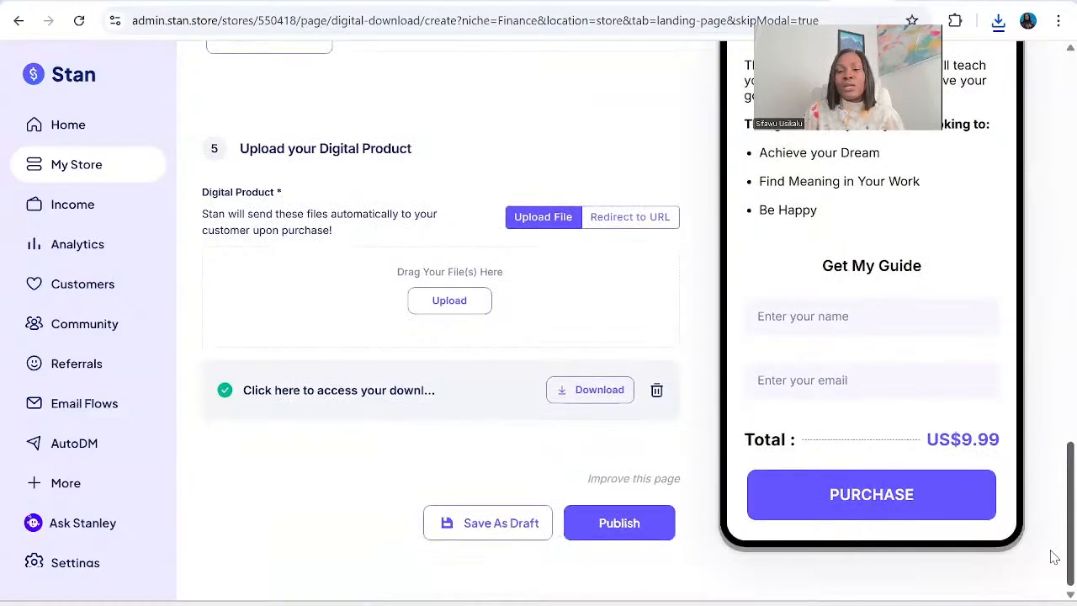
click(629, 524)
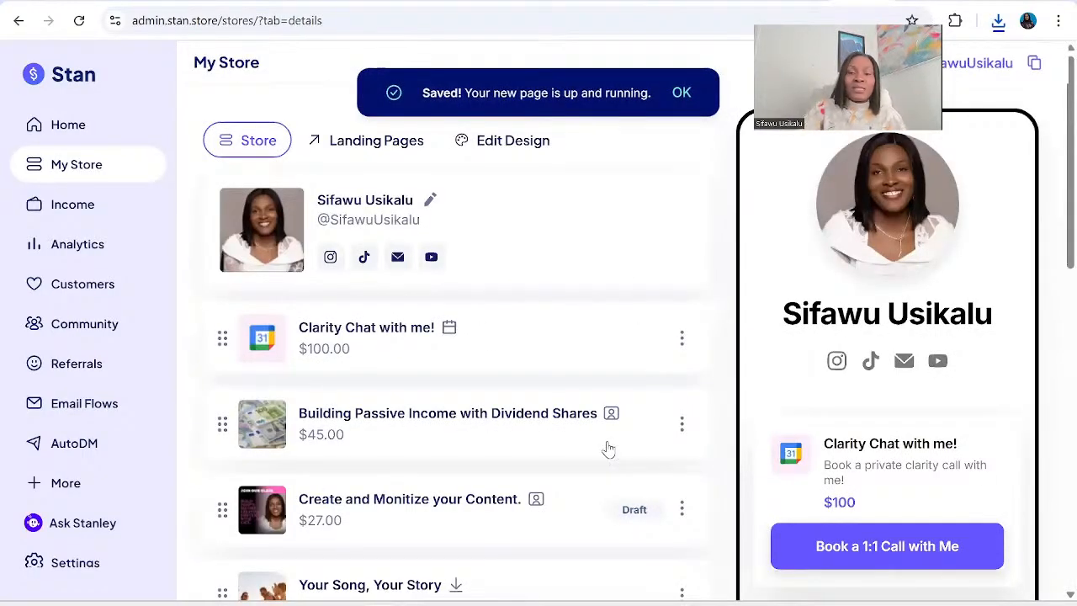
scroll(606, 448, down, 5)
scroll(608, 447, down, 5)
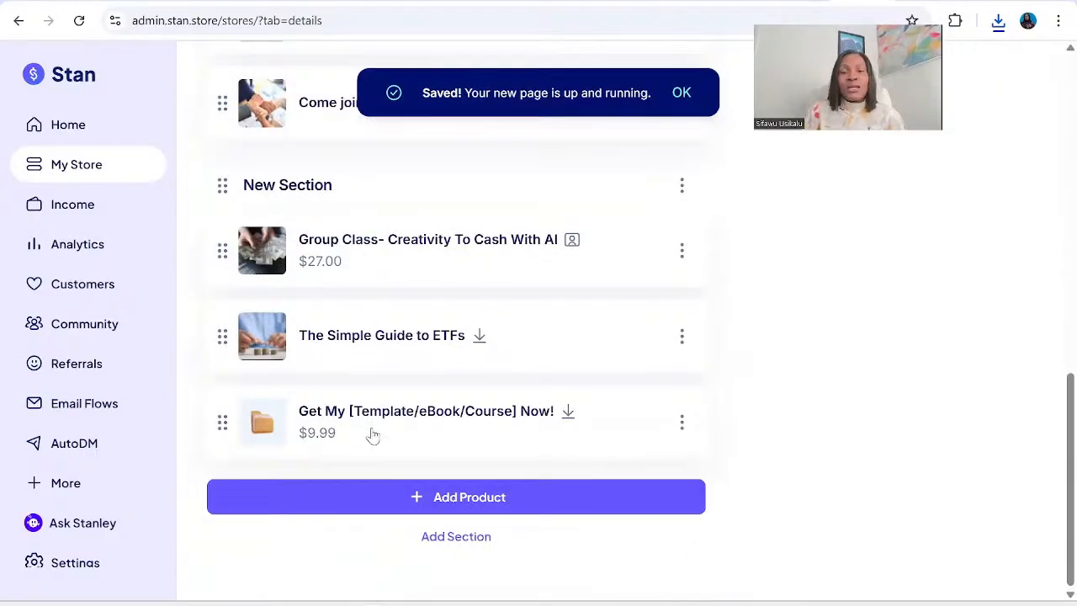
click(682, 425)
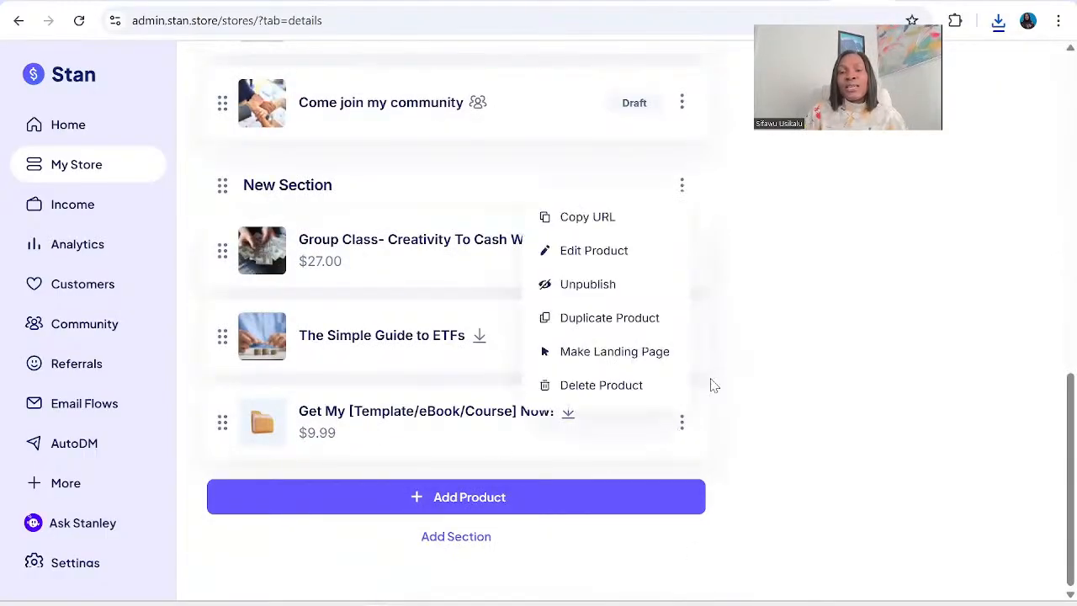
click(599, 222)
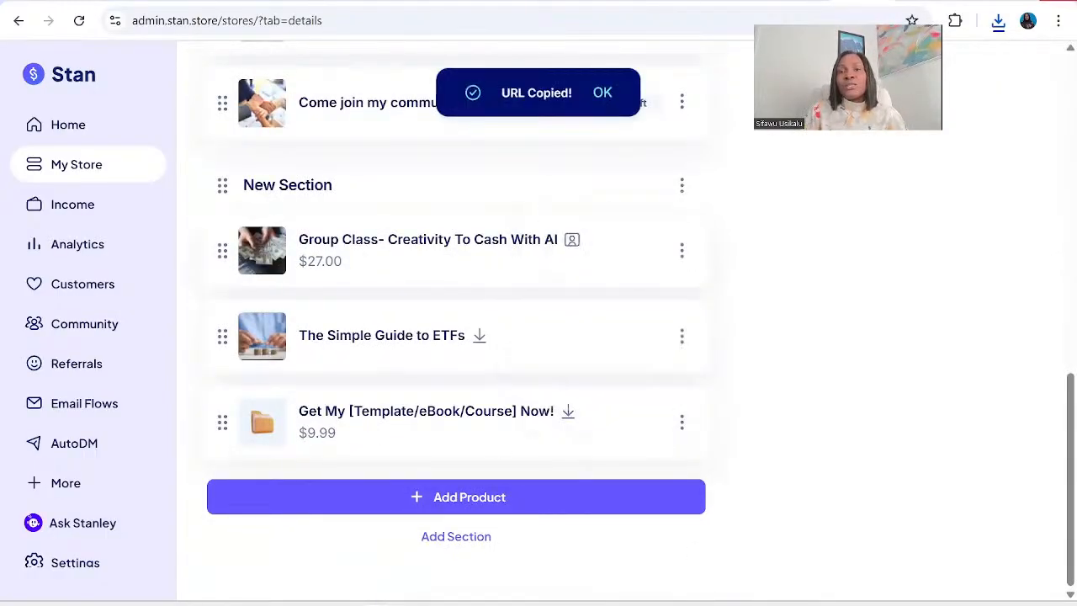
Open the copied product URL in a new browser tab and review the customer-facing page through to the purchase section.
key(ctrl+t)
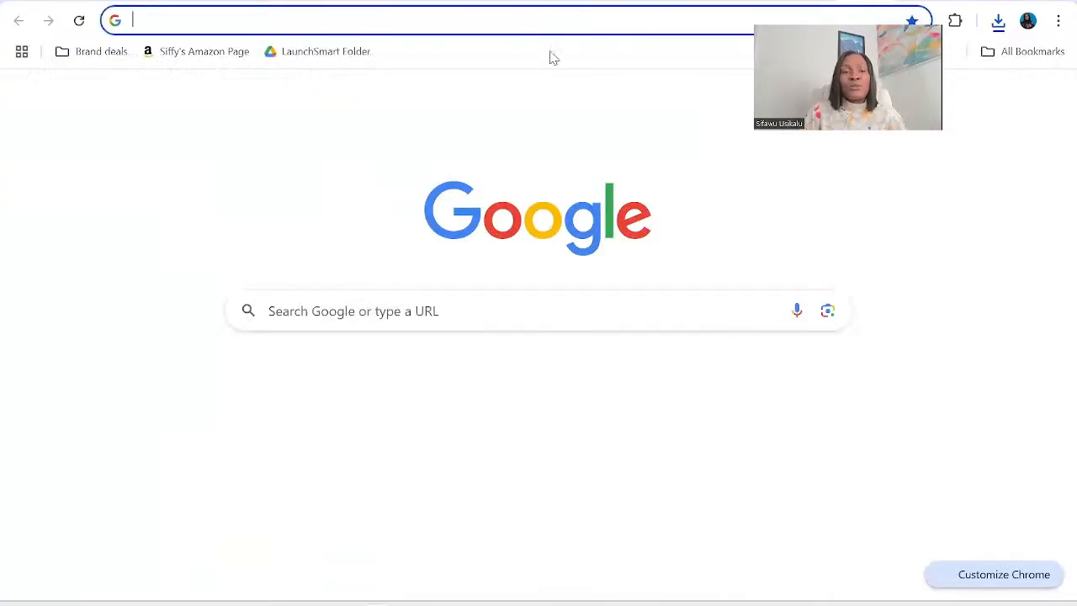
key(ctrl+v)
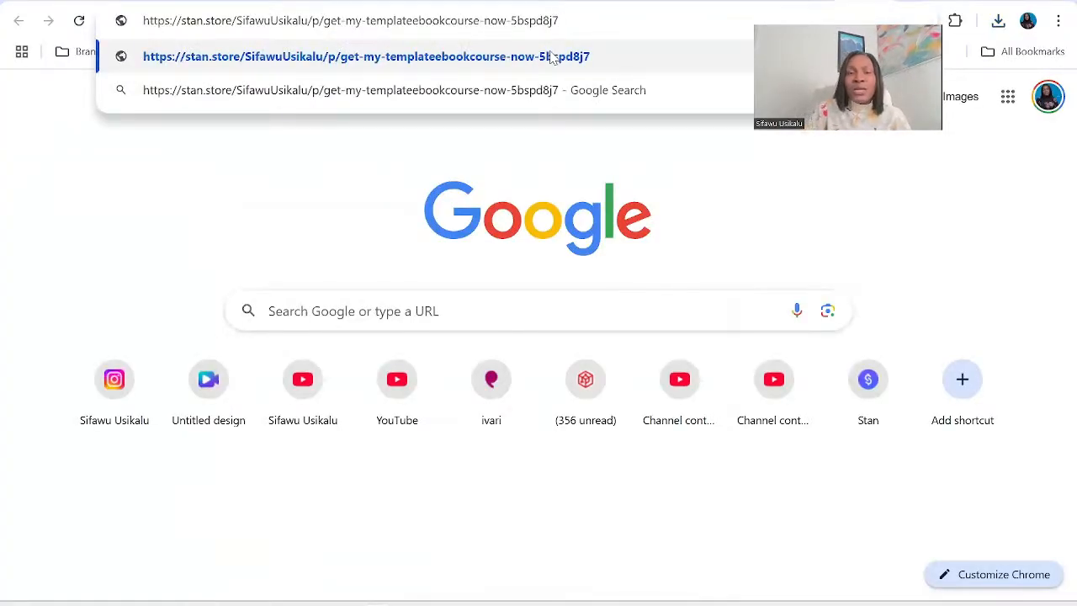
click(553, 56)
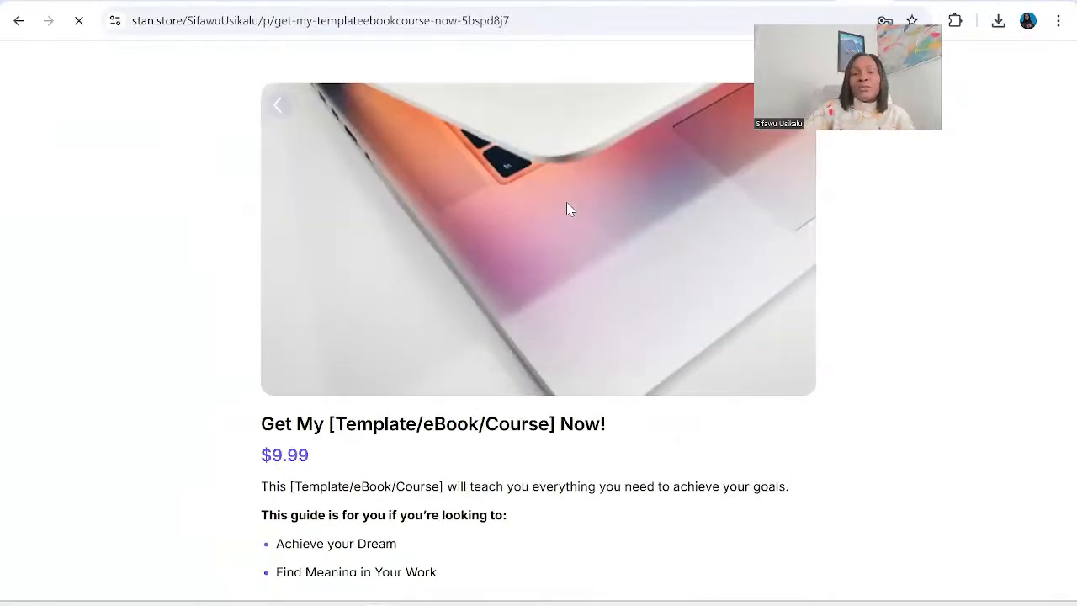
scroll(568, 209, down, 4)
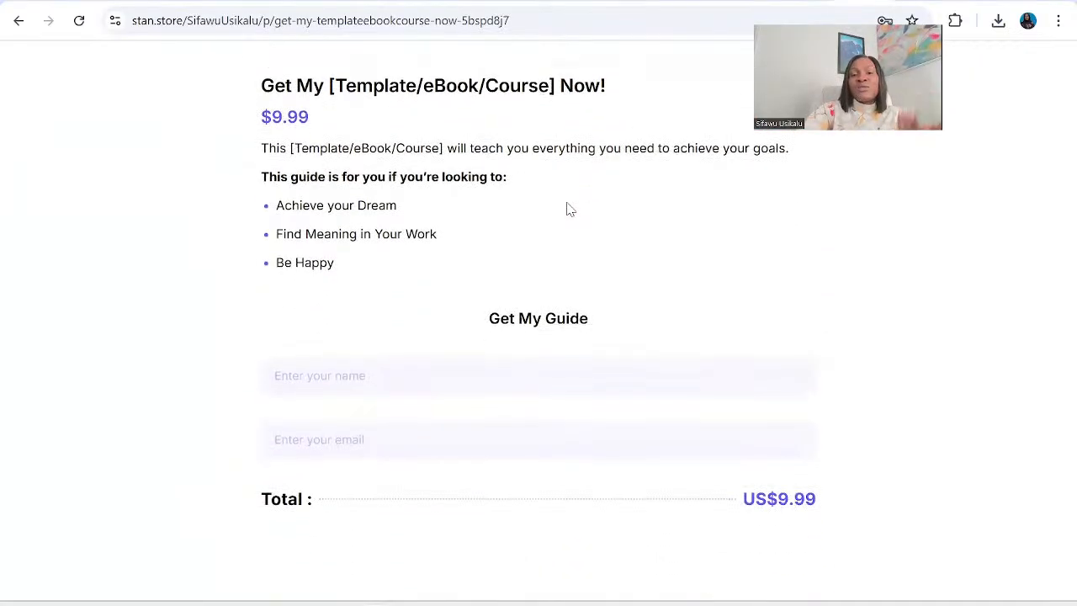
scroll(567, 209, down, 1)
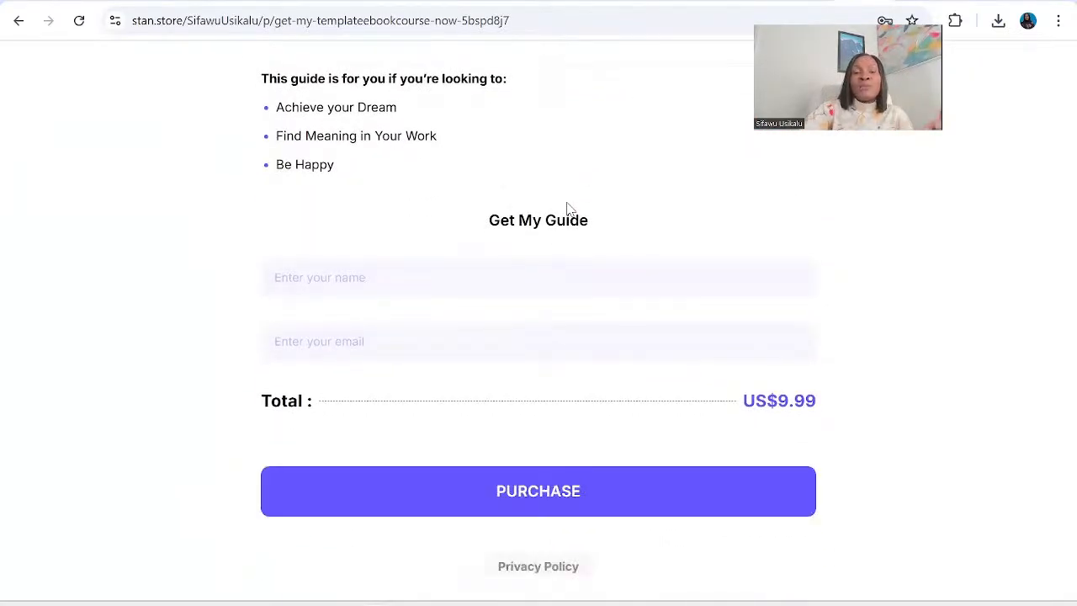
scroll(567, 209, down, 3)
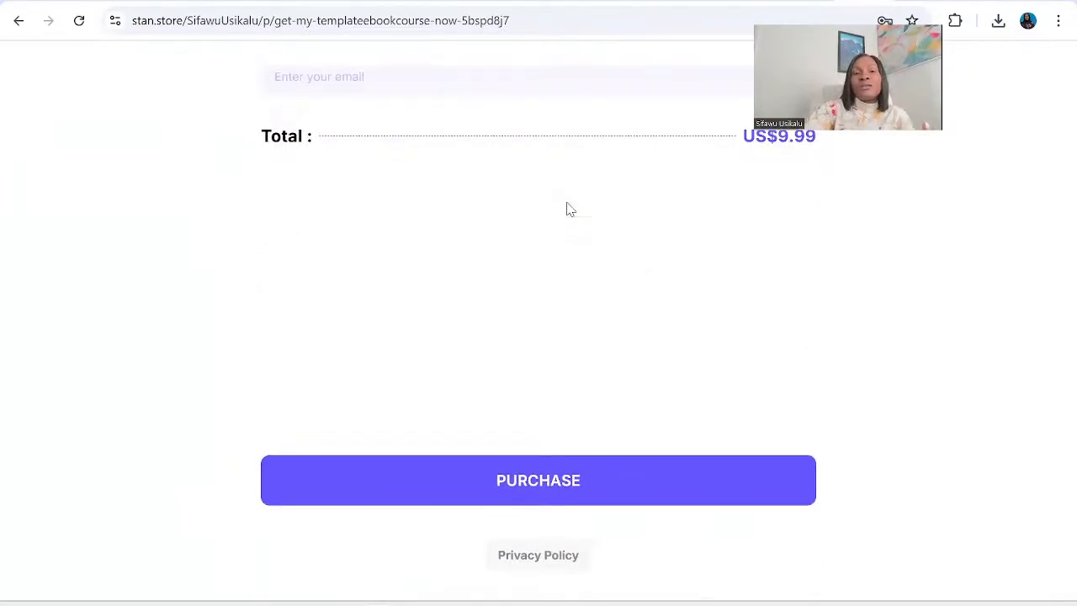